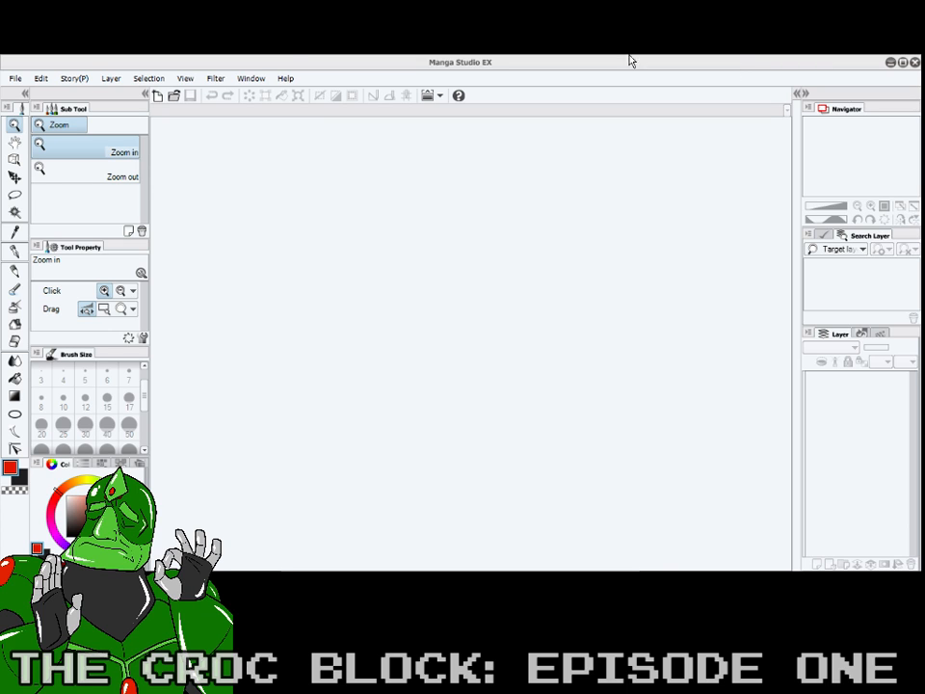
- Create a new 210 × 297 mm canvas at 600 dpi and rotate it 90 degrees clockwise
{"action": "double_click", "coordinate": [290, 58]}
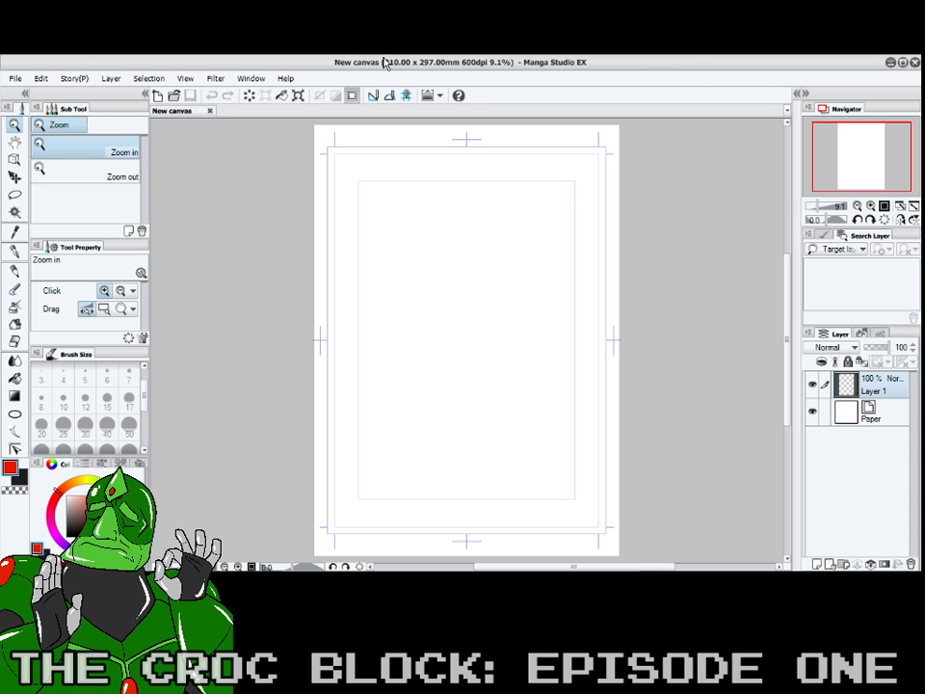
{"action": "left_click", "coordinate": [15, 78]}
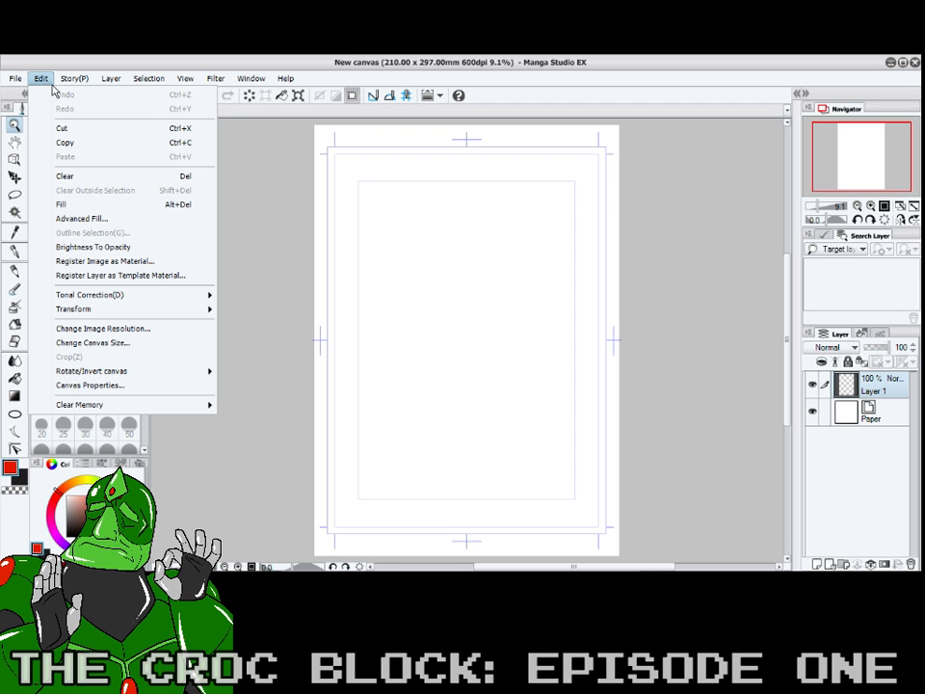
{"action": "mouse_move", "coordinate": [201, 374]}
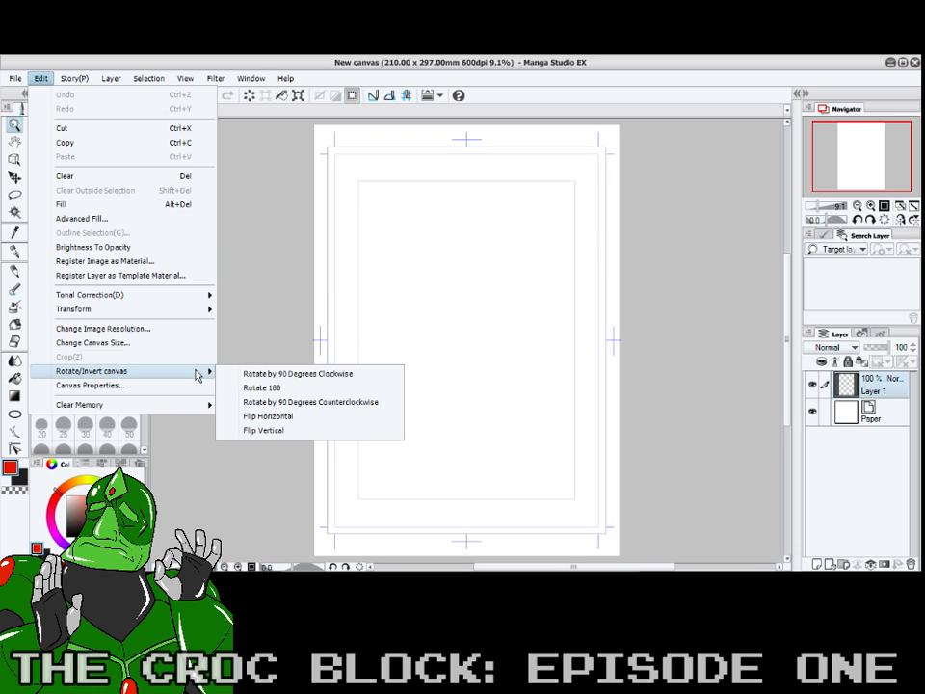
{"action": "left_click", "coordinate": [270, 374]}
{"action": "left_click", "coordinate": [500, 260]}
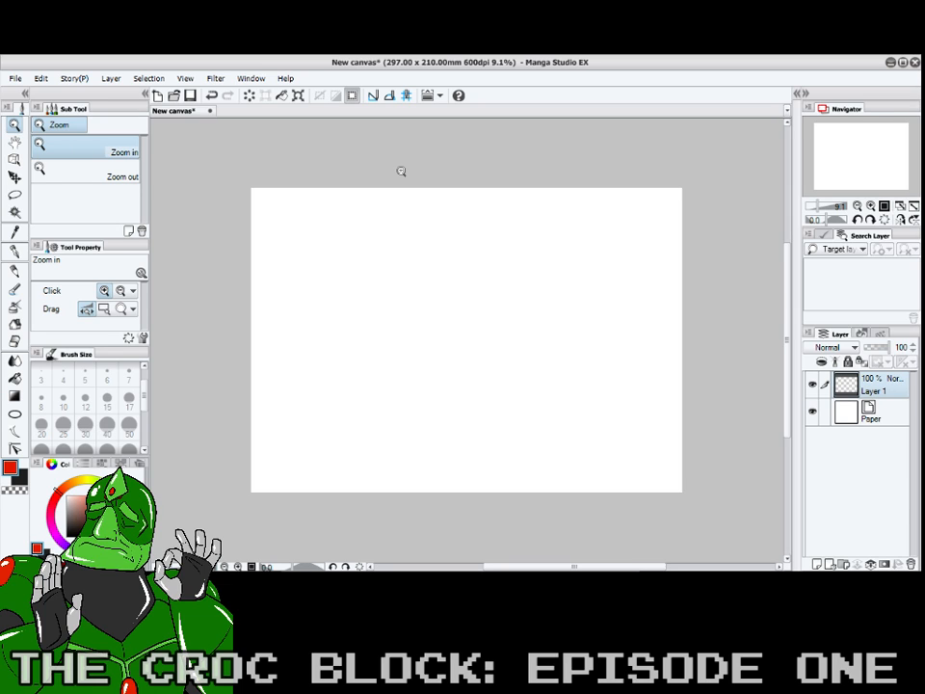
- Set up the G-pen with black as the drawing colour and a brush size of 7
{"action": "left_click", "coordinate": [460, 252]}
{"action": "left_click", "coordinate": [459, 252]}
{"action": "left_click", "coordinate": [459, 251]}
{"action": "left_click", "coordinate": [600, 252]}
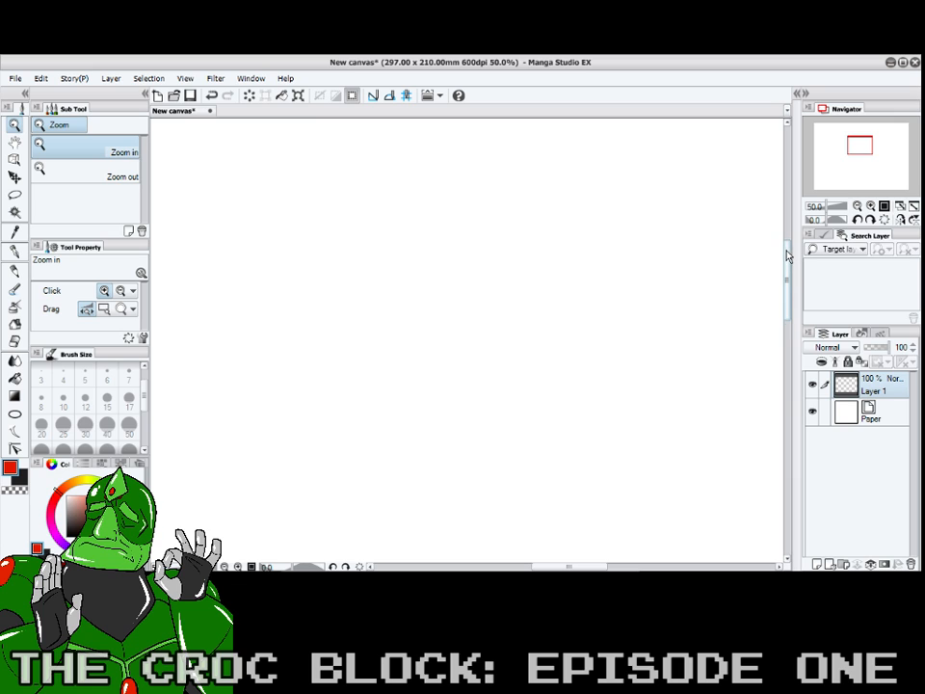
{"action": "left_click", "coordinate": [15, 252]}
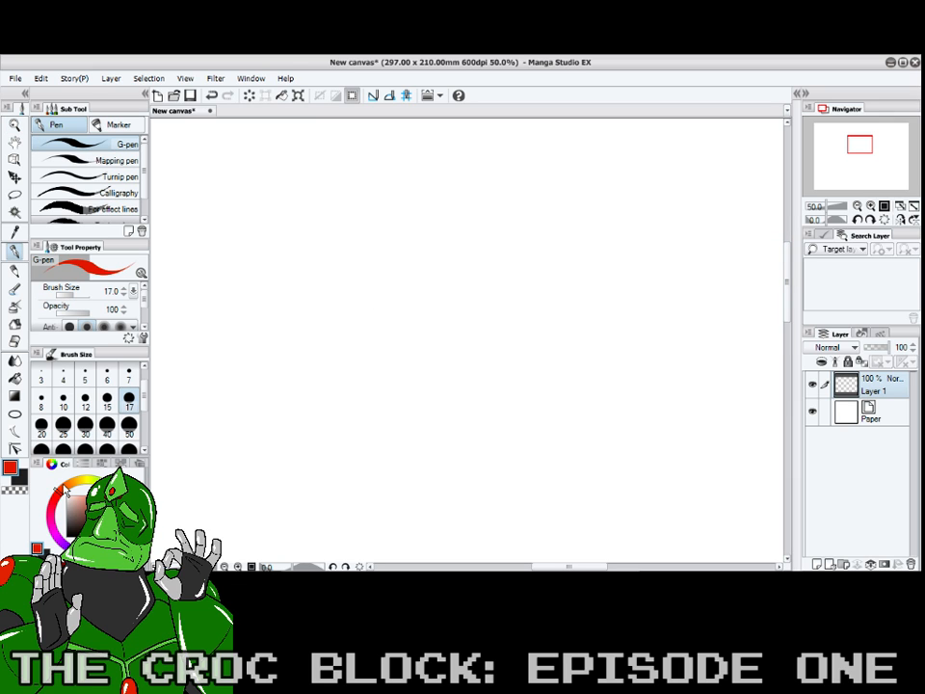
{"action": "left_click_drag", "start_coordinate": [84, 508], "coordinate": [49, 474]}
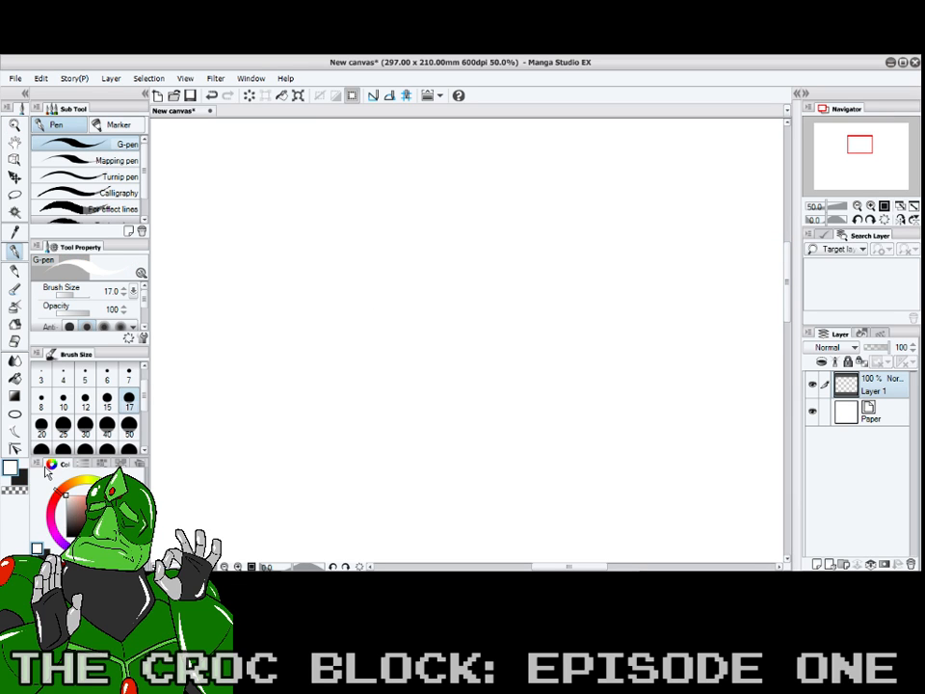
{"action": "key", "text": "x"}
{"action": "left_click_drag", "start_coordinate": [76, 533], "coordinate": [59, 550]}
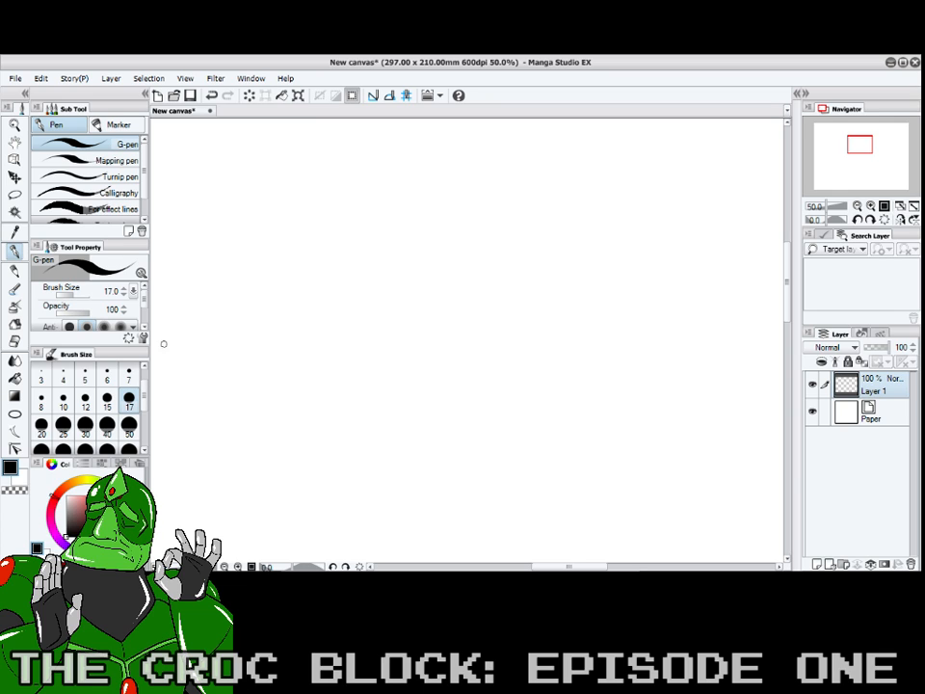
{"action": "left_click", "coordinate": [130, 374]}
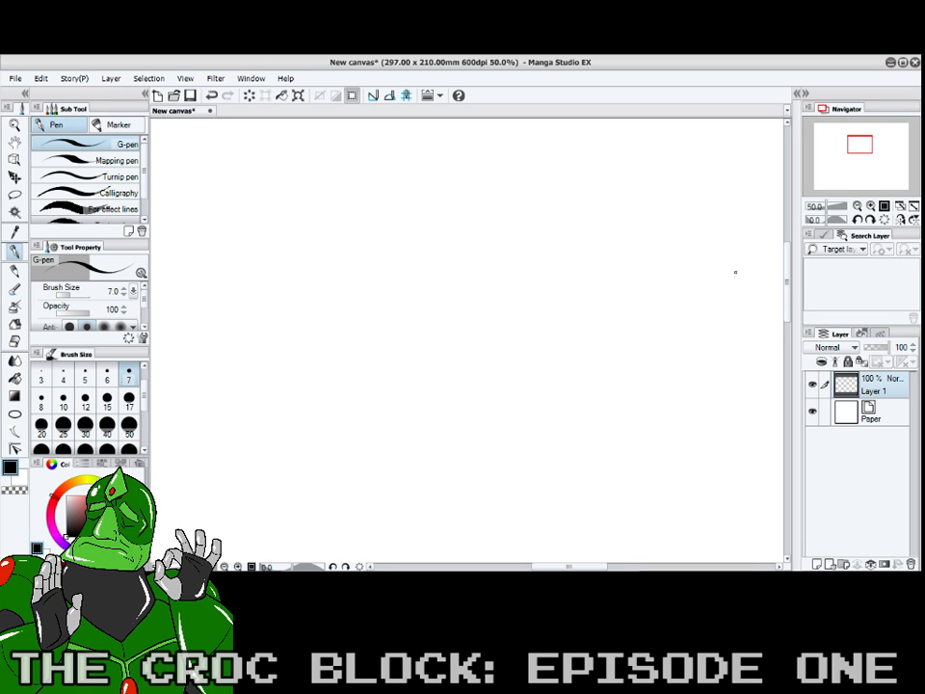
- Sketch a round head near the canvas's upper middle with a curved vertical guideline and a curved line crossing its lower part
{"action": "mouse_move", "coordinate": [786, 278]}
{"action": "left_mouse_down"}
{"action": "mouse_move", "coordinate": [790, 243]}
{"action": "mouse_move", "coordinate": [792, 261]}
{"action": "mouse_move", "coordinate": [774, 282]}
{"action": "left_mouse_up"}
{"action": "mouse_move", "coordinate": [396, 258]}
{"action": "left_mouse_down"}
{"action": "mouse_move", "coordinate": [444, 331]}
{"action": "mouse_move", "coordinate": [510, 316]}
{"action": "mouse_move", "coordinate": [541, 259]}
{"action": "mouse_move", "coordinate": [498, 213]}
{"action": "mouse_move", "coordinate": [409, 314]}
{"action": "mouse_move", "coordinate": [538, 289]}
{"action": "mouse_move", "coordinate": [487, 202]}
{"action": "left_mouse_up"}
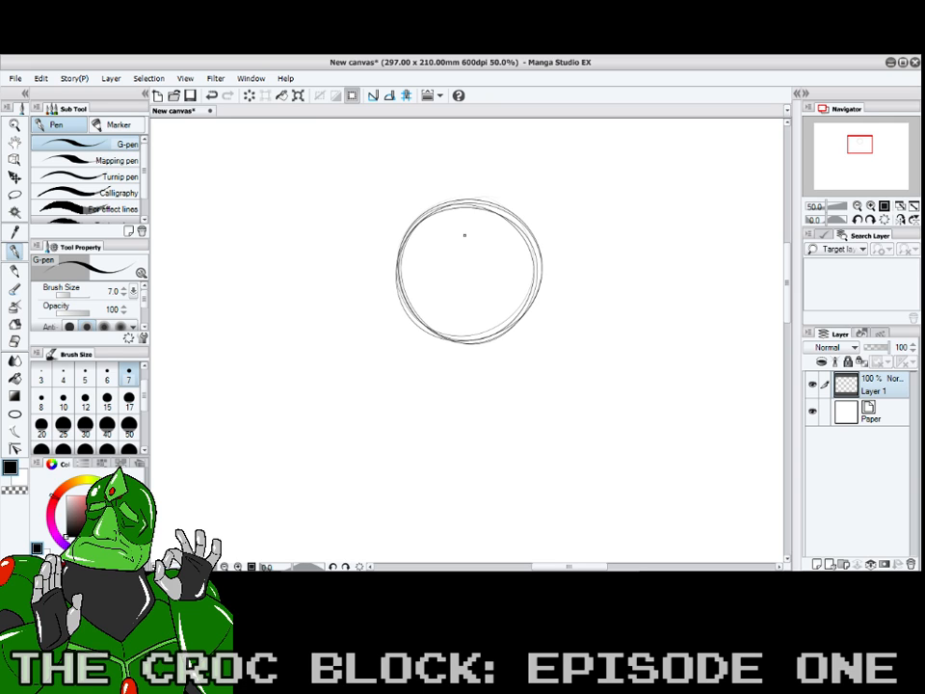
{"action": "mouse_move", "coordinate": [421, 220]}
{"action": "left_mouse_down"}
{"action": "mouse_move", "coordinate": [452, 321]}
{"action": "mouse_move", "coordinate": [474, 301]}
{"action": "mouse_move", "coordinate": [464, 295]}
{"action": "mouse_move", "coordinate": [524, 278]}
{"action": "left_mouse_up"}
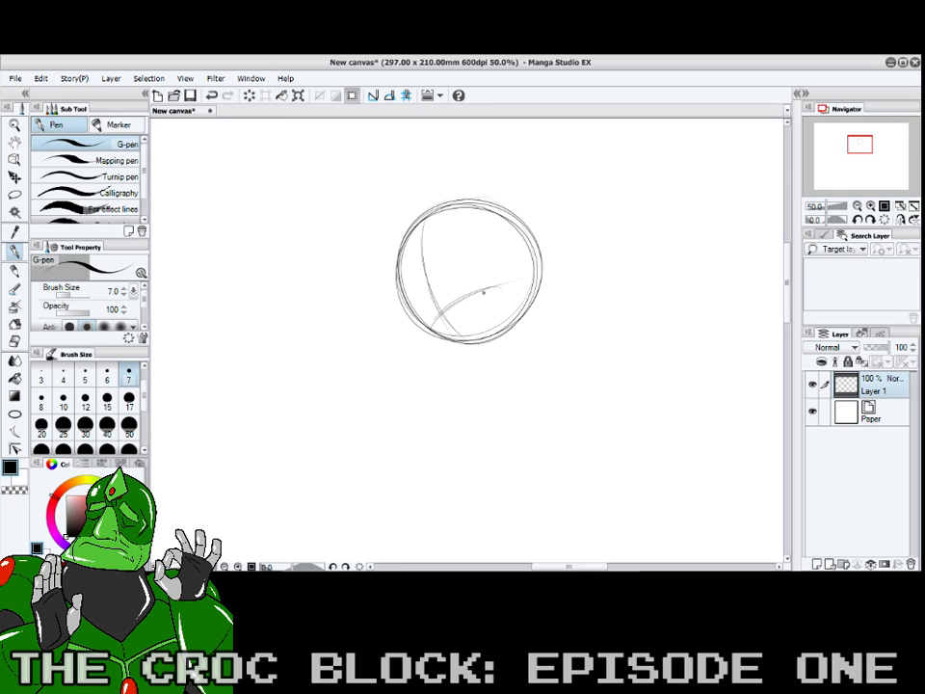
- Outline the muzzle along the lower curve of the head circle
{"action": "mouse_move", "coordinate": [436, 320]}
{"action": "left_mouse_down"}
{"action": "mouse_move", "coordinate": [441, 307]}
{"action": "mouse_move", "coordinate": [490, 294]}
{"action": "mouse_move", "coordinate": [507, 277]}
{"action": "mouse_move", "coordinate": [517, 290]}
{"action": "mouse_move", "coordinate": [511, 324]}
{"action": "left_mouse_up"}
{"action": "mouse_move", "coordinate": [439, 316]}
{"action": "left_mouse_down"}
{"action": "mouse_move", "coordinate": [433, 330]}
{"action": "mouse_move", "coordinate": [466, 343]}
{"action": "mouse_move", "coordinate": [518, 324]}
{"action": "left_mouse_up"}
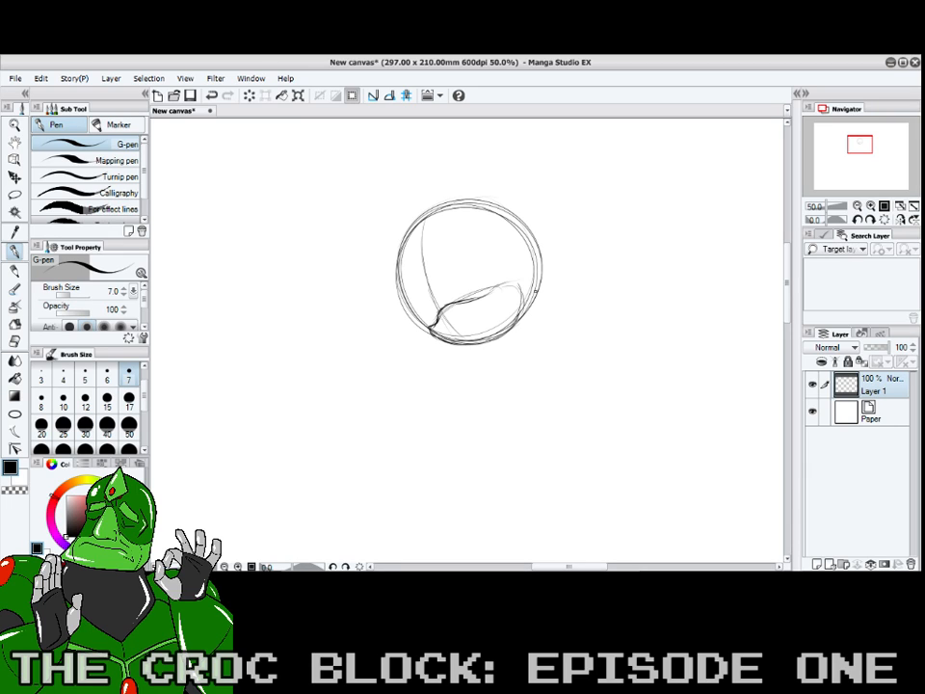
{"action": "mouse_move", "coordinate": [439, 316]}
{"action": "left_mouse_down"}
{"action": "mouse_move", "coordinate": [478, 292]}
{"action": "mouse_move", "coordinate": [520, 306]}
{"action": "left_mouse_up"}
- Draw the facial features: both eyes with lids and pupils above the muzzle, and the mouth and cheek lines on it
{"action": "left_click_drag", "start_coordinate": [787, 268], "coordinate": [788, 259]}
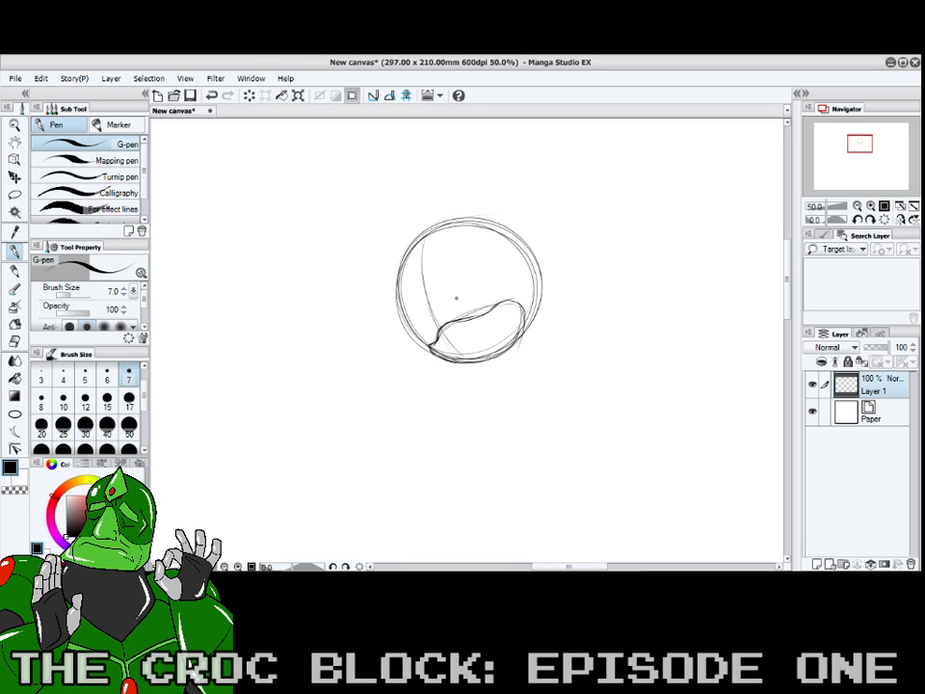
{"action": "mouse_move", "coordinate": [454, 318]}
{"action": "left_mouse_down"}
{"action": "mouse_move", "coordinate": [447, 276]}
{"action": "mouse_move", "coordinate": [471, 241]}
{"action": "mouse_move", "coordinate": [495, 277]}
{"action": "mouse_move", "coordinate": [491, 305]}
{"action": "left_mouse_up"}
{"action": "mouse_move", "coordinate": [426, 316]}
{"action": "left_mouse_down"}
{"action": "mouse_move", "coordinate": [402, 304]}
{"action": "mouse_move", "coordinate": [408, 323]}
{"action": "mouse_move", "coordinate": [492, 279]}
{"action": "left_mouse_up"}
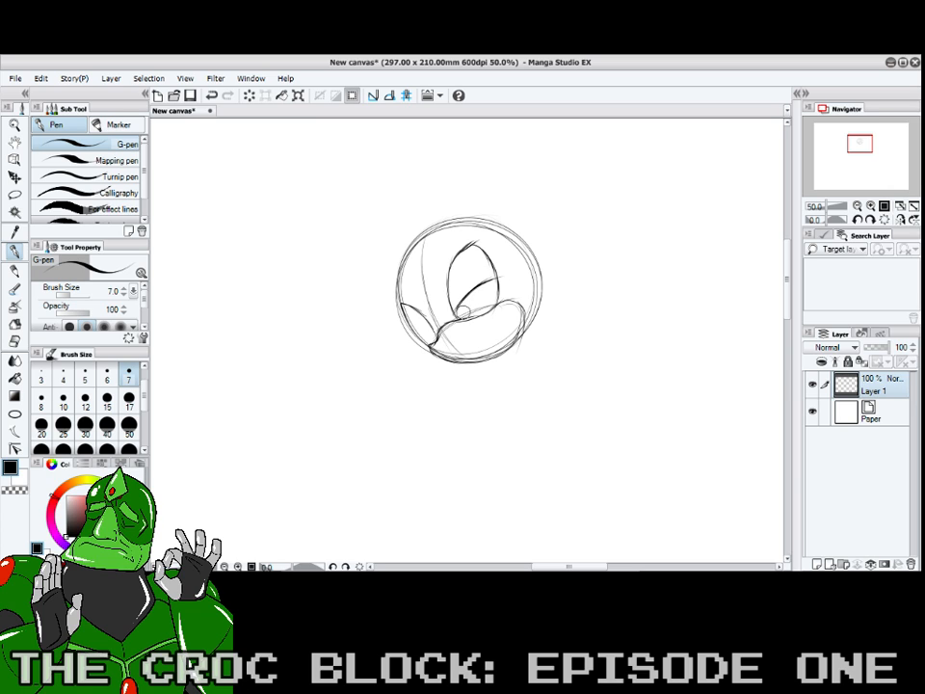
{"action": "left_click_drag", "start_coordinate": [493, 280], "coordinate": [496, 288]}
{"action": "key", "text": "ctrl+z"}
{"action": "left_click_drag", "start_coordinate": [478, 287], "coordinate": [486, 312]}
{"action": "mouse_move", "coordinate": [460, 351]}
{"action": "left_mouse_down"}
{"action": "mouse_move", "coordinate": [481, 340]}
{"action": "mouse_move", "coordinate": [476, 352]}
{"action": "left_mouse_up"}
{"action": "left_click_drag", "start_coordinate": [490, 310], "coordinate": [506, 341]}
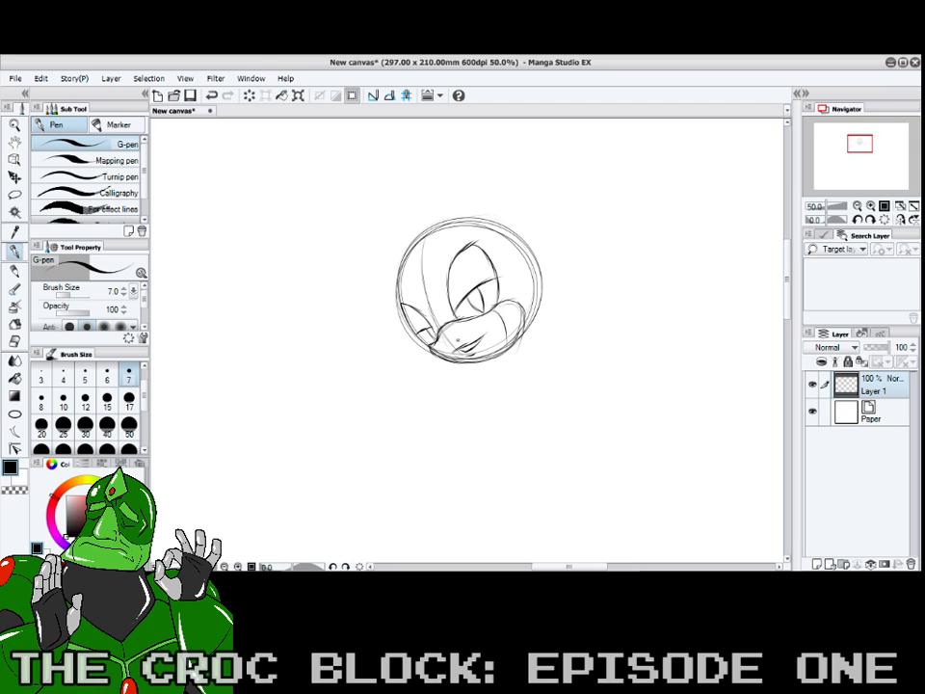
{"action": "left_click_drag", "start_coordinate": [437, 346], "coordinate": [441, 357]}
- Draw a tall pointed crest rising from the forehead, with a small oval gem near its base
{"action": "scroll", "coordinate": [729, 276], "scroll_direction": "up", "scroll_amount": 2}
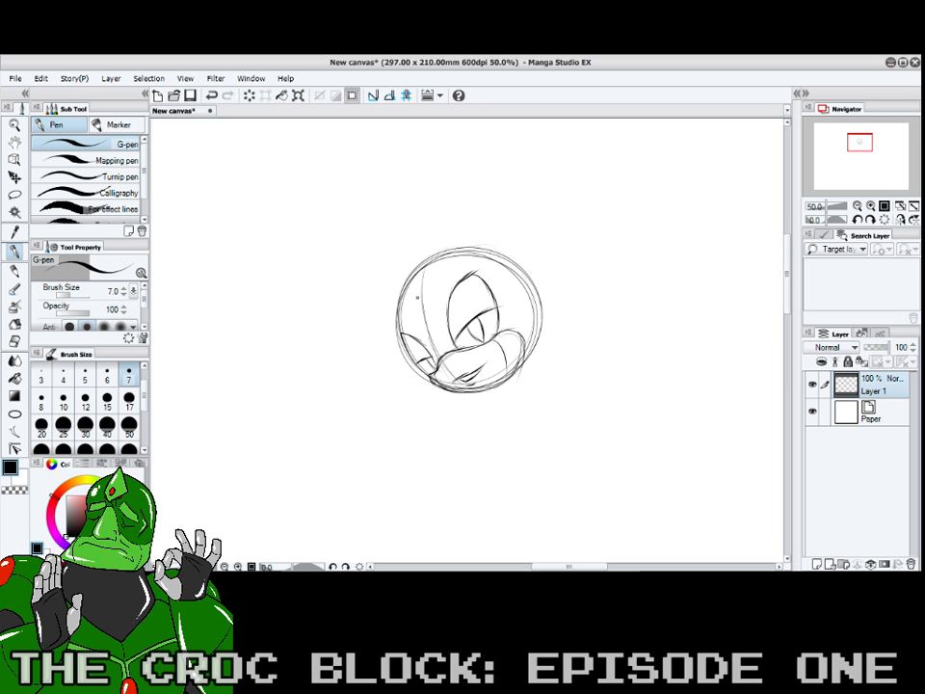
{"action": "mouse_move", "coordinate": [426, 334]}
{"action": "left_mouse_down"}
{"action": "mouse_move", "coordinate": [403, 316]}
{"action": "mouse_move", "coordinate": [399, 227]}
{"action": "left_mouse_up"}
{"action": "mouse_move", "coordinate": [396, 282]}
{"action": "left_mouse_down"}
{"action": "mouse_move", "coordinate": [409, 204]}
{"action": "mouse_move", "coordinate": [420, 251]}
{"action": "left_mouse_up"}
{"action": "left_click_drag", "start_coordinate": [410, 200], "coordinate": [430, 274]}
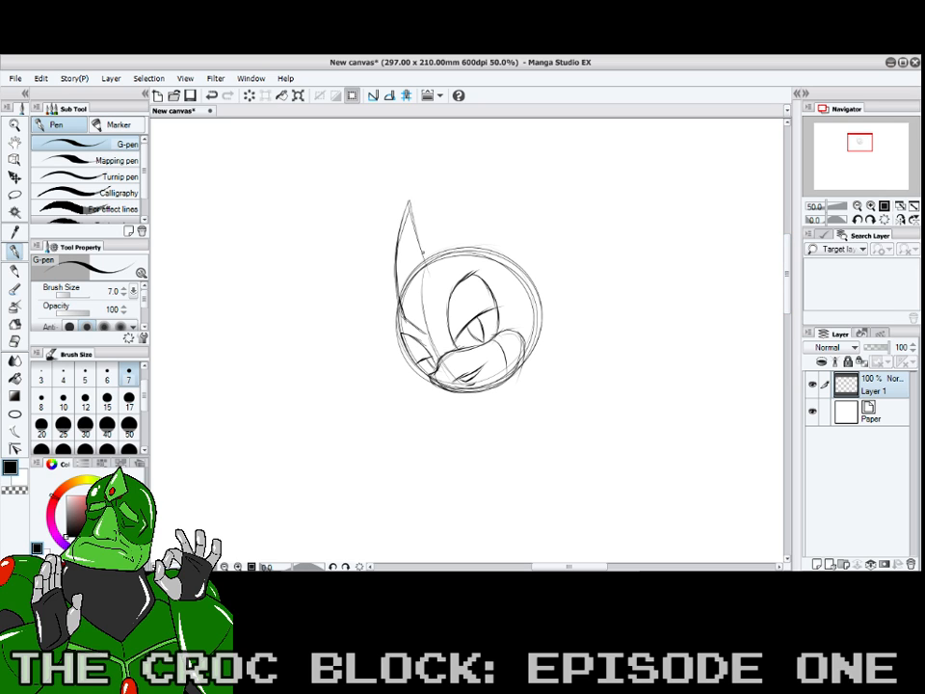
{"action": "mouse_move", "coordinate": [412, 227]}
{"action": "left_mouse_down"}
{"action": "mouse_move", "coordinate": [443, 299]}
{"action": "mouse_move", "coordinate": [428, 328]}
{"action": "mouse_move", "coordinate": [400, 309]}
{"action": "left_mouse_up"}
{"action": "mouse_move", "coordinate": [397, 260]}
{"action": "left_mouse_down"}
{"action": "mouse_move", "coordinate": [404, 318]}
{"action": "mouse_move", "coordinate": [412, 198]}
{"action": "mouse_move", "coordinate": [440, 287]}
{"action": "mouse_move", "coordinate": [411, 287]}
{"action": "mouse_move", "coordinate": [407, 276]}
{"action": "mouse_move", "coordinate": [426, 327]}
{"action": "mouse_move", "coordinate": [412, 279]}
{"action": "left_mouse_up"}
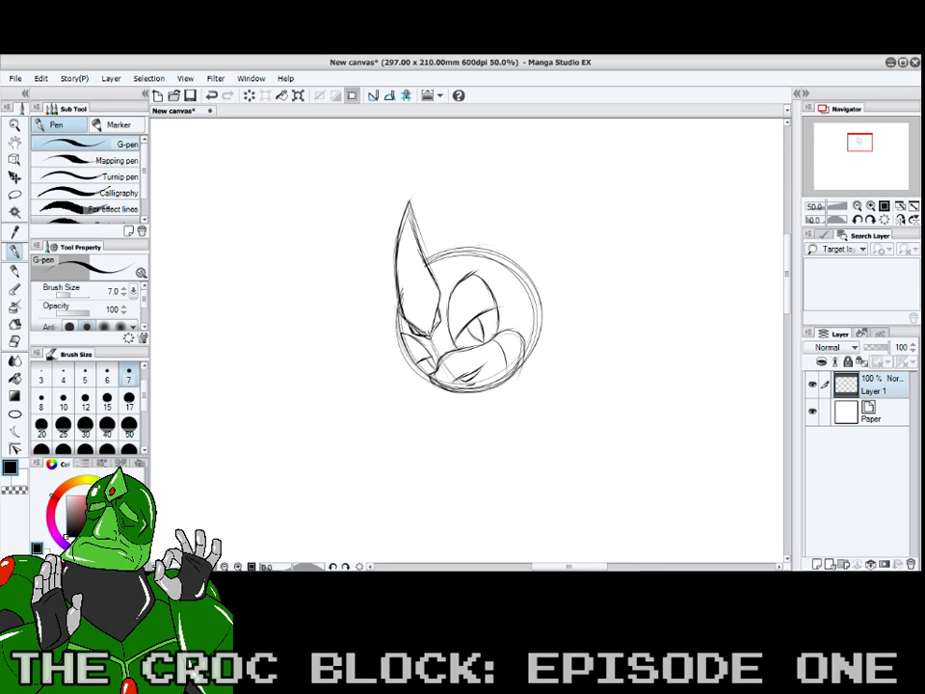
{"action": "mouse_move", "coordinate": [418, 295]}
{"action": "left_mouse_down"}
{"action": "mouse_move", "coordinate": [413, 310]}
{"action": "mouse_move", "coordinate": [424, 313]}
{"action": "mouse_move", "coordinate": [403, 237]}
{"action": "mouse_move", "coordinate": [415, 223]}
{"action": "mouse_move", "coordinate": [428, 258]}
{"action": "left_mouse_up"}
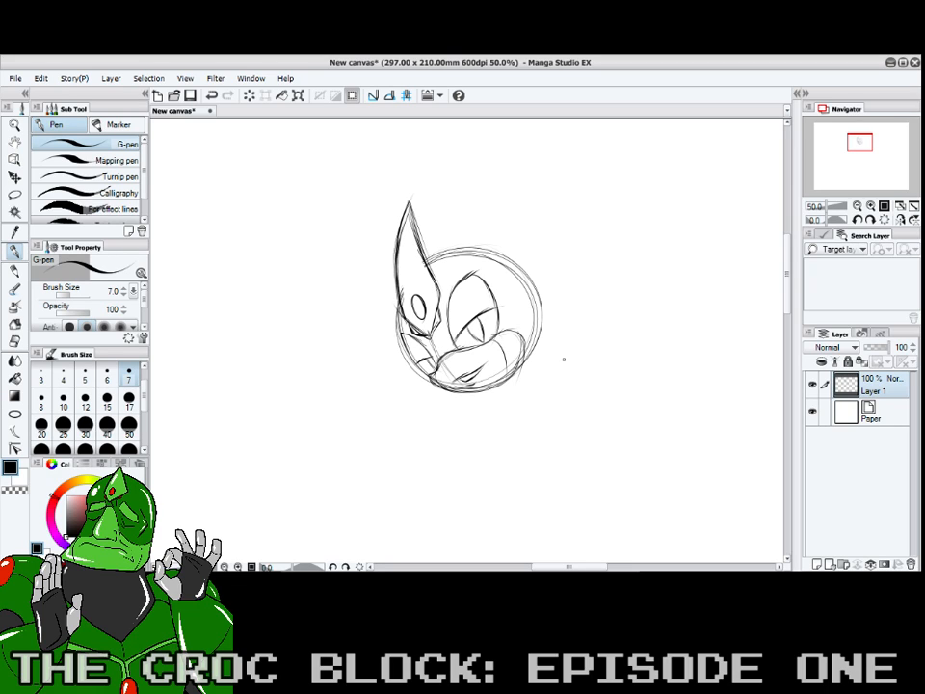
{"action": "left_click_drag", "start_coordinate": [439, 342], "coordinate": [437, 348]}
- Touch up the face lines and sketch a curved spine guideline with an arched shoulder line below the head
{"action": "scroll", "coordinate": [746, 292], "scroll_direction": "down", "scroll_amount": 3}
{"action": "left_click_drag", "start_coordinate": [458, 183], "coordinate": [477, 224]}
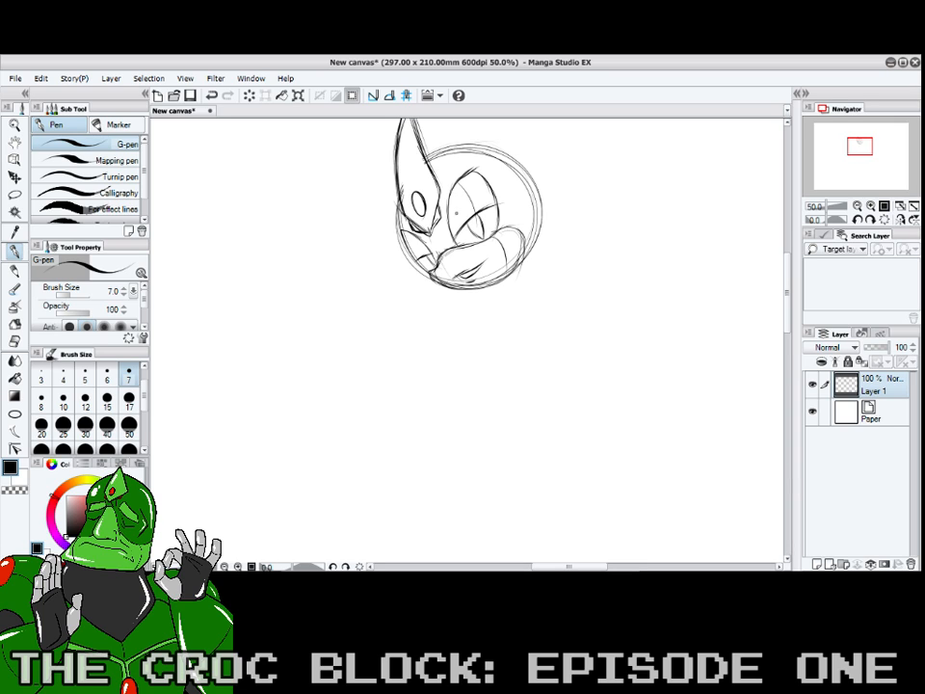
{"action": "left_click_drag", "start_coordinate": [410, 234], "coordinate": [453, 283]}
{"action": "mouse_move", "coordinate": [490, 289]}
{"action": "left_mouse_down"}
{"action": "mouse_move", "coordinate": [460, 390]}
{"action": "mouse_move", "coordinate": [471, 449]}
{"action": "left_mouse_up"}
{"action": "mouse_move", "coordinate": [444, 321]}
{"action": "left_mouse_down"}
{"action": "mouse_move", "coordinate": [521, 290]}
{"action": "mouse_move", "coordinate": [557, 300]}
{"action": "left_mouse_up"}
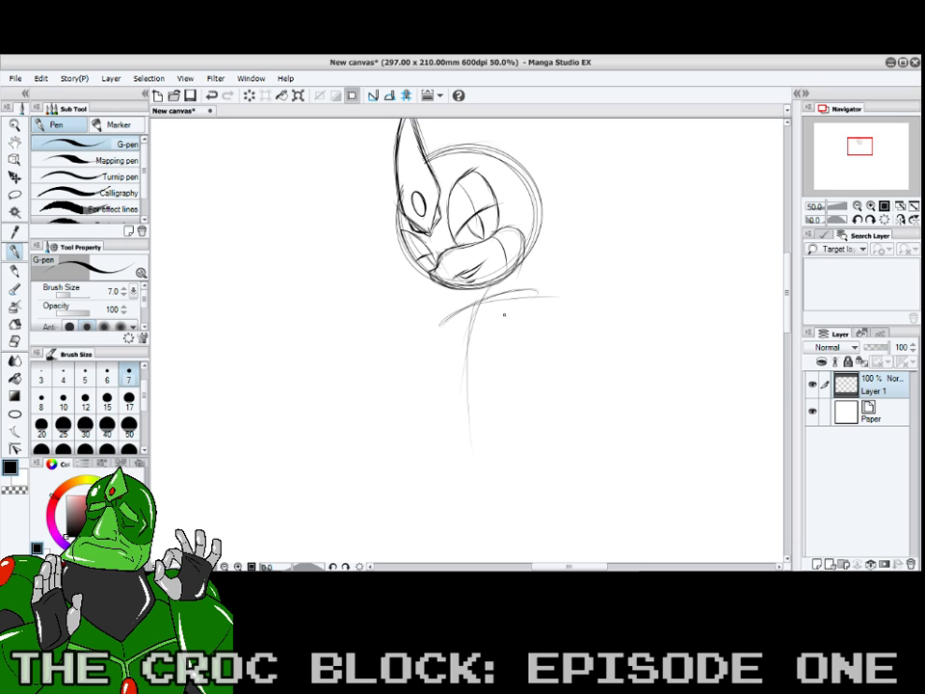
- Sketch the egg-shaped torso, join it to the head with a neck, and add a circular shoulder
{"action": "left_click_drag", "start_coordinate": [469, 310], "coordinate": [552, 298]}
{"action": "mouse_move", "coordinate": [494, 300]}
{"action": "left_mouse_down"}
{"action": "mouse_move", "coordinate": [541, 334]}
{"action": "mouse_move", "coordinate": [475, 397]}
{"action": "left_mouse_up"}
{"action": "mouse_move", "coordinate": [492, 297]}
{"action": "left_mouse_down"}
{"action": "mouse_move", "coordinate": [467, 309]}
{"action": "mouse_move", "coordinate": [433, 358]}
{"action": "mouse_move", "coordinate": [444, 405]}
{"action": "left_mouse_up"}
{"action": "mouse_move", "coordinate": [448, 320]}
{"action": "left_mouse_down"}
{"action": "mouse_move", "coordinate": [454, 427]}
{"action": "mouse_move", "coordinate": [506, 403]}
{"action": "mouse_move", "coordinate": [551, 303]}
{"action": "left_mouse_up"}
{"action": "left_click_drag", "start_coordinate": [473, 289], "coordinate": [451, 315]}
{"action": "left_click_drag", "start_coordinate": [505, 274], "coordinate": [509, 298]}
{"action": "mouse_move", "coordinate": [528, 333]}
{"action": "left_mouse_down"}
{"action": "mouse_move", "coordinate": [512, 302]}
{"action": "mouse_move", "coordinate": [522, 289]}
{"action": "mouse_move", "coordinate": [569, 323]}
{"action": "mouse_move", "coordinate": [521, 347]}
{"action": "left_mouse_up"}
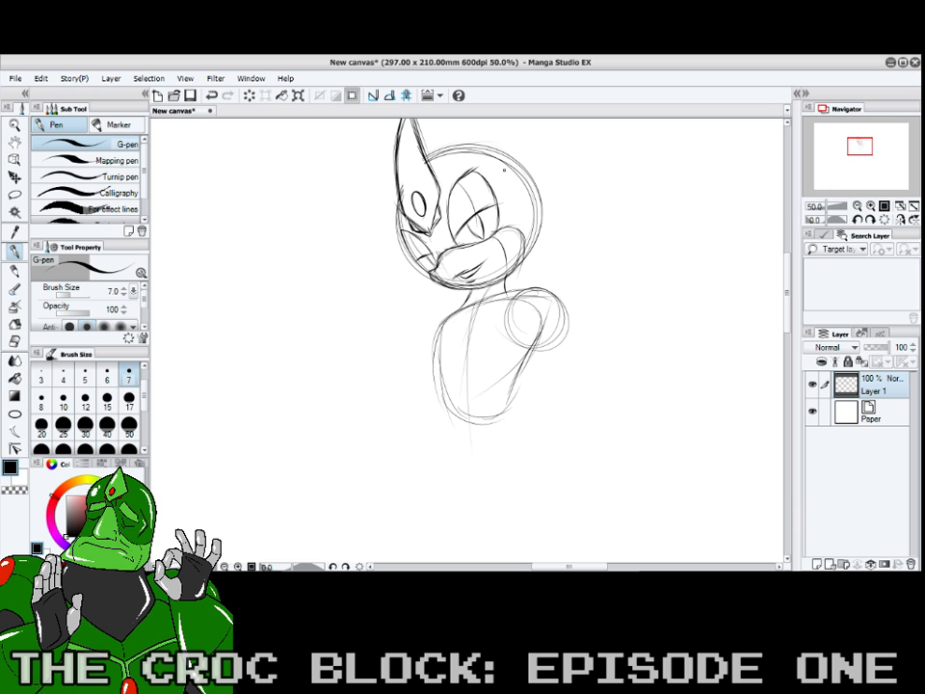
- Draw a collar with a small central notch around the neck and reinforce the shoulder circle
{"action": "mouse_move", "coordinate": [465, 304]}
{"action": "left_mouse_down"}
{"action": "mouse_move", "coordinate": [456, 311]}
{"action": "mouse_move", "coordinate": [512, 289]}
{"action": "mouse_move", "coordinate": [460, 307]}
{"action": "mouse_move", "coordinate": [467, 294]}
{"action": "mouse_move", "coordinate": [509, 284]}
{"action": "mouse_move", "coordinate": [510, 292]}
{"action": "mouse_move", "coordinate": [508, 284]}
{"action": "left_mouse_up"}
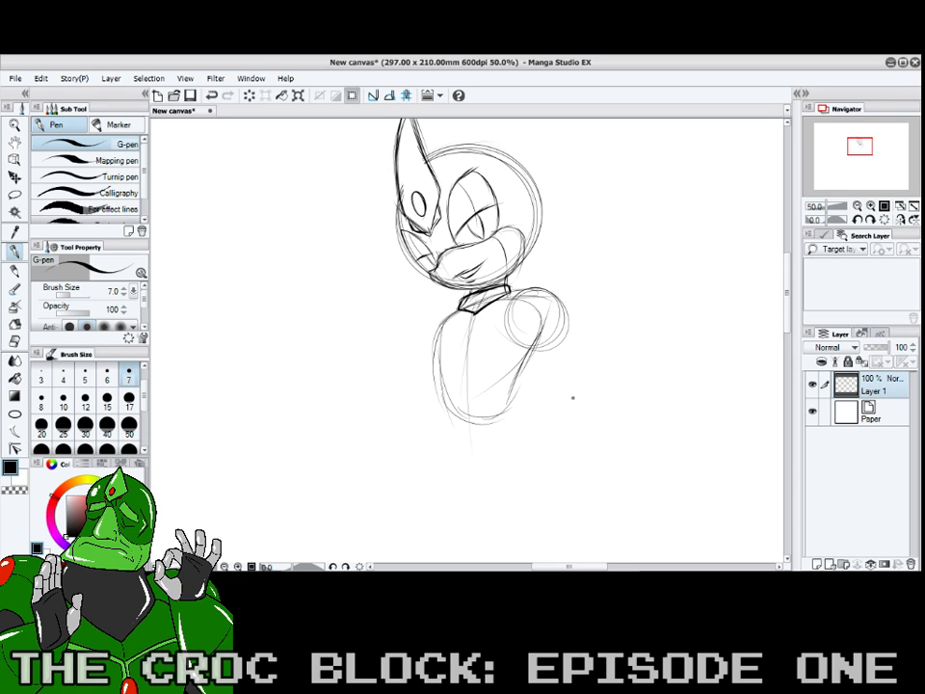
{"action": "mouse_move", "coordinate": [468, 296]}
{"action": "left_mouse_down"}
{"action": "mouse_move", "coordinate": [460, 308]}
{"action": "mouse_move", "coordinate": [475, 312]}
{"action": "mouse_move", "coordinate": [494, 297]}
{"action": "left_mouse_up"}
{"action": "left_click_drag", "start_coordinate": [786, 269], "coordinate": [787, 271]}
{"action": "mouse_move", "coordinate": [475, 285]}
{"action": "left_mouse_down"}
{"action": "mouse_move", "coordinate": [470, 293]}
{"action": "mouse_move", "coordinate": [488, 284]}
{"action": "mouse_move", "coordinate": [476, 303]}
{"action": "left_mouse_up"}
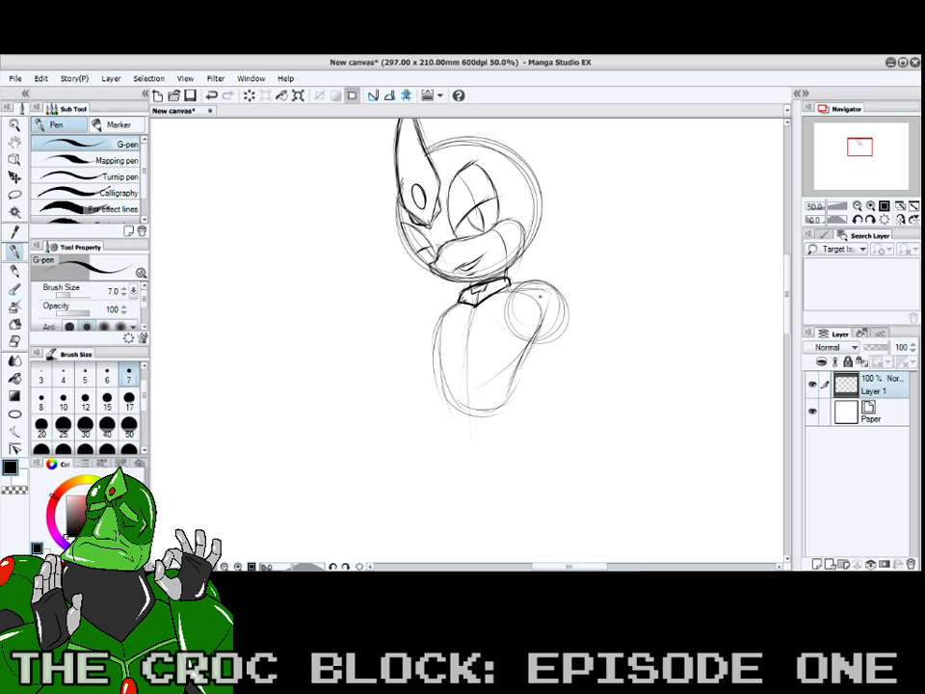
{"action": "mouse_move", "coordinate": [541, 296]}
{"action": "left_mouse_down"}
{"action": "mouse_move", "coordinate": [507, 328]}
{"action": "mouse_move", "coordinate": [566, 323]}
{"action": "mouse_move", "coordinate": [556, 282]}
{"action": "left_mouse_up"}
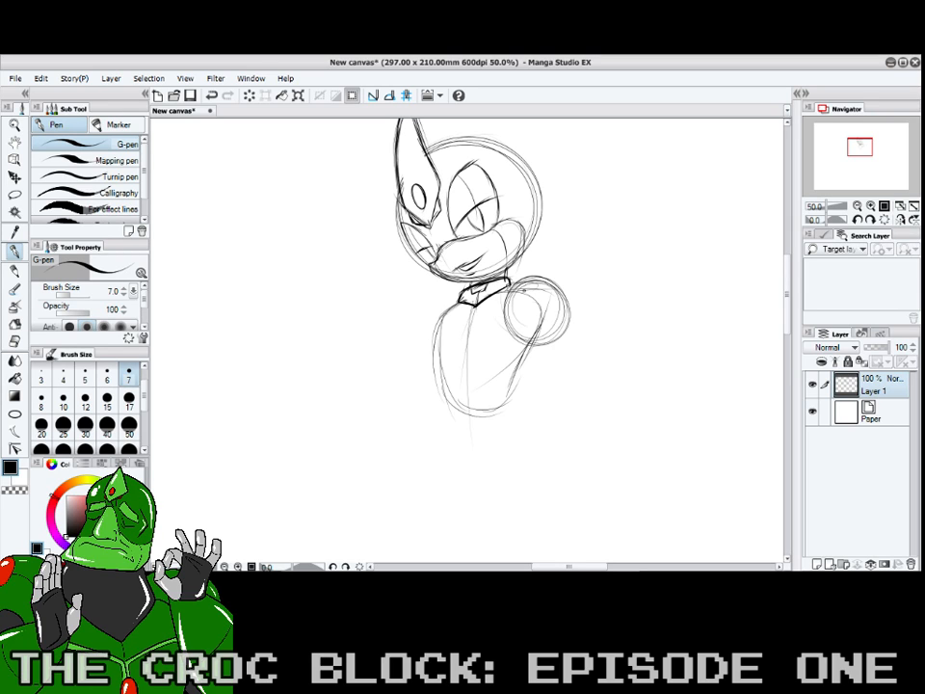
- Sketch the waist and pointed hips below the torso, and add a belt with an oval buckle
{"action": "left_click_drag", "start_coordinate": [789, 272], "coordinate": [789, 283]}
{"action": "mouse_move", "coordinate": [516, 313]}
{"action": "left_mouse_down"}
{"action": "mouse_move", "coordinate": [518, 365]}
{"action": "mouse_move", "coordinate": [532, 383]}
{"action": "mouse_move", "coordinate": [468, 415]}
{"action": "left_mouse_up"}
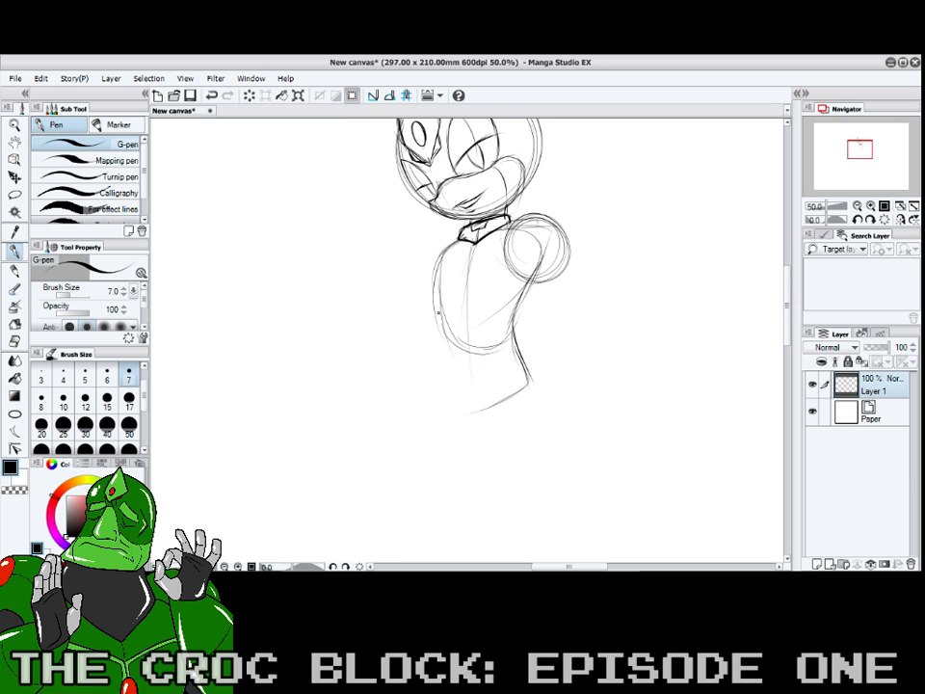
{"action": "mouse_move", "coordinate": [439, 311]}
{"action": "left_mouse_down"}
{"action": "mouse_move", "coordinate": [445, 372]}
{"action": "mouse_move", "coordinate": [444, 335]}
{"action": "mouse_move", "coordinate": [447, 366]}
{"action": "mouse_move", "coordinate": [482, 403]}
{"action": "left_mouse_up"}
{"action": "mouse_move", "coordinate": [444, 371]}
{"action": "left_mouse_down"}
{"action": "mouse_move", "coordinate": [483, 405]}
{"action": "mouse_move", "coordinate": [530, 377]}
{"action": "left_mouse_up"}
{"action": "mouse_move", "coordinate": [471, 352]}
{"action": "left_mouse_down"}
{"action": "mouse_move", "coordinate": [465, 373]}
{"action": "mouse_move", "coordinate": [516, 338]}
{"action": "mouse_move", "coordinate": [522, 359]}
{"action": "mouse_move", "coordinate": [478, 371]}
{"action": "left_mouse_up"}
{"action": "mouse_move", "coordinate": [442, 336]}
{"action": "left_mouse_down"}
{"action": "mouse_move", "coordinate": [465, 350]}
{"action": "mouse_move", "coordinate": [454, 366]}
{"action": "mouse_move", "coordinate": [473, 374]}
{"action": "left_mouse_up"}
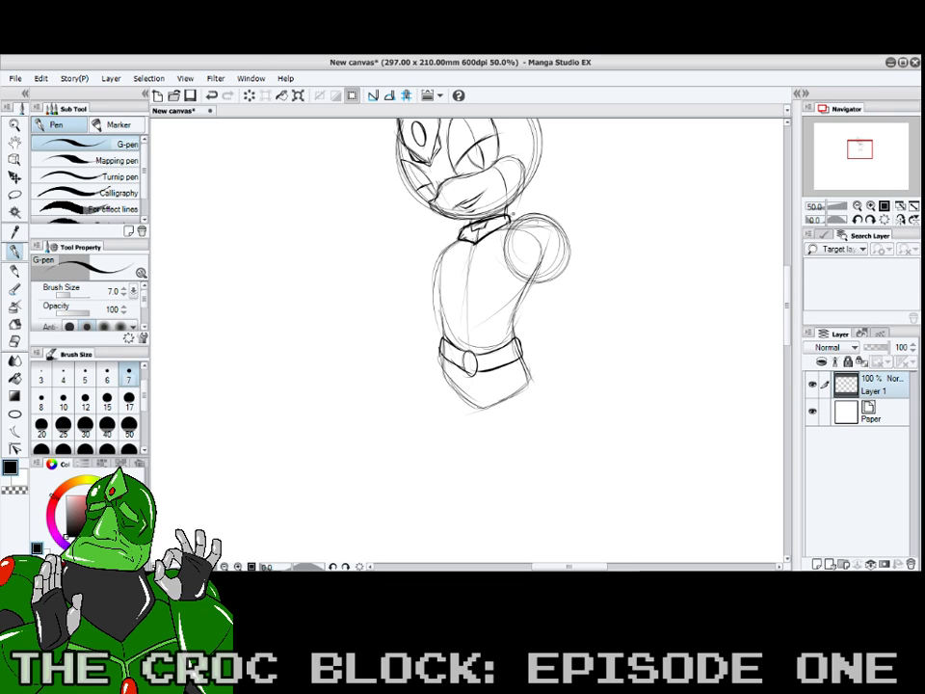
- Draw the two-part chest plate with a central oval gem and inner panel lines, and add the far shoulder
{"action": "mouse_move", "coordinate": [455, 242]}
{"action": "left_mouse_down"}
{"action": "mouse_move", "coordinate": [433, 272]}
{"action": "mouse_move", "coordinate": [437, 314]}
{"action": "mouse_move", "coordinate": [458, 302]}
{"action": "mouse_move", "coordinate": [526, 311]}
{"action": "mouse_move", "coordinate": [542, 278]}
{"action": "mouse_move", "coordinate": [515, 316]}
{"action": "mouse_move", "coordinate": [474, 307]}
{"action": "mouse_move", "coordinate": [437, 316]}
{"action": "mouse_move", "coordinate": [432, 280]}
{"action": "mouse_move", "coordinate": [467, 272]}
{"action": "mouse_move", "coordinate": [471, 298]}
{"action": "mouse_move", "coordinate": [507, 304]}
{"action": "mouse_move", "coordinate": [435, 304]}
{"action": "left_mouse_up"}
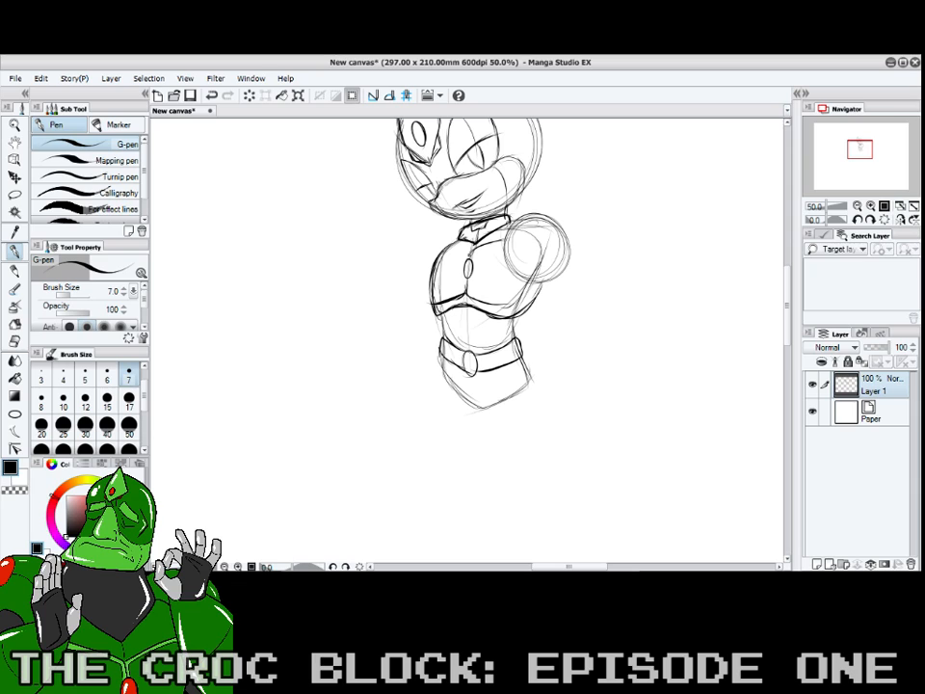
{"action": "mouse_move", "coordinate": [471, 255]}
{"action": "left_mouse_down"}
{"action": "mouse_move", "coordinate": [445, 246]}
{"action": "mouse_move", "coordinate": [427, 275]}
{"action": "mouse_move", "coordinate": [429, 297]}
{"action": "mouse_move", "coordinate": [453, 249]}
{"action": "left_mouse_up"}
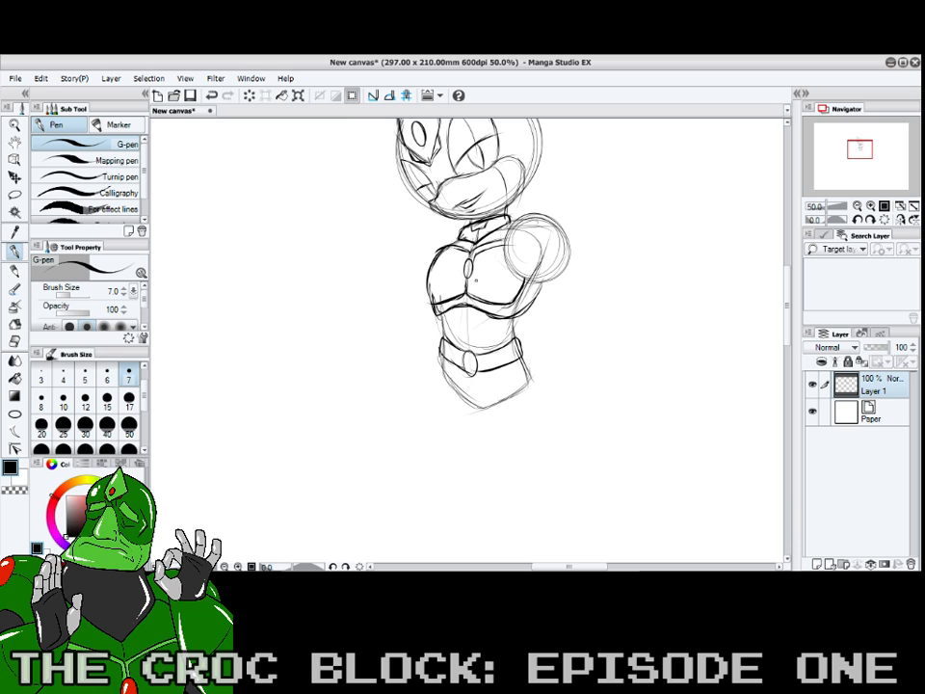
{"action": "mouse_move", "coordinate": [505, 297]}
{"action": "left_mouse_down"}
{"action": "mouse_move", "coordinate": [516, 283]}
{"action": "mouse_move", "coordinate": [480, 270]}
{"action": "mouse_move", "coordinate": [503, 266]}
{"action": "mouse_move", "coordinate": [464, 253]}
{"action": "mouse_move", "coordinate": [444, 258]}
{"action": "mouse_move", "coordinate": [461, 288]}
{"action": "mouse_move", "coordinate": [429, 296]}
{"action": "mouse_move", "coordinate": [437, 264]}
{"action": "mouse_move", "coordinate": [418, 250]}
{"action": "mouse_move", "coordinate": [425, 278]}
{"action": "left_mouse_up"}
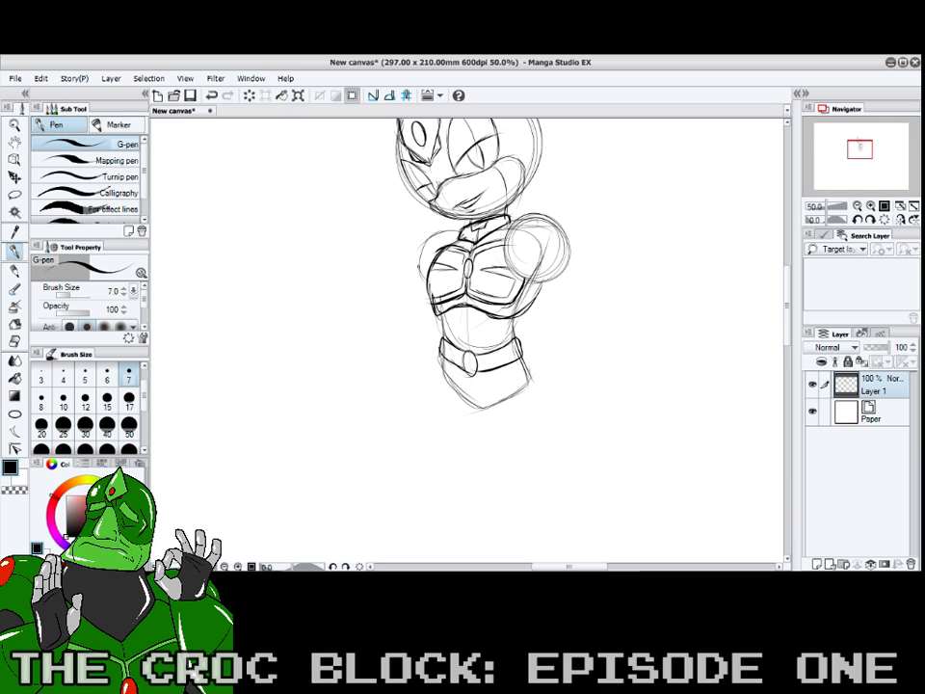
{"action": "mouse_move", "coordinate": [457, 233]}
{"action": "left_mouse_down"}
{"action": "mouse_move", "coordinate": [417, 267]}
{"action": "mouse_move", "coordinate": [459, 230]}
{"action": "left_mouse_up"}
- Draw the abdomen panel lines between the chest plate and the belt
{"action": "scroll", "coordinate": [620, 284], "scroll_direction": "down", "scroll_amount": 3}
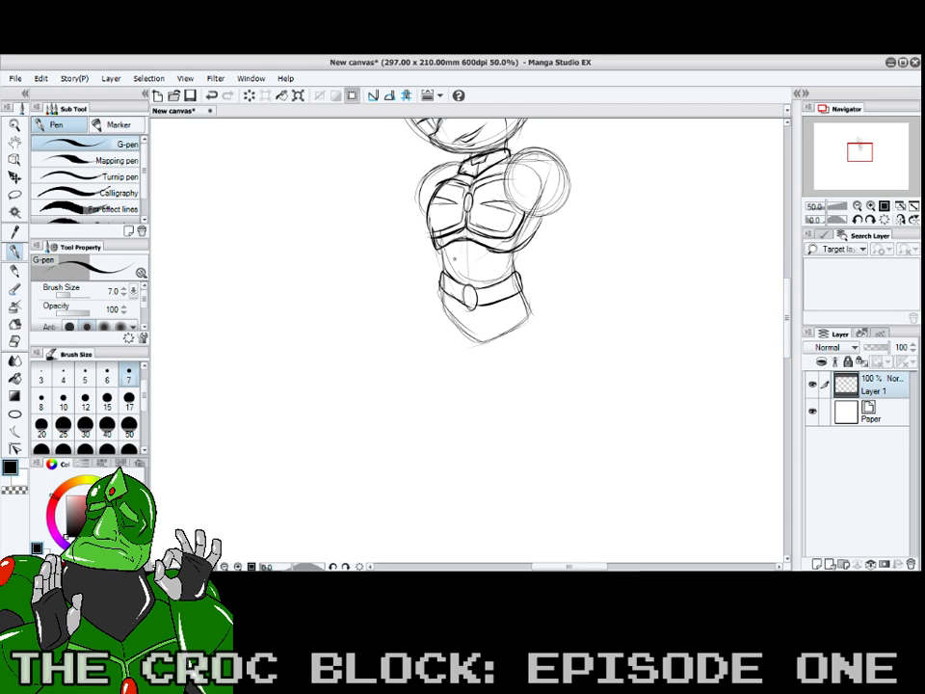
{"action": "left_click_drag", "start_coordinate": [450, 241], "coordinate": [457, 280]}
{"action": "mouse_move", "coordinate": [485, 244]}
{"action": "left_mouse_down"}
{"action": "mouse_move", "coordinate": [489, 288]}
{"action": "mouse_move", "coordinate": [460, 274]}
{"action": "mouse_move", "coordinate": [482, 267]}
{"action": "mouse_move", "coordinate": [459, 257]}
{"action": "mouse_move", "coordinate": [482, 248]}
{"action": "left_mouse_up"}
- Sketch the near thigh slanting down from the hips
{"action": "left_click_drag", "start_coordinate": [523, 299], "coordinate": [546, 370]}
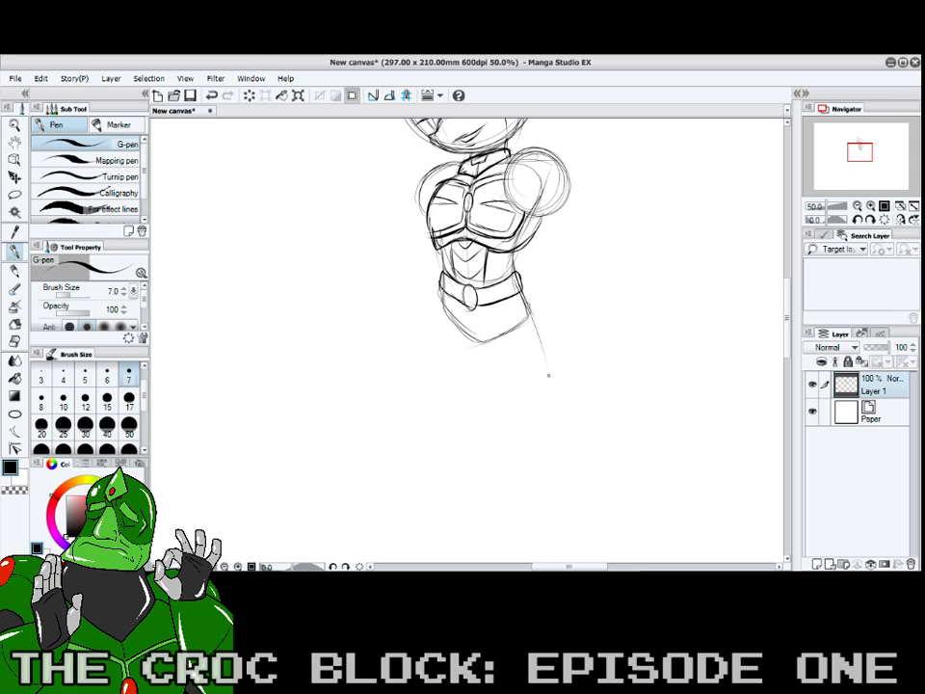
{"action": "left_click_drag", "start_coordinate": [482, 345], "coordinate": [536, 421]}
{"action": "left_click_drag", "start_coordinate": [525, 310], "coordinate": [554, 398]}
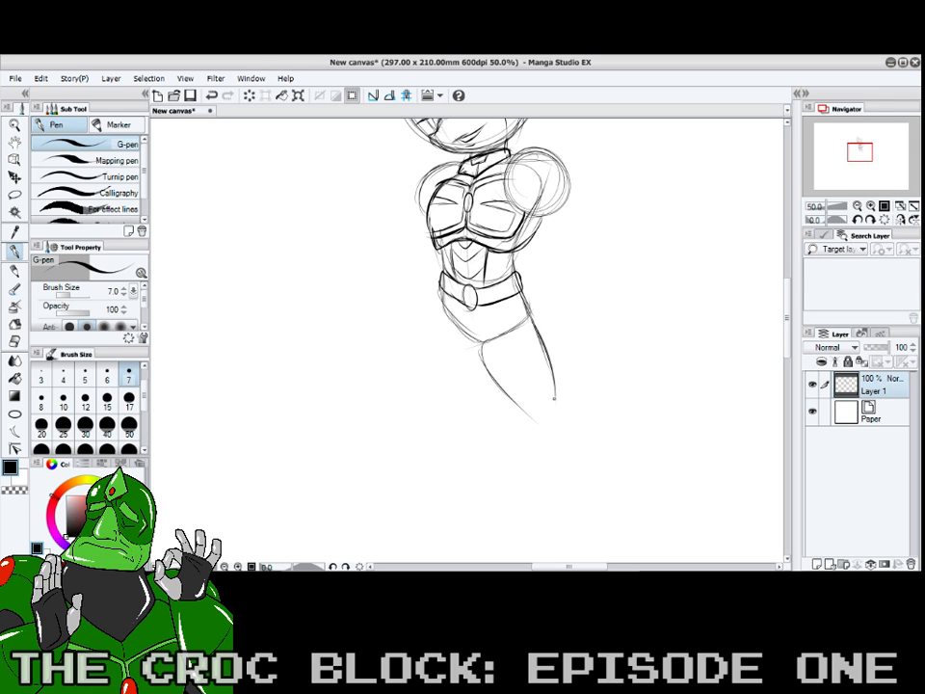
- Sketch a flared lower leg with a pointed knee below the thigh, and add the foot beneath it
{"action": "left_click_drag", "start_coordinate": [792, 289], "coordinate": [789, 323]}
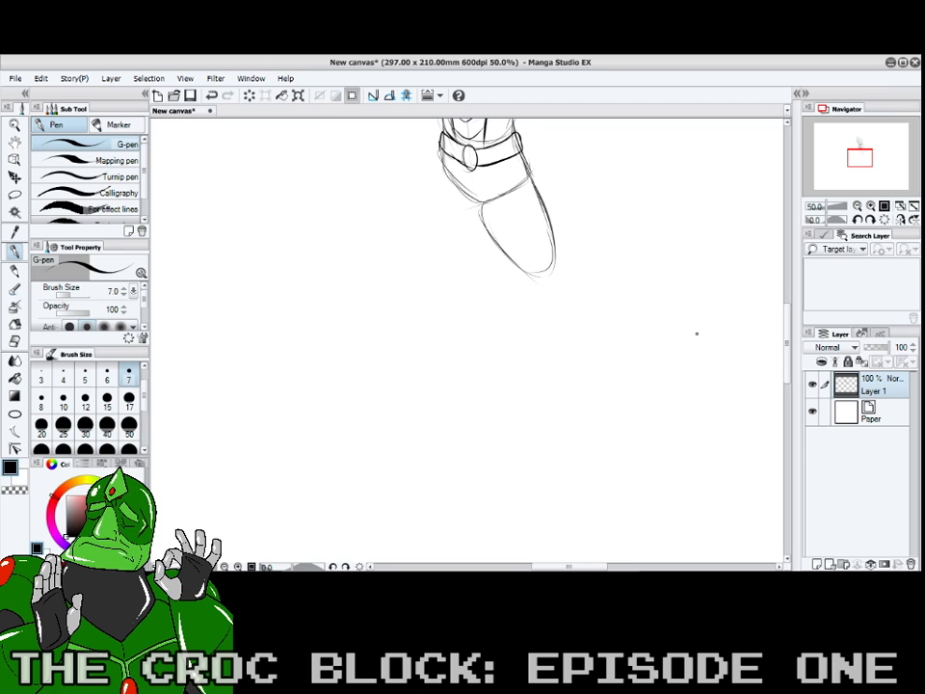
{"action": "mouse_move", "coordinate": [532, 274]}
{"action": "left_mouse_down"}
{"action": "mouse_move", "coordinate": [552, 242]}
{"action": "mouse_move", "coordinate": [586, 290]}
{"action": "left_mouse_up"}
{"action": "mouse_move", "coordinate": [531, 259]}
{"action": "left_mouse_down"}
{"action": "mouse_move", "coordinate": [528, 330]}
{"action": "mouse_move", "coordinate": [610, 340]}
{"action": "mouse_move", "coordinate": [634, 399]}
{"action": "mouse_move", "coordinate": [595, 412]}
{"action": "mouse_move", "coordinate": [530, 400]}
{"action": "mouse_move", "coordinate": [520, 360]}
{"action": "mouse_move", "coordinate": [535, 263]}
{"action": "left_mouse_up"}
{"action": "mouse_move", "coordinate": [617, 393]}
{"action": "left_mouse_down"}
{"action": "mouse_move", "coordinate": [654, 457]}
{"action": "mouse_move", "coordinate": [599, 470]}
{"action": "mouse_move", "coordinate": [549, 454]}
{"action": "mouse_move", "coordinate": [552, 415]}
{"action": "left_mouse_up"}
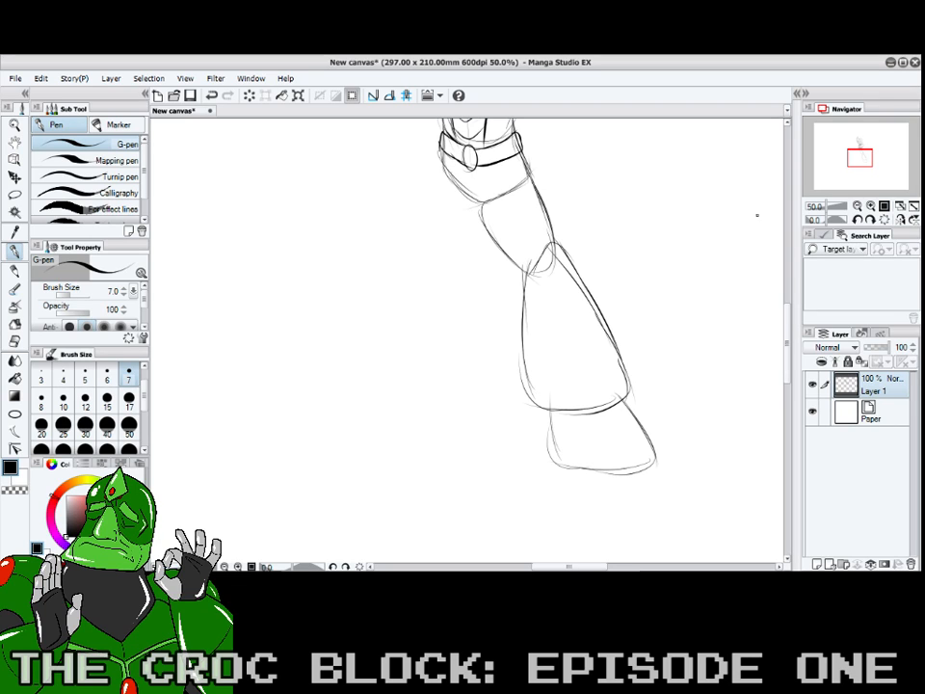
- Reinforce the near foot's outline, adding a thick curved sole and an arched toe cap
{"action": "scroll", "coordinate": [786, 323], "scroll_direction": "down", "scroll_amount": 3}
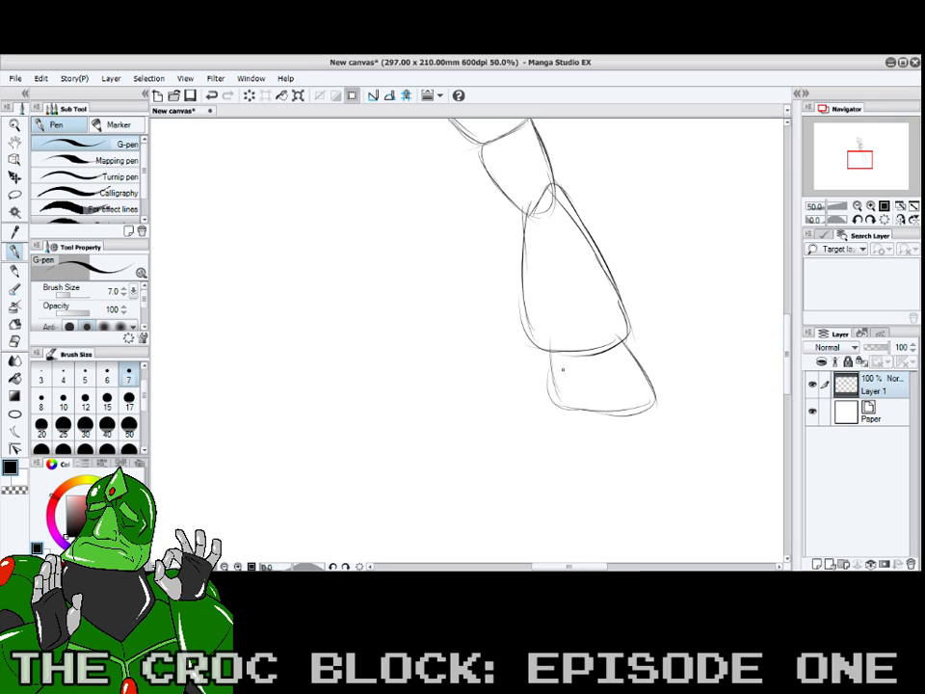
{"action": "mouse_move", "coordinate": [550, 350]}
{"action": "left_mouse_down"}
{"action": "mouse_move", "coordinate": [569, 397]}
{"action": "mouse_move", "coordinate": [597, 425]}
{"action": "left_mouse_up"}
{"action": "mouse_move", "coordinate": [625, 340]}
{"action": "left_mouse_down"}
{"action": "mouse_move", "coordinate": [663, 413]}
{"action": "mouse_move", "coordinate": [604, 427]}
{"action": "mouse_move", "coordinate": [621, 428]}
{"action": "mouse_move", "coordinate": [582, 420]}
{"action": "left_mouse_up"}
{"action": "mouse_move", "coordinate": [562, 395]}
{"action": "left_mouse_down"}
{"action": "mouse_move", "coordinate": [621, 430]}
{"action": "mouse_move", "coordinate": [602, 422]}
{"action": "left_mouse_up"}
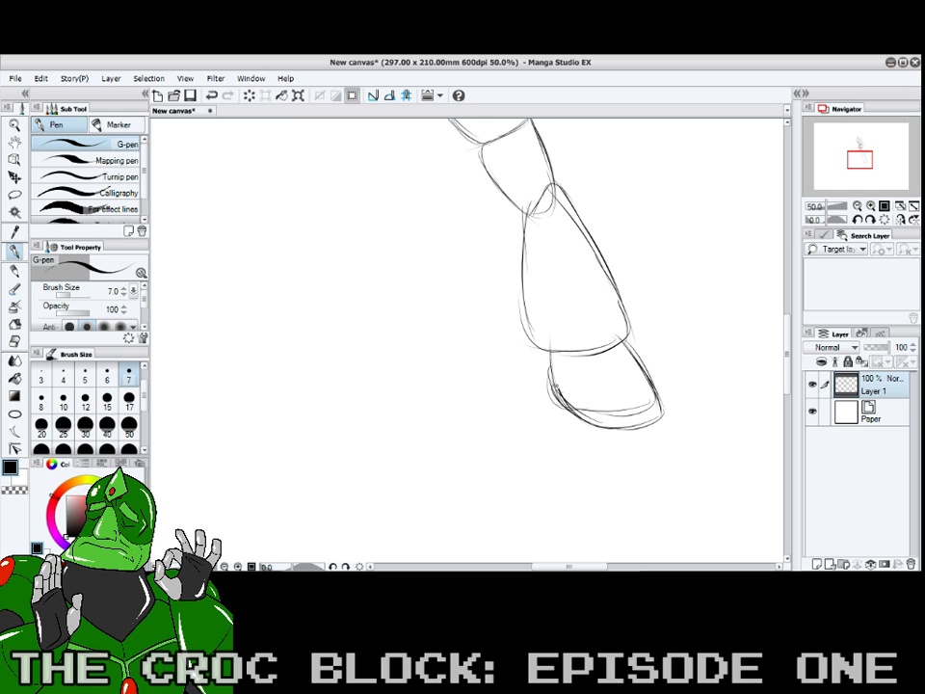
{"action": "mouse_move", "coordinate": [552, 365]}
{"action": "left_mouse_down"}
{"action": "mouse_move", "coordinate": [558, 389]}
{"action": "mouse_move", "coordinate": [608, 420]}
{"action": "left_mouse_up"}
{"action": "mouse_move", "coordinate": [589, 413]}
{"action": "left_mouse_down"}
{"action": "mouse_move", "coordinate": [624, 420]}
{"action": "mouse_move", "coordinate": [660, 407]}
{"action": "mouse_move", "coordinate": [623, 371]}
{"action": "mouse_move", "coordinate": [642, 371]}
{"action": "left_mouse_up"}
{"action": "left_click_drag", "start_coordinate": [617, 374], "coordinate": [655, 382]}
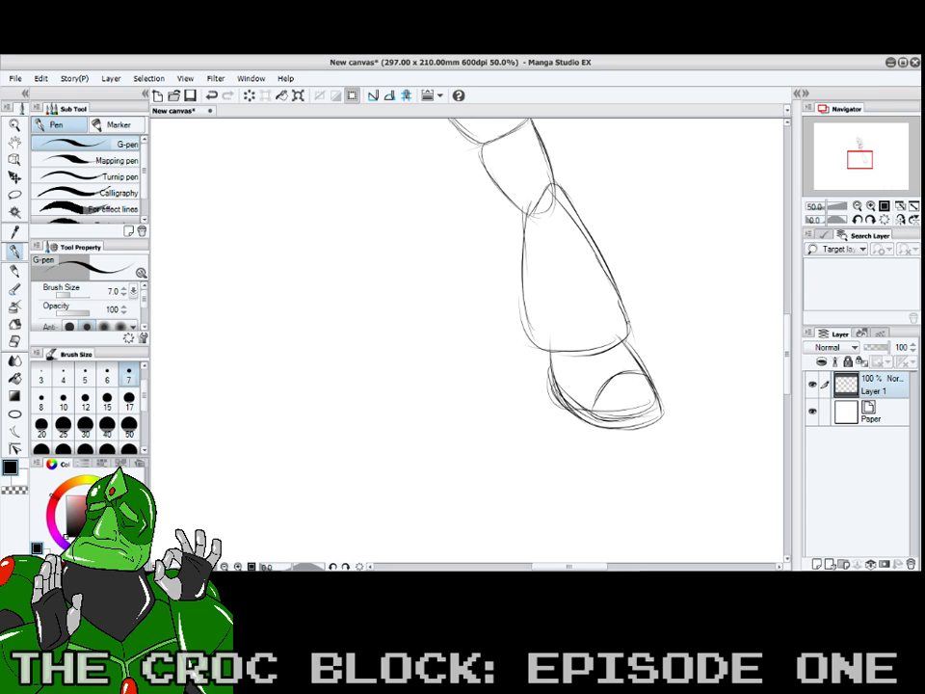
- Refine the near thigh with a rounded top, and sketch the far thigh and flared lower leg beside it
{"action": "scroll", "coordinate": [590, 243], "scroll_direction": "up", "scroll_amount": 3}
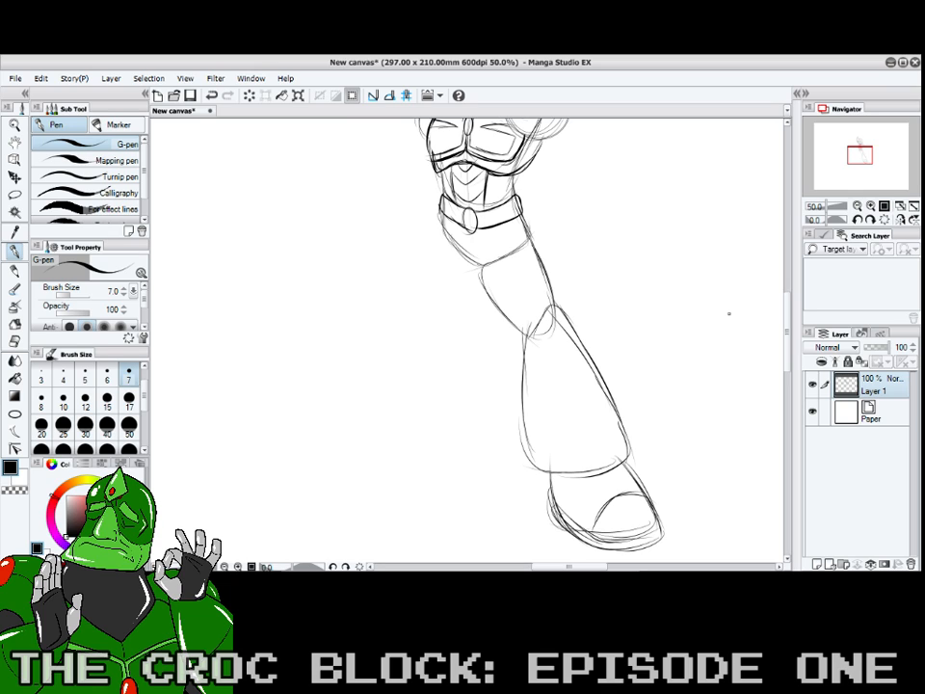
{"action": "mouse_move", "coordinate": [527, 337]}
{"action": "left_mouse_down"}
{"action": "mouse_move", "coordinate": [492, 300]}
{"action": "mouse_move", "coordinate": [483, 268]}
{"action": "mouse_move", "coordinate": [498, 248]}
{"action": "mouse_move", "coordinate": [516, 236]}
{"action": "mouse_move", "coordinate": [540, 253]}
{"action": "mouse_move", "coordinate": [558, 311]}
{"action": "left_mouse_up"}
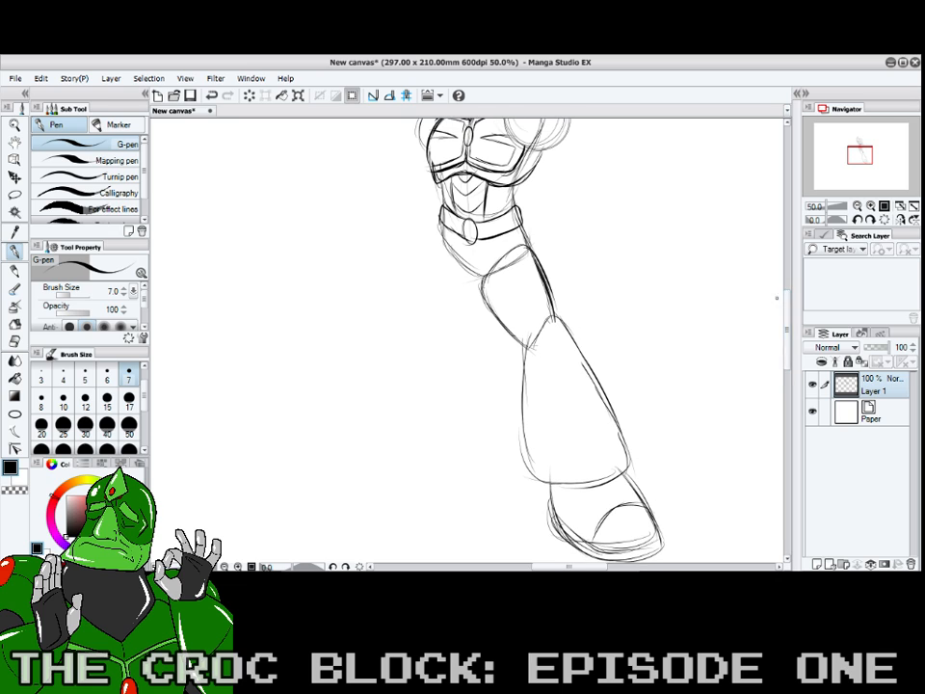
{"action": "left_click_drag", "start_coordinate": [442, 239], "coordinate": [428, 301]}
{"action": "mouse_move", "coordinate": [487, 301]}
{"action": "left_mouse_down"}
{"action": "mouse_move", "coordinate": [479, 335]}
{"action": "mouse_move", "coordinate": [461, 355]}
{"action": "mouse_move", "coordinate": [429, 262]}
{"action": "left_mouse_up"}
{"action": "mouse_move", "coordinate": [440, 333]}
{"action": "left_mouse_down"}
{"action": "mouse_move", "coordinate": [429, 258]}
{"action": "mouse_move", "coordinate": [431, 403]}
{"action": "left_mouse_up"}
{"action": "left_click_drag", "start_coordinate": [433, 318], "coordinate": [430, 415]}
{"action": "mouse_move", "coordinate": [432, 364]}
{"action": "left_mouse_down"}
{"action": "mouse_move", "coordinate": [441, 332]}
{"action": "mouse_move", "coordinate": [473, 346]}
{"action": "mouse_move", "coordinate": [499, 473]}
{"action": "mouse_move", "coordinate": [422, 474]}
{"action": "mouse_move", "coordinate": [431, 339]}
{"action": "left_mouse_up"}
{"action": "left_click_drag", "start_coordinate": [430, 425], "coordinate": [429, 327]}
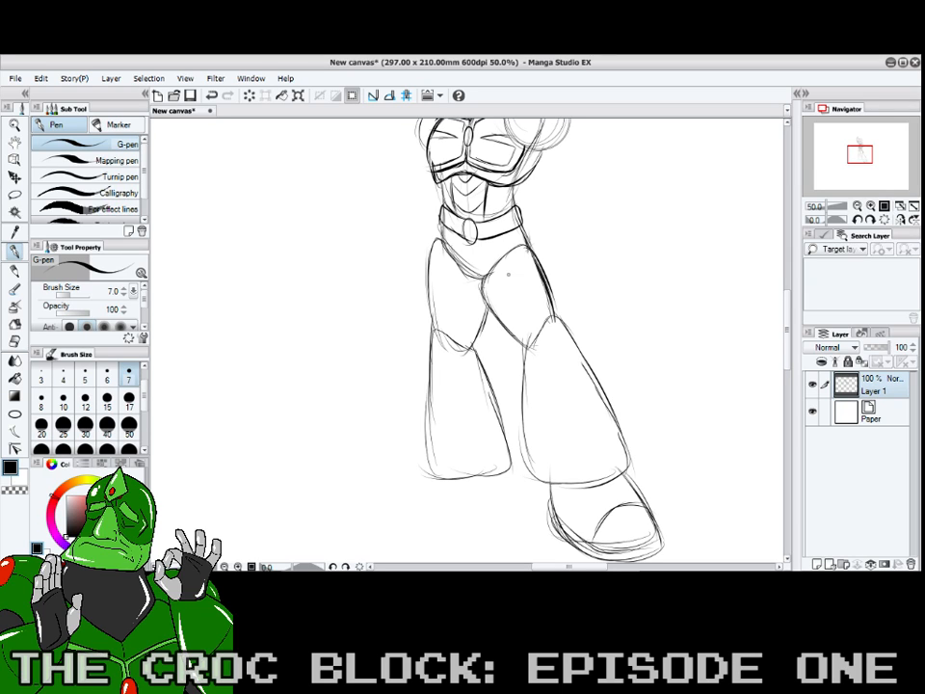
- Sketch the far foot pointing outward beneath its lower leg, with a flat sole and a toe cap line
{"action": "scroll", "coordinate": [591, 280], "scroll_direction": "down", "scroll_amount": 2}
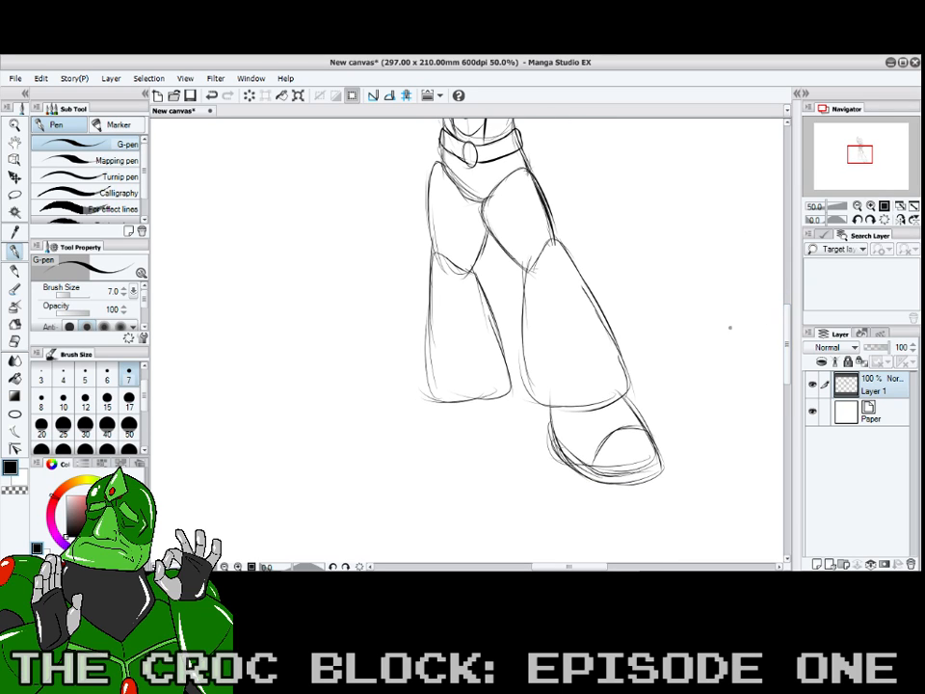
{"action": "mouse_move", "coordinate": [508, 398]}
{"action": "left_mouse_down"}
{"action": "mouse_move", "coordinate": [508, 452]}
{"action": "mouse_move", "coordinate": [522, 447]}
{"action": "mouse_move", "coordinate": [418, 459]}
{"action": "mouse_move", "coordinate": [501, 459]}
{"action": "mouse_move", "coordinate": [391, 464]}
{"action": "mouse_move", "coordinate": [394, 439]}
{"action": "mouse_move", "coordinate": [445, 399]}
{"action": "left_mouse_up"}
{"action": "mouse_move", "coordinate": [386, 451]}
{"action": "left_mouse_down"}
{"action": "mouse_move", "coordinate": [447, 448]}
{"action": "mouse_move", "coordinate": [517, 444]}
{"action": "left_mouse_up"}
{"action": "left_click_drag", "start_coordinate": [420, 414], "coordinate": [437, 448]}
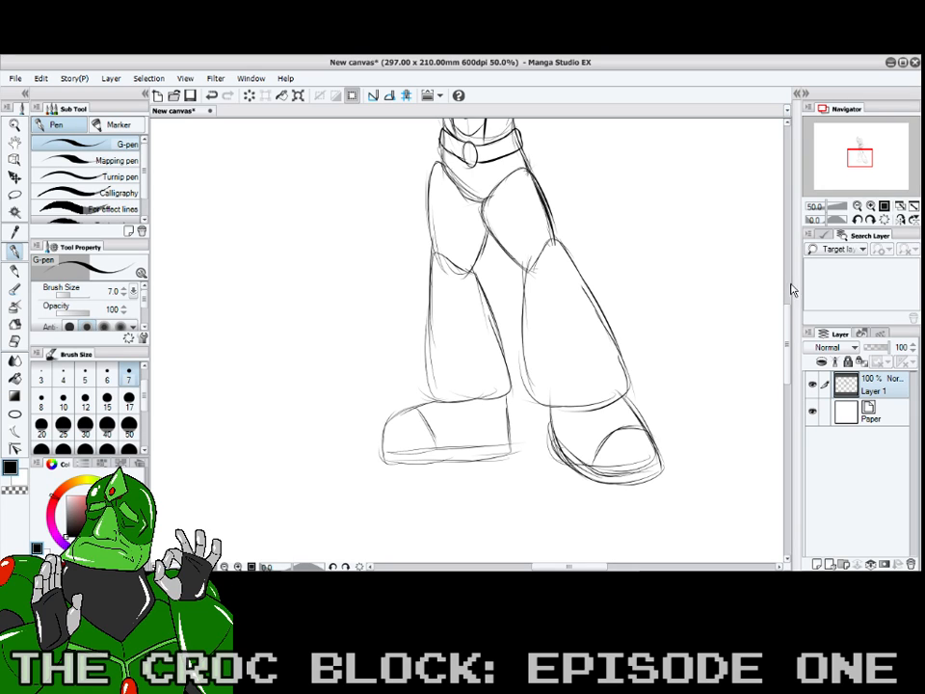
- Add the crotch panel lines below the belt and darken the outlines of both flared lower legs
{"action": "scroll", "coordinate": [590, 251], "scroll_direction": "up", "scroll_amount": 3}
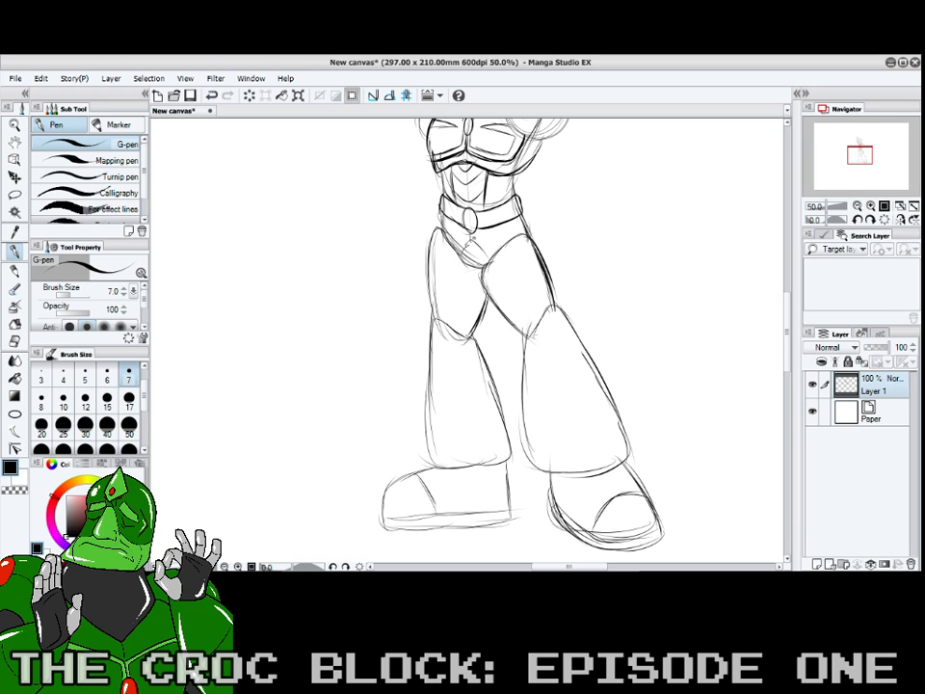
{"action": "mouse_move", "coordinate": [436, 323]}
{"action": "left_mouse_down"}
{"action": "mouse_move", "coordinate": [433, 459]}
{"action": "mouse_move", "coordinate": [490, 455]}
{"action": "left_mouse_up"}
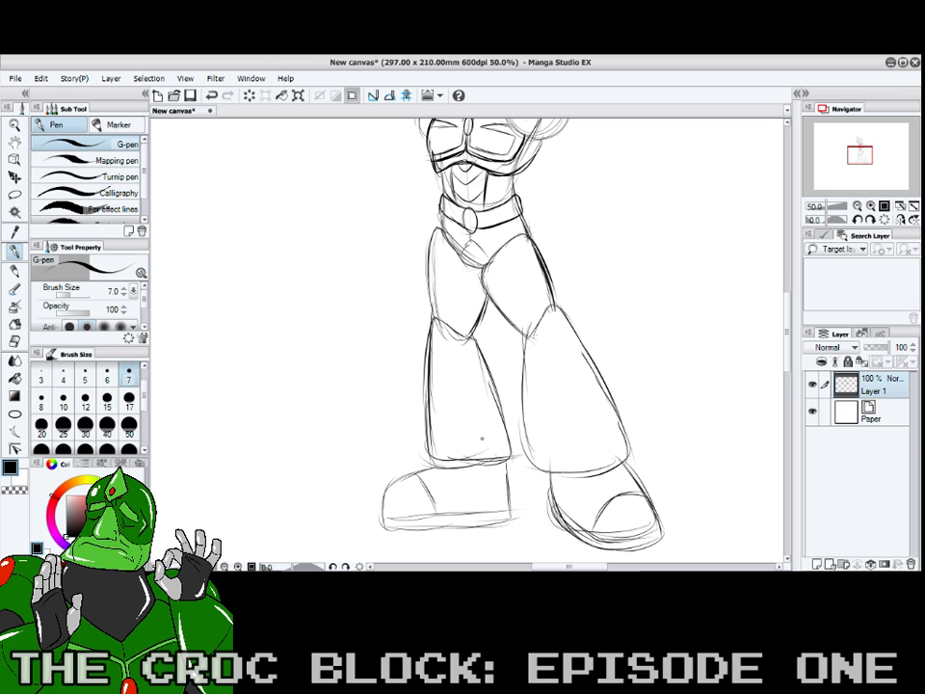
{"action": "mouse_move", "coordinate": [491, 370]}
{"action": "left_mouse_down"}
{"action": "mouse_move", "coordinate": [515, 440]}
{"action": "mouse_move", "coordinate": [484, 465]}
{"action": "mouse_move", "coordinate": [432, 453]}
{"action": "mouse_move", "coordinate": [420, 426]}
{"action": "left_mouse_up"}
{"action": "mouse_move", "coordinate": [523, 395]}
{"action": "left_mouse_down"}
{"action": "mouse_move", "coordinate": [535, 469]}
{"action": "mouse_move", "coordinate": [600, 461]}
{"action": "left_mouse_up"}
{"action": "mouse_move", "coordinate": [434, 347]}
{"action": "left_mouse_down"}
{"action": "mouse_move", "coordinate": [470, 350]}
{"action": "mouse_move", "coordinate": [474, 328]}
{"action": "mouse_move", "coordinate": [450, 287]}
{"action": "left_mouse_up"}
{"action": "mouse_move", "coordinate": [557, 475]}
{"action": "left_mouse_down"}
{"action": "mouse_move", "coordinate": [526, 435]}
{"action": "mouse_move", "coordinate": [527, 333]}
{"action": "mouse_move", "coordinate": [545, 313]}
{"action": "mouse_move", "coordinate": [581, 345]}
{"action": "left_mouse_up"}
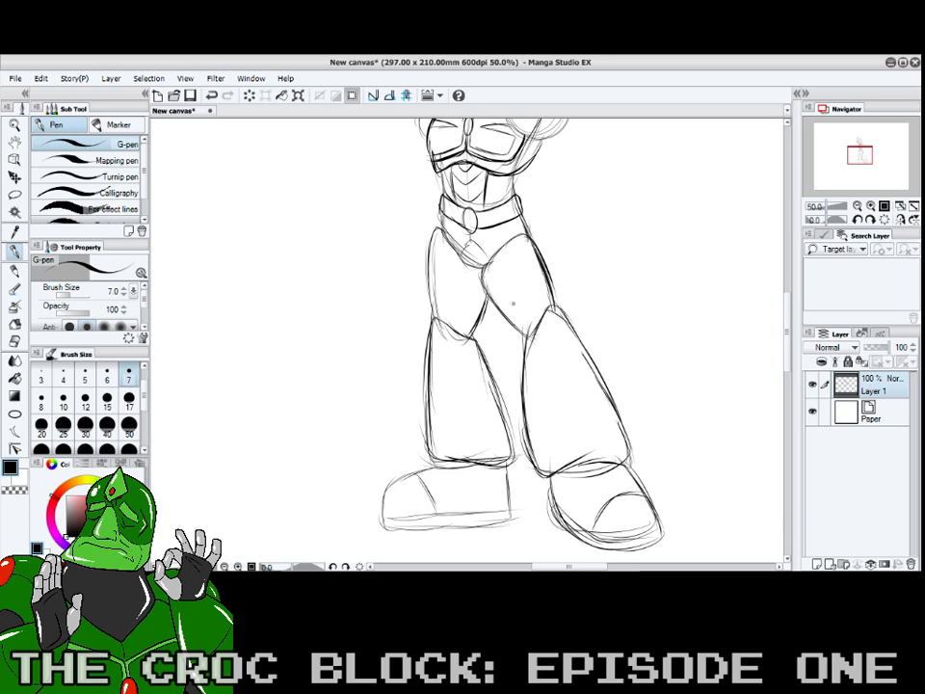
- Strengthen the far knee and foot outlines, and redraw the near foot's outer edge closer in
{"action": "mouse_move", "coordinate": [427, 358]}
{"action": "left_mouse_down"}
{"action": "mouse_move", "coordinate": [433, 305]}
{"action": "mouse_move", "coordinate": [470, 339]}
{"action": "left_mouse_up"}
{"action": "mouse_move", "coordinate": [454, 472]}
{"action": "left_mouse_down"}
{"action": "mouse_move", "coordinate": [400, 480]}
{"action": "mouse_move", "coordinate": [388, 515]}
{"action": "mouse_move", "coordinate": [456, 515]}
{"action": "mouse_move", "coordinate": [499, 474]}
{"action": "left_mouse_up"}
{"action": "left_click_drag", "start_coordinate": [388, 520], "coordinate": [388, 529]}
{"action": "left_click_drag", "start_coordinate": [389, 529], "coordinate": [466, 524]}
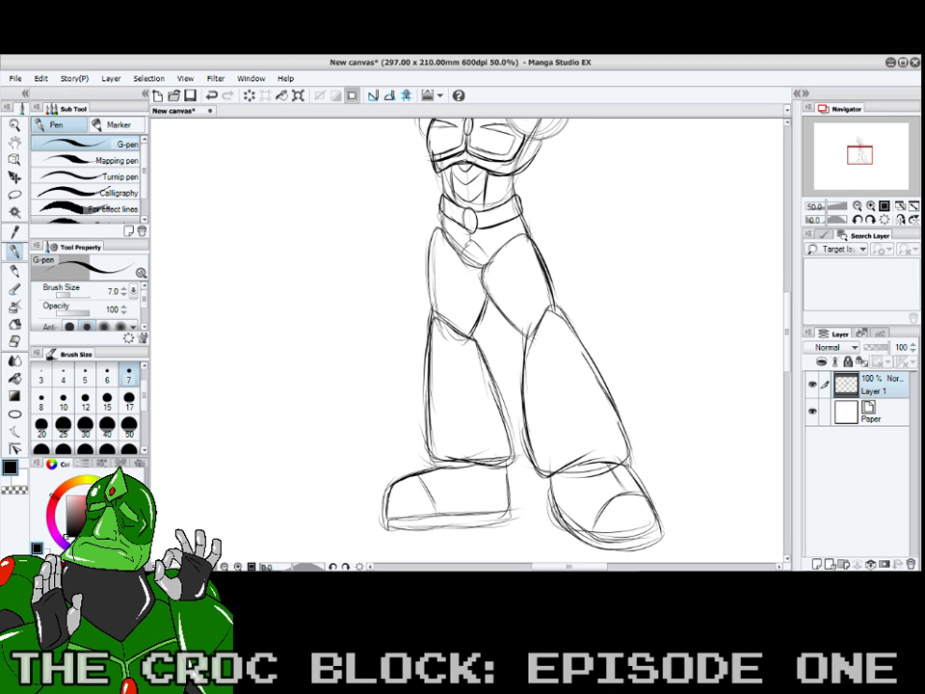
{"action": "left_click_drag", "start_coordinate": [627, 466], "coordinate": [650, 534]}
{"action": "left_click_drag", "start_coordinate": [659, 497], "coordinate": [657, 540]}
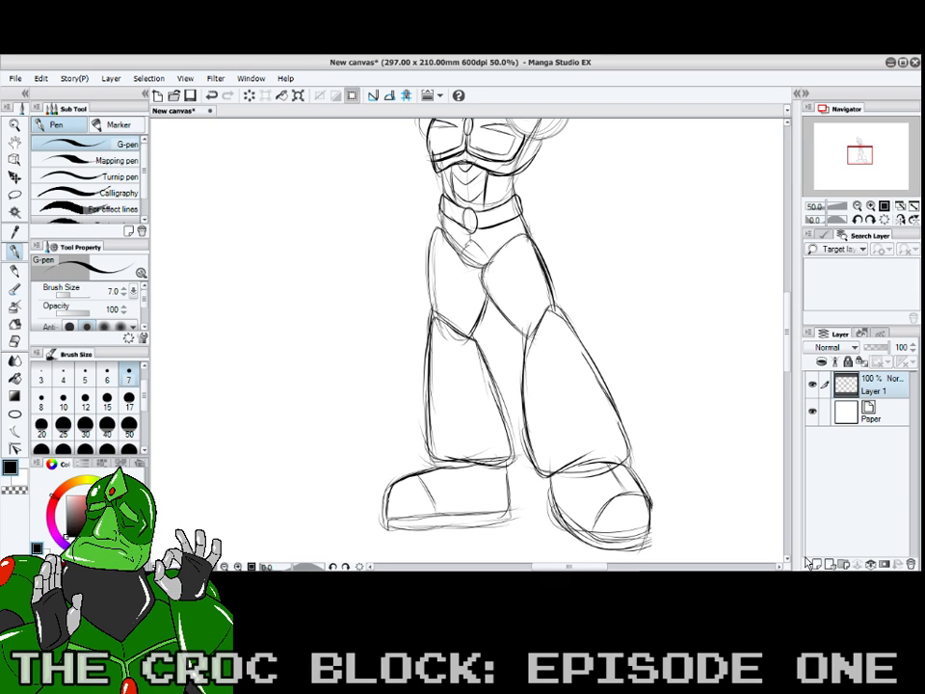
- Lasso the head, scale it down slightly, reposition it over the neck, and clear the selection
{"action": "scroll", "coordinate": [788, 289], "scroll_direction": "up", "scroll_amount": 5}
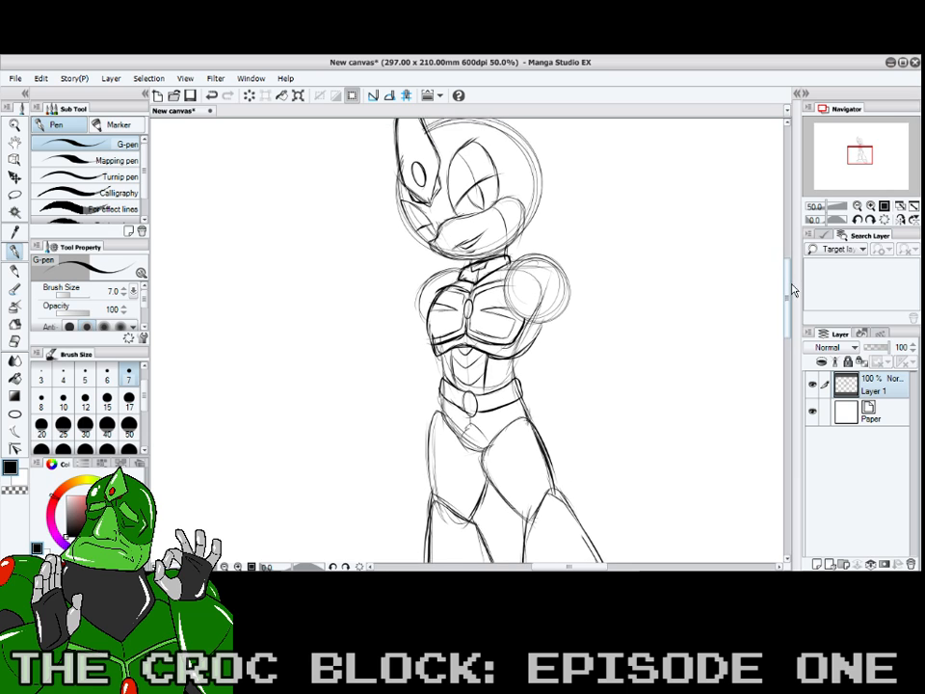
{"action": "scroll", "coordinate": [792, 290], "scroll_direction": "up", "scroll_amount": 3}
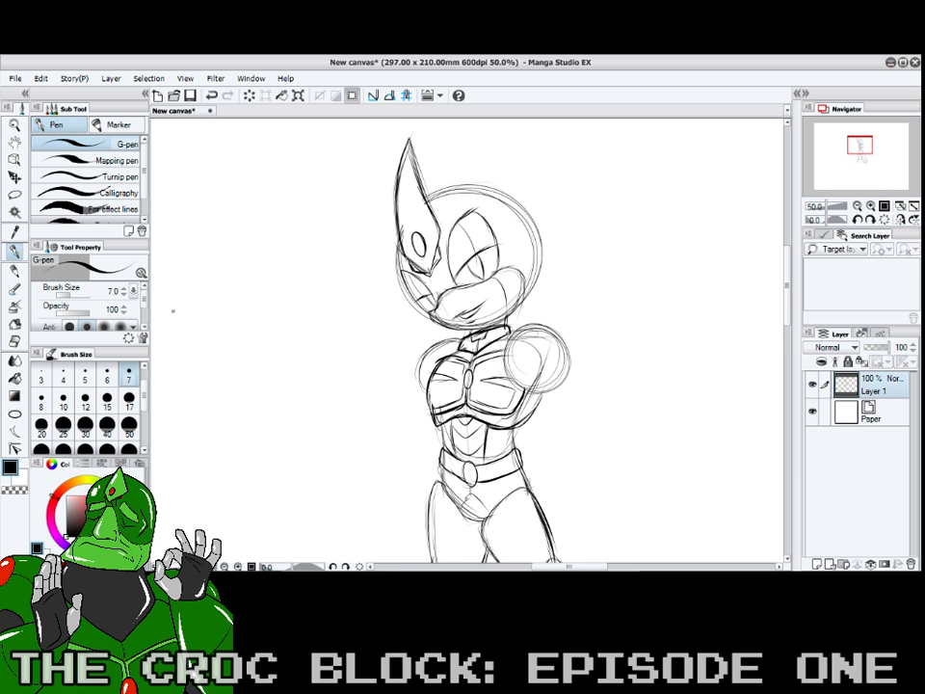
{"action": "left_click", "coordinate": [15, 194]}
{"action": "mouse_move", "coordinate": [376, 218]}
{"action": "left_mouse_down"}
{"action": "mouse_move", "coordinate": [409, 126]}
{"action": "mouse_move", "coordinate": [566, 257]}
{"action": "mouse_move", "coordinate": [545, 314]}
{"action": "mouse_move", "coordinate": [463, 333]}
{"action": "mouse_move", "coordinate": [400, 294]}
{"action": "mouse_move", "coordinate": [378, 220]}
{"action": "left_mouse_up"}
{"action": "key", "text": "ctrl+t"}
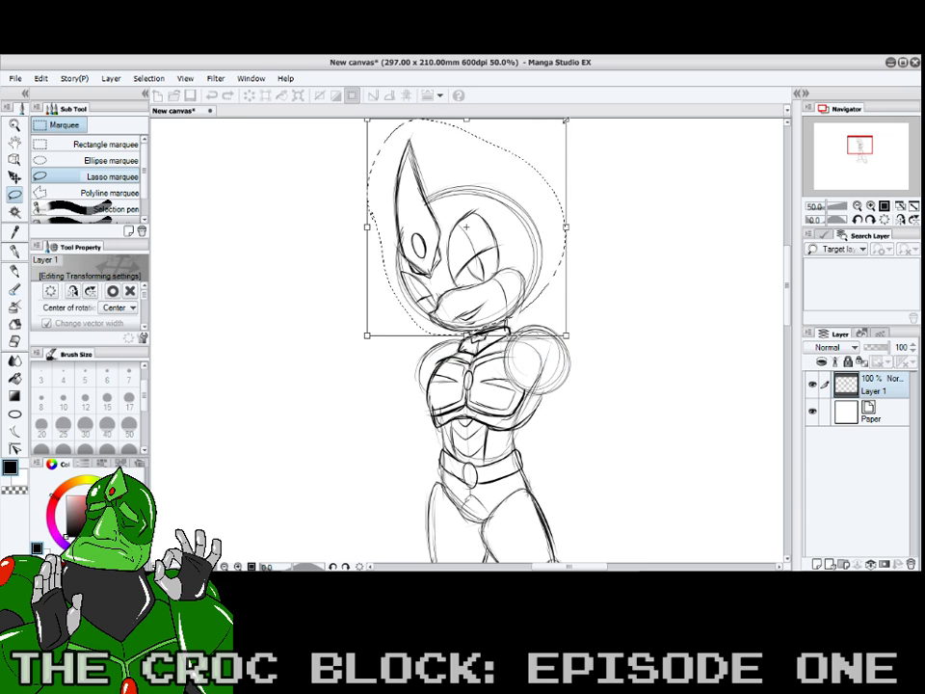
{"action": "left_click_drag", "start_coordinate": [566, 120], "coordinate": [550, 136]}
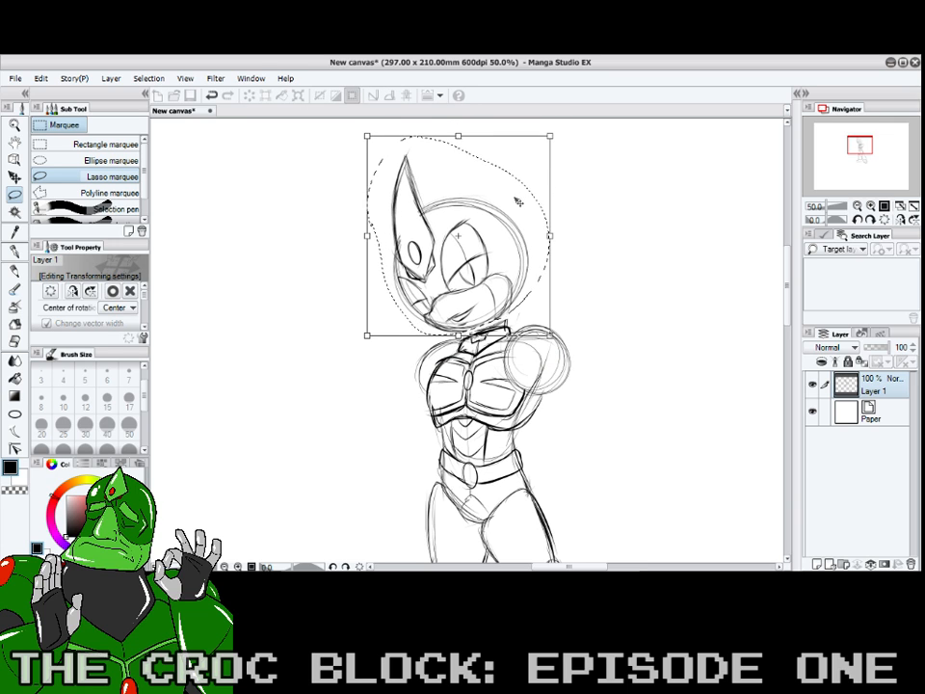
{"action": "left_click_drag", "start_coordinate": [518, 200], "coordinate": [528, 205]}
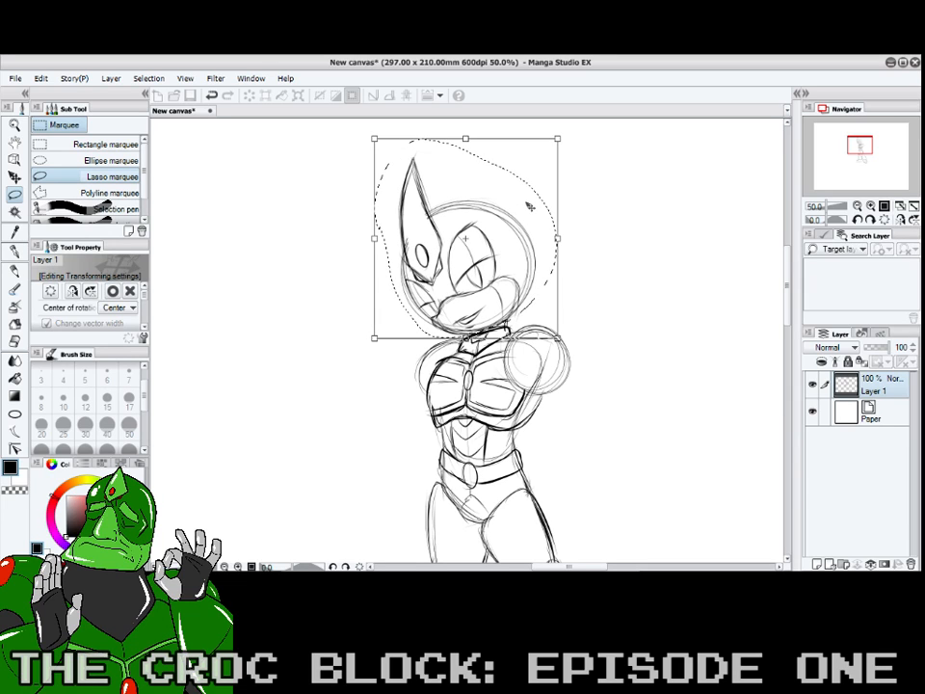
{"action": "key", "text": "Return"}
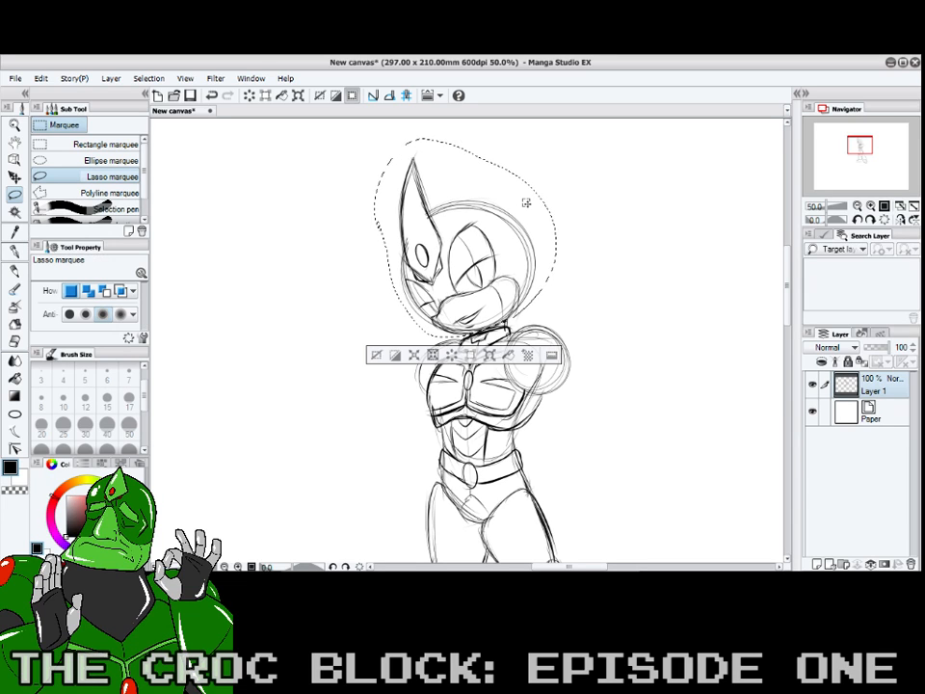
{"action": "left_click", "coordinate": [149, 78]}
{"action": "left_click", "coordinate": [164, 107]}
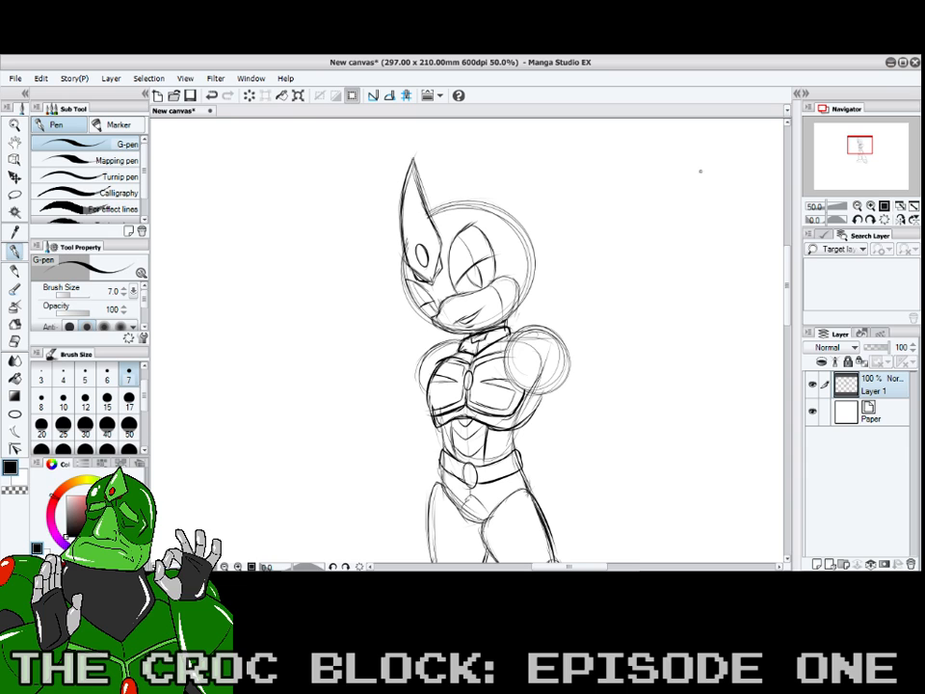
- Sketch the near upper arm below the round shoulder and a large oval forearm beside the waist
{"action": "scroll", "coordinate": [789, 287], "scroll_direction": "down", "scroll_amount": 5}
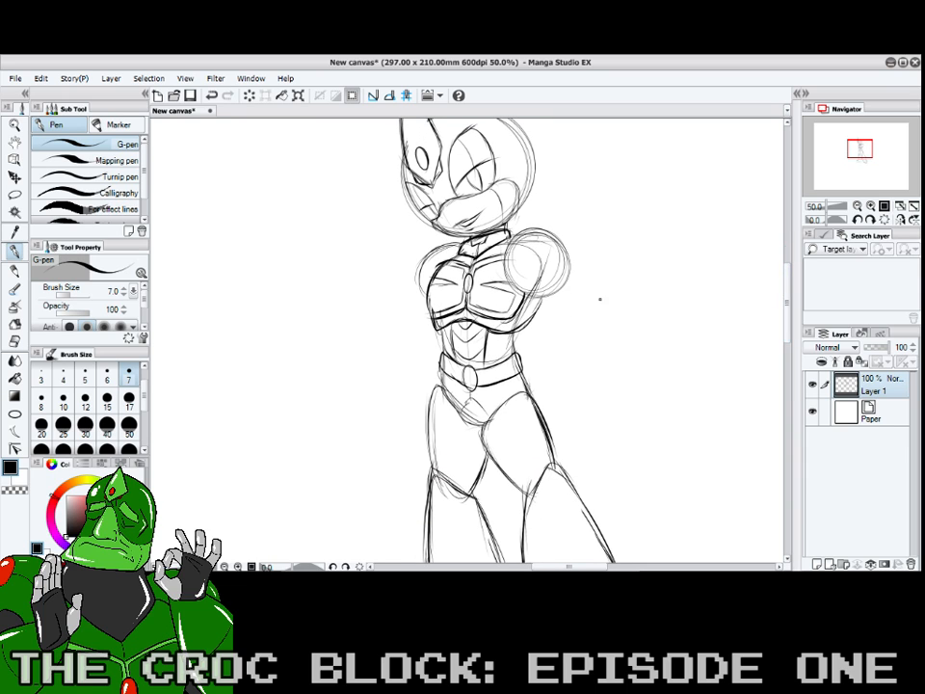
{"action": "mouse_move", "coordinate": [545, 277]}
{"action": "left_mouse_down"}
{"action": "mouse_move", "coordinate": [573, 302]}
{"action": "mouse_move", "coordinate": [565, 325]}
{"action": "left_mouse_up"}
{"action": "mouse_move", "coordinate": [523, 354]}
{"action": "left_mouse_down"}
{"action": "mouse_move", "coordinate": [583, 317]}
{"action": "mouse_move", "coordinate": [599, 345]}
{"action": "mouse_move", "coordinate": [593, 381]}
{"action": "mouse_move", "coordinate": [535, 370]}
{"action": "left_mouse_up"}
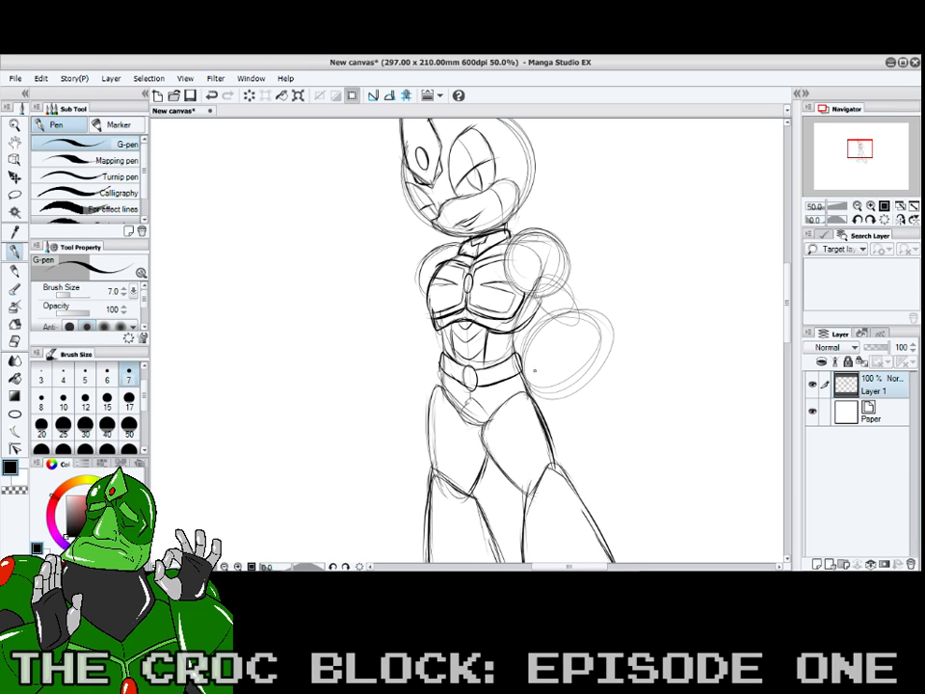
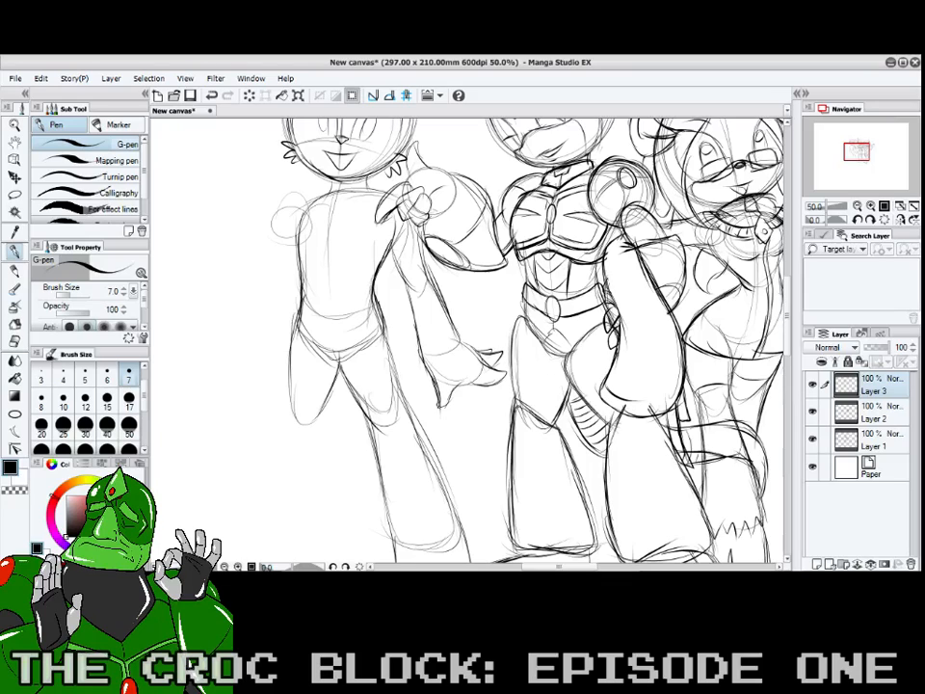
- Refine the lower edge of the bear-eared character's hanging hand on Layer 3
{"action": "left_click_drag", "start_coordinate": [455, 402], "coordinate": [438, 409]}
{"action": "scroll", "coordinate": [787, 306], "scroll_direction": "up", "scroll_amount": 3}
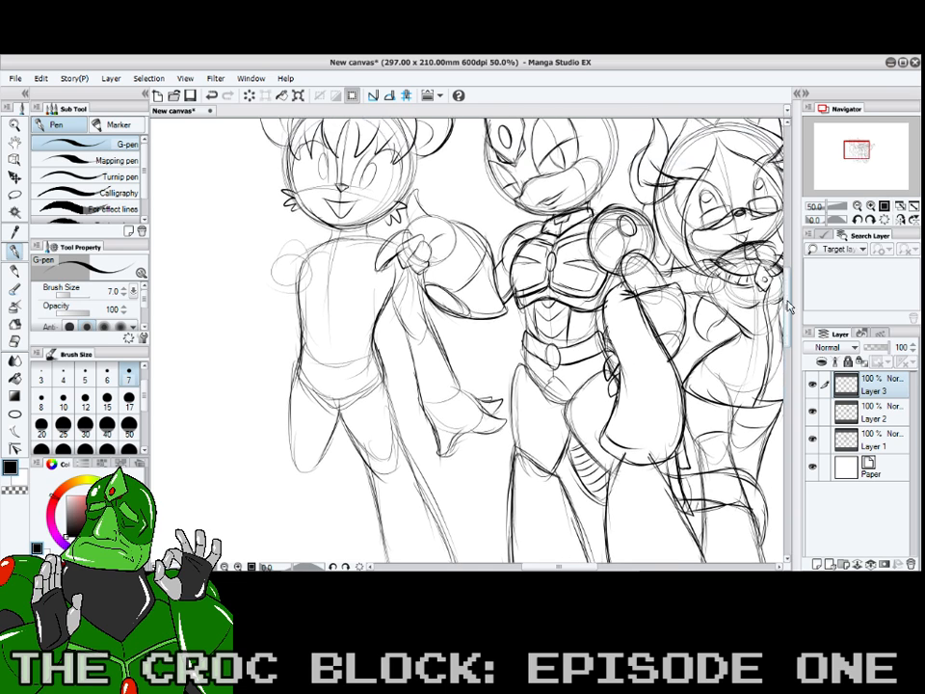
{"action": "scroll", "coordinate": [788, 304], "scroll_direction": "down", "scroll_amount": 1}
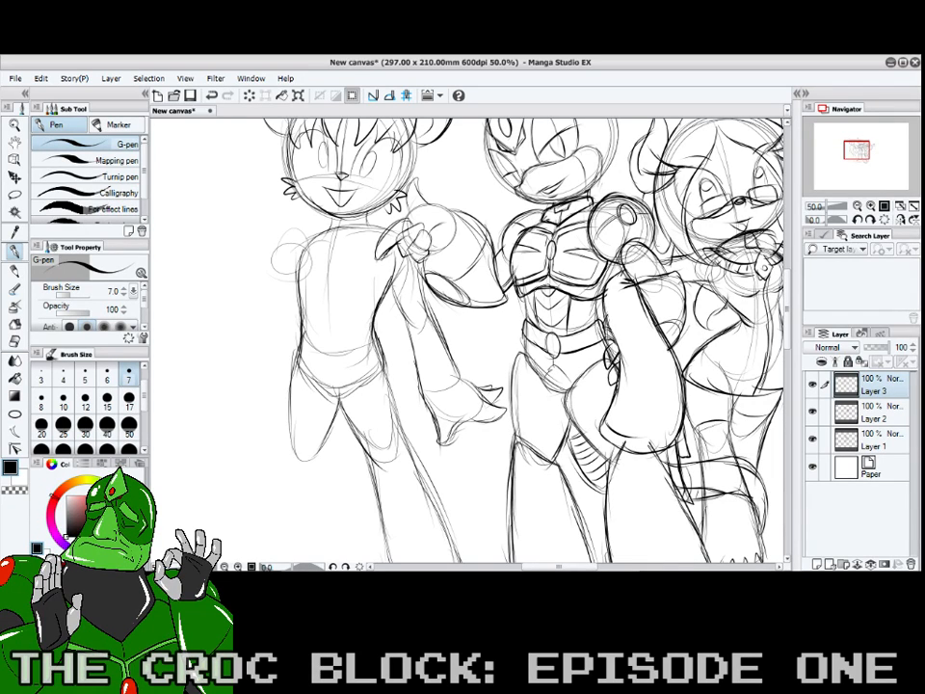
- Sketch the bear-eared character's far lower leg, flaring down from the knee, and add the foot with a rounded toe cap
{"action": "scroll", "coordinate": [593, 250], "scroll_direction": "down", "scroll_amount": 3}
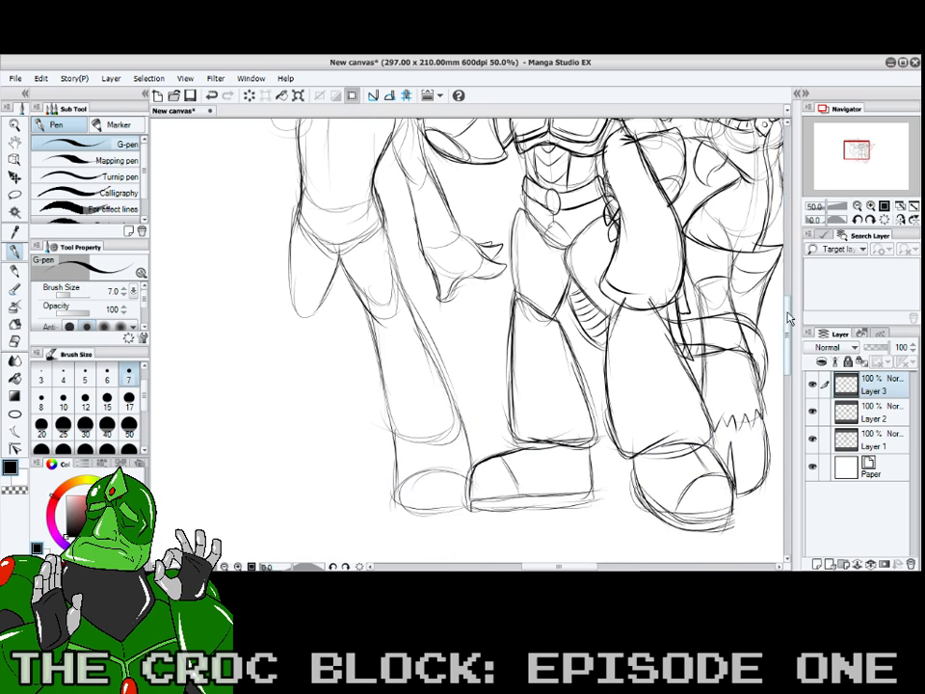
{"action": "left_click_drag", "start_coordinate": [573, 567], "coordinate": [546, 567]}
{"action": "left_click_drag", "start_coordinate": [501, 253], "coordinate": [504, 353]}
{"action": "left_click_drag", "start_coordinate": [506, 273], "coordinate": [493, 397]}
{"action": "left_click_drag", "start_coordinate": [538, 294], "coordinate": [548, 375]}
{"action": "left_click_drag", "start_coordinate": [540, 305], "coordinate": [563, 429]}
{"action": "mouse_move", "coordinate": [513, 300]}
{"action": "left_mouse_down"}
{"action": "mouse_move", "coordinate": [502, 384]}
{"action": "mouse_move", "coordinate": [523, 413]}
{"action": "mouse_move", "coordinate": [558, 421]}
{"action": "left_mouse_up"}
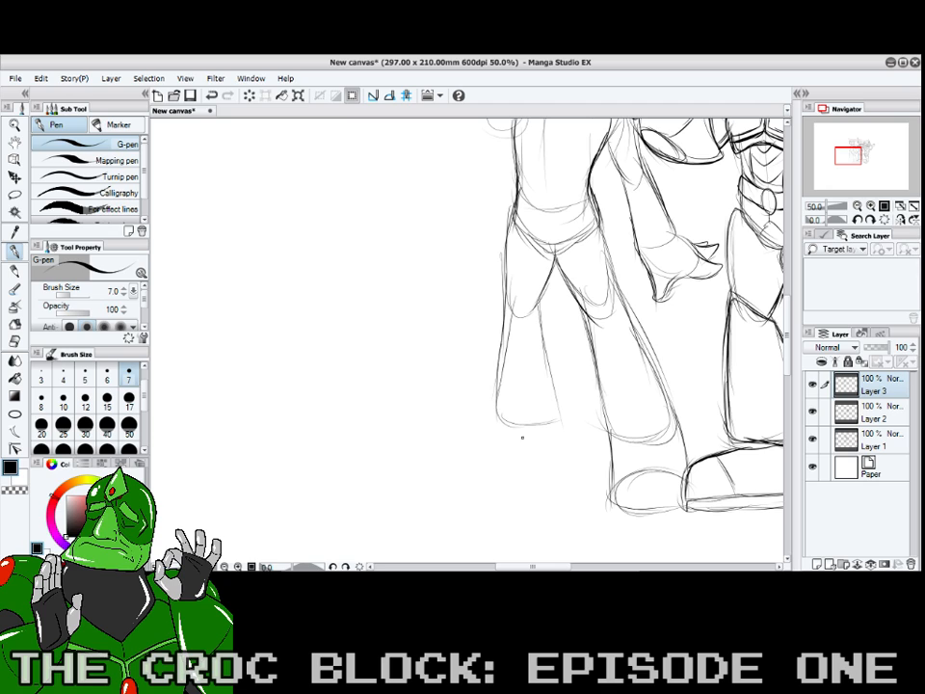
{"action": "mouse_move", "coordinate": [500, 421]}
{"action": "left_mouse_down"}
{"action": "mouse_move", "coordinate": [443, 454]}
{"action": "mouse_move", "coordinate": [457, 447]}
{"action": "mouse_move", "coordinate": [470, 462]}
{"action": "mouse_move", "coordinate": [468, 493]}
{"action": "mouse_move", "coordinate": [454, 484]}
{"action": "mouse_move", "coordinate": [491, 483]}
{"action": "mouse_move", "coordinate": [563, 461]}
{"action": "left_mouse_up"}
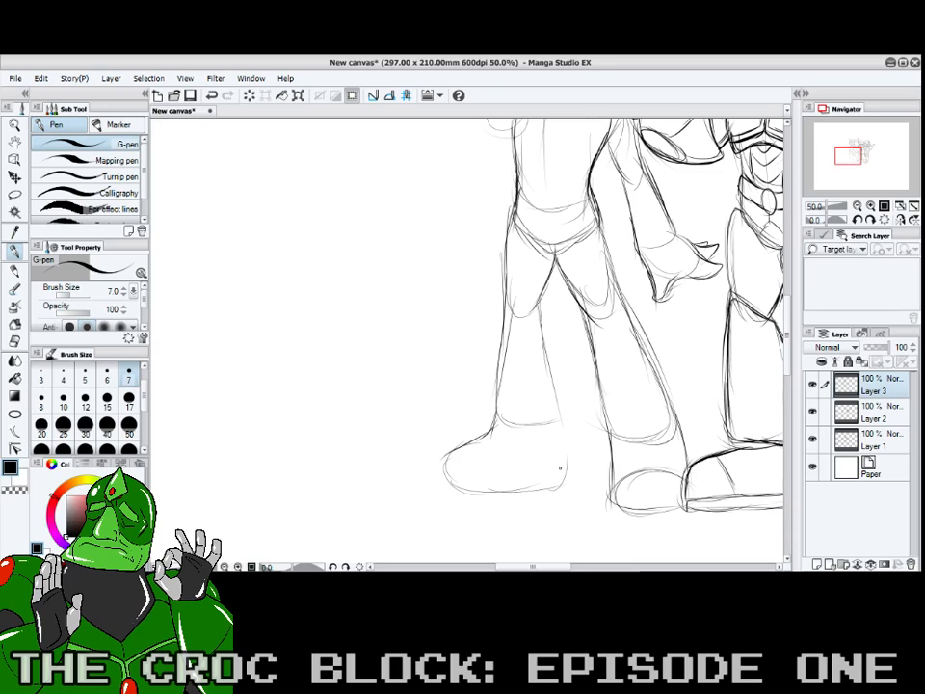
{"action": "left_click_drag", "start_coordinate": [490, 446], "coordinate": [472, 488]}
- Add half-closed eyelid lines to the bear-eared character's eyes and draw two crossing bands over the chest
{"action": "left_click_drag", "start_coordinate": [787, 336], "coordinate": [786, 298]}
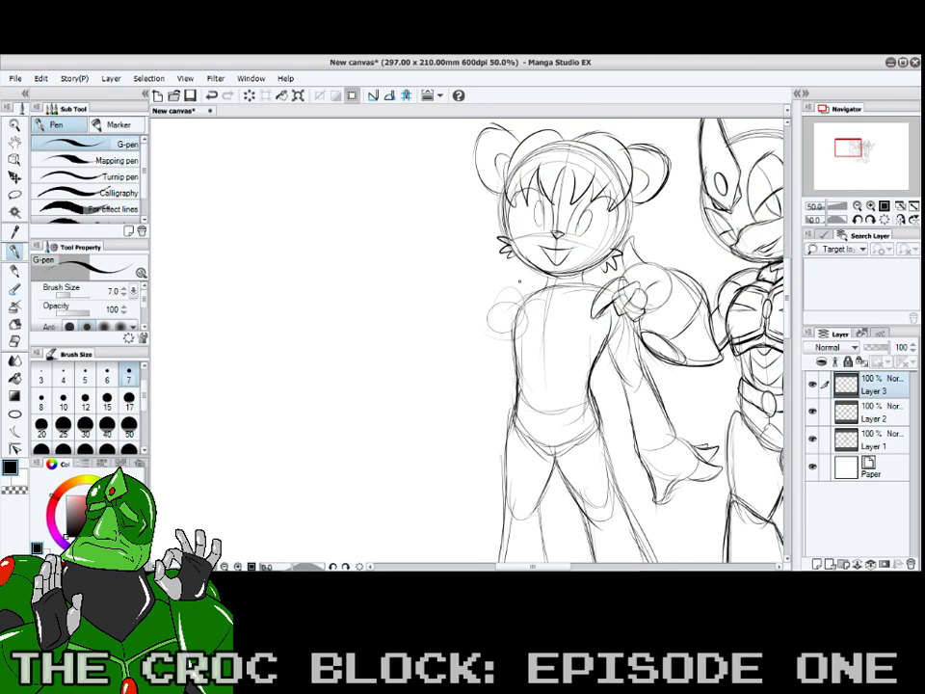
{"action": "left_click_drag", "start_coordinate": [543, 207], "coordinate": [510, 206]}
{"action": "mouse_move", "coordinate": [538, 298]}
{"action": "left_mouse_down"}
{"action": "mouse_move", "coordinate": [577, 361]}
{"action": "mouse_move", "coordinate": [564, 375]}
{"action": "mouse_move", "coordinate": [538, 335]}
{"action": "mouse_move", "coordinate": [551, 345]}
{"action": "mouse_move", "coordinate": [560, 308]}
{"action": "mouse_move", "coordinate": [557, 316]}
{"action": "mouse_move", "coordinate": [588, 293]}
{"action": "left_mouse_up"}
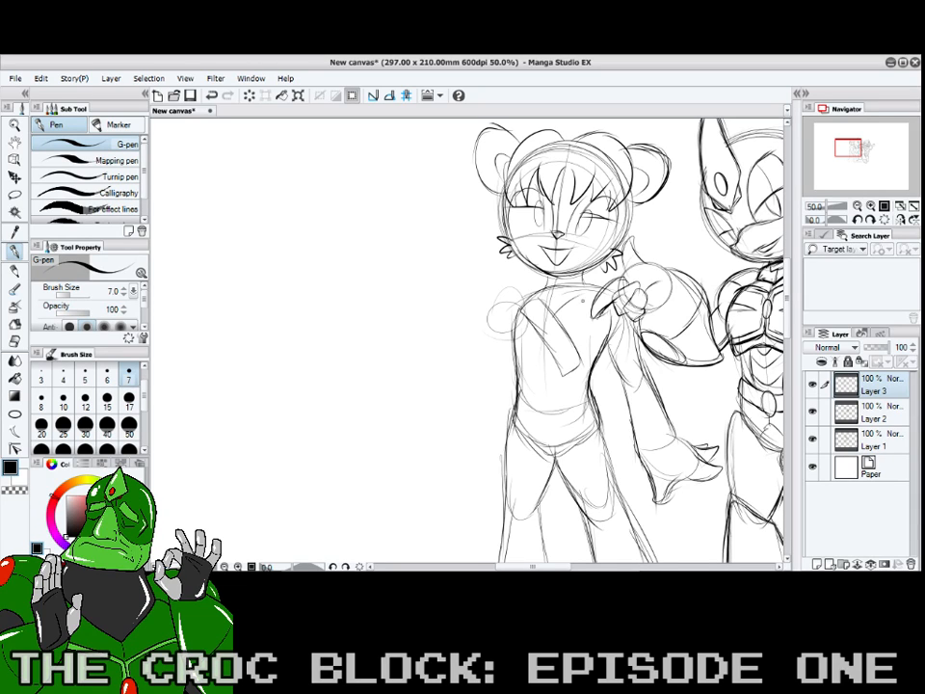
{"action": "mouse_move", "coordinate": [542, 330]}
{"action": "left_mouse_down"}
{"action": "mouse_move", "coordinate": [522, 365]}
{"action": "mouse_move", "coordinate": [550, 347]}
{"action": "mouse_move", "coordinate": [522, 366]}
{"action": "left_mouse_up"}
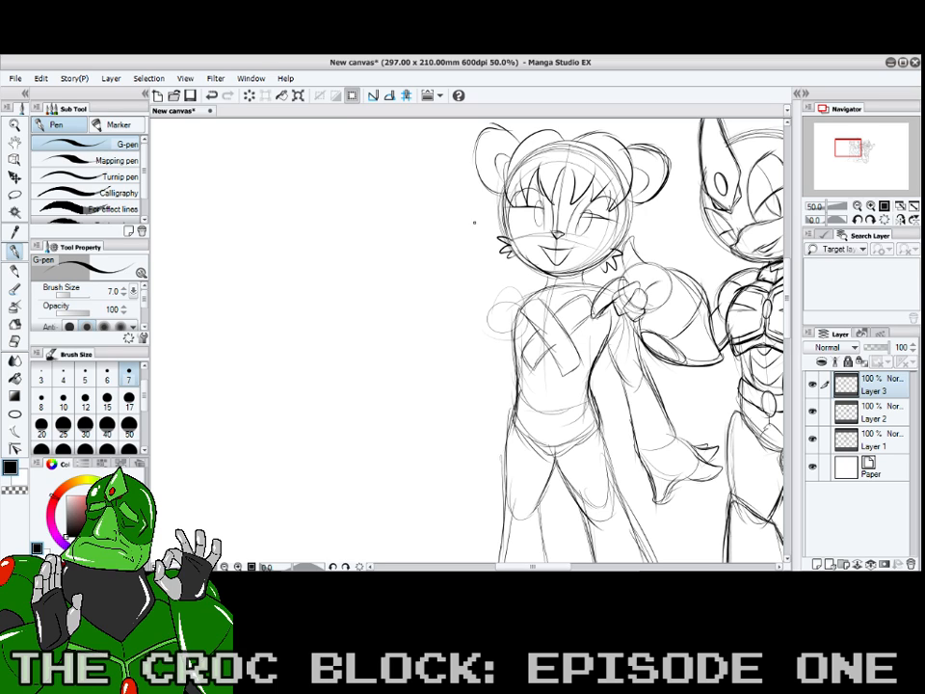
- Draw a foaming mug beside the bear-eared character, with a hand gripping it and a bent arm joining the shoulder
{"action": "mouse_move", "coordinate": [438, 286]}
{"action": "left_mouse_down"}
{"action": "mouse_move", "coordinate": [461, 258]}
{"action": "mouse_move", "coordinate": [449, 306]}
{"action": "mouse_move", "coordinate": [483, 294]}
{"action": "mouse_move", "coordinate": [450, 258]}
{"action": "left_mouse_up"}
{"action": "mouse_move", "coordinate": [414, 304]}
{"action": "left_mouse_down"}
{"action": "mouse_move", "coordinate": [416, 256]}
{"action": "mouse_move", "coordinate": [463, 256]}
{"action": "mouse_move", "coordinate": [463, 326]}
{"action": "mouse_move", "coordinate": [415, 322]}
{"action": "mouse_move", "coordinate": [410, 278]}
{"action": "mouse_move", "coordinate": [421, 253]}
{"action": "mouse_move", "coordinate": [466, 252]}
{"action": "mouse_move", "coordinate": [451, 233]}
{"action": "mouse_move", "coordinate": [421, 242]}
{"action": "mouse_move", "coordinate": [418, 263]}
{"action": "mouse_move", "coordinate": [422, 280]}
{"action": "mouse_move", "coordinate": [429, 256]}
{"action": "mouse_move", "coordinate": [477, 271]}
{"action": "mouse_move", "coordinate": [462, 311]}
{"action": "left_mouse_up"}
{"action": "mouse_move", "coordinate": [468, 262]}
{"action": "left_mouse_down"}
{"action": "mouse_move", "coordinate": [484, 279]}
{"action": "mouse_move", "coordinate": [478, 322]}
{"action": "mouse_move", "coordinate": [497, 337]}
{"action": "left_mouse_up"}
{"action": "left_click_drag", "start_coordinate": [484, 288], "coordinate": [495, 359]}
{"action": "left_click_drag", "start_coordinate": [456, 329], "coordinate": [497, 359]}
{"action": "mouse_move", "coordinate": [494, 360]}
{"action": "left_mouse_down"}
{"action": "mouse_move", "coordinate": [508, 292]}
{"action": "mouse_move", "coordinate": [541, 294]}
{"action": "mouse_move", "coordinate": [498, 364]}
{"action": "left_mouse_up"}
{"action": "left_click_drag", "start_coordinate": [474, 352], "coordinate": [501, 363]}
{"action": "left_click_drag", "start_coordinate": [450, 327], "coordinate": [489, 357]}
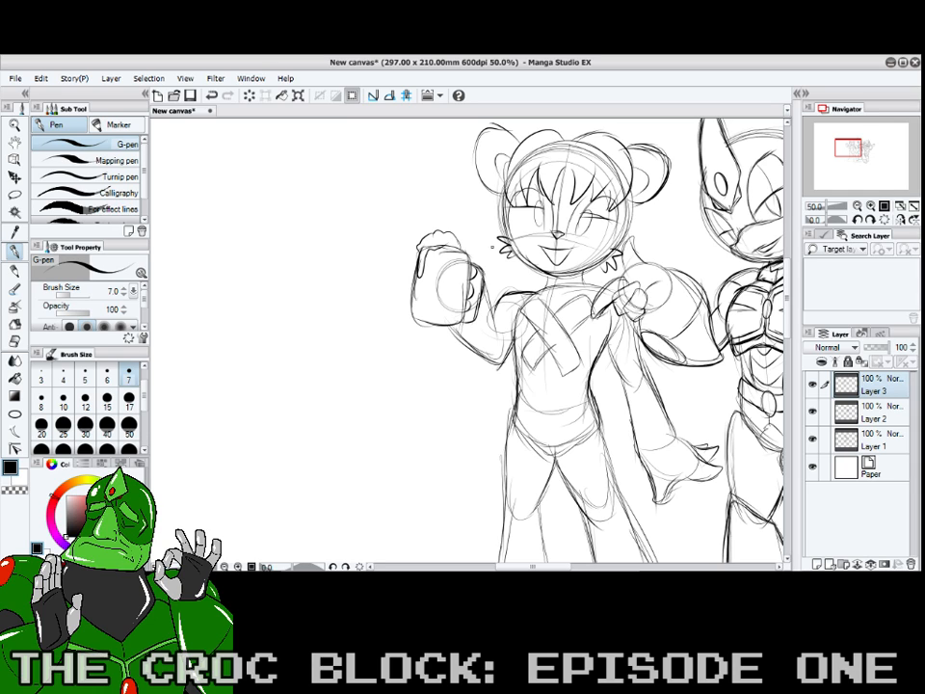
- Add the raised thumb to the gripping hand and draw vertical panel lines and a base line on the mug
{"action": "mouse_move", "coordinate": [483, 282]}
{"action": "left_mouse_down"}
{"action": "mouse_move", "coordinate": [486, 252]}
{"action": "mouse_move", "coordinate": [476, 274]}
{"action": "left_mouse_up"}
{"action": "mouse_move", "coordinate": [422, 307]}
{"action": "left_mouse_down"}
{"action": "mouse_move", "coordinate": [432, 272]}
{"action": "mouse_move", "coordinate": [434, 308]}
{"action": "left_mouse_up"}
{"action": "mouse_move", "coordinate": [445, 309]}
{"action": "left_mouse_down"}
{"action": "mouse_move", "coordinate": [443, 291]}
{"action": "mouse_move", "coordinate": [455, 317]}
{"action": "left_mouse_up"}
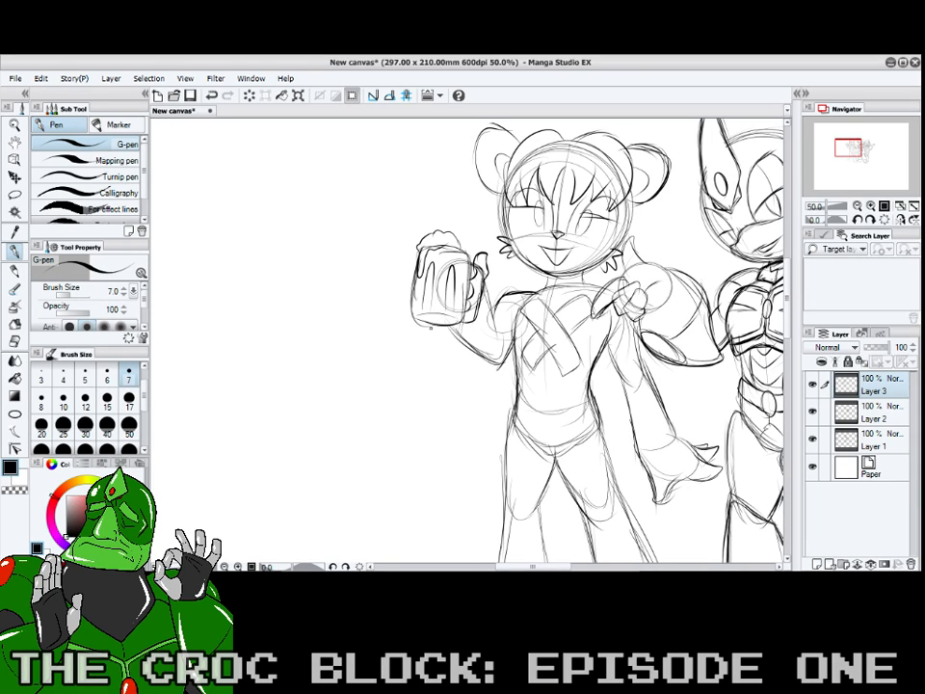
- Draw hair locks hanging down both sides of the bear-eared character's head
{"action": "mouse_move", "coordinate": [502, 193]}
{"action": "left_mouse_down"}
{"action": "mouse_move", "coordinate": [490, 245]}
{"action": "mouse_move", "coordinate": [509, 285]}
{"action": "left_mouse_up"}
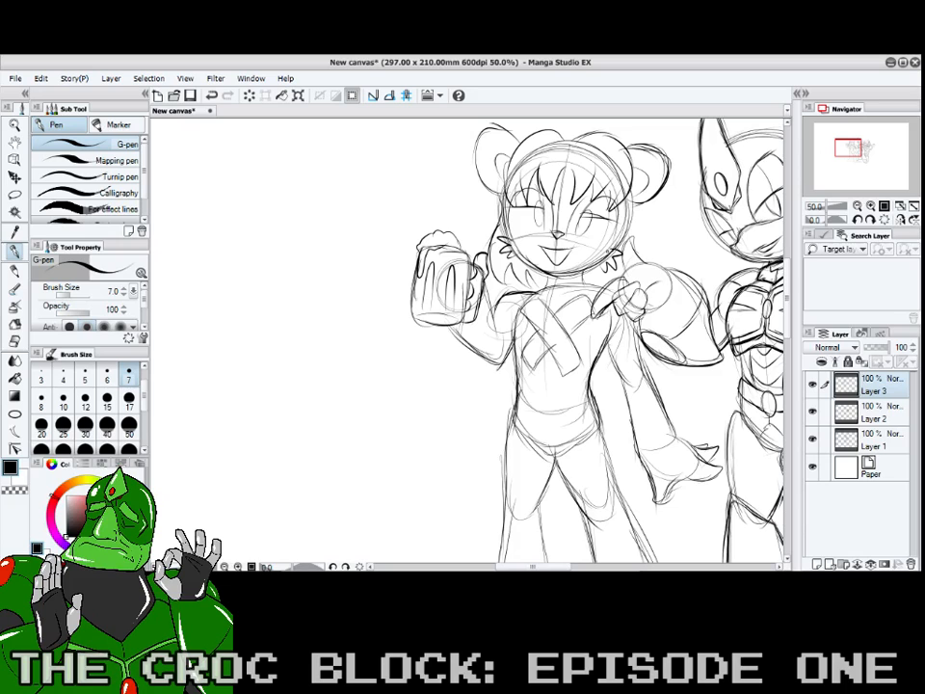
{"action": "left_click_drag", "start_coordinate": [635, 201], "coordinate": [638, 262]}
{"action": "left_click_drag", "start_coordinate": [843, 151], "coordinate": [846, 157]}
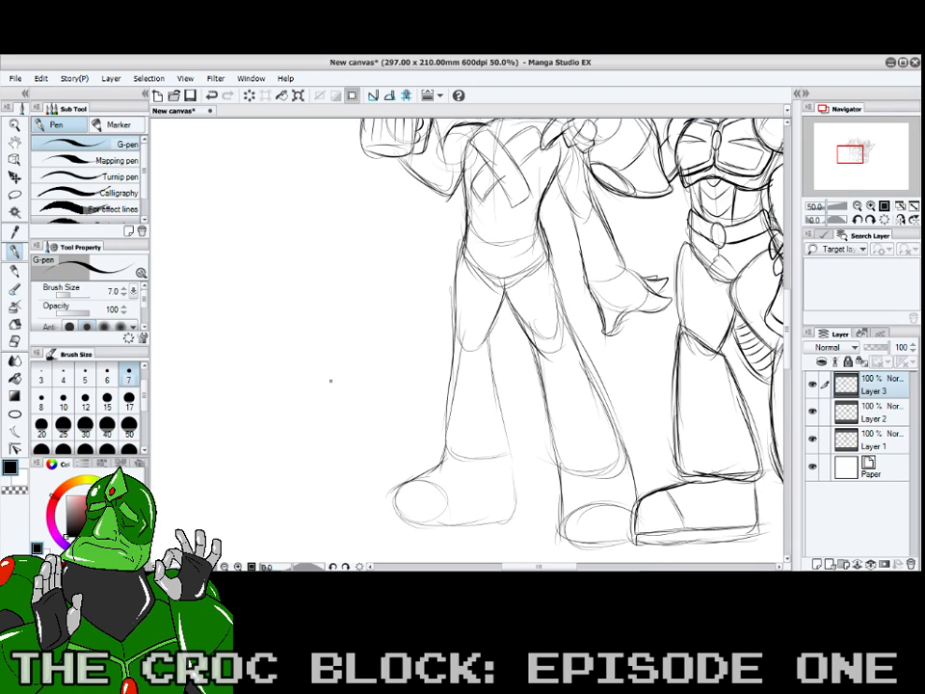
- Draw the waistband, button and centre fly line on the bear-eared character's trousers
{"action": "left_click_drag", "start_coordinate": [466, 239], "coordinate": [548, 229]}
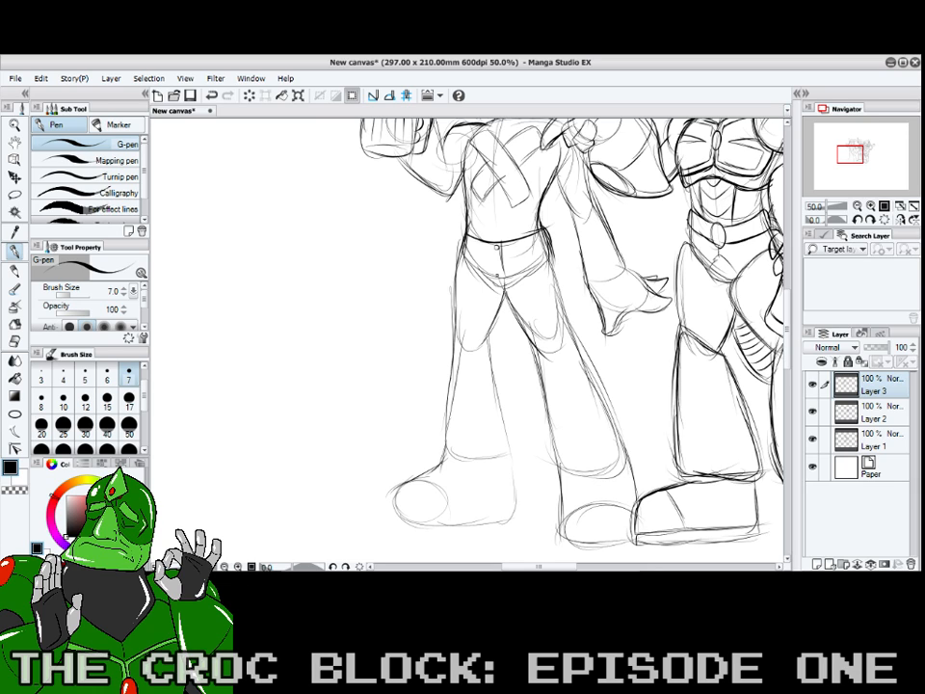
{"action": "mouse_move", "coordinate": [519, 278]}
{"action": "left_mouse_down"}
{"action": "mouse_move", "coordinate": [497, 283]}
{"action": "mouse_move", "coordinate": [521, 280]}
{"action": "left_mouse_up"}
{"action": "left_click_drag", "start_coordinate": [484, 217], "coordinate": [512, 208]}
- Outline both legs of the bear-eared character's trousers with darker lines, ending in flared cuffs above the feet
{"action": "scroll", "coordinate": [592, 241], "scroll_direction": "down", "scroll_amount": 3}
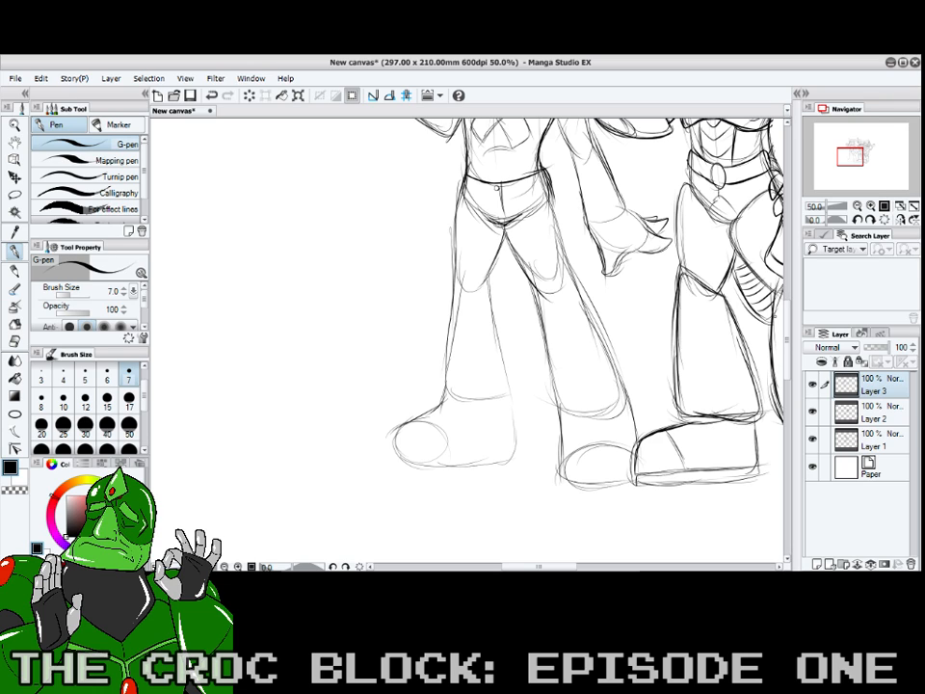
{"action": "mouse_move", "coordinate": [445, 397]}
{"action": "left_mouse_down"}
{"action": "mouse_move", "coordinate": [518, 426]}
{"action": "mouse_move", "coordinate": [518, 410]}
{"action": "mouse_move", "coordinate": [481, 398]}
{"action": "mouse_move", "coordinate": [451, 379]}
{"action": "left_mouse_up"}
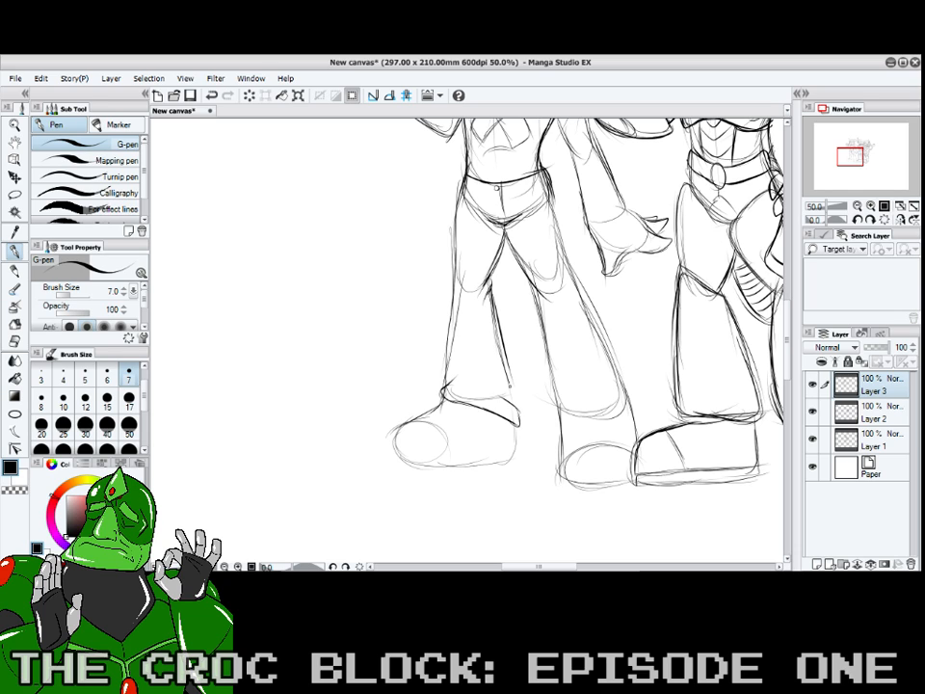
{"action": "left_click_drag", "start_coordinate": [455, 277], "coordinate": [443, 377]}
{"action": "mouse_move", "coordinate": [533, 300]}
{"action": "left_mouse_down"}
{"action": "mouse_move", "coordinate": [558, 428]}
{"action": "mouse_move", "coordinate": [575, 407]}
{"action": "mouse_move", "coordinate": [636, 413]}
{"action": "left_mouse_up"}
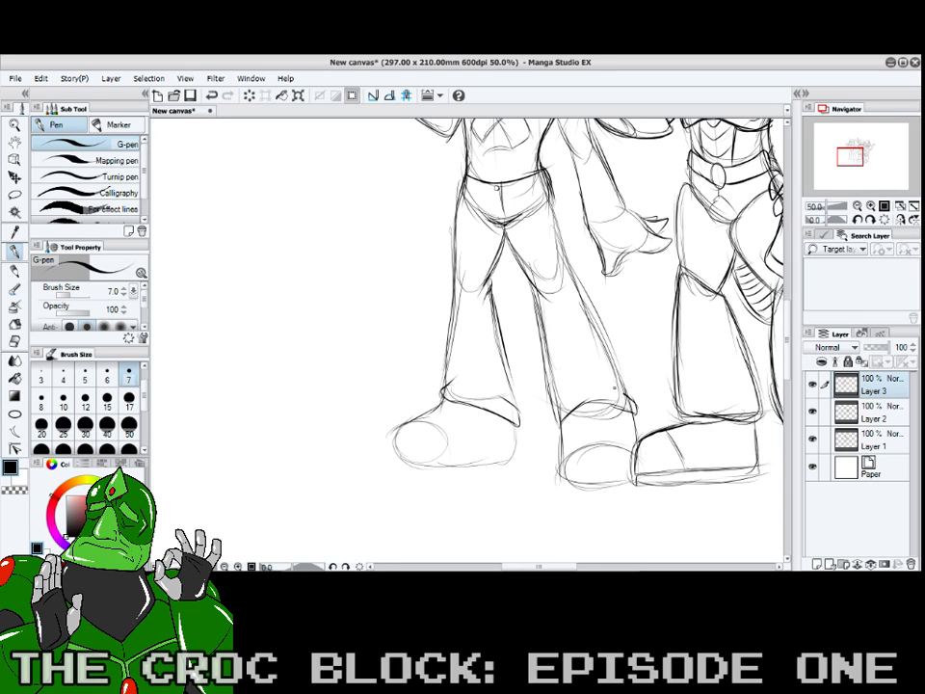
{"action": "mouse_move", "coordinate": [549, 191]}
{"action": "left_mouse_down"}
{"action": "mouse_move", "coordinate": [567, 261]}
{"action": "mouse_move", "coordinate": [605, 336]}
{"action": "left_mouse_up"}
{"action": "left_click_drag", "start_coordinate": [575, 269], "coordinate": [623, 369]}
{"action": "left_click_drag", "start_coordinate": [530, 289], "coordinate": [554, 396]}
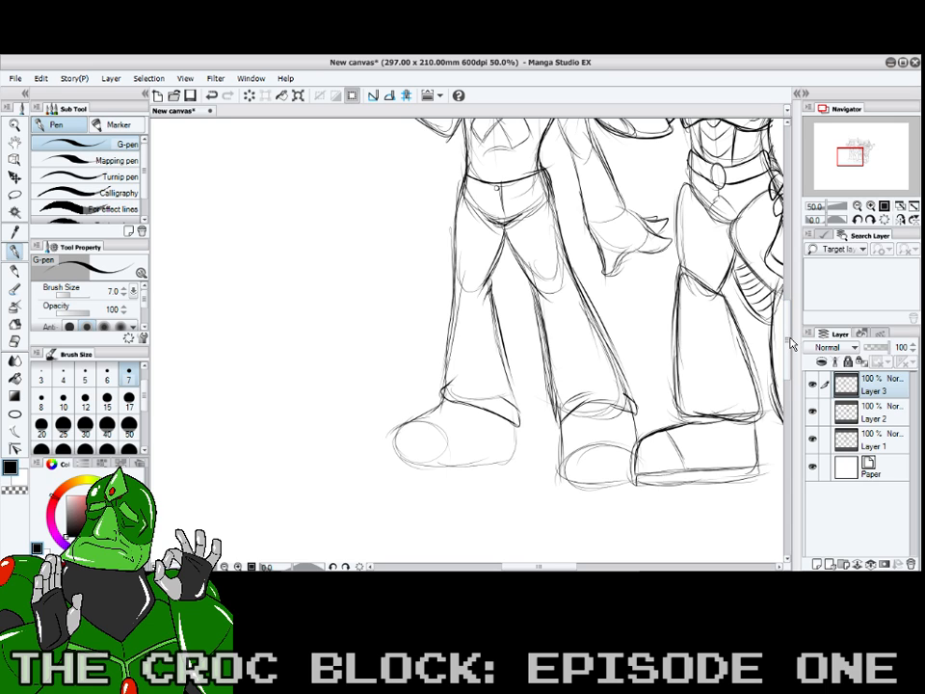
- Outline the bear-eared character's outer shoe with its sole and add a rounded toe cap to the other shoe
{"action": "scroll", "coordinate": [791, 347], "scroll_direction": "down", "scroll_amount": 2}
{"action": "mouse_move", "coordinate": [407, 418]}
{"action": "left_mouse_down"}
{"action": "mouse_move", "coordinate": [409, 448]}
{"action": "mouse_move", "coordinate": [513, 452]}
{"action": "left_mouse_up"}
{"action": "left_click_drag", "start_coordinate": [446, 391], "coordinate": [414, 416]}
{"action": "mouse_move", "coordinate": [448, 386]}
{"action": "left_mouse_down"}
{"action": "mouse_move", "coordinate": [428, 411]}
{"action": "mouse_move", "coordinate": [397, 413]}
{"action": "mouse_move", "coordinate": [391, 436]}
{"action": "left_mouse_up"}
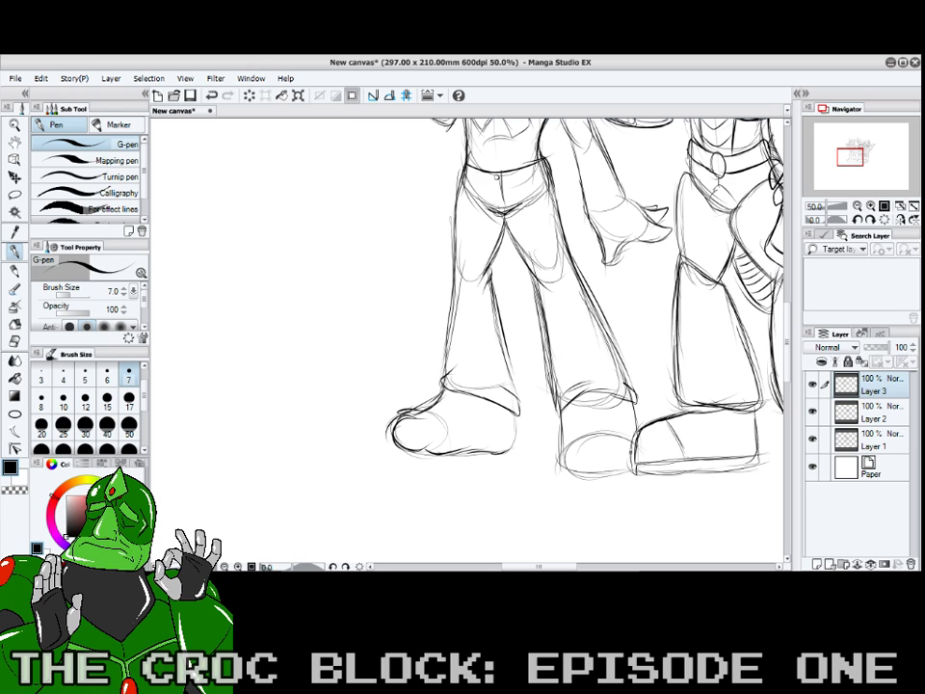
{"action": "mouse_move", "coordinate": [578, 443]}
{"action": "left_mouse_down"}
{"action": "mouse_move", "coordinate": [590, 466]}
{"action": "mouse_move", "coordinate": [598, 450]}
{"action": "mouse_move", "coordinate": [609, 463]}
{"action": "mouse_move", "coordinate": [626, 457]}
{"action": "mouse_move", "coordinate": [620, 434]}
{"action": "left_mouse_up"}
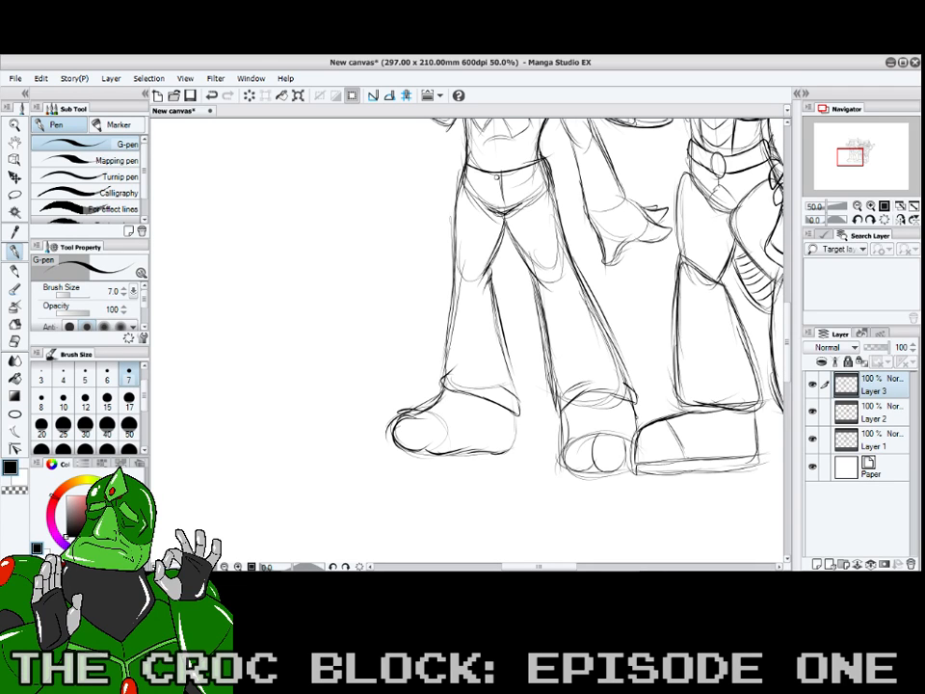
- Draw jagged, frayed ends on the two crossing bands over the bear-eared character's chest
{"action": "scroll", "coordinate": [592, 250], "scroll_direction": "up", "scroll_amount": 5}
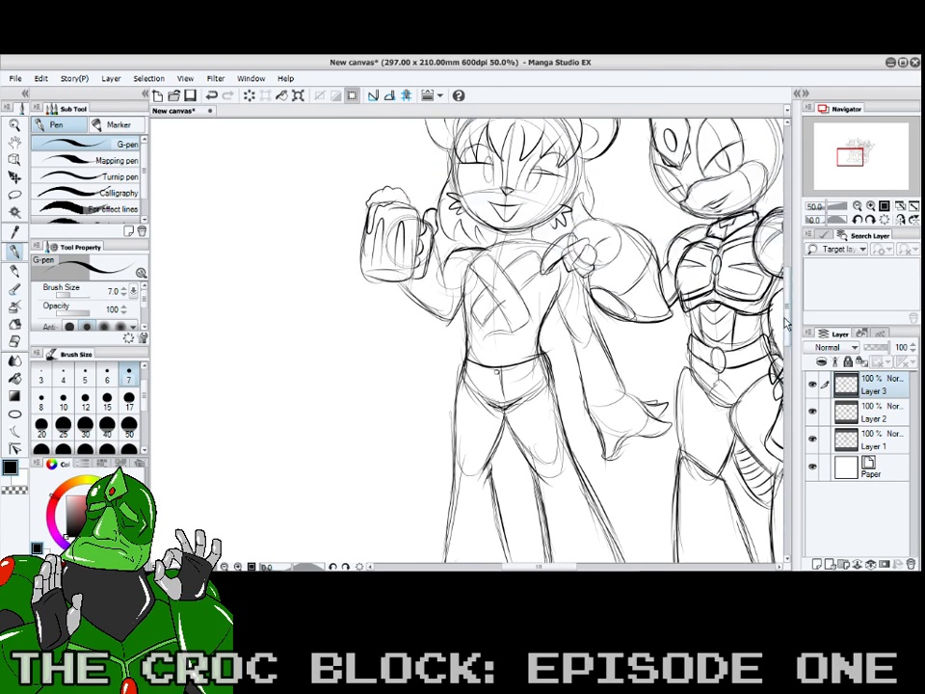
{"action": "left_click_drag", "start_coordinate": [511, 365], "coordinate": [529, 354]}
{"action": "left_click_drag", "start_coordinate": [471, 350], "coordinate": [489, 349]}
{"action": "left_click_drag", "start_coordinate": [468, 294], "coordinate": [482, 305]}
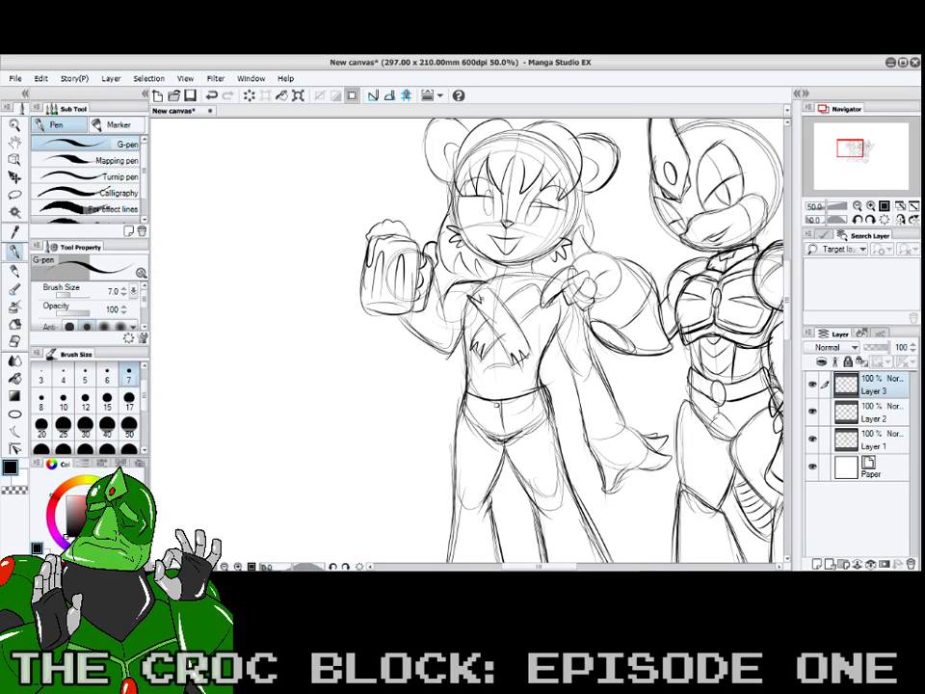
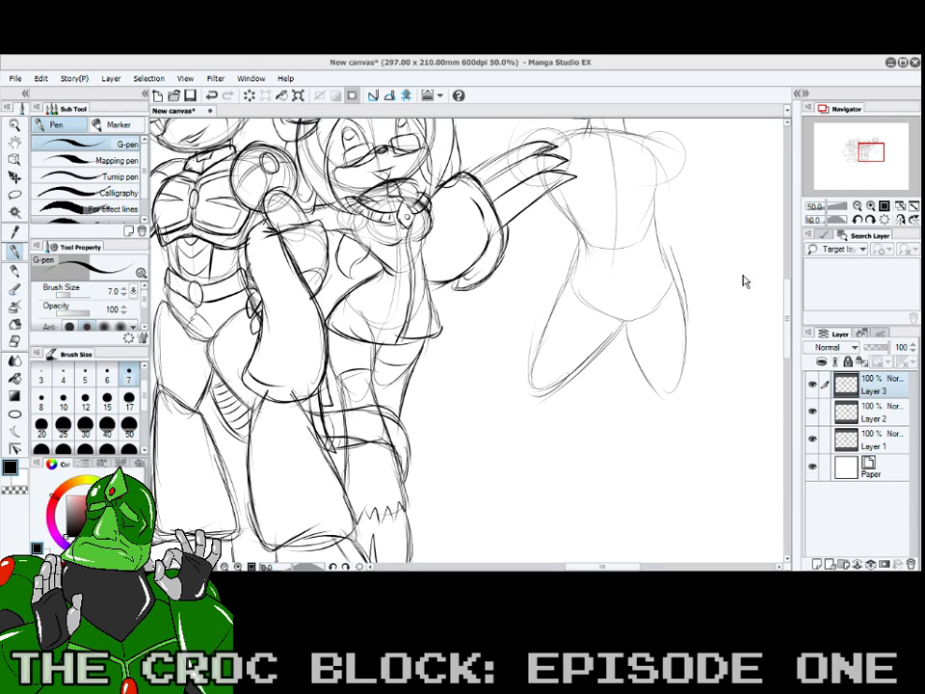
- Draw long pointed hair locks falling from both sides of the grinning character's head over the chest, with a neckline between them
{"action": "mouse_move", "coordinate": [788, 291]}
{"action": "left_mouse_down"}
{"action": "mouse_move", "coordinate": [788, 272]}
{"action": "mouse_move", "coordinate": [787, 311]}
{"action": "left_mouse_up"}
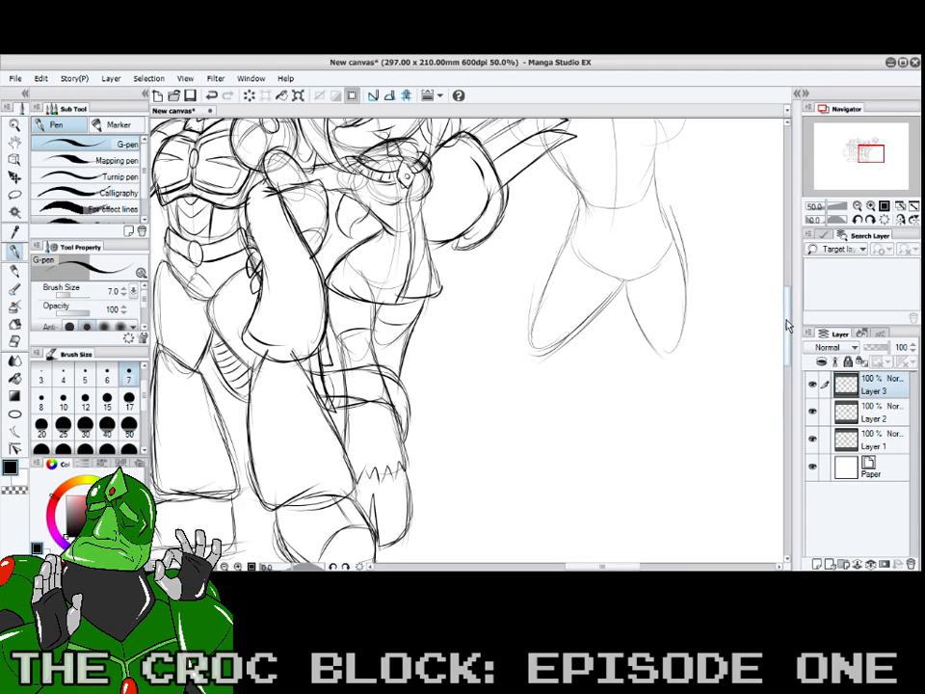
{"action": "scroll", "coordinate": [790, 300], "scroll_direction": "up", "scroll_amount": 5}
{"action": "left_click_drag", "start_coordinate": [792, 292], "coordinate": [791, 291]}
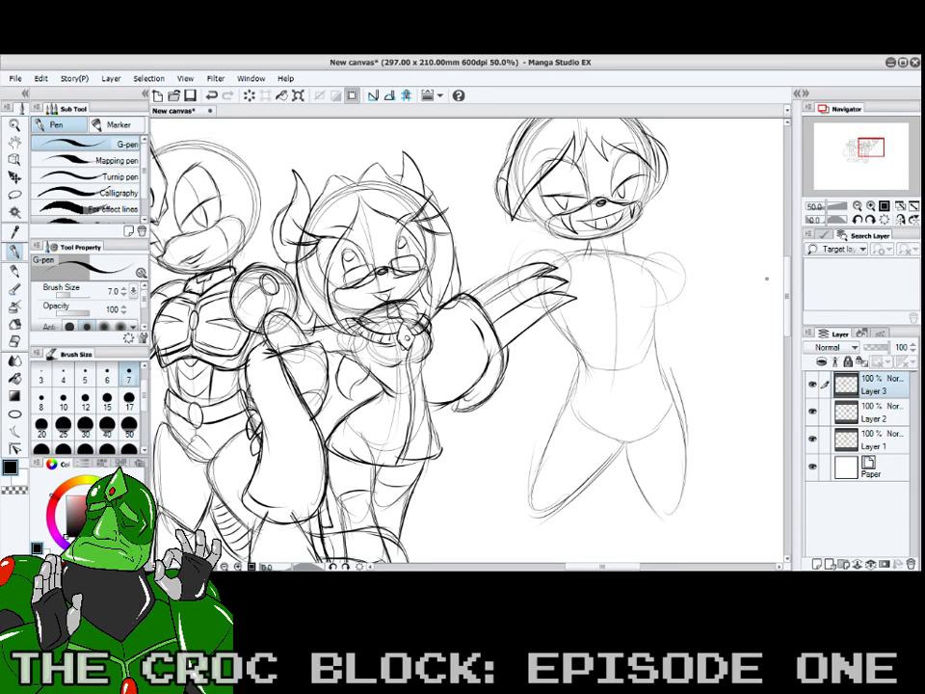
{"action": "left_click_drag", "start_coordinate": [788, 299], "coordinate": [787, 295]}
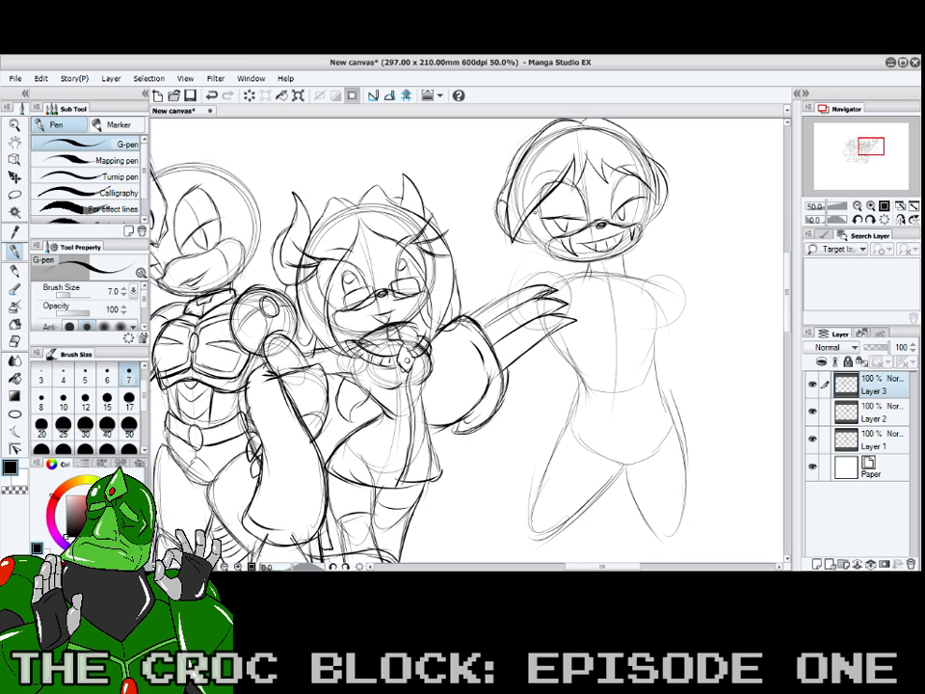
{"action": "mouse_move", "coordinate": [549, 238]}
{"action": "left_mouse_down"}
{"action": "mouse_move", "coordinate": [588, 311]}
{"action": "mouse_move", "coordinate": [590, 364]}
{"action": "mouse_move", "coordinate": [580, 308]}
{"action": "mouse_move", "coordinate": [560, 291]}
{"action": "left_mouse_up"}
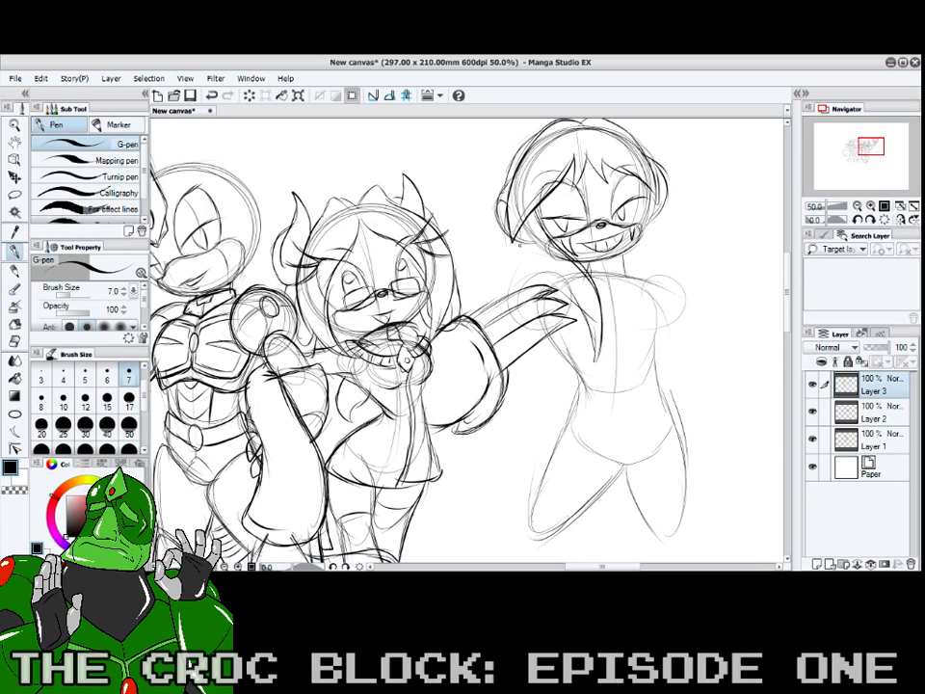
{"action": "mouse_move", "coordinate": [520, 243]}
{"action": "left_mouse_down"}
{"action": "mouse_move", "coordinate": [576, 305]}
{"action": "mouse_move", "coordinate": [595, 345]}
{"action": "left_mouse_up"}
{"action": "mouse_move", "coordinate": [657, 202]}
{"action": "left_mouse_down"}
{"action": "mouse_move", "coordinate": [658, 263]}
{"action": "mouse_move", "coordinate": [638, 337]}
{"action": "left_mouse_up"}
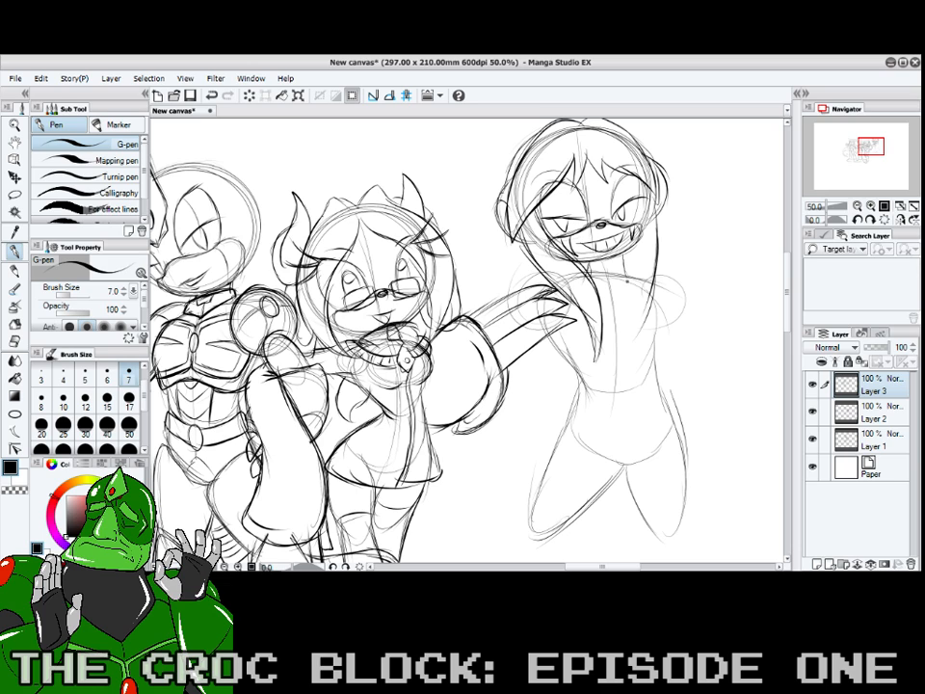
{"action": "mouse_move", "coordinate": [625, 250]}
{"action": "left_mouse_down"}
{"action": "mouse_move", "coordinate": [622, 339]}
{"action": "mouse_move", "coordinate": [655, 285]}
{"action": "mouse_move", "coordinate": [657, 220]}
{"action": "left_mouse_up"}
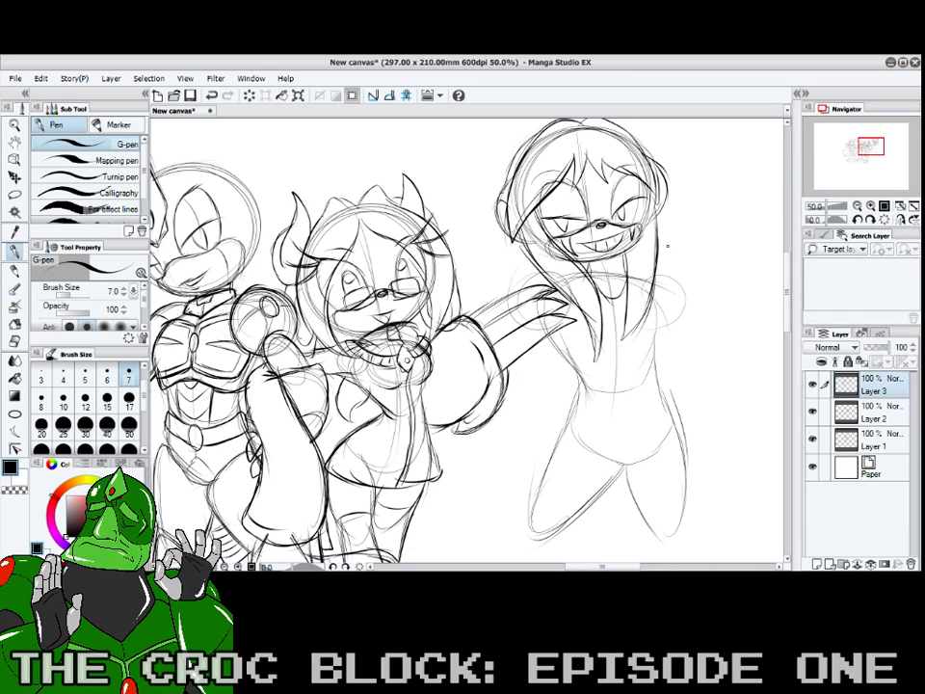
- Sketch the grinning character's outstretched lower leg and rounded foot on the side facing the horned character
{"action": "scroll", "coordinate": [773, 256], "scroll_direction": "down", "scroll_amount": 5}
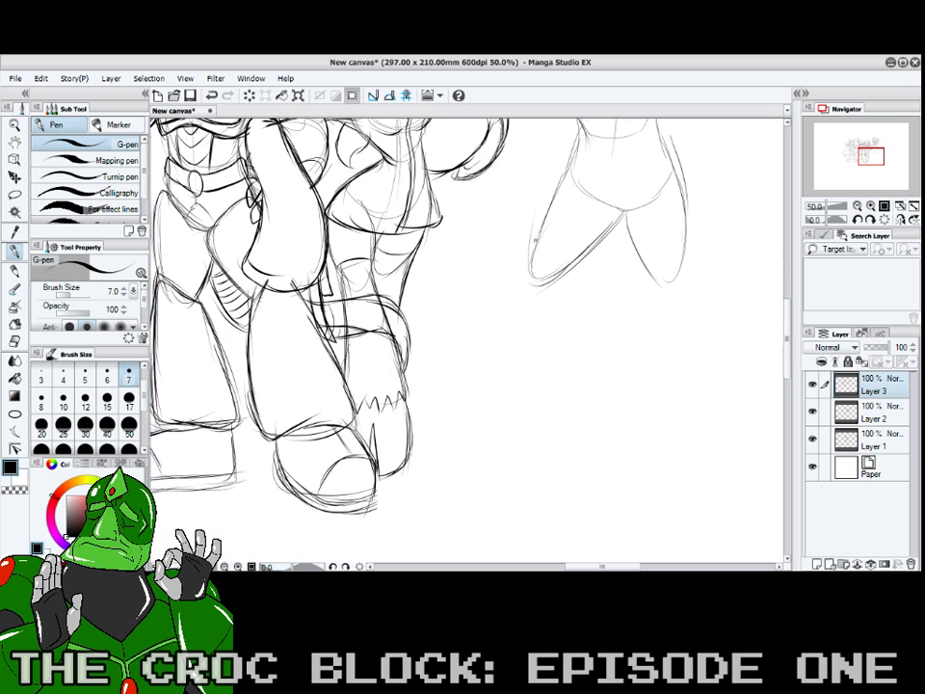
{"action": "left_click_drag", "start_coordinate": [530, 247], "coordinate": [475, 351]}
{"action": "left_click_drag", "start_coordinate": [559, 274], "coordinate": [537, 374]}
{"action": "left_click_drag", "start_coordinate": [536, 245], "coordinate": [456, 382]}
{"action": "mouse_move", "coordinate": [497, 305]}
{"action": "left_mouse_down"}
{"action": "mouse_move", "coordinate": [483, 329]}
{"action": "mouse_move", "coordinate": [511, 373]}
{"action": "mouse_move", "coordinate": [552, 307]}
{"action": "left_mouse_up"}
{"action": "left_click_drag", "start_coordinate": [473, 357], "coordinate": [441, 435]}
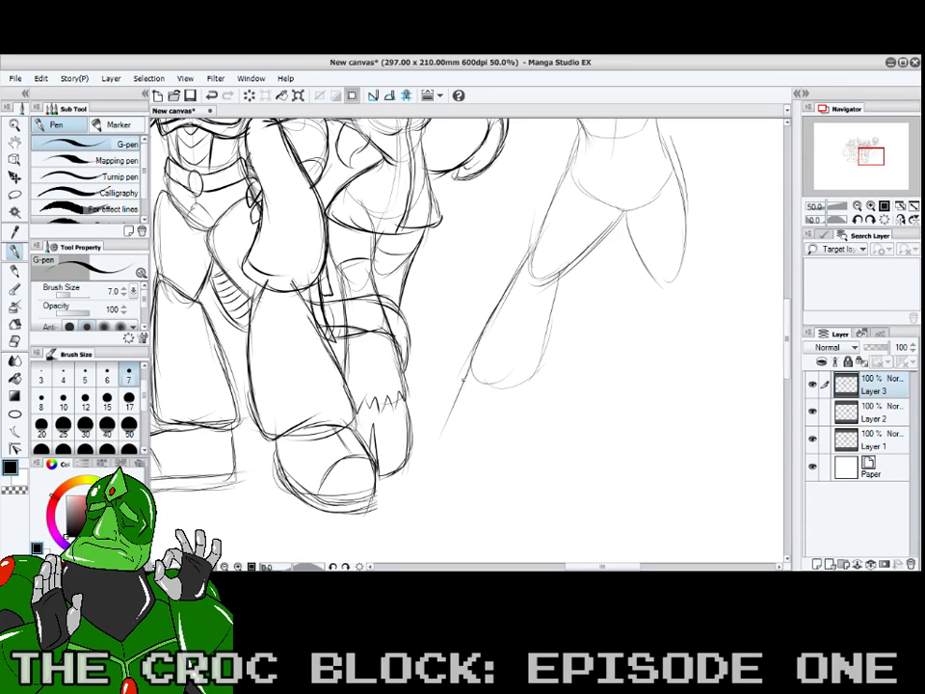
{"action": "left_click_drag", "start_coordinate": [465, 378], "coordinate": [430, 460]}
{"action": "mouse_move", "coordinate": [449, 425]}
{"action": "left_mouse_down"}
{"action": "mouse_move", "coordinate": [429, 464]}
{"action": "mouse_move", "coordinate": [498, 469]}
{"action": "left_mouse_up"}
{"action": "left_click_drag", "start_coordinate": [543, 351], "coordinate": [487, 471]}
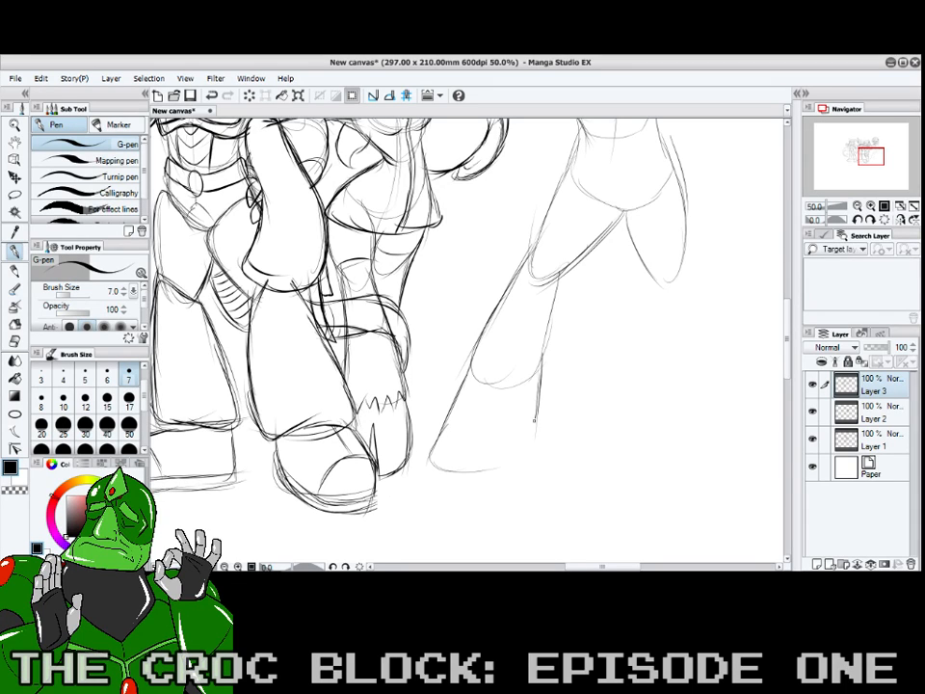
- Sketch the grinning character's other lower leg, with a foot pointing outward away from the group
{"action": "left_click_drag", "start_coordinate": [683, 218], "coordinate": [696, 341]}
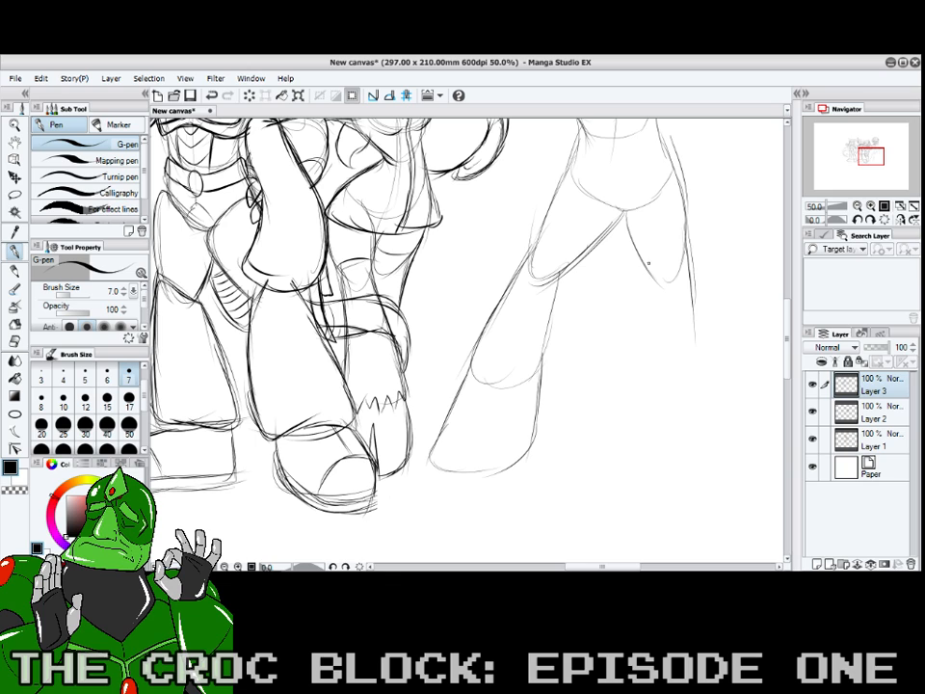
{"action": "left_click_drag", "start_coordinate": [650, 260], "coordinate": [644, 356]}
{"action": "left_click_drag", "start_coordinate": [679, 252], "coordinate": [696, 369]}
{"action": "left_click_drag", "start_coordinate": [643, 264], "coordinate": [637, 355]}
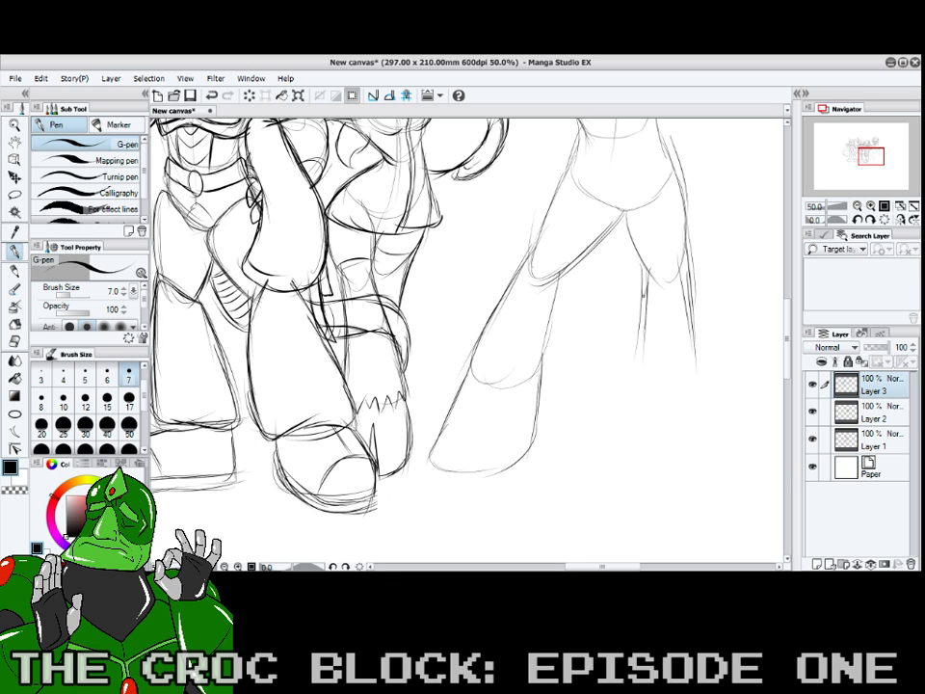
{"action": "left_click_drag", "start_coordinate": [643, 294], "coordinate": [630, 374]}
{"action": "mouse_move", "coordinate": [637, 328]}
{"action": "left_mouse_down"}
{"action": "mouse_move", "coordinate": [630, 357]}
{"action": "mouse_move", "coordinate": [707, 380]}
{"action": "mouse_move", "coordinate": [750, 427]}
{"action": "mouse_move", "coordinate": [692, 446]}
{"action": "mouse_move", "coordinate": [630, 439]}
{"action": "left_mouse_up"}
{"action": "left_click_drag", "start_coordinate": [642, 437], "coordinate": [630, 382]}
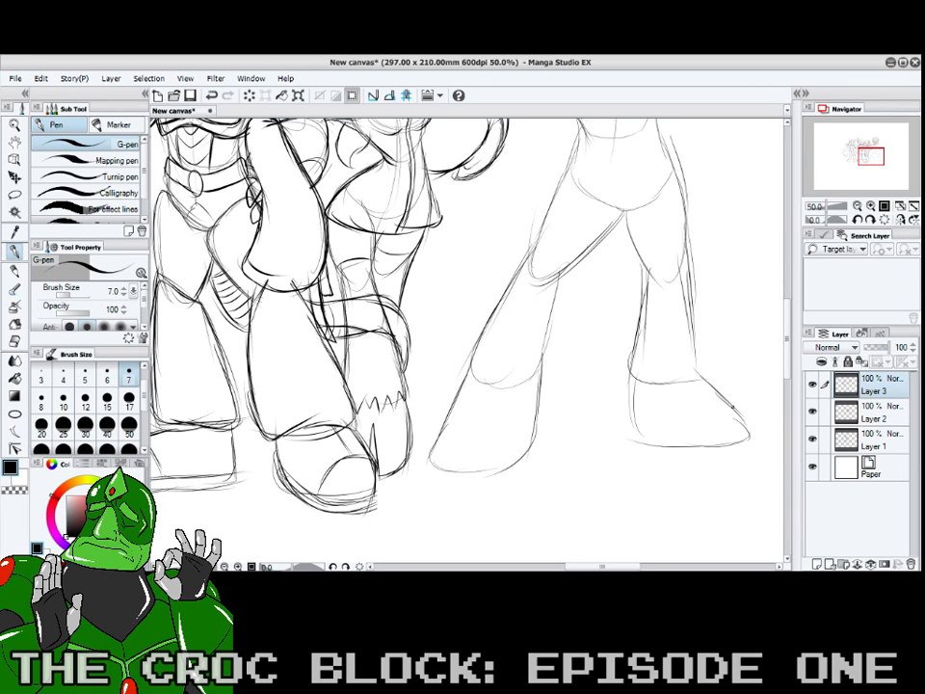
{"action": "left_click_drag", "start_coordinate": [714, 393], "coordinate": [747, 402]}
{"action": "mouse_move", "coordinate": [720, 401]}
{"action": "left_mouse_down"}
{"action": "mouse_move", "coordinate": [752, 414]}
{"action": "mouse_move", "coordinate": [742, 453]}
{"action": "left_mouse_up"}
- Add extra strokes to the outer hair lock hanging over the grinning character's chest
{"action": "scroll", "coordinate": [739, 297], "scroll_direction": "up", "scroll_amount": 5}
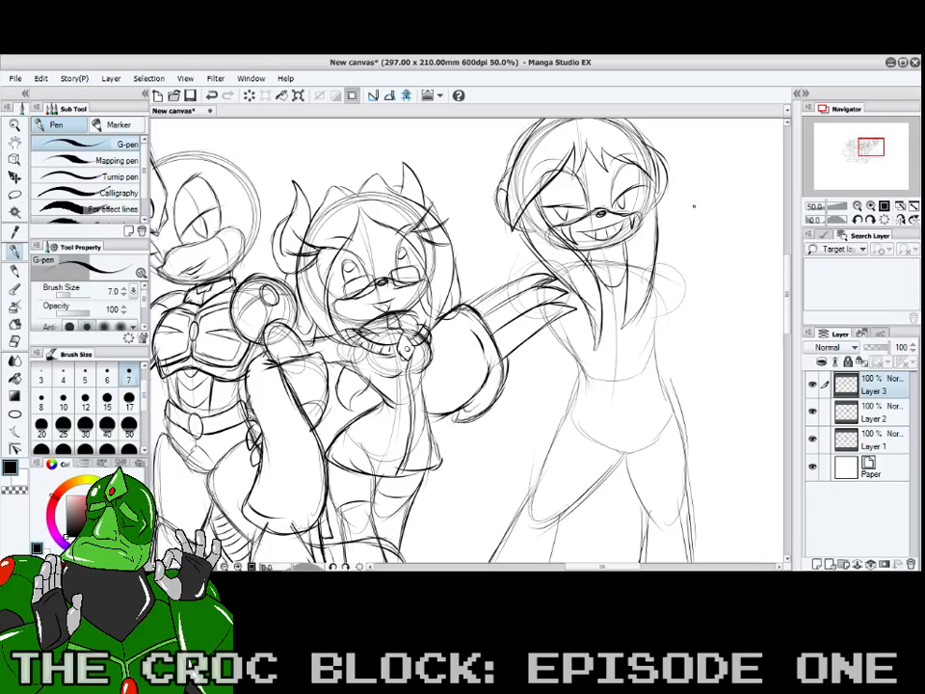
{"action": "mouse_move", "coordinate": [625, 234]}
{"action": "left_mouse_down"}
{"action": "mouse_move", "coordinate": [636, 351]}
{"action": "mouse_move", "coordinate": [659, 259]}
{"action": "mouse_move", "coordinate": [653, 208]}
{"action": "mouse_move", "coordinate": [639, 348]}
{"action": "mouse_move", "coordinate": [622, 244]}
{"action": "left_mouse_up"}
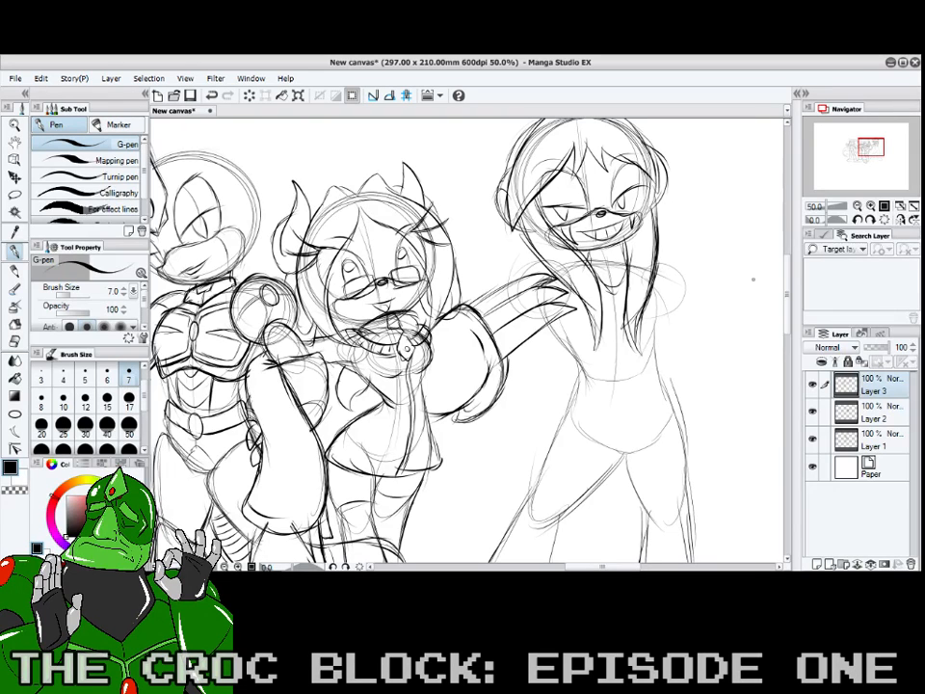
- Sketch the grinning character's raised outer arm, with a hand whose curled fingers hold up a round ball
{"action": "left_click_drag", "start_coordinate": [786, 285], "coordinate": [786, 287]}
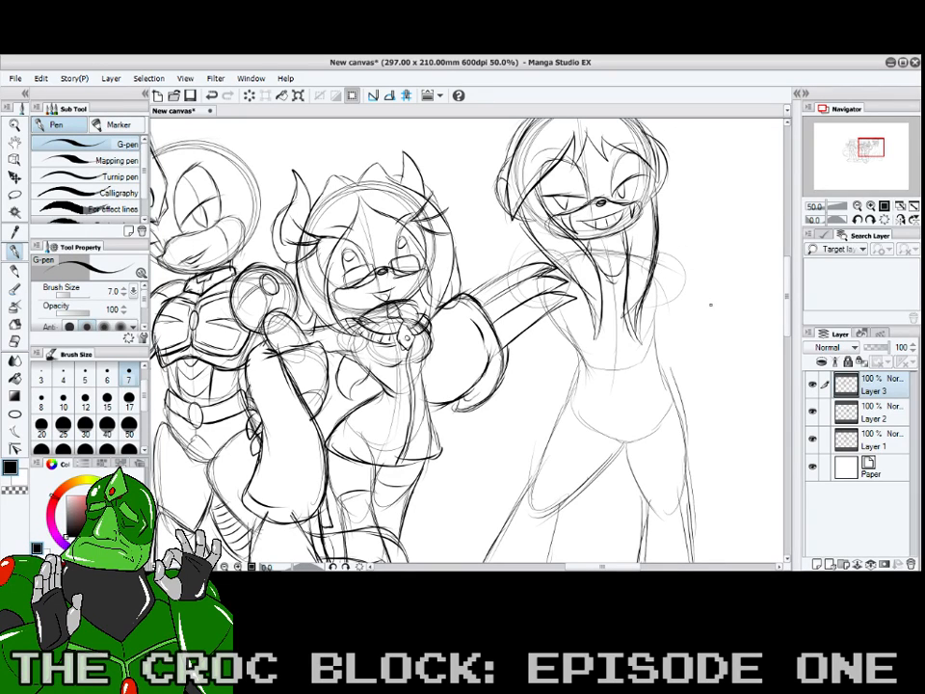
{"action": "left_click_drag", "start_coordinate": [788, 276], "coordinate": [788, 274]}
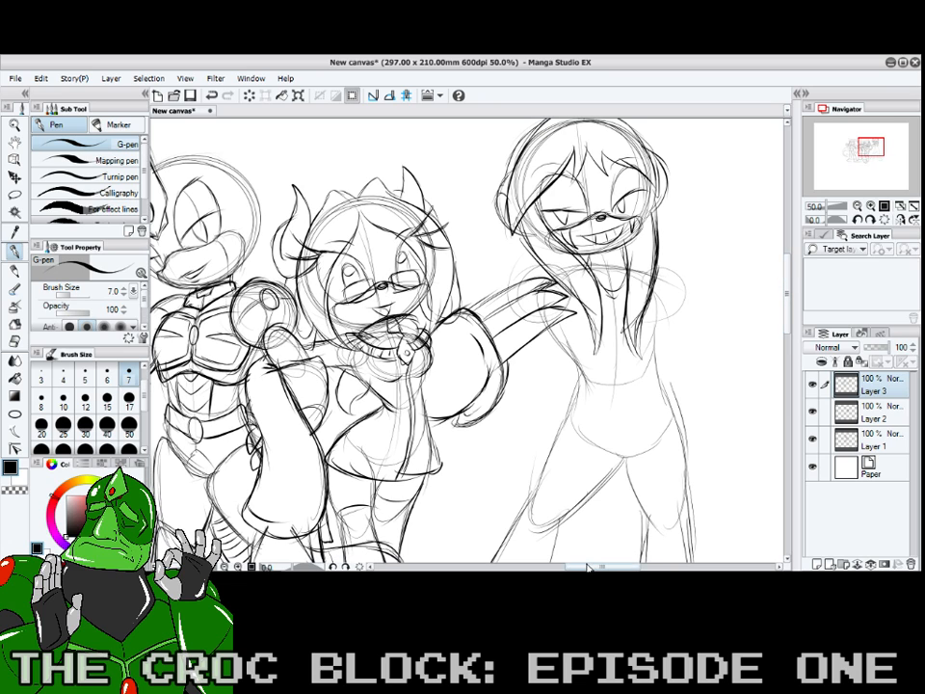
{"action": "left_click_drag", "start_coordinate": [590, 566], "coordinate": [600, 566]}
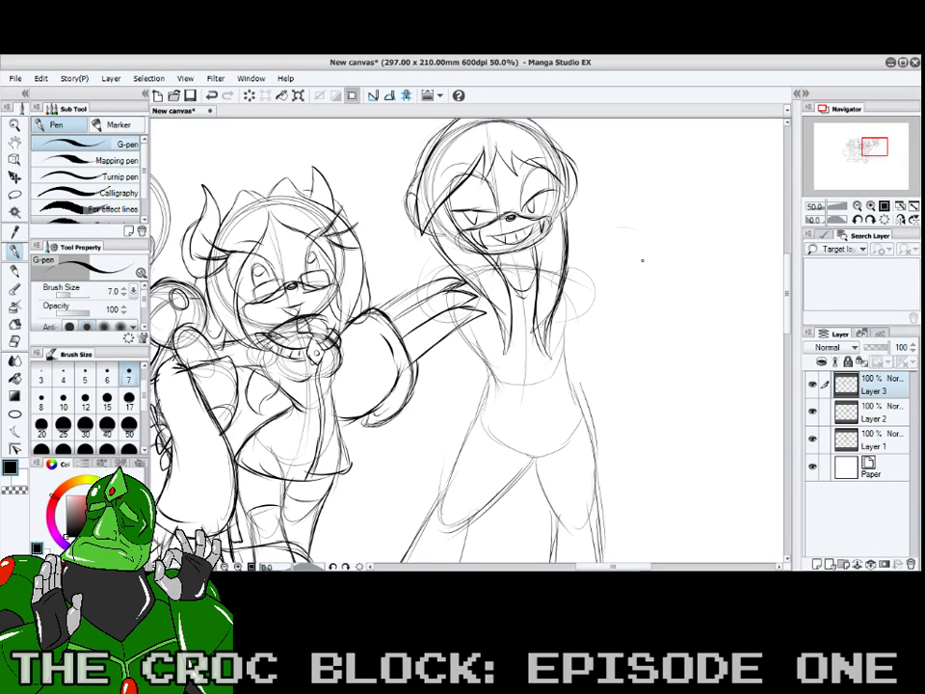
{"action": "mouse_move", "coordinate": [606, 272]}
{"action": "left_mouse_down"}
{"action": "mouse_move", "coordinate": [656, 243]}
{"action": "mouse_move", "coordinate": [635, 226]}
{"action": "mouse_move", "coordinate": [591, 300]}
{"action": "mouse_move", "coordinate": [639, 292]}
{"action": "mouse_move", "coordinate": [582, 335]}
{"action": "left_mouse_up"}
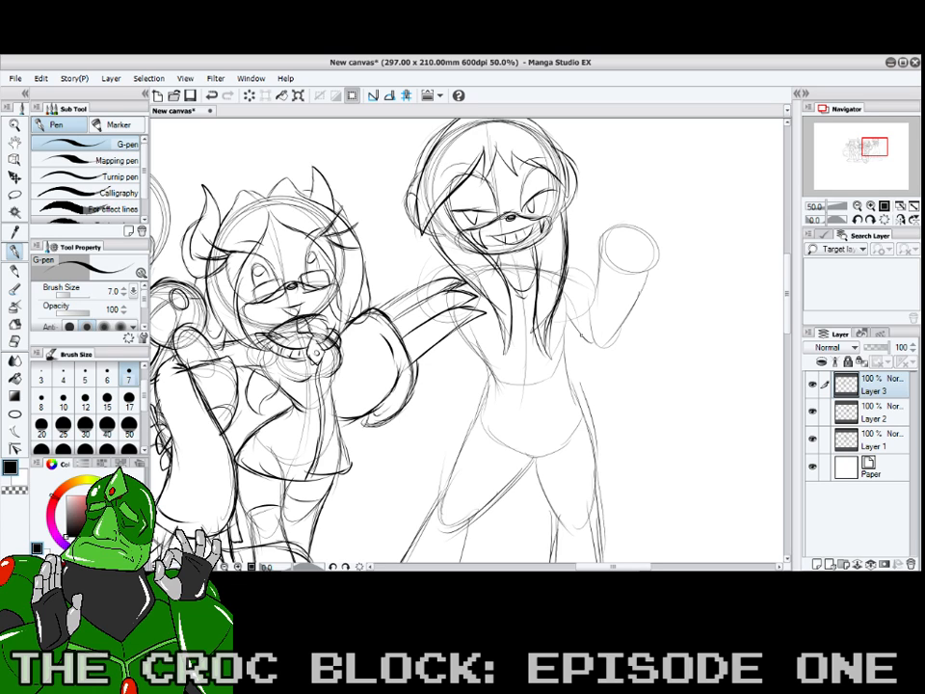
{"action": "mouse_move", "coordinate": [640, 265]}
{"action": "left_mouse_down"}
{"action": "mouse_move", "coordinate": [651, 230]}
{"action": "mouse_move", "coordinate": [627, 250]}
{"action": "mouse_move", "coordinate": [652, 270]}
{"action": "mouse_move", "coordinate": [668, 248]}
{"action": "mouse_move", "coordinate": [665, 231]}
{"action": "mouse_move", "coordinate": [655, 241]}
{"action": "mouse_move", "coordinate": [679, 253]}
{"action": "mouse_move", "coordinate": [614, 200]}
{"action": "left_mouse_up"}
{"action": "mouse_move", "coordinate": [625, 241]}
{"action": "left_mouse_down"}
{"action": "mouse_move", "coordinate": [607, 189]}
{"action": "mouse_move", "coordinate": [636, 174]}
{"action": "mouse_move", "coordinate": [678, 183]}
{"action": "mouse_move", "coordinate": [679, 243]}
{"action": "left_mouse_up"}
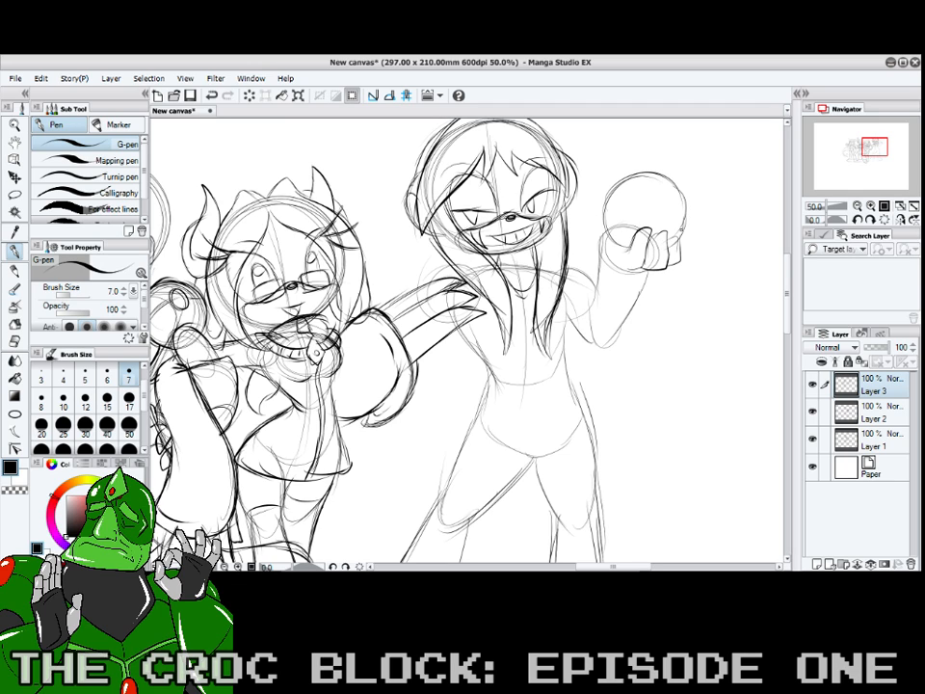
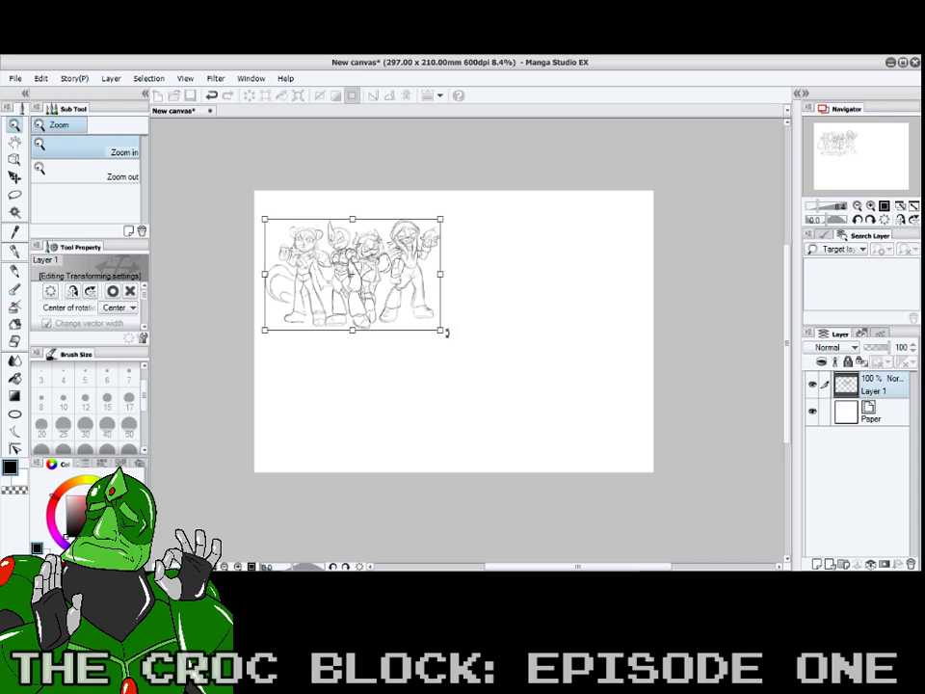
- Scale up the combined four-character sketch on Layer 1 until it nearly fills the canvas width
{"action": "left_click_drag", "start_coordinate": [441, 331], "coordinate": [632, 460]}
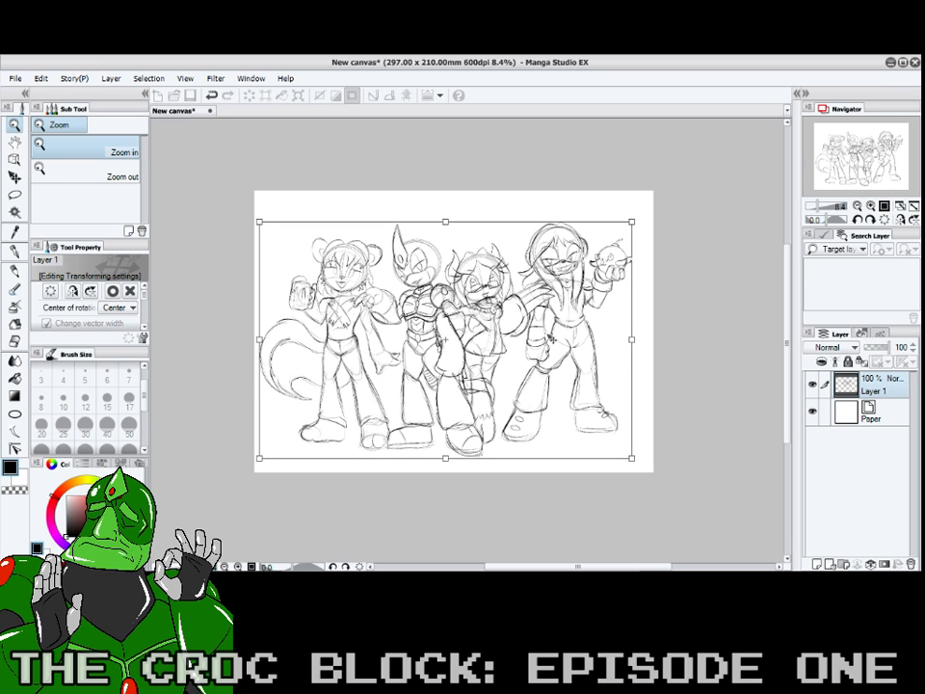
{"action": "key", "text": "Return"}
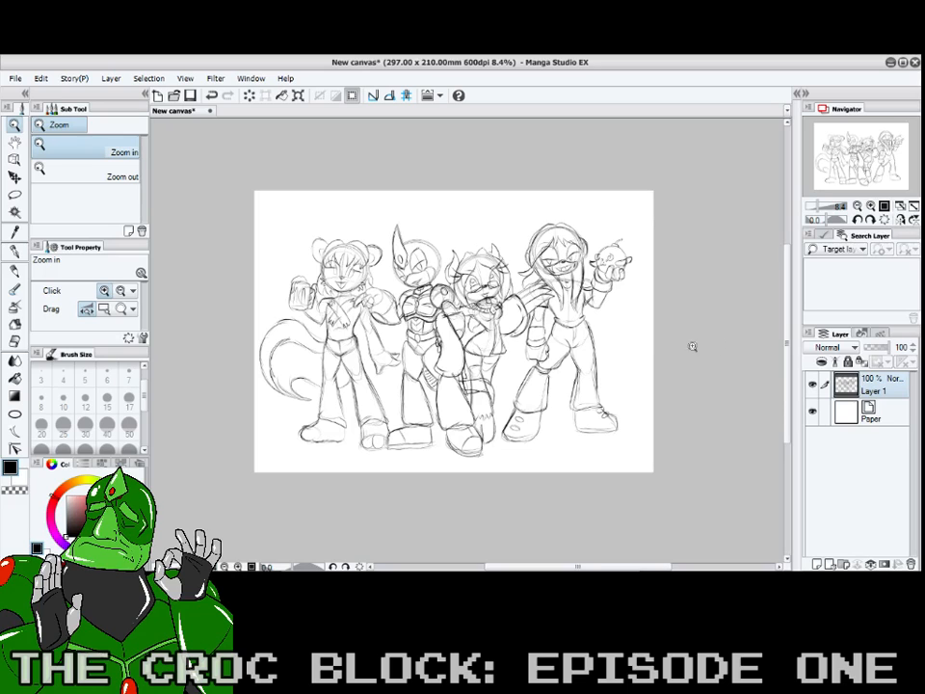
- Reduce Layer 1's opacity to 22 and add a new raster layer above it
{"action": "left_click", "coordinate": [870, 347]}
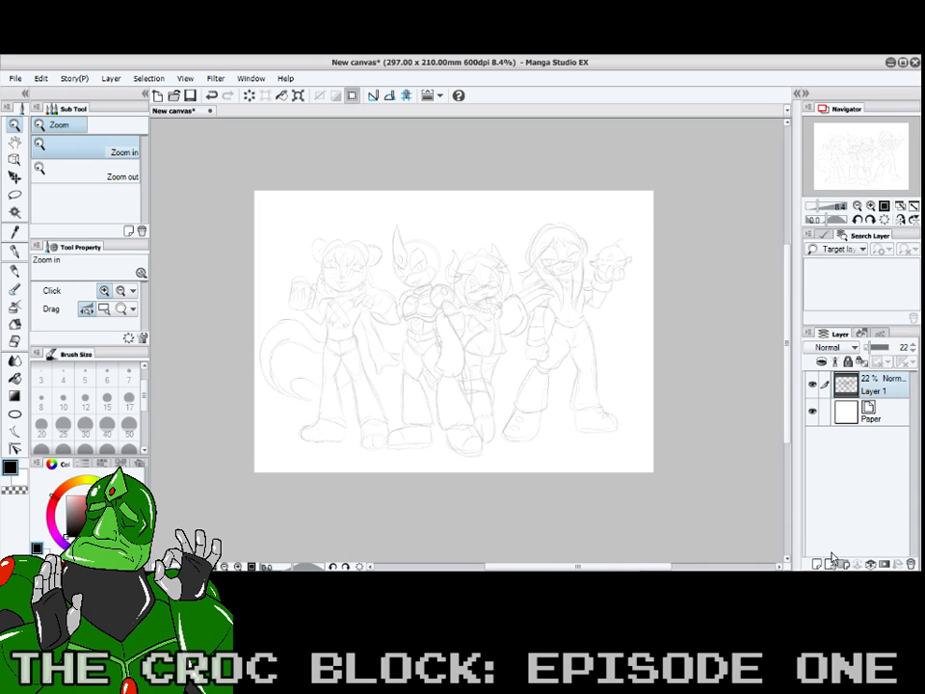
{"action": "key", "text": "ctrl+shift+n"}
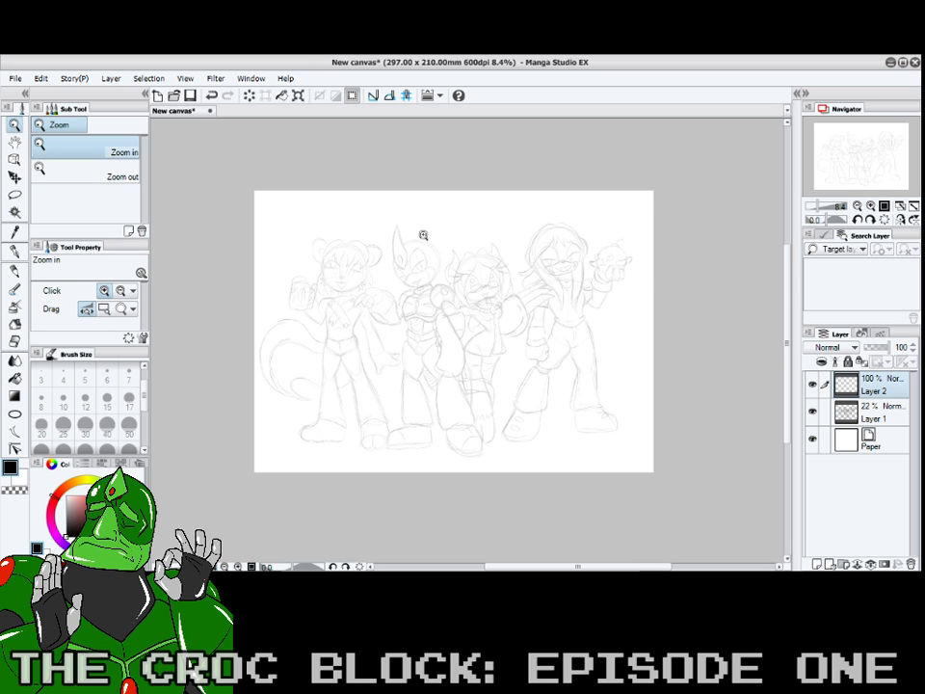
- Zoom in to 50% on the armoured character's head
{"action": "left_click", "coordinate": [424, 234]}
{"action": "left_click", "coordinate": [439, 251]}
{"action": "left_click", "coordinate": [439, 250]}
{"action": "left_click", "coordinate": [438, 251]}
{"action": "left_click", "coordinate": [439, 250]}
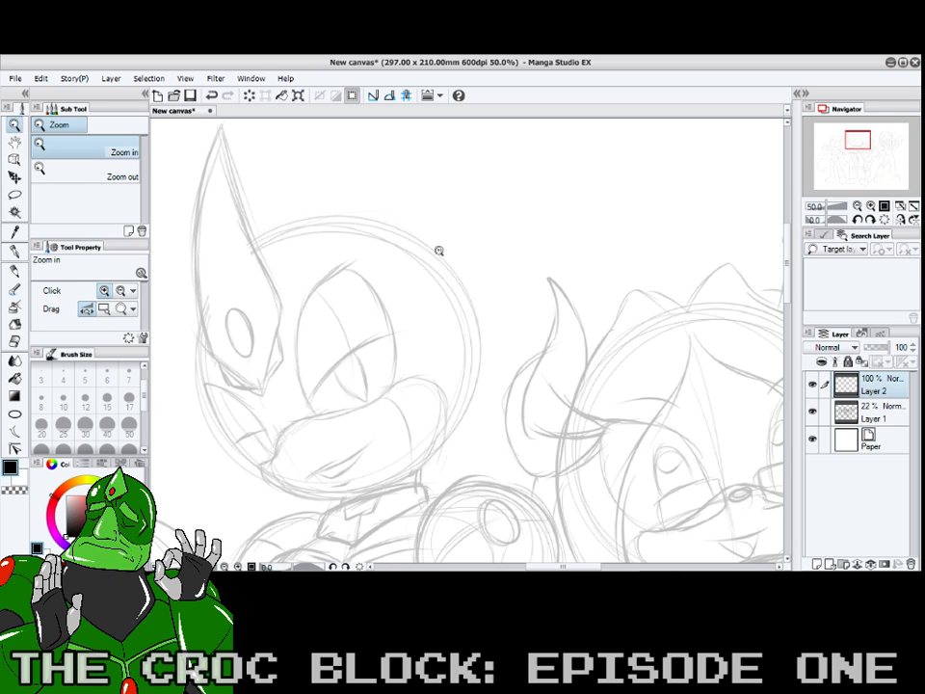
- Choose the Inker - The Natural 5 pen and set its brush size to 10
{"action": "left_click", "coordinate": [15, 249]}
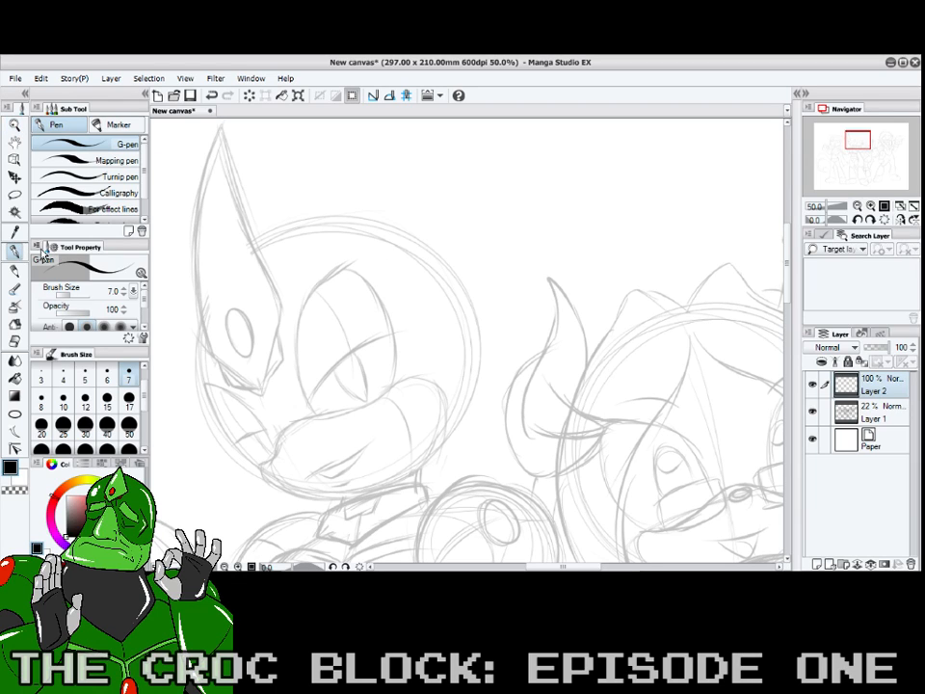
{"action": "scroll", "coordinate": [109, 130], "scroll_direction": "down", "scroll_amount": 2}
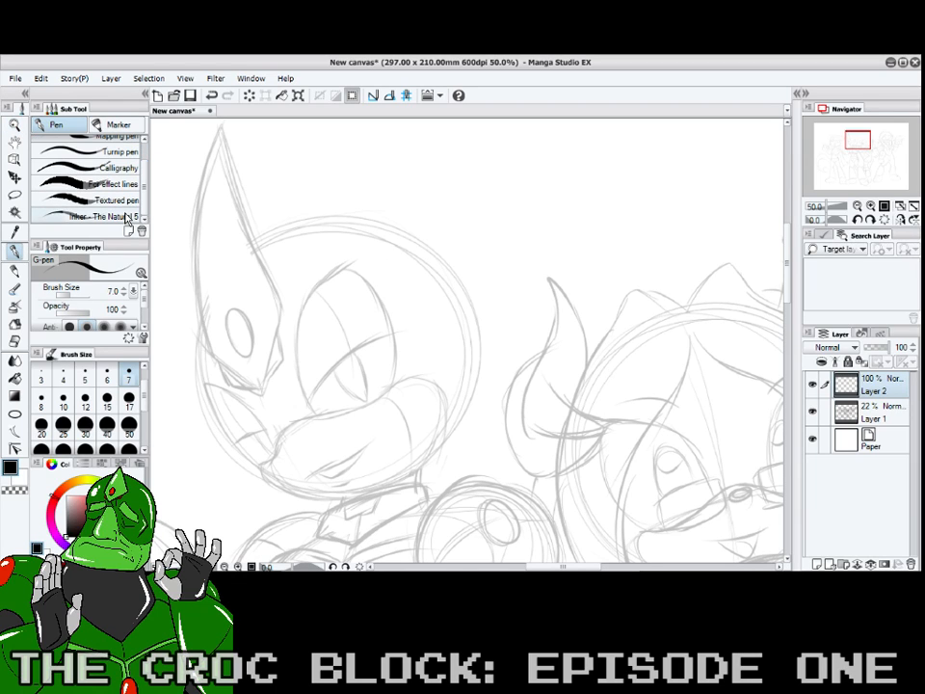
{"action": "left_click", "coordinate": [126, 219]}
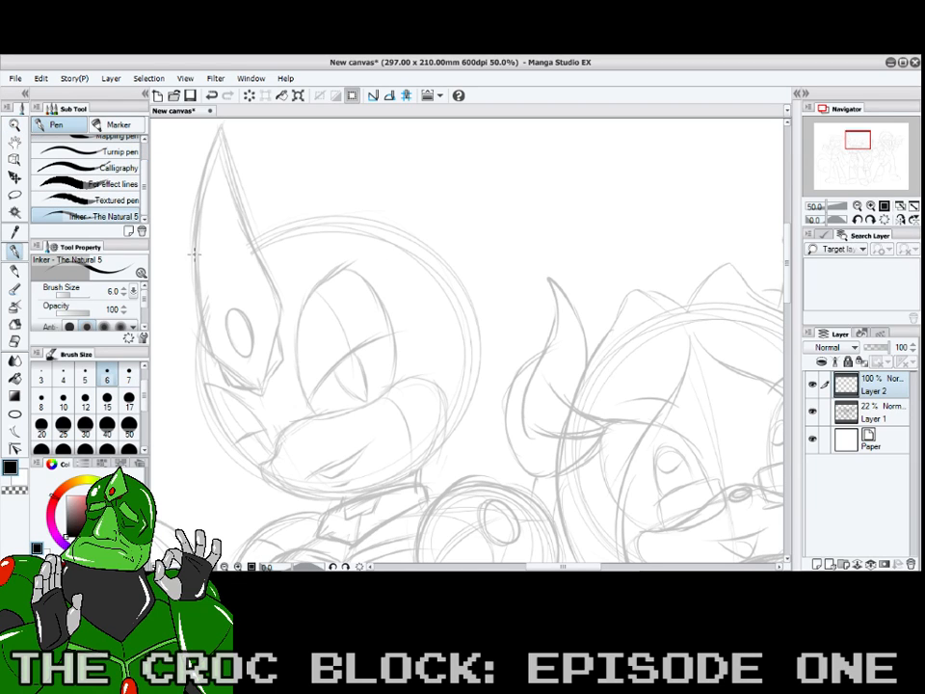
{"action": "left_click", "coordinate": [63, 397]}
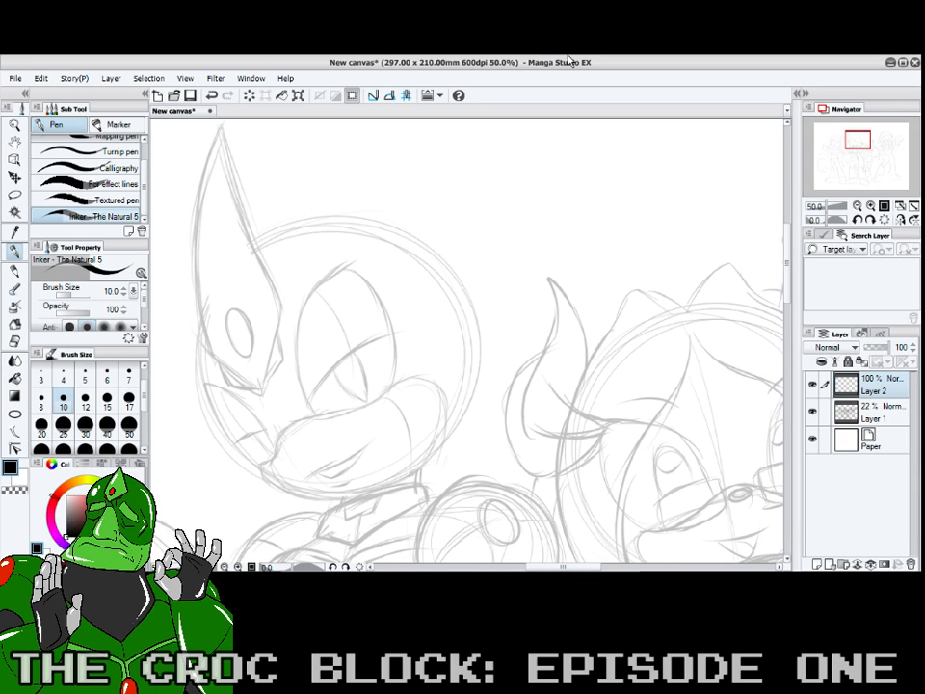
- Ink the armoured character's tall pointed forehead crest on Layer 2, with its oval gem and the small plate edges behind its lower tip
{"action": "left_click_drag", "start_coordinate": [857, 141], "coordinate": [853, 138]}
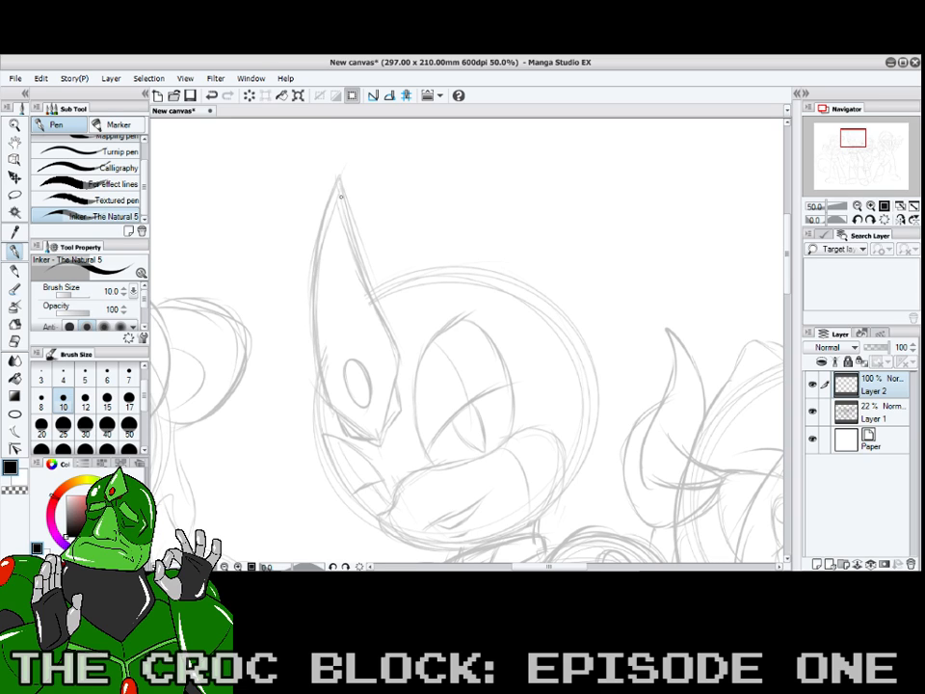
{"action": "mouse_move", "coordinate": [337, 180]}
{"action": "left_mouse_down"}
{"action": "mouse_move", "coordinate": [309, 267]}
{"action": "mouse_move", "coordinate": [307, 336]}
{"action": "left_mouse_up"}
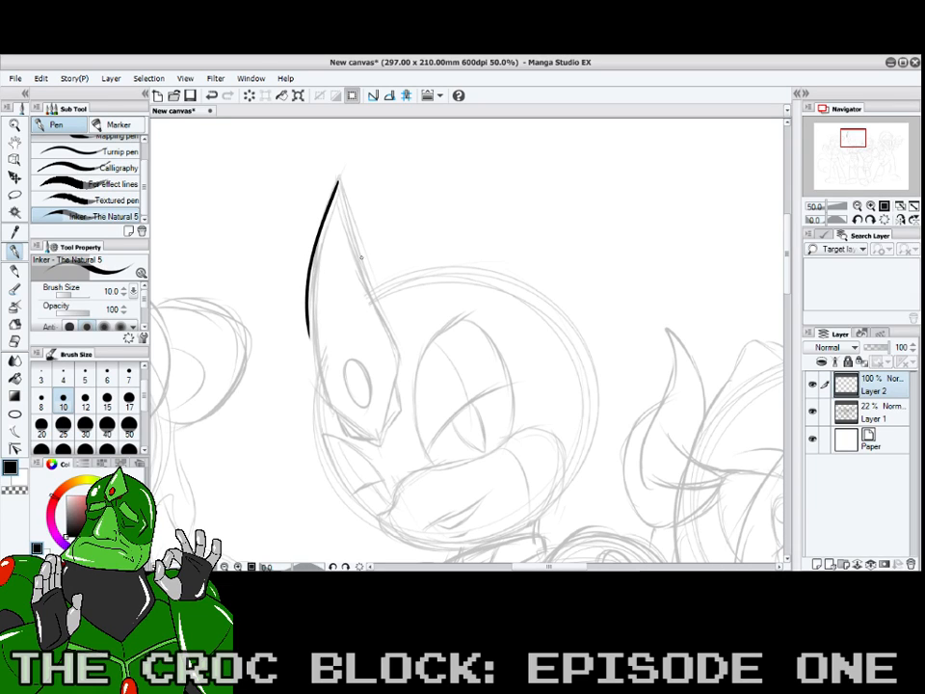
{"action": "key", "text": "ctrl+z"}
{"action": "mouse_move", "coordinate": [374, 440]}
{"action": "left_mouse_down"}
{"action": "mouse_move", "coordinate": [322, 397]}
{"action": "mouse_move", "coordinate": [313, 342]}
{"action": "mouse_move", "coordinate": [315, 249]}
{"action": "mouse_move", "coordinate": [344, 173]}
{"action": "left_mouse_up"}
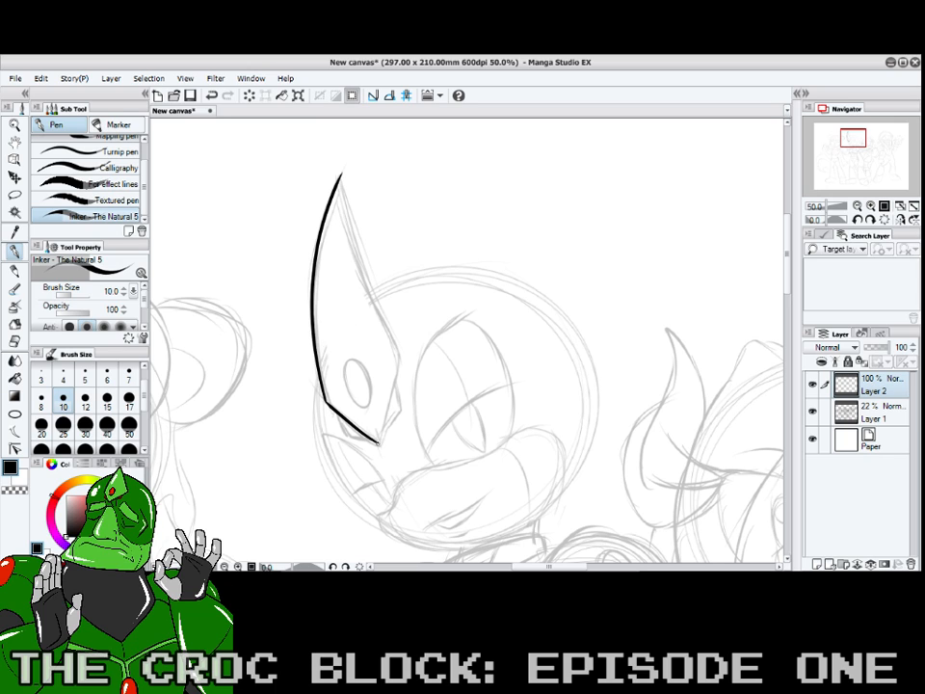
{"action": "mouse_move", "coordinate": [378, 443]}
{"action": "left_mouse_down"}
{"action": "mouse_move", "coordinate": [403, 349]}
{"action": "mouse_move", "coordinate": [343, 172]}
{"action": "left_mouse_up"}
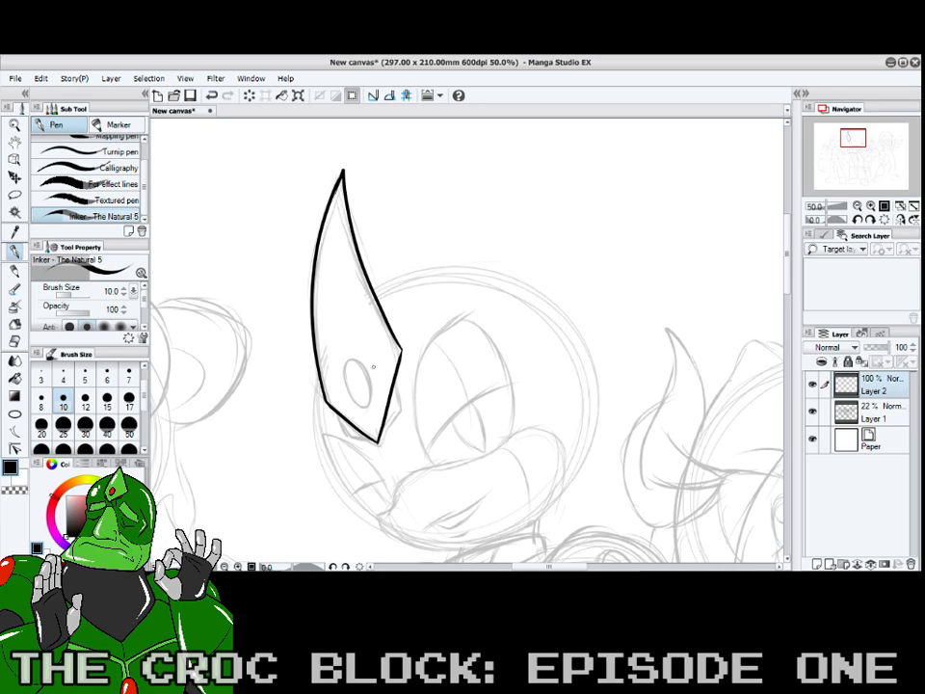
{"action": "mouse_move", "coordinate": [352, 399]}
{"action": "left_mouse_down"}
{"action": "mouse_move", "coordinate": [346, 374]}
{"action": "mouse_move", "coordinate": [362, 359]}
{"action": "mouse_move", "coordinate": [374, 391]}
{"action": "mouse_move", "coordinate": [358, 408]}
{"action": "mouse_move", "coordinate": [352, 401]}
{"action": "mouse_move", "coordinate": [350, 432]}
{"action": "mouse_move", "coordinate": [376, 442]}
{"action": "left_mouse_up"}
{"action": "mouse_move", "coordinate": [393, 388]}
{"action": "left_mouse_down"}
{"action": "mouse_move", "coordinate": [396, 412]}
{"action": "mouse_move", "coordinate": [381, 431]}
{"action": "left_mouse_up"}
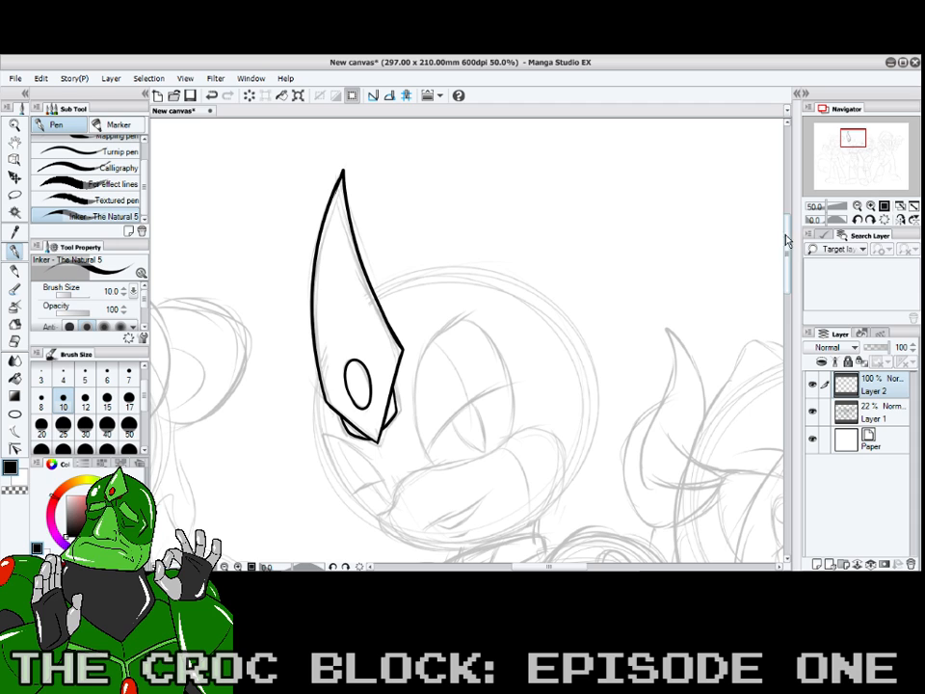
{"action": "left_click_drag", "start_coordinate": [786, 237], "coordinate": [786, 253]}
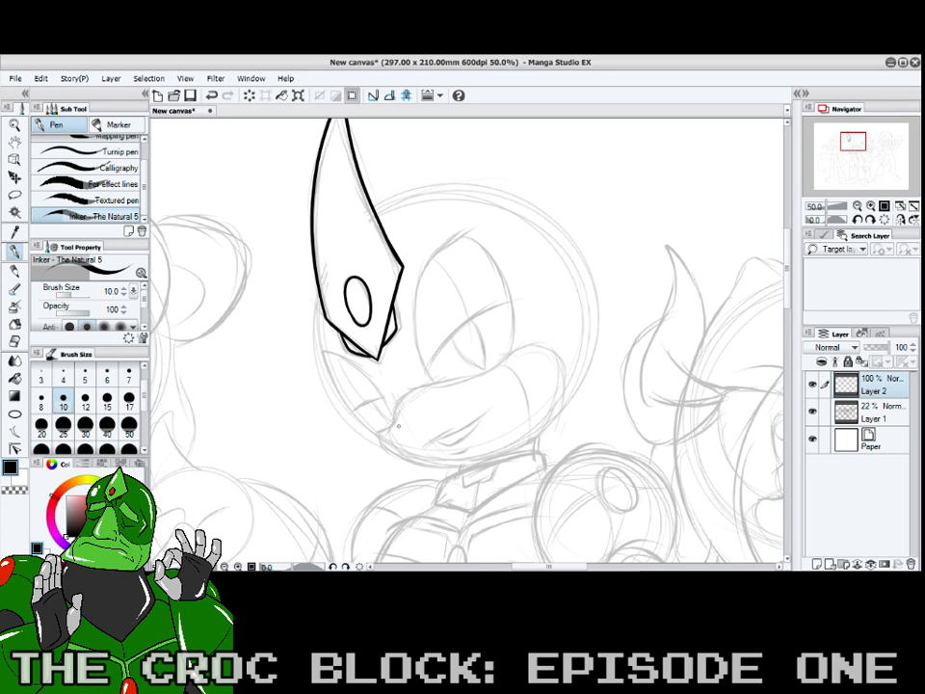
{"action": "mouse_move", "coordinate": [397, 426]}
{"action": "left_mouse_down"}
{"action": "mouse_move", "coordinate": [397, 403]}
{"action": "mouse_move", "coordinate": [511, 347]}
{"action": "left_mouse_up"}
{"action": "left_click_drag", "start_coordinate": [516, 335], "coordinate": [551, 344]}
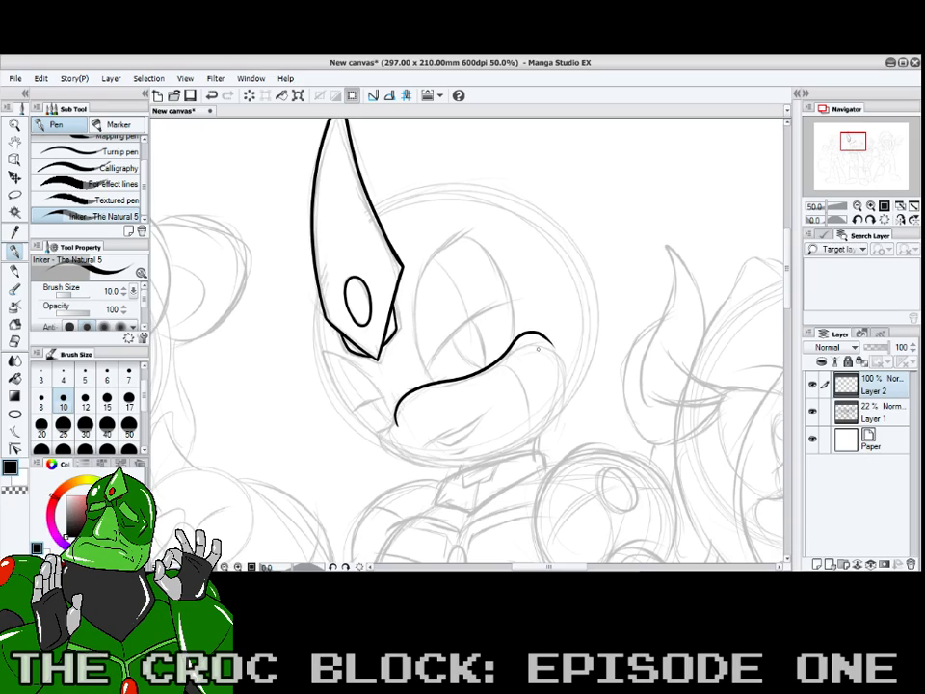
{"action": "key", "text": "ctrl+z"}
{"action": "key", "text": "ctrl+z"}
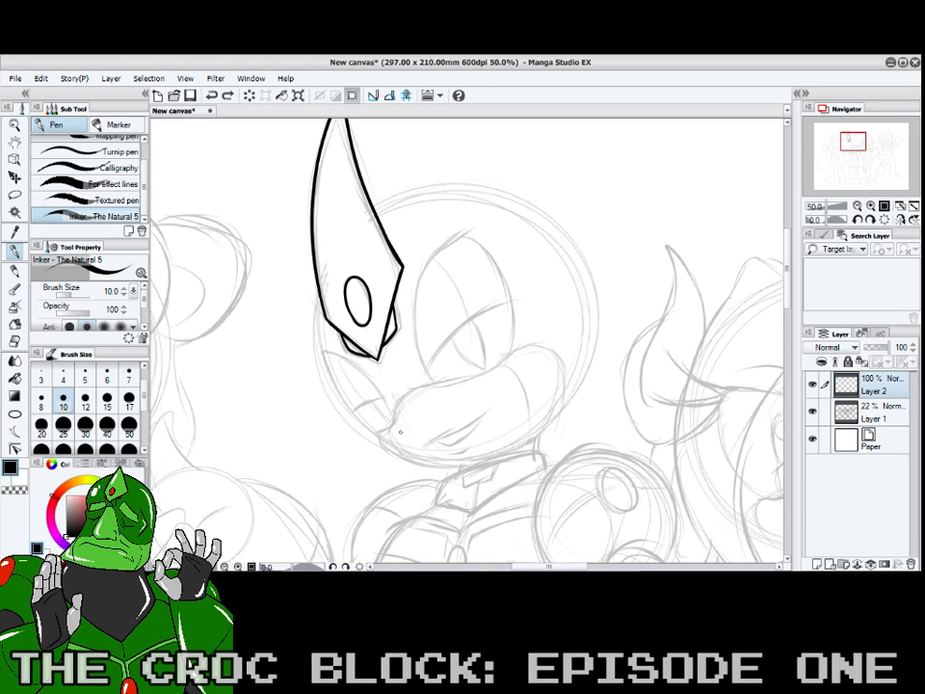
- Ink the outline of the armoured character's long muzzle, adding two nostril marks, the curved cheek line and the lower lip line
{"action": "mouse_move", "coordinate": [397, 427]}
{"action": "left_mouse_down"}
{"action": "mouse_move", "coordinate": [408, 396]}
{"action": "mouse_move", "coordinate": [503, 366]}
{"action": "mouse_move", "coordinate": [529, 346]}
{"action": "mouse_move", "coordinate": [562, 378]}
{"action": "mouse_move", "coordinate": [560, 413]}
{"action": "left_mouse_up"}
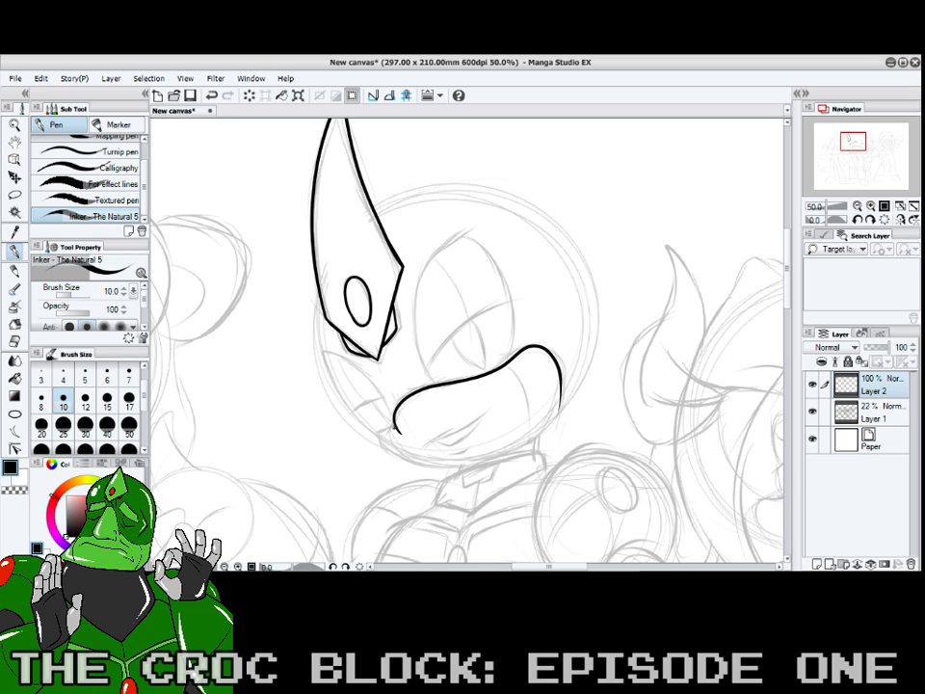
{"action": "mouse_move", "coordinate": [395, 426]}
{"action": "left_mouse_down"}
{"action": "mouse_move", "coordinate": [379, 433]}
{"action": "mouse_move", "coordinate": [393, 453]}
{"action": "mouse_move", "coordinate": [445, 463]}
{"action": "mouse_move", "coordinate": [560, 408]}
{"action": "left_mouse_up"}
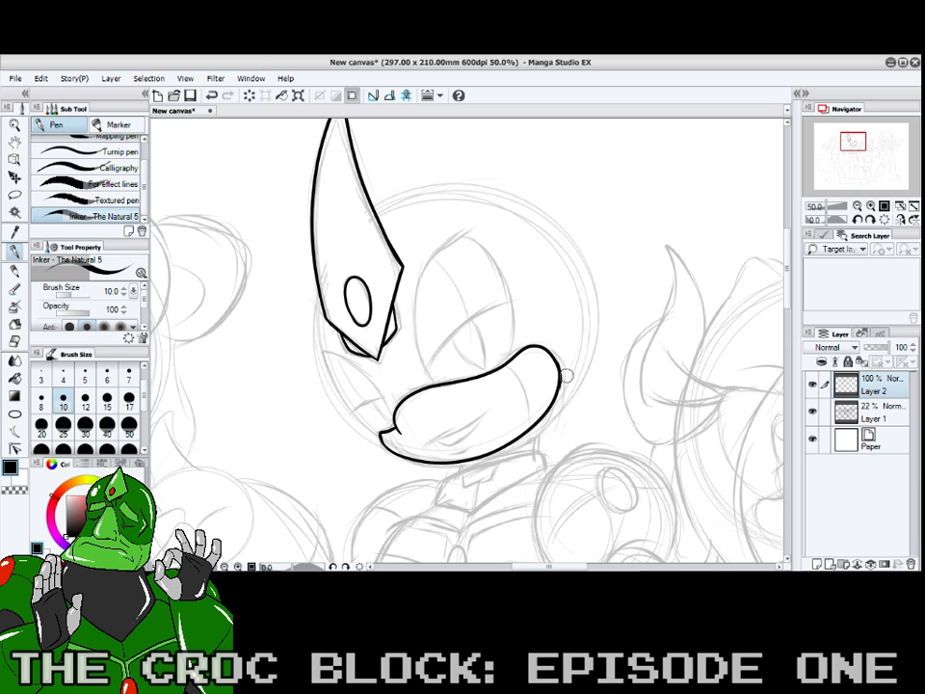
{"action": "left_click", "coordinate": [400, 413]}
{"action": "left_click_drag", "start_coordinate": [423, 398], "coordinate": [434, 394]}
{"action": "left_click_drag", "start_coordinate": [522, 389], "coordinate": [530, 422]}
{"action": "mouse_move", "coordinate": [389, 432]}
{"action": "left_mouse_down"}
{"action": "mouse_move", "coordinate": [396, 447]}
{"action": "mouse_move", "coordinate": [424, 459]}
{"action": "left_mouse_up"}
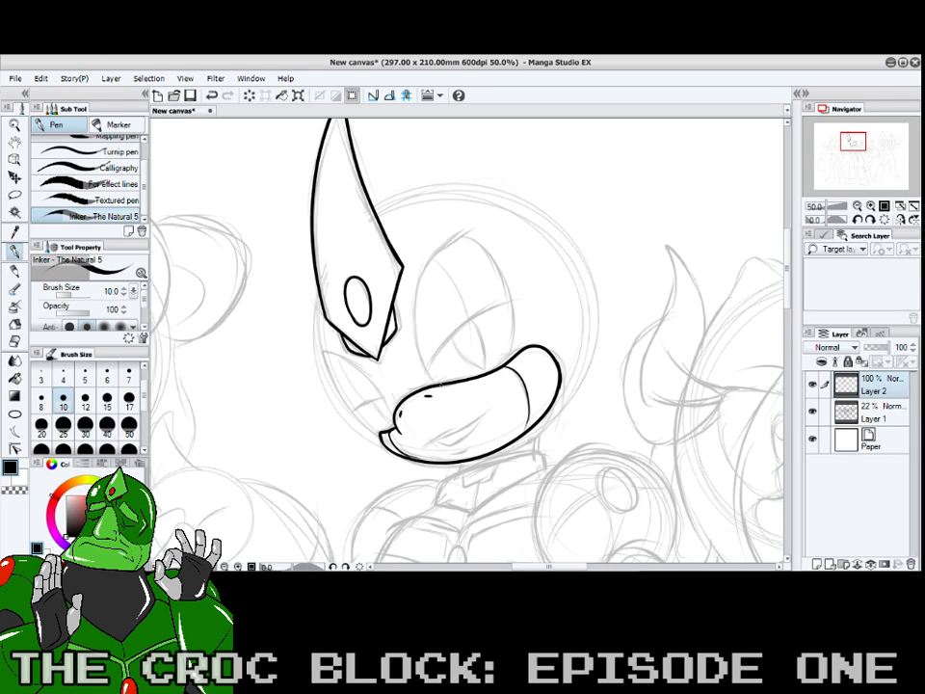
- Ink the armoured character's large near eye with lowered lid and slit pupil, plus the smirking mouth and the narrow far eye's outline
{"action": "mouse_move", "coordinate": [442, 388]}
{"action": "left_mouse_down"}
{"action": "mouse_move", "coordinate": [418, 306]}
{"action": "mouse_move", "coordinate": [427, 270]}
{"action": "mouse_move", "coordinate": [454, 233]}
{"action": "left_mouse_up"}
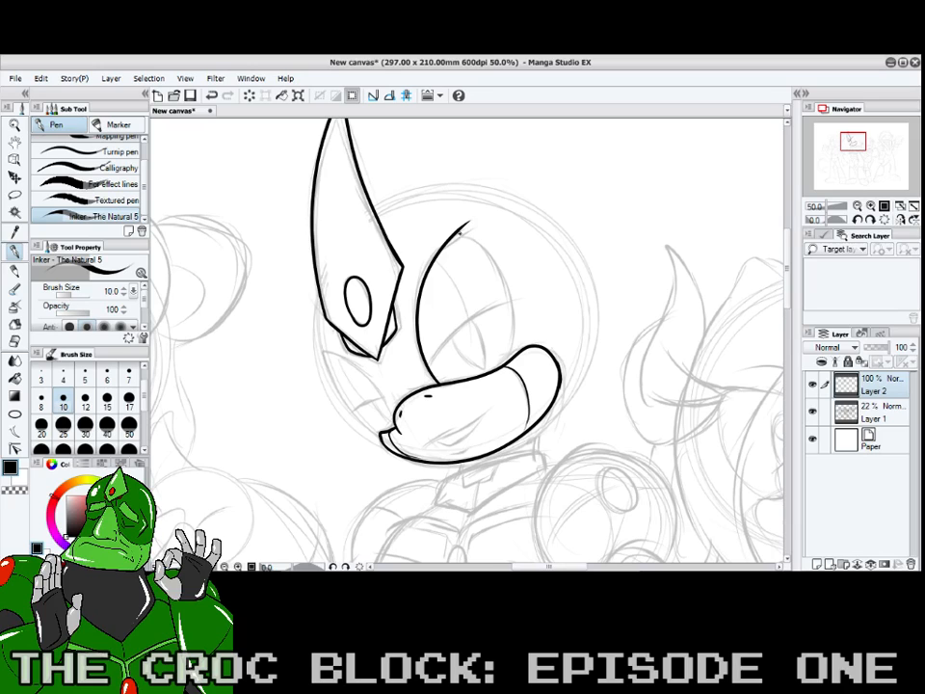
{"action": "mouse_move", "coordinate": [470, 230]}
{"action": "left_mouse_down"}
{"action": "mouse_move", "coordinate": [509, 284]}
{"action": "mouse_move", "coordinate": [518, 344]}
{"action": "left_mouse_up"}
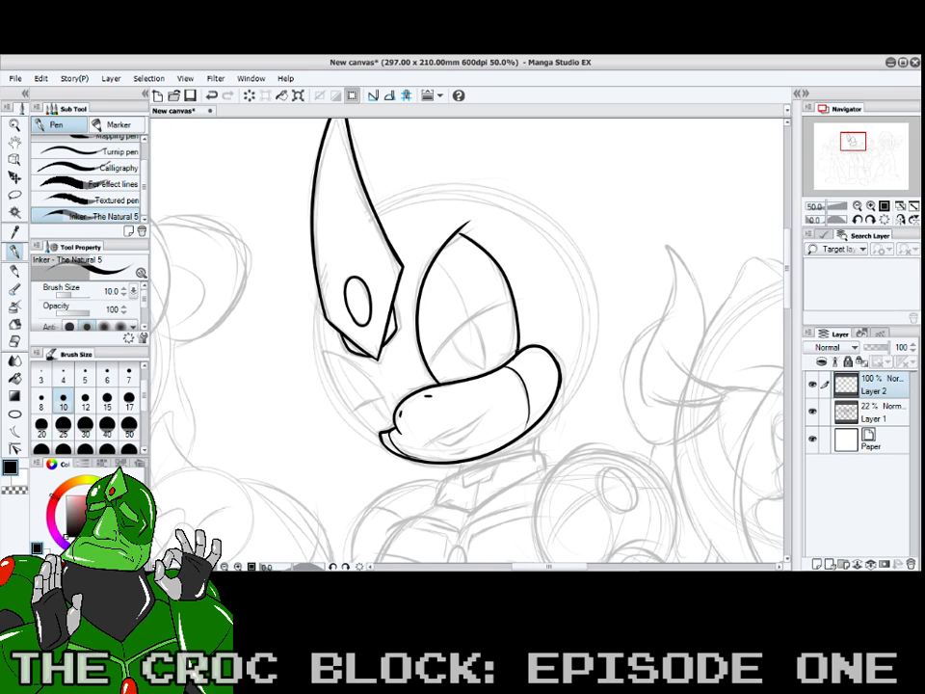
{"action": "left_click_drag", "start_coordinate": [418, 337], "coordinate": [510, 297]}
{"action": "mouse_move", "coordinate": [452, 335]}
{"action": "left_mouse_down"}
{"action": "mouse_move", "coordinate": [480, 367]}
{"action": "mouse_move", "coordinate": [479, 321]}
{"action": "left_mouse_up"}
{"action": "left_click_drag", "start_coordinate": [436, 260], "coordinate": [466, 322]}
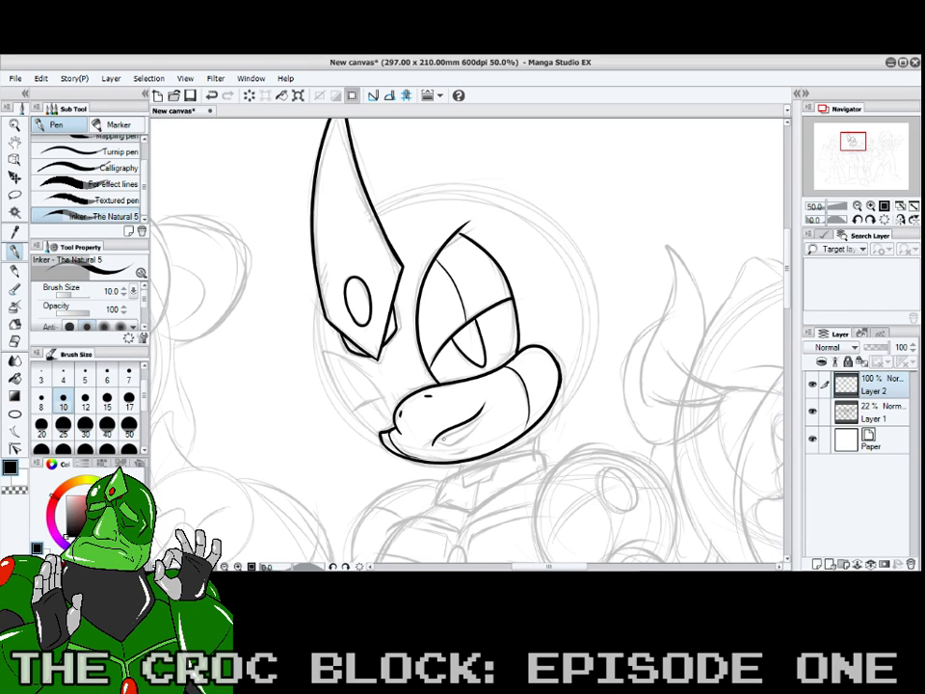
{"action": "mouse_move", "coordinate": [437, 442]}
{"action": "left_mouse_down"}
{"action": "mouse_move", "coordinate": [457, 445]}
{"action": "mouse_move", "coordinate": [477, 417]}
{"action": "left_mouse_up"}
{"action": "mouse_move", "coordinate": [395, 417]}
{"action": "left_mouse_down"}
{"action": "mouse_move", "coordinate": [352, 362]}
{"action": "mouse_move", "coordinate": [327, 356]}
{"action": "mouse_move", "coordinate": [345, 387]}
{"action": "mouse_move", "coordinate": [374, 363]}
{"action": "mouse_move", "coordinate": [384, 415]}
{"action": "left_mouse_up"}
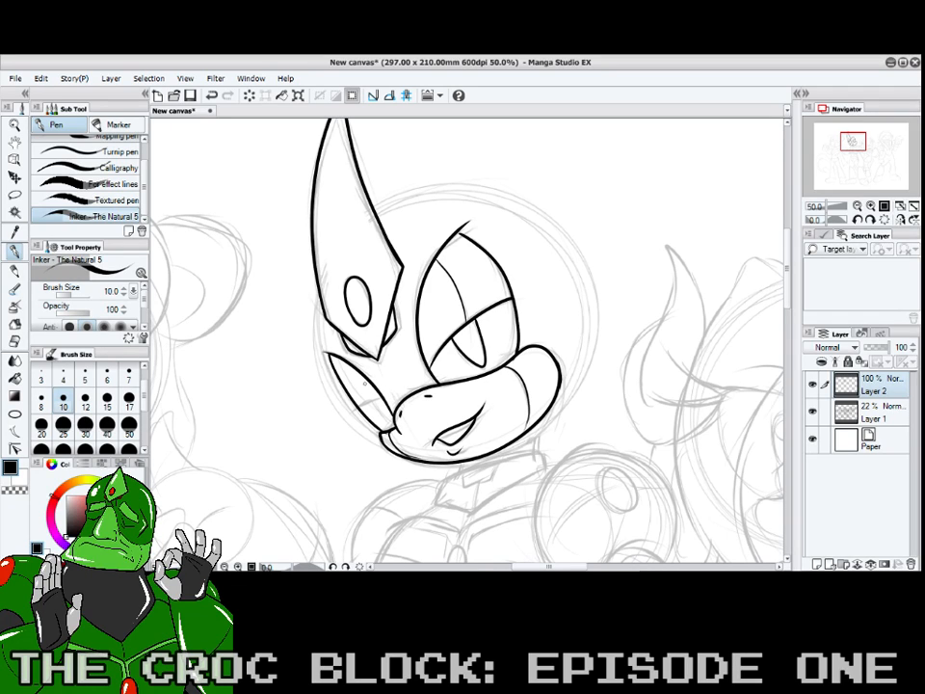
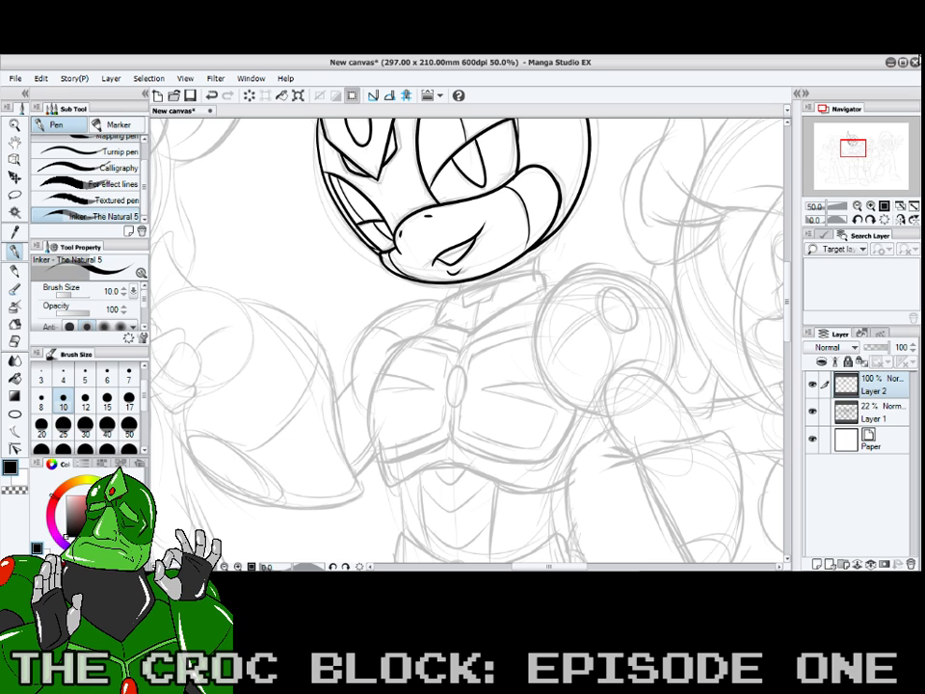
{"action": "left_click_drag", "start_coordinate": [787, 291], "coordinate": [787, 315]}
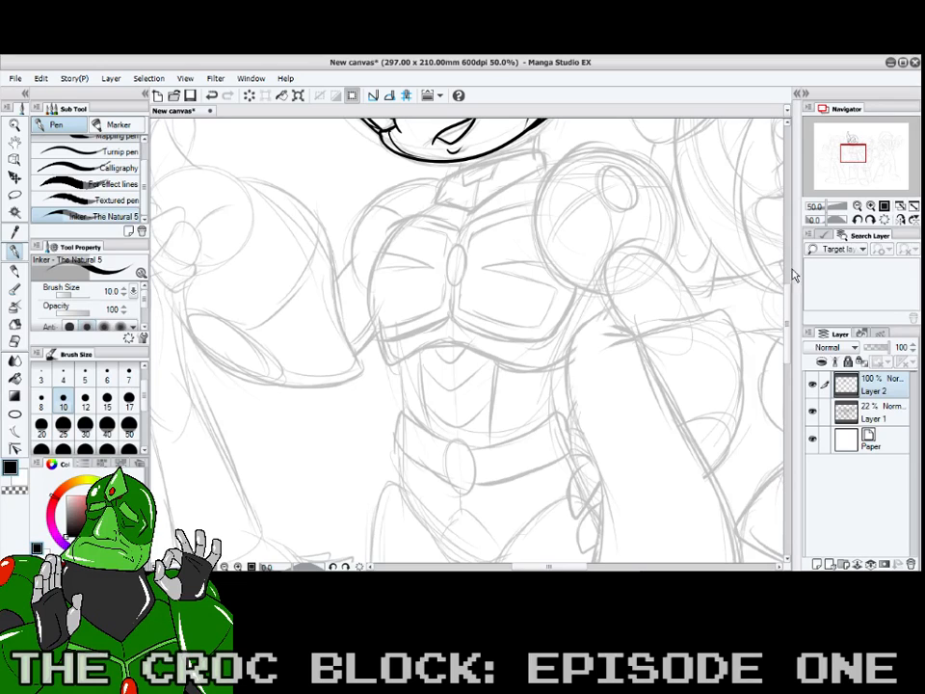
{"action": "left_click_drag", "start_coordinate": [786, 299], "coordinate": [787, 285]}
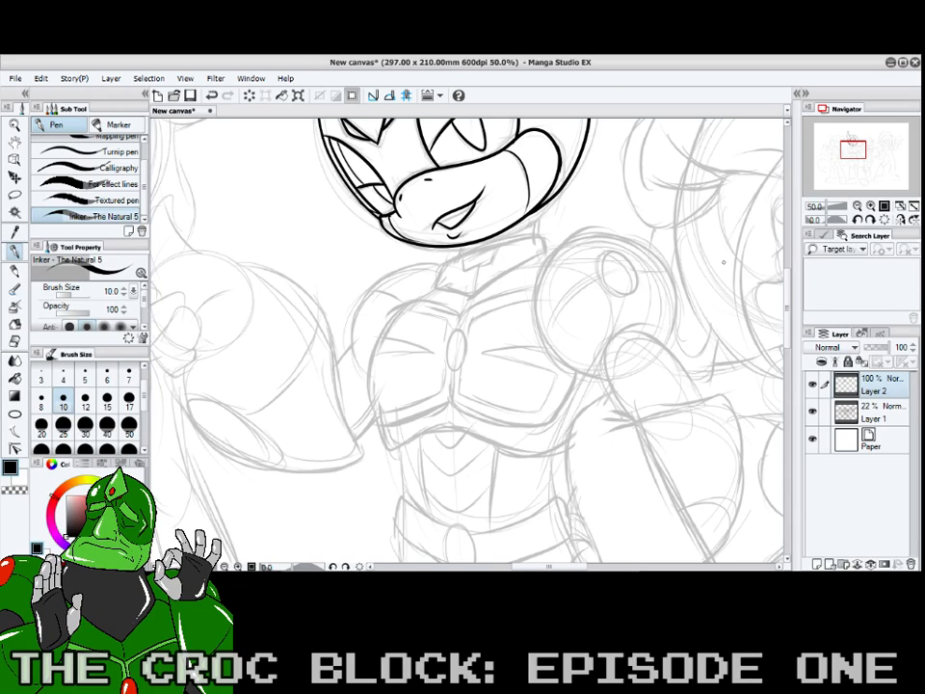
{"action": "left_click_drag", "start_coordinate": [788, 278], "coordinate": [789, 286]}
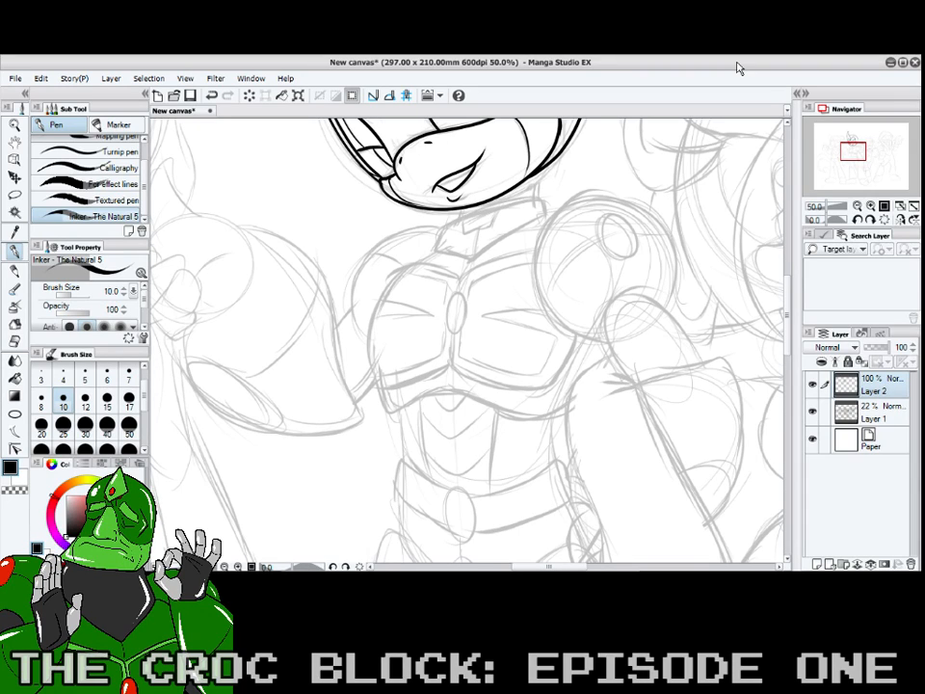
- Ink the near shoulder as a round pad with an oval gem and a curved band line, with the upper arm emerging below
{"action": "left_click_drag", "start_coordinate": [789, 285], "coordinate": [788, 277]}
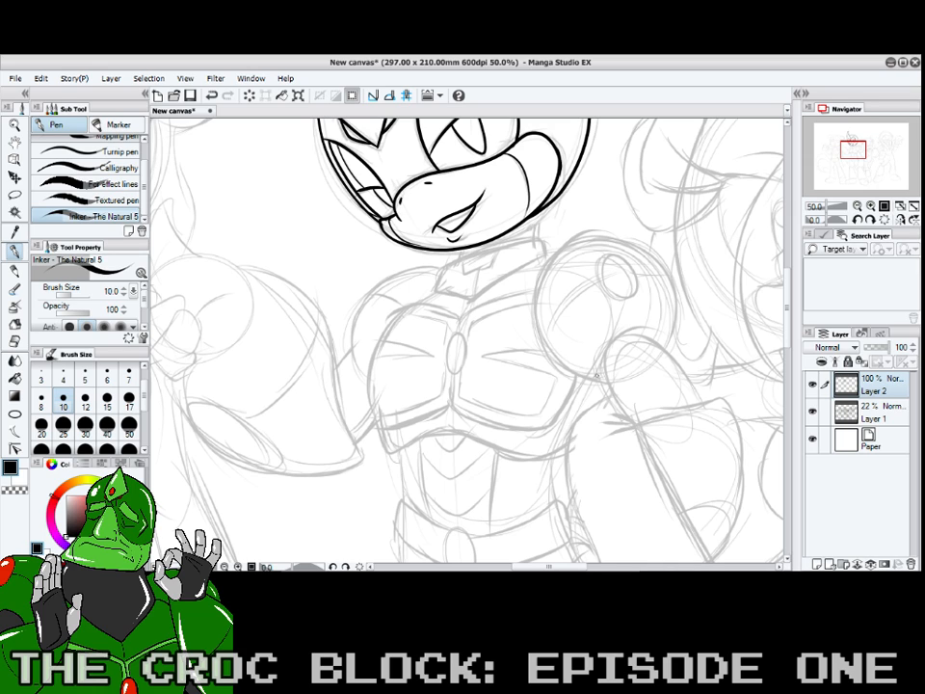
{"action": "mouse_move", "coordinate": [605, 383]}
{"action": "left_mouse_down"}
{"action": "mouse_move", "coordinate": [554, 357]}
{"action": "mouse_move", "coordinate": [540, 302]}
{"action": "mouse_move", "coordinate": [552, 262]}
{"action": "mouse_move", "coordinate": [581, 234]}
{"action": "mouse_move", "coordinate": [636, 232]}
{"action": "mouse_move", "coordinate": [657, 247]}
{"action": "mouse_move", "coordinate": [673, 273]}
{"action": "mouse_move", "coordinate": [661, 354]}
{"action": "left_mouse_up"}
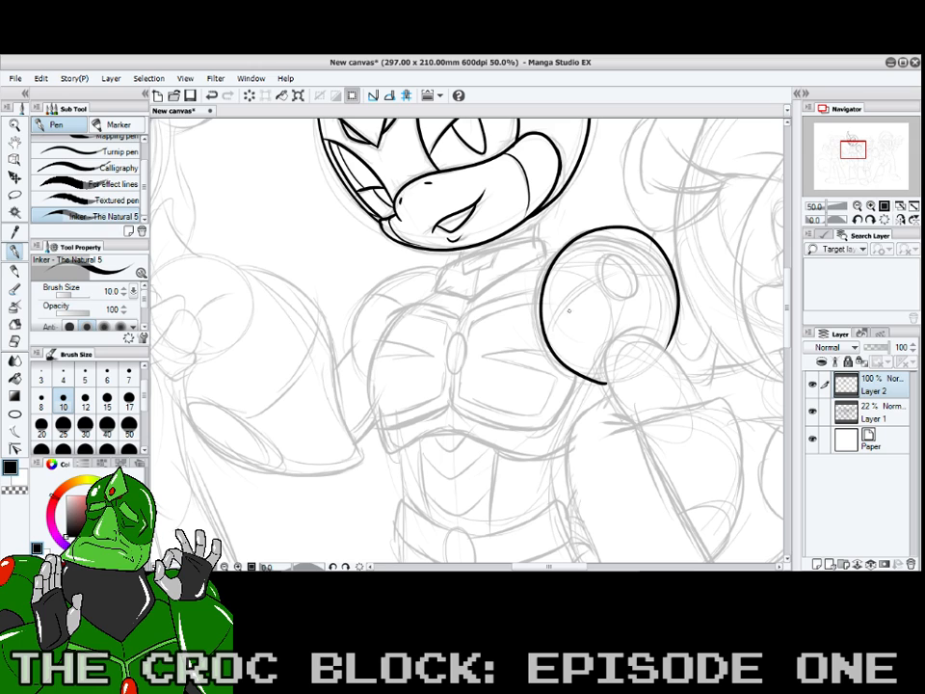
{"action": "key", "text": "ctrl+z"}
{"action": "mouse_move", "coordinate": [606, 383]}
{"action": "left_mouse_down"}
{"action": "mouse_move", "coordinate": [556, 362]}
{"action": "mouse_move", "coordinate": [534, 304]}
{"action": "mouse_move", "coordinate": [546, 265]}
{"action": "mouse_move", "coordinate": [581, 234]}
{"action": "mouse_move", "coordinate": [620, 226]}
{"action": "mouse_move", "coordinate": [651, 236]}
{"action": "mouse_move", "coordinate": [672, 261]}
{"action": "mouse_move", "coordinate": [681, 309]}
{"action": "mouse_move", "coordinate": [667, 355]}
{"action": "left_mouse_up"}
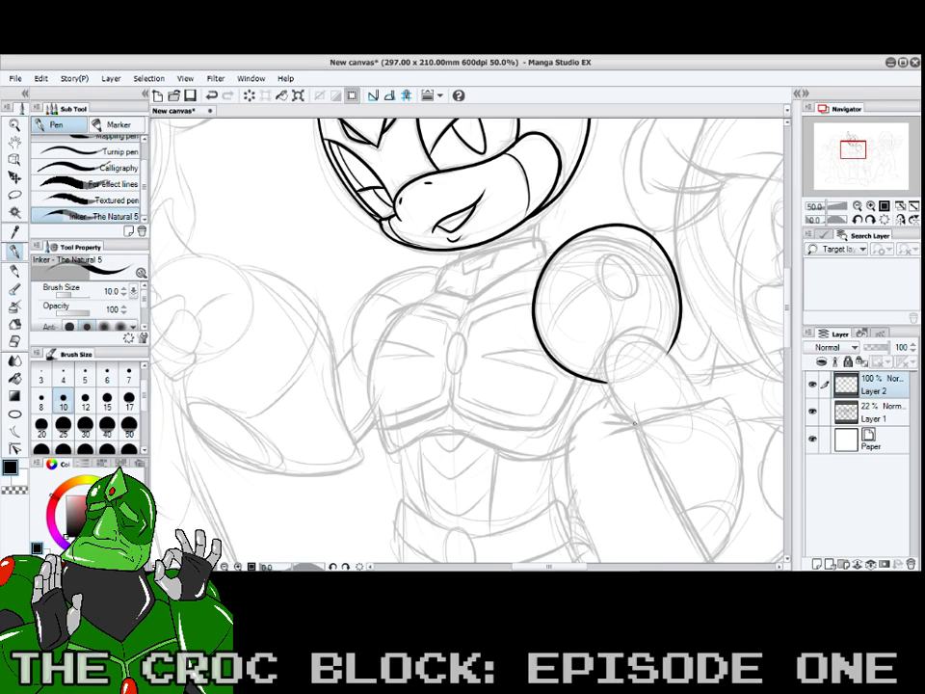
{"action": "mouse_move", "coordinate": [634, 422]}
{"action": "left_mouse_down"}
{"action": "mouse_move", "coordinate": [606, 359]}
{"action": "mouse_move", "coordinate": [627, 335]}
{"action": "mouse_move", "coordinate": [654, 340]}
{"action": "mouse_move", "coordinate": [706, 401]}
{"action": "left_mouse_up"}
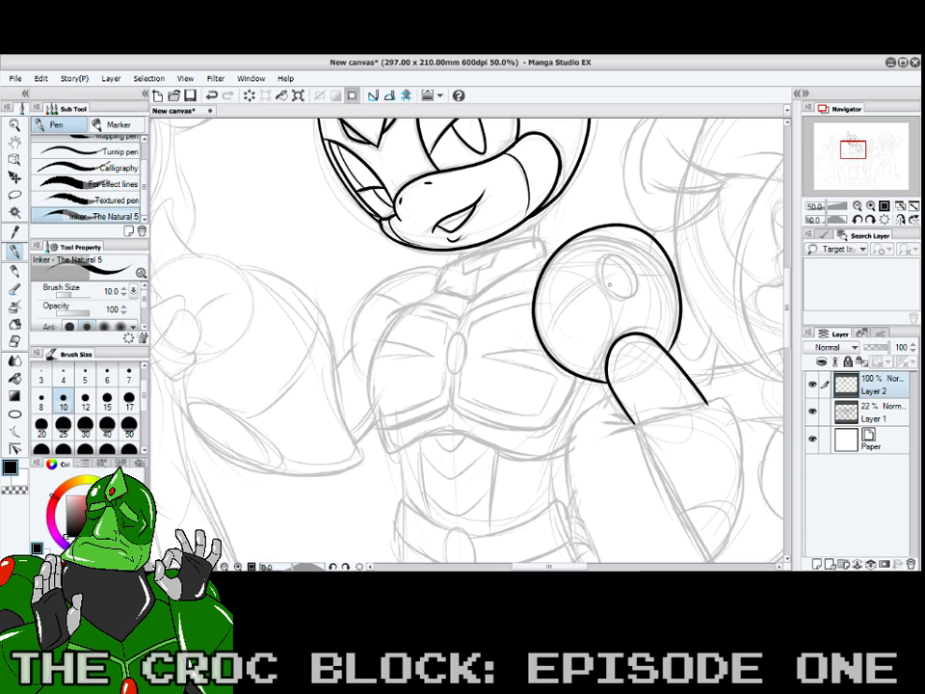
{"action": "mouse_move", "coordinate": [609, 270]}
{"action": "left_mouse_down"}
{"action": "mouse_move", "coordinate": [604, 253]}
{"action": "mouse_move", "coordinate": [631, 253]}
{"action": "mouse_move", "coordinate": [640, 294]}
{"action": "mouse_move", "coordinate": [617, 284]}
{"action": "left_mouse_up"}
{"action": "mouse_move", "coordinate": [546, 334]}
{"action": "left_mouse_down"}
{"action": "mouse_move", "coordinate": [614, 273]}
{"action": "mouse_move", "coordinate": [678, 273]}
{"action": "left_mouse_up"}
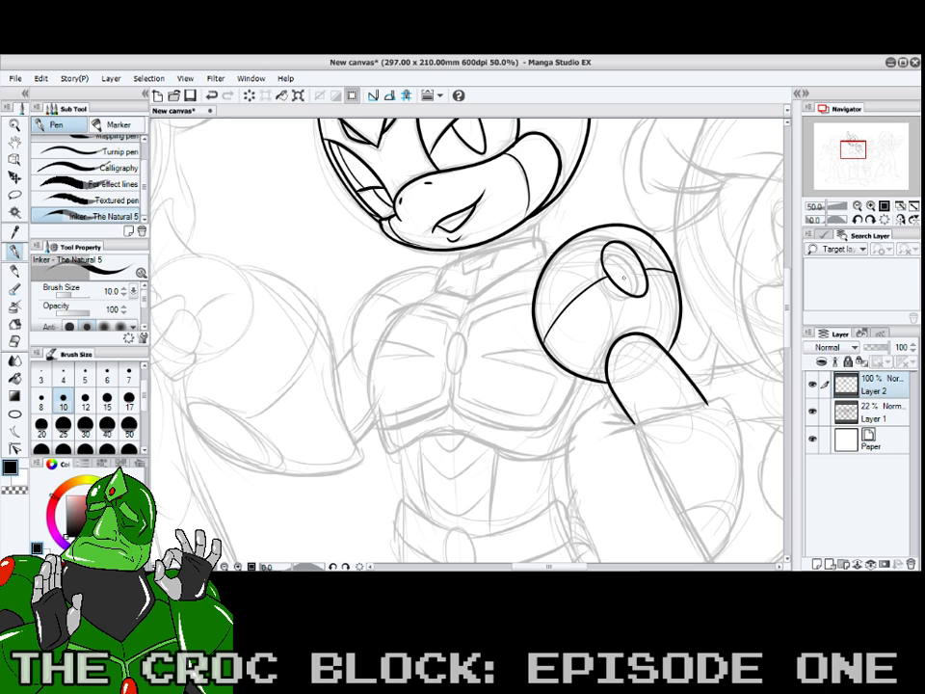
- Ink the crease lines at the near elbow and the two long curved sides of the forearm below it
{"action": "scroll", "coordinate": [692, 298], "scroll_direction": "down", "scroll_amount": 5}
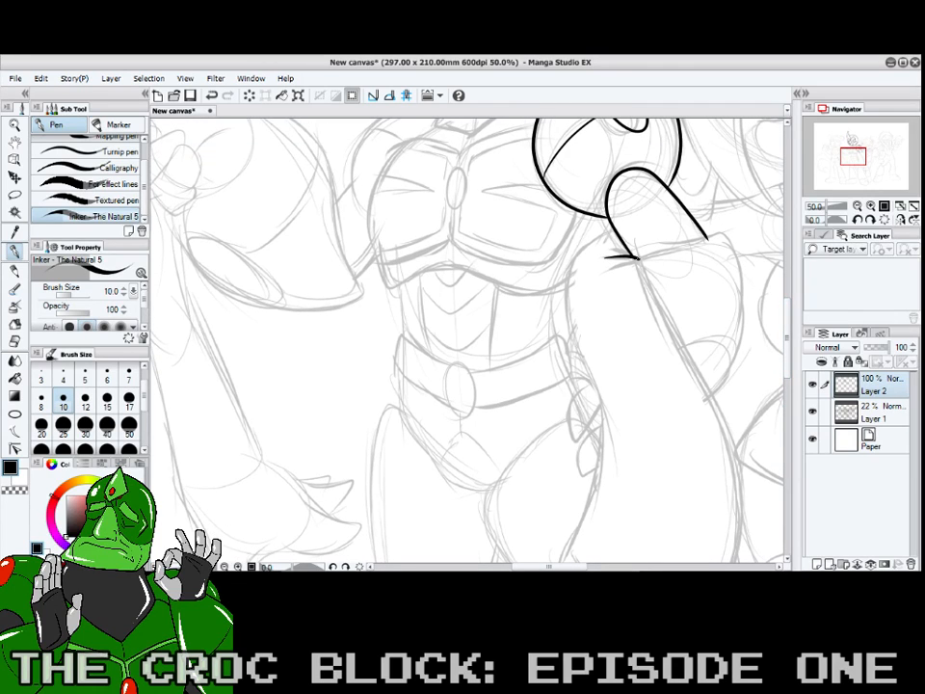
{"action": "left_click_drag", "start_coordinate": [605, 257], "coordinate": [638, 263]}
{"action": "scroll", "coordinate": [704, 428], "scroll_direction": "right", "scroll_amount": 3}
{"action": "mouse_move", "coordinate": [787, 322]}
{"action": "left_mouse_down"}
{"action": "mouse_move", "coordinate": [786, 335]}
{"action": "mouse_move", "coordinate": [786, 324]}
{"action": "left_mouse_up"}
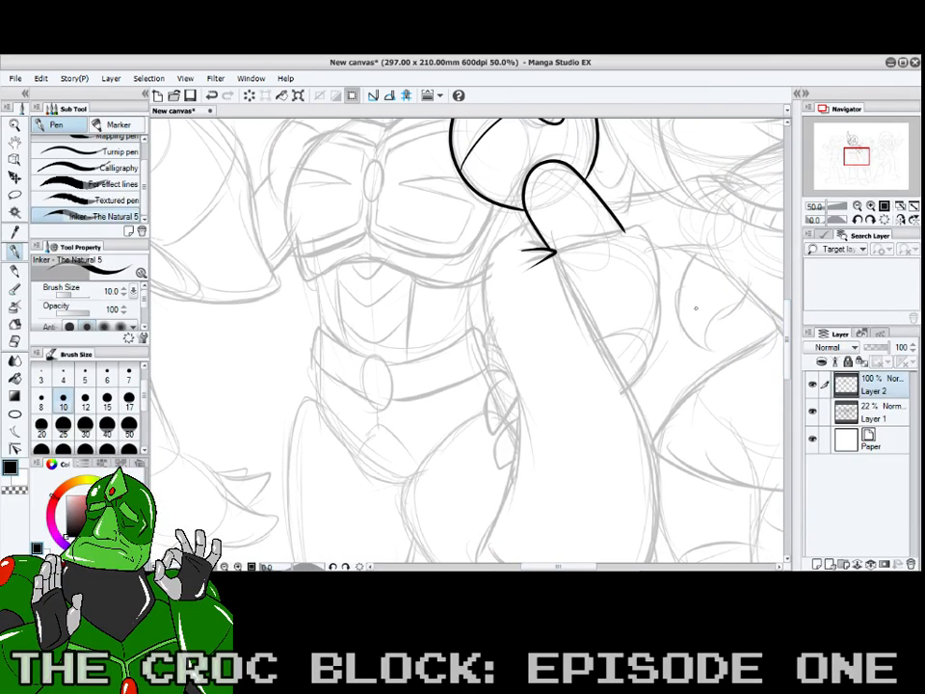
{"action": "mouse_move", "coordinate": [556, 255]}
{"action": "left_mouse_down"}
{"action": "mouse_move", "coordinate": [642, 453]}
{"action": "mouse_move", "coordinate": [650, 498]}
{"action": "left_mouse_up"}
{"action": "mouse_move", "coordinate": [532, 220]}
{"action": "left_mouse_down"}
{"action": "mouse_move", "coordinate": [485, 276]}
{"action": "mouse_move", "coordinate": [530, 463]}
{"action": "left_mouse_up"}
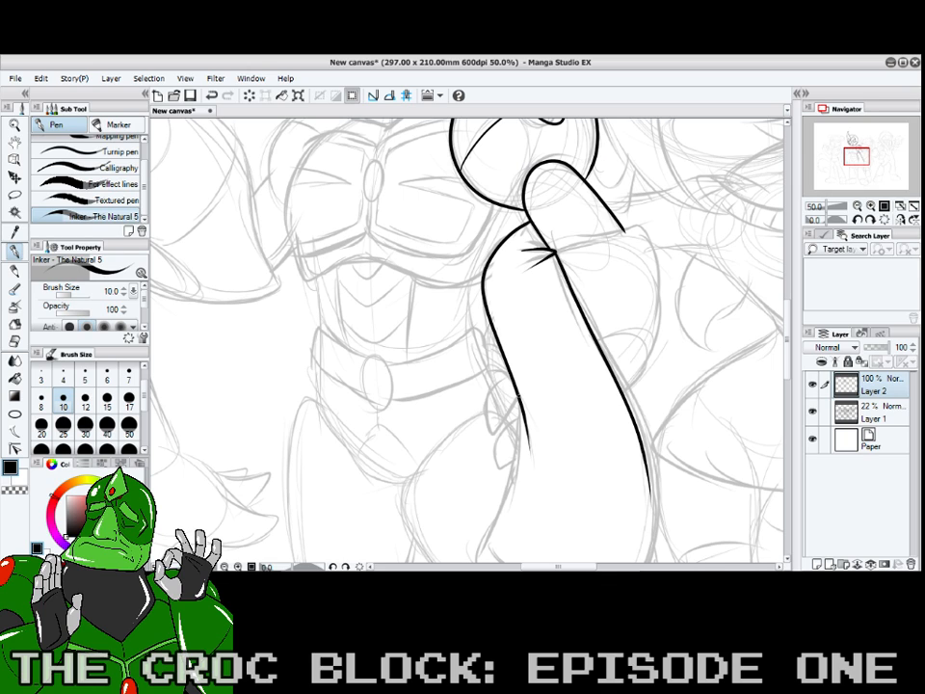
{"action": "left_click_drag", "start_coordinate": [516, 393], "coordinate": [528, 468]}
- Close the forearm outline with a narrowing inner edge, a small folded corner and a broad rounded lower end
{"action": "scroll", "coordinate": [673, 389], "scroll_direction": "down", "scroll_amount": 3}
{"action": "mouse_move", "coordinate": [520, 279]}
{"action": "left_mouse_down"}
{"action": "mouse_move", "coordinate": [479, 420]}
{"action": "mouse_move", "coordinate": [518, 468]}
{"action": "left_mouse_up"}
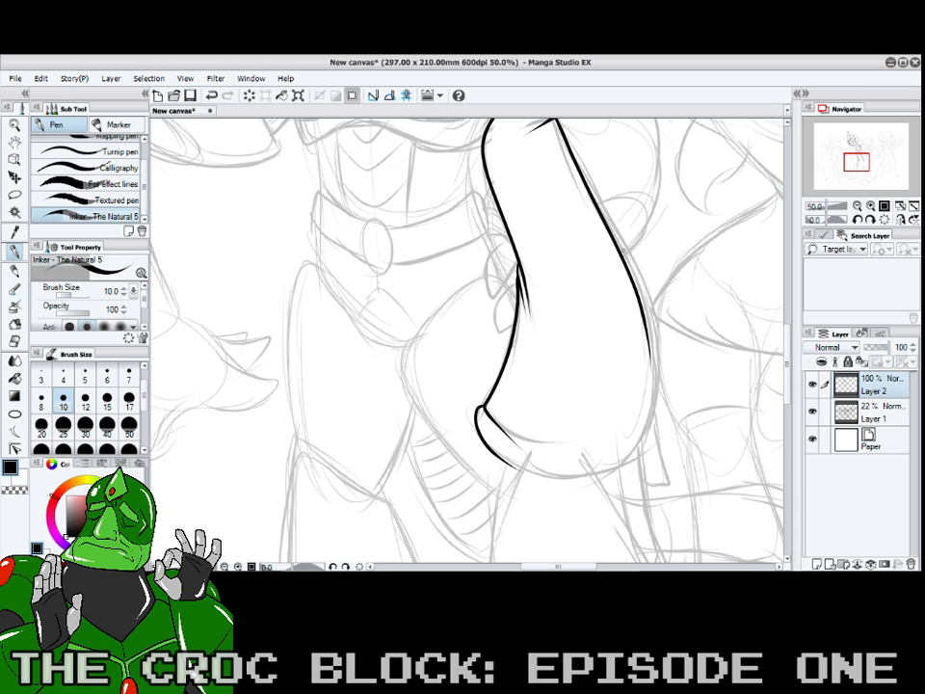
{"action": "mouse_move", "coordinate": [651, 357]}
{"action": "left_mouse_down"}
{"action": "mouse_move", "coordinate": [646, 413]}
{"action": "mouse_move", "coordinate": [628, 460]}
{"action": "mouse_move", "coordinate": [517, 469]}
{"action": "left_mouse_up"}
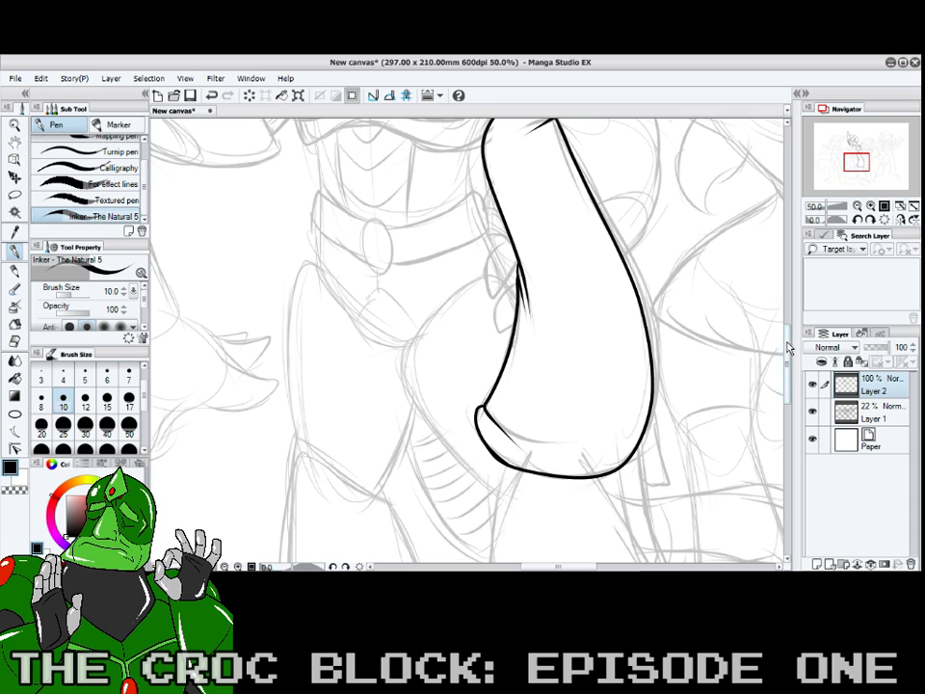
- Ink the curved plate along the forearm's outer side, with its upper edge across the elbow and a small rounded piece beneath it
{"action": "scroll", "coordinate": [594, 280], "scroll_direction": "up", "scroll_amount": 3}
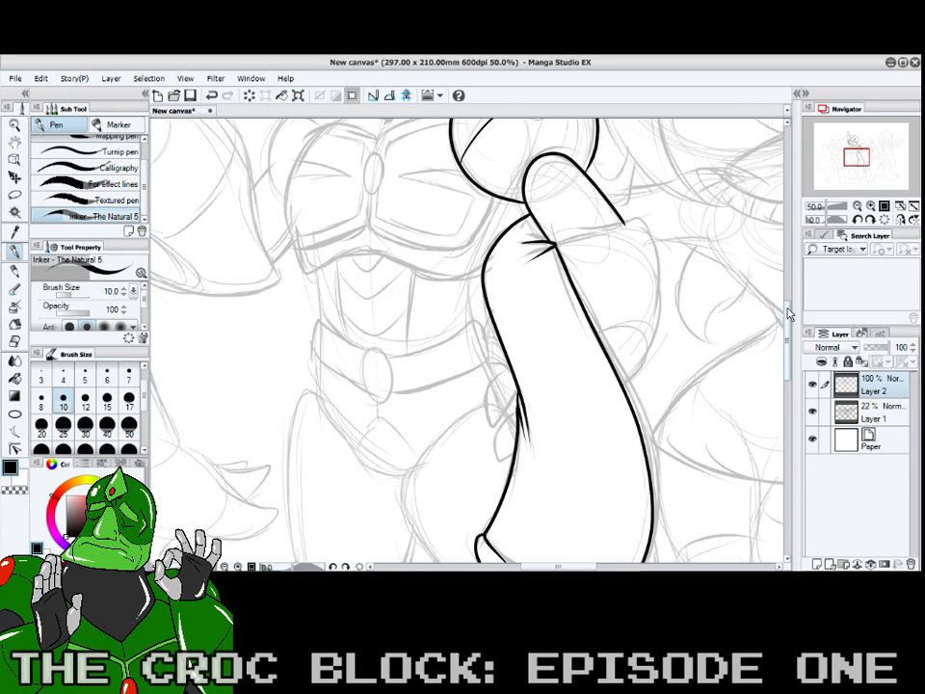
{"action": "left_click_drag", "start_coordinate": [788, 314], "coordinate": [787, 312]}
{"action": "mouse_move", "coordinate": [528, 253]}
{"action": "left_mouse_down"}
{"action": "mouse_move", "coordinate": [648, 241]}
{"action": "mouse_move", "coordinate": [657, 291]}
{"action": "mouse_move", "coordinate": [646, 348]}
{"action": "mouse_move", "coordinate": [611, 338]}
{"action": "mouse_move", "coordinate": [639, 347]}
{"action": "mouse_move", "coordinate": [644, 370]}
{"action": "mouse_move", "coordinate": [625, 400]}
{"action": "left_mouse_up"}
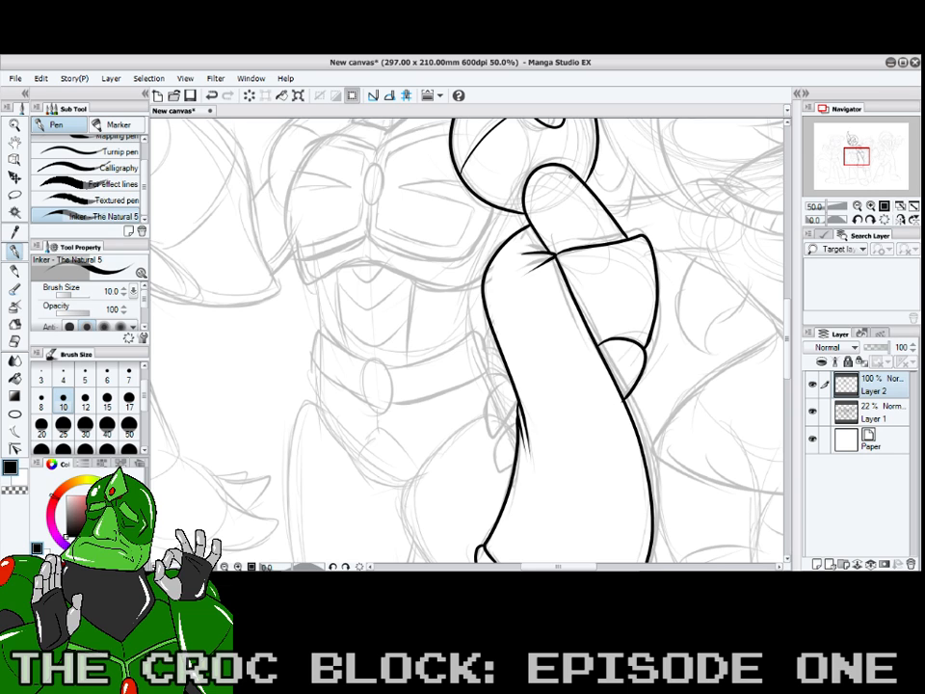
- Ink the folded collar around the armoured character's neck, with its pointed front notch and the edge running to the near shoulder
{"action": "mouse_move", "coordinate": [787, 314]}
{"action": "left_mouse_down"}
{"action": "mouse_move", "coordinate": [788, 296]}
{"action": "mouse_move", "coordinate": [781, 310]}
{"action": "left_mouse_up"}
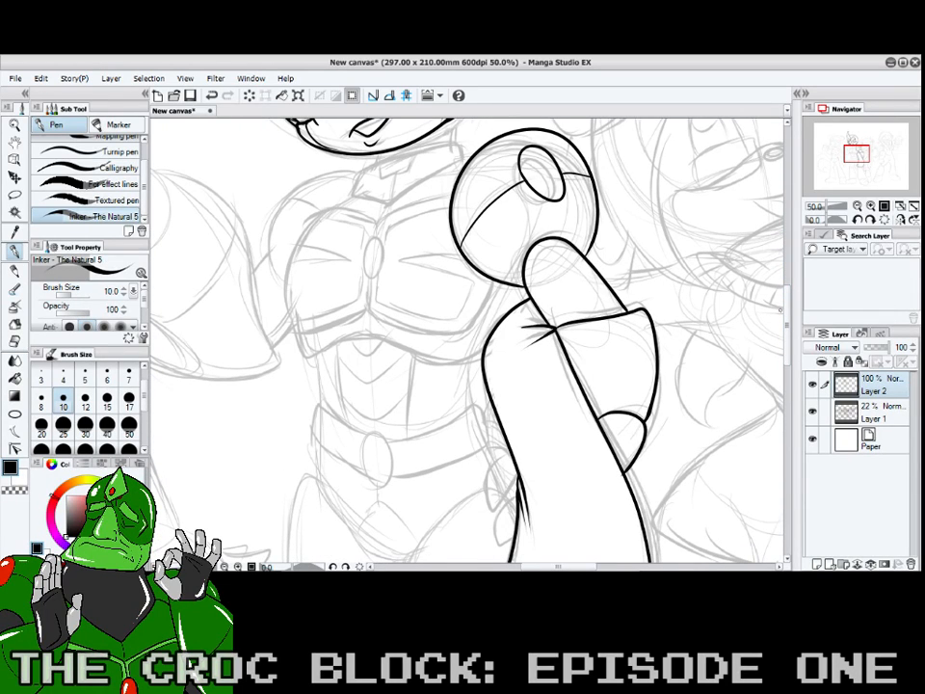
{"action": "left_click_drag", "start_coordinate": [790, 307], "coordinate": [789, 295]}
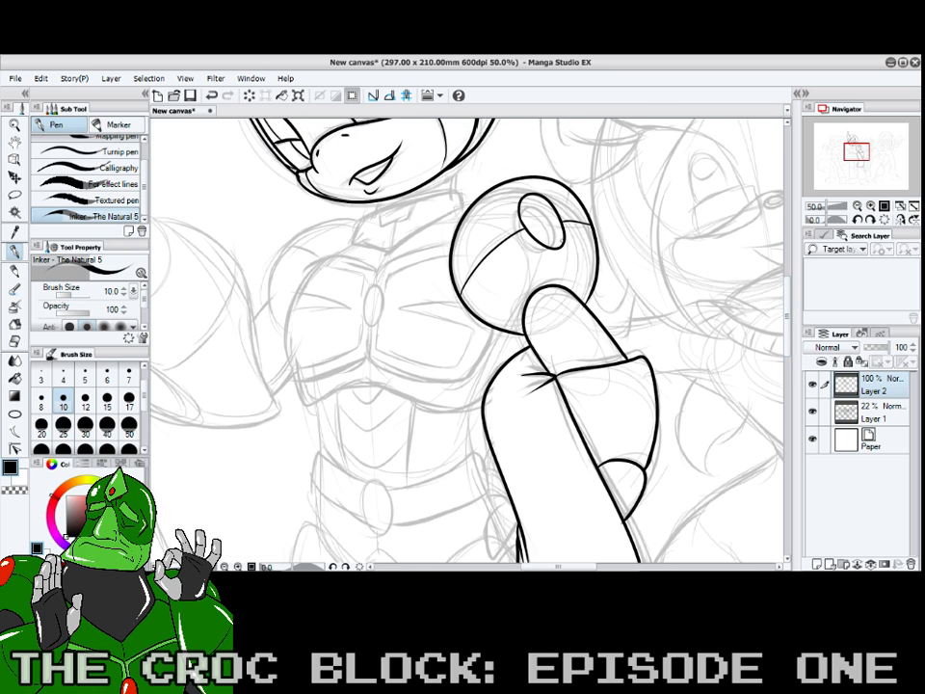
{"action": "left_click_drag", "start_coordinate": [355, 242], "coordinate": [363, 220]}
{"action": "mouse_move", "coordinate": [268, 169]}
{"action": "left_mouse_down"}
{"action": "mouse_move", "coordinate": [291, 150]}
{"action": "mouse_move", "coordinate": [344, 141]}
{"action": "left_mouse_up"}
{"action": "mouse_move", "coordinate": [458, 189]}
{"action": "left_mouse_down"}
{"action": "mouse_move", "coordinate": [463, 208]}
{"action": "mouse_move", "coordinate": [387, 252]}
{"action": "mouse_move", "coordinate": [354, 240]}
{"action": "mouse_move", "coordinate": [380, 213]}
{"action": "mouse_move", "coordinate": [380, 225]}
{"action": "mouse_move", "coordinate": [406, 215]}
{"action": "mouse_move", "coordinate": [421, 191]}
{"action": "mouse_move", "coordinate": [390, 248]}
{"action": "left_mouse_up"}
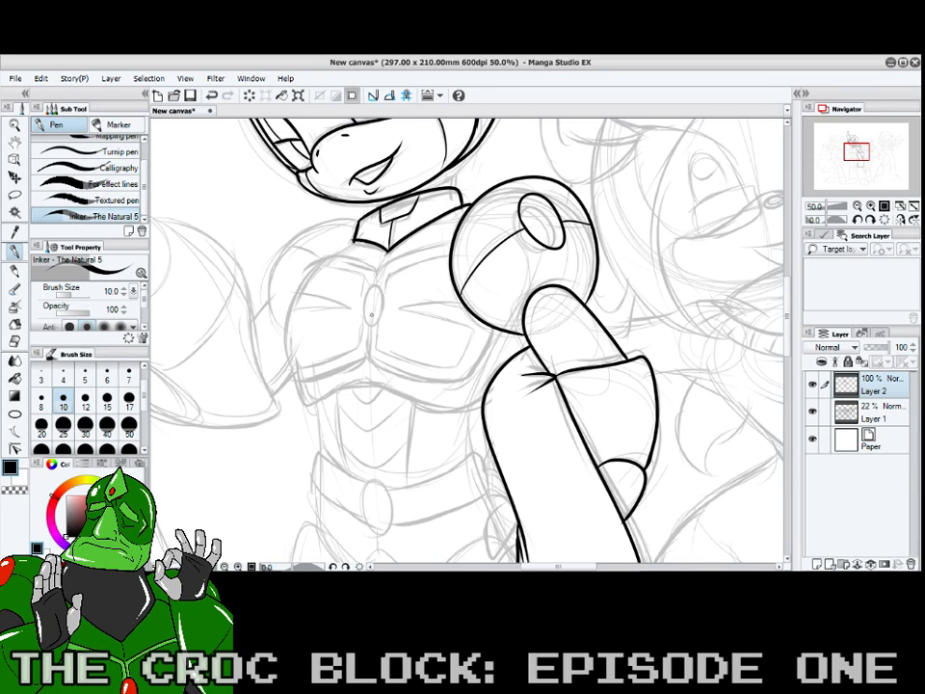
- Ink the oval gem at the chest's centre and the near chest plate beside it, with an inner border and crease lines
{"action": "mouse_move", "coordinate": [367, 325]}
{"action": "left_mouse_down"}
{"action": "mouse_move", "coordinate": [379, 291]}
{"action": "mouse_move", "coordinate": [386, 310]}
{"action": "mouse_move", "coordinate": [377, 327]}
{"action": "mouse_move", "coordinate": [378, 277]}
{"action": "mouse_move", "coordinate": [390, 260]}
{"action": "mouse_move", "coordinate": [450, 243]}
{"action": "left_mouse_up"}
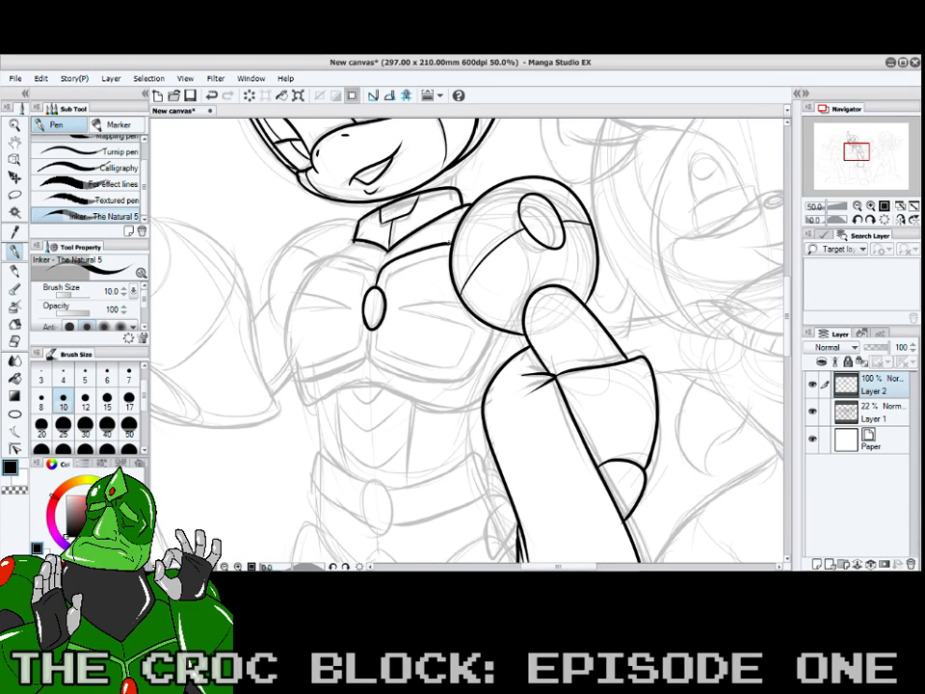
{"action": "mouse_move", "coordinate": [373, 330]}
{"action": "left_mouse_down"}
{"action": "mouse_move", "coordinate": [374, 358]}
{"action": "mouse_move", "coordinate": [504, 338]}
{"action": "left_mouse_up"}
{"action": "mouse_move", "coordinate": [371, 245]}
{"action": "left_mouse_down"}
{"action": "mouse_move", "coordinate": [345, 286]}
{"action": "mouse_move", "coordinate": [315, 287]}
{"action": "mouse_move", "coordinate": [281, 268]}
{"action": "left_mouse_up"}
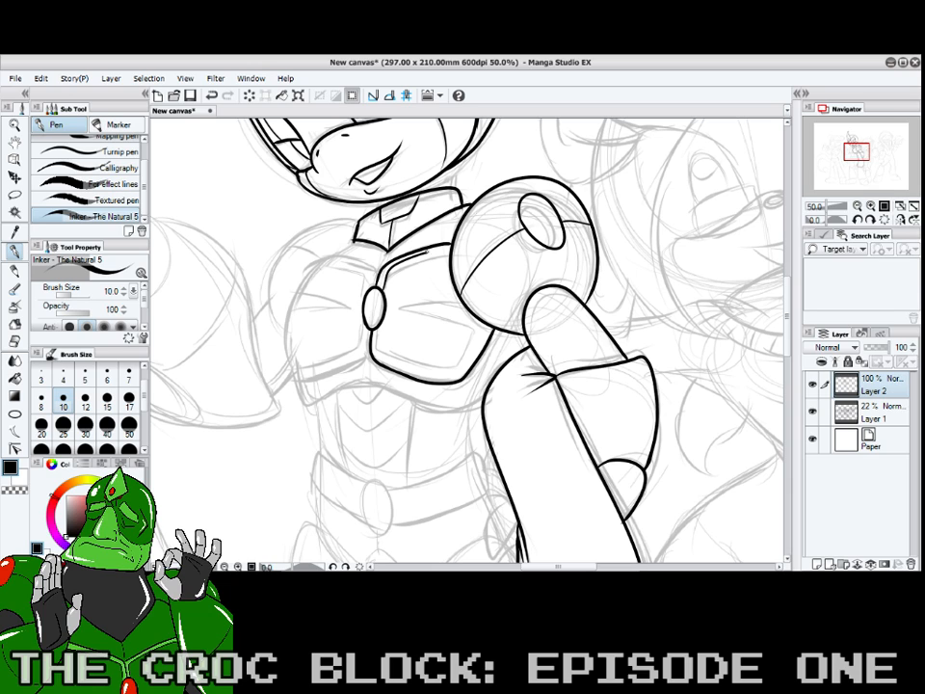
{"action": "key", "text": "ctrl+z"}
{"action": "mouse_move", "coordinate": [383, 290]}
{"action": "left_mouse_down"}
{"action": "mouse_move", "coordinate": [405, 261]}
{"action": "mouse_move", "coordinate": [441, 252]}
{"action": "left_mouse_up"}
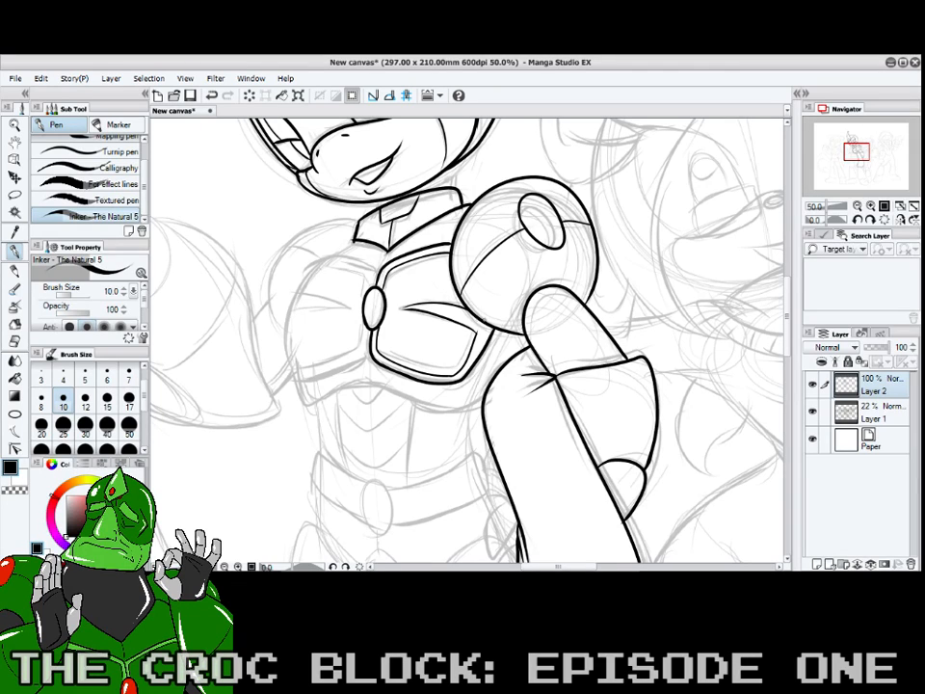
{"action": "left_click_drag", "start_coordinate": [401, 309], "coordinate": [446, 314]}
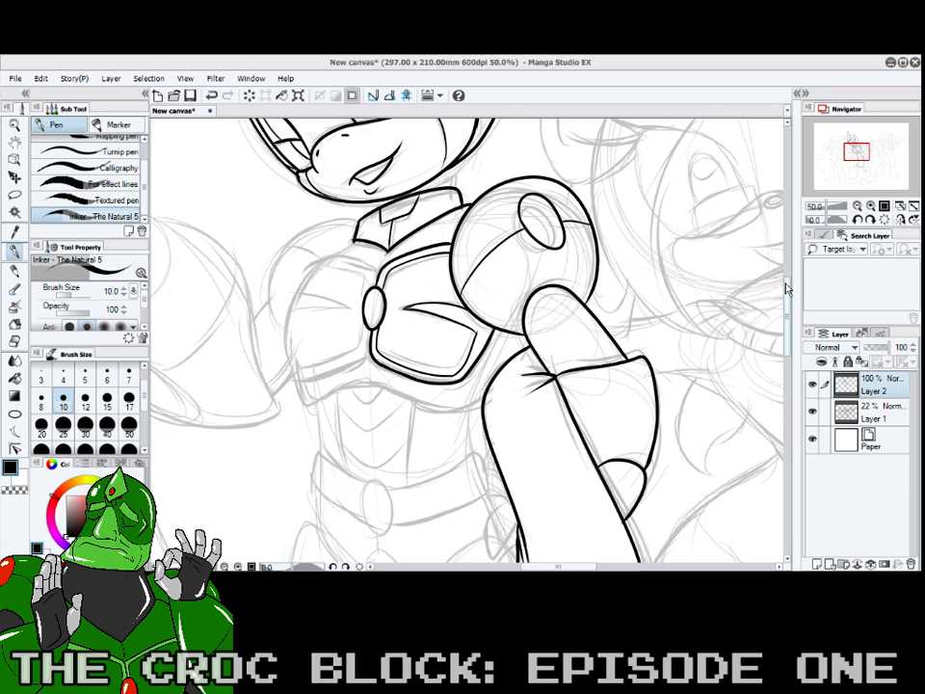
- Ink the rounded outline of the far chest plate and the beginning of the armour's lower rim beneath it
{"action": "left_click_drag", "start_coordinate": [786, 286], "coordinate": [787, 282]}
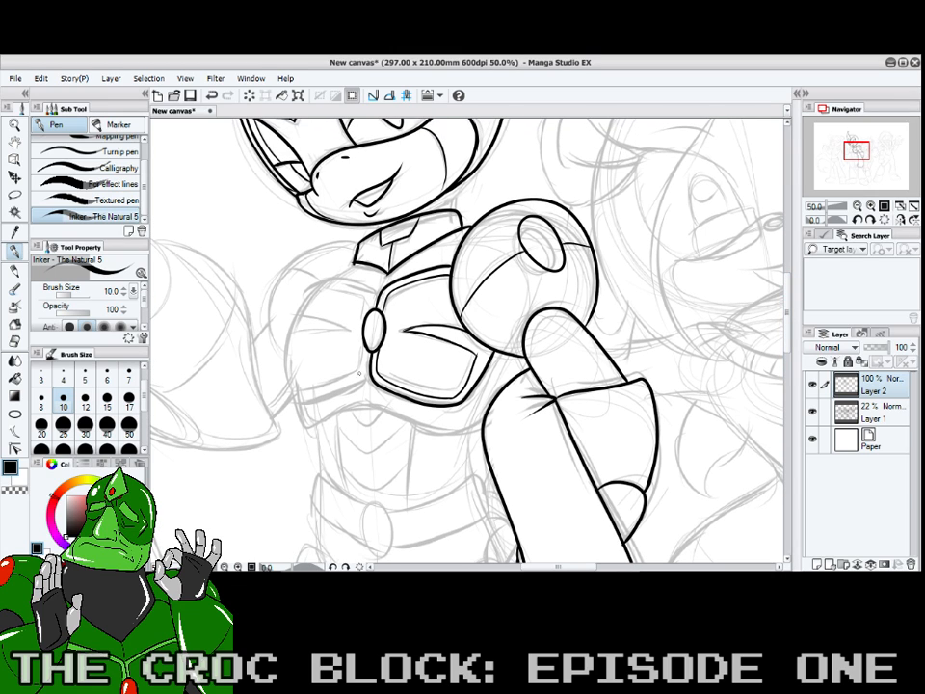
{"action": "left_click_drag", "start_coordinate": [339, 388], "coordinate": [297, 402]}
{"action": "mouse_move", "coordinate": [382, 288]}
{"action": "left_mouse_down"}
{"action": "mouse_move", "coordinate": [328, 274]}
{"action": "mouse_move", "coordinate": [300, 292]}
{"action": "mouse_move", "coordinate": [288, 321]}
{"action": "mouse_move", "coordinate": [292, 397]}
{"action": "left_mouse_up"}
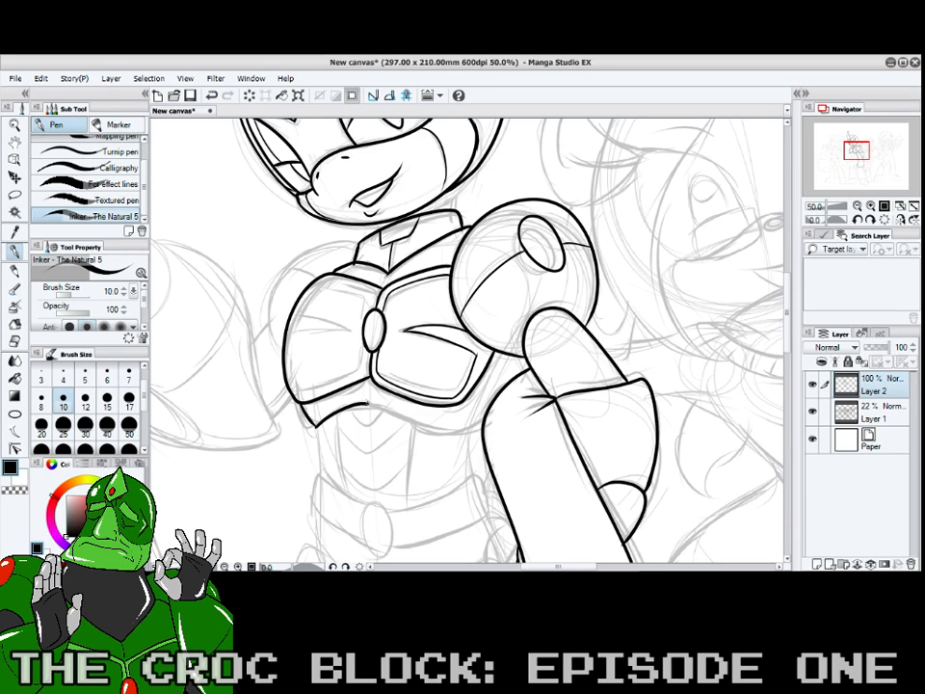
- Complete the chest armour's lower rim and ink the far plate's inner border and crease lines, undoing strokes that miss
{"action": "mouse_move", "coordinate": [275, 302]}
{"action": "left_mouse_down"}
{"action": "mouse_move", "coordinate": [342, 321]}
{"action": "mouse_move", "coordinate": [362, 307]}
{"action": "mouse_move", "coordinate": [370, 279]}
{"action": "left_mouse_up"}
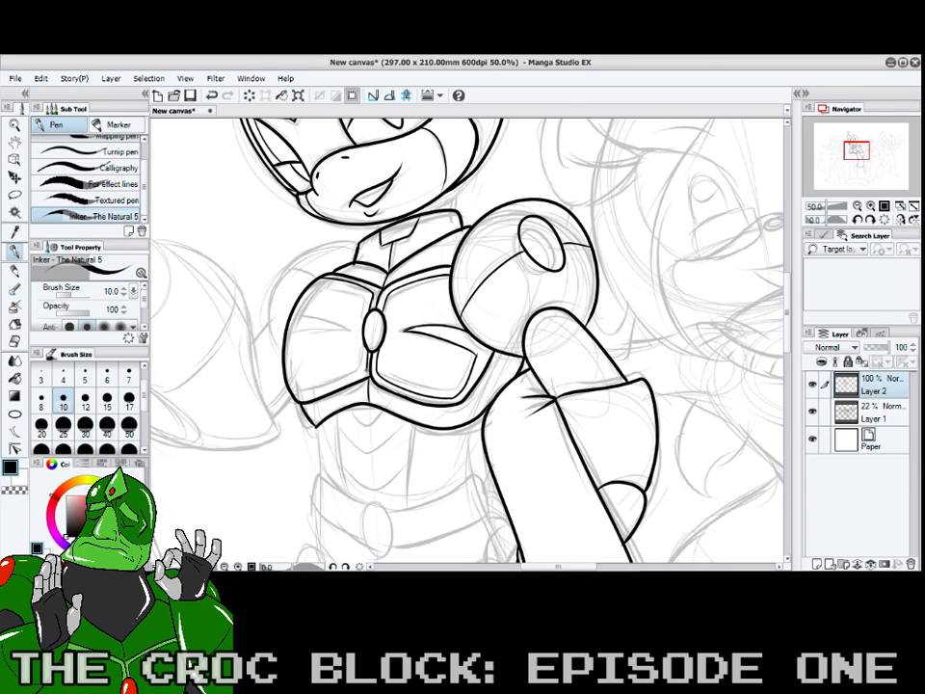
{"action": "key", "text": "ctrl+z"}
{"action": "key", "text": "ctrl+z"}
{"action": "mouse_move", "coordinate": [366, 344]}
{"action": "left_mouse_down"}
{"action": "mouse_move", "coordinate": [363, 375]}
{"action": "mouse_move", "coordinate": [290, 385]}
{"action": "left_mouse_up"}
{"action": "mouse_move", "coordinate": [289, 332]}
{"action": "left_mouse_down"}
{"action": "mouse_move", "coordinate": [351, 334]}
{"action": "mouse_move", "coordinate": [290, 319]}
{"action": "left_mouse_up"}
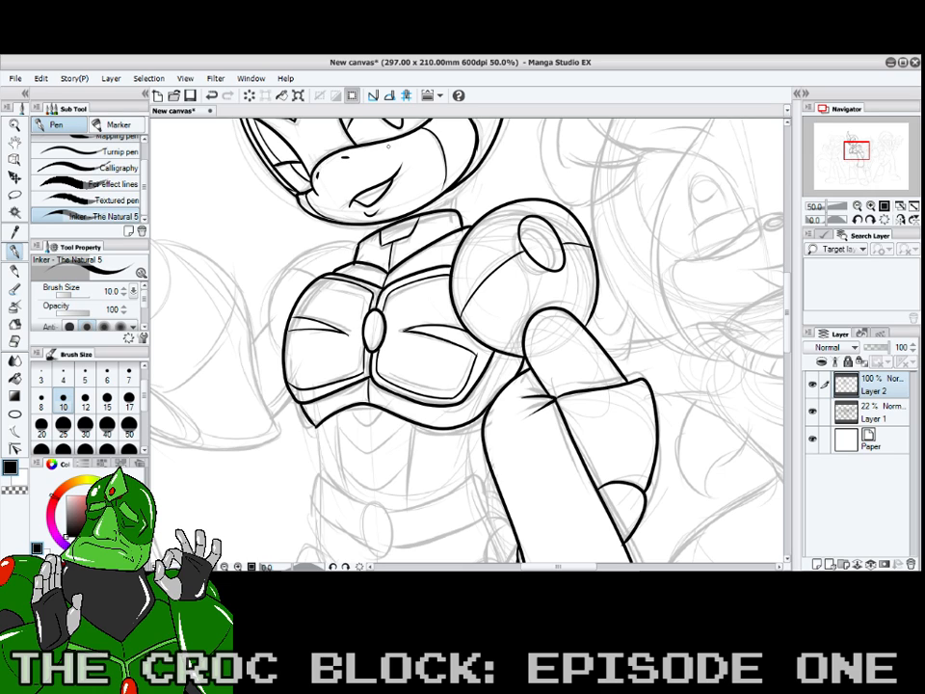
- Ink the stacked V-shaped abdomen plates with their centre lines and sides between the chest armour and the belt
{"action": "left_click_drag", "start_coordinate": [857, 150], "coordinate": [853, 147]}
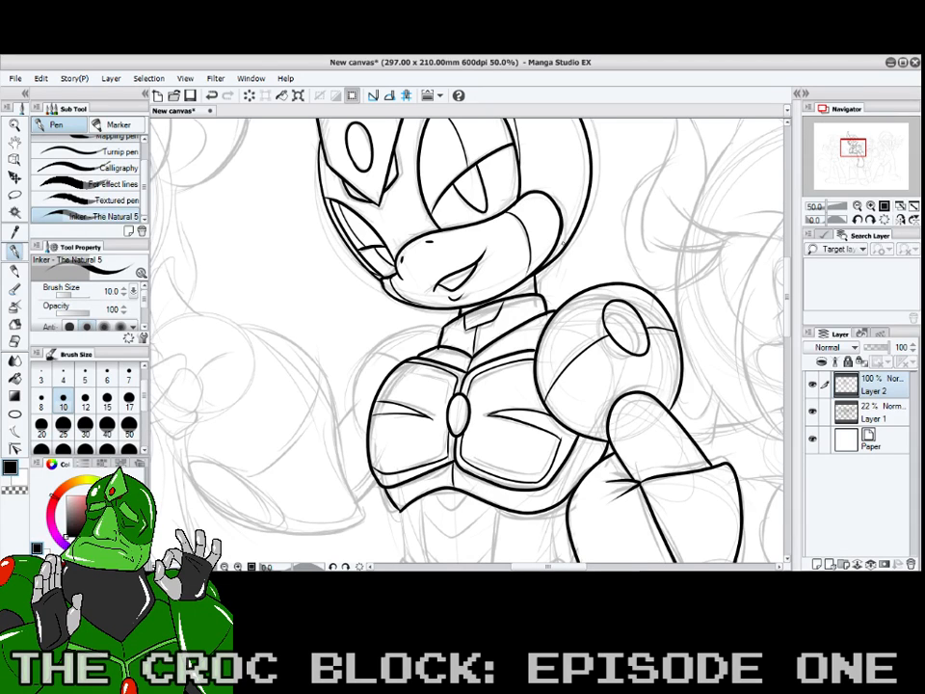
{"action": "left_click_drag", "start_coordinate": [849, 148], "coordinate": [846, 150]}
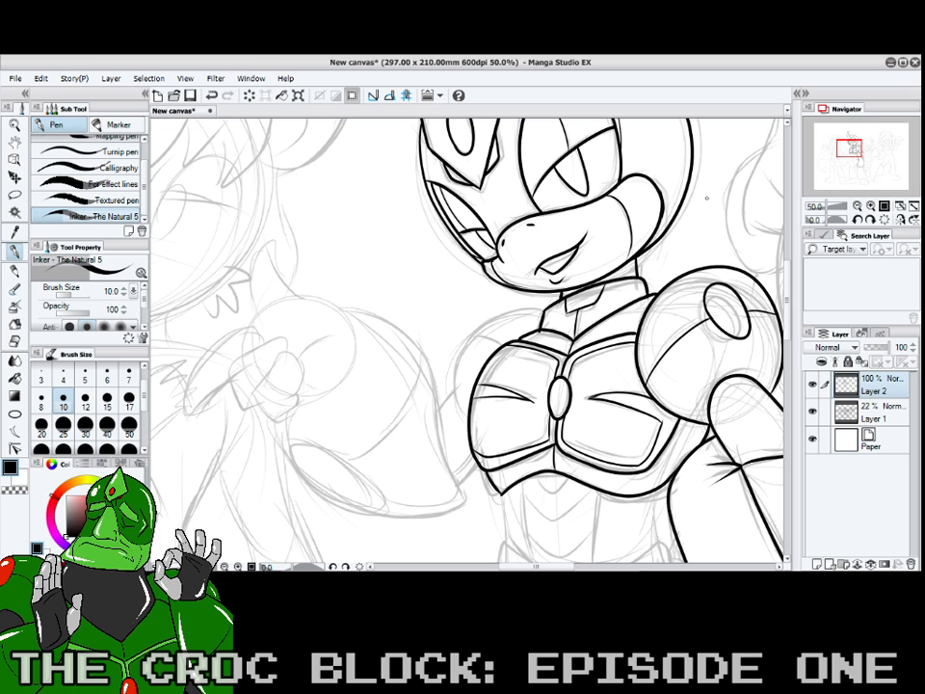
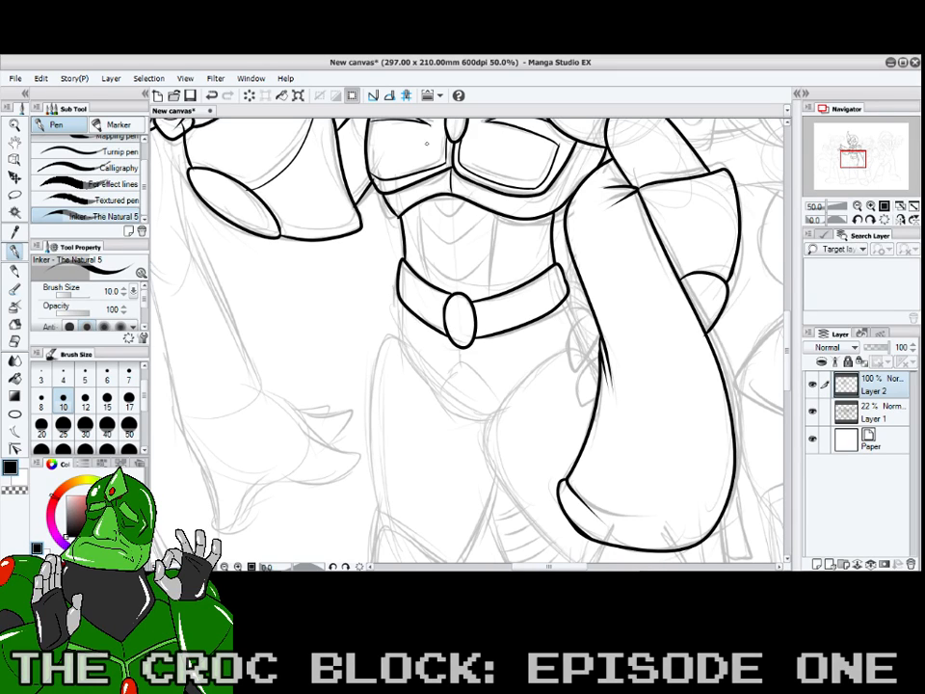
{"action": "mouse_move", "coordinate": [430, 197]}
{"action": "left_mouse_down"}
{"action": "mouse_move", "coordinate": [455, 213]}
{"action": "mouse_move", "coordinate": [467, 199]}
{"action": "mouse_move", "coordinate": [485, 224]}
{"action": "mouse_move", "coordinate": [493, 215]}
{"action": "left_mouse_up"}
{"action": "mouse_move", "coordinate": [422, 220]}
{"action": "left_mouse_down"}
{"action": "mouse_move", "coordinate": [423, 248]}
{"action": "mouse_move", "coordinate": [457, 278]}
{"action": "mouse_move", "coordinate": [491, 252]}
{"action": "mouse_move", "coordinate": [492, 221]}
{"action": "left_mouse_up"}
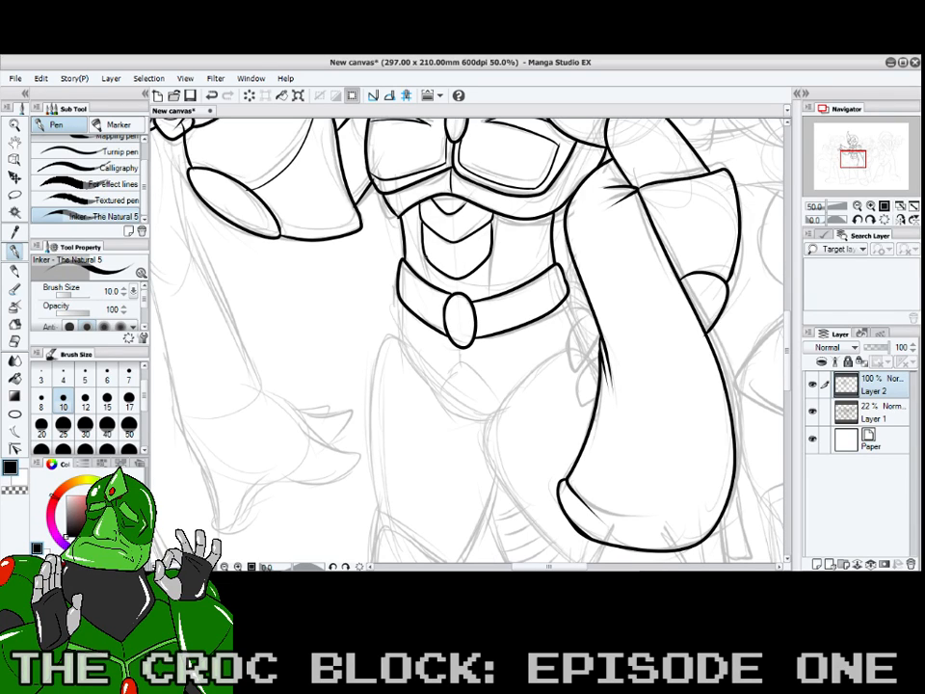
{"action": "left_click_drag", "start_coordinate": [425, 255], "coordinate": [426, 282]}
{"action": "mouse_move", "coordinate": [490, 255]}
{"action": "left_mouse_down"}
{"action": "mouse_move", "coordinate": [488, 293]}
{"action": "mouse_move", "coordinate": [456, 261]}
{"action": "mouse_move", "coordinate": [450, 201]}
{"action": "left_mouse_up"}
- Ink the small rounded overlapping shapes at the hip, tucked beside the near forearm's inner edge
{"action": "scroll", "coordinate": [590, 245], "scroll_direction": "up", "scroll_amount": 3}
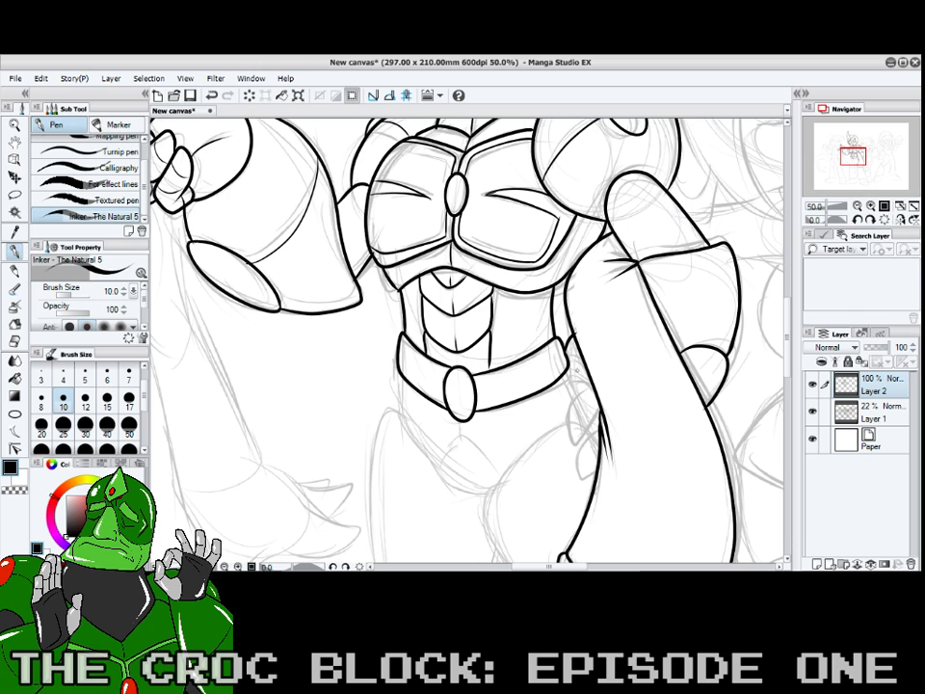
{"action": "mouse_move", "coordinate": [586, 384]}
{"action": "left_mouse_down"}
{"action": "mouse_move", "coordinate": [598, 402]}
{"action": "mouse_move", "coordinate": [585, 432]}
{"action": "mouse_move", "coordinate": [571, 423]}
{"action": "mouse_move", "coordinate": [583, 393]}
{"action": "left_mouse_up"}
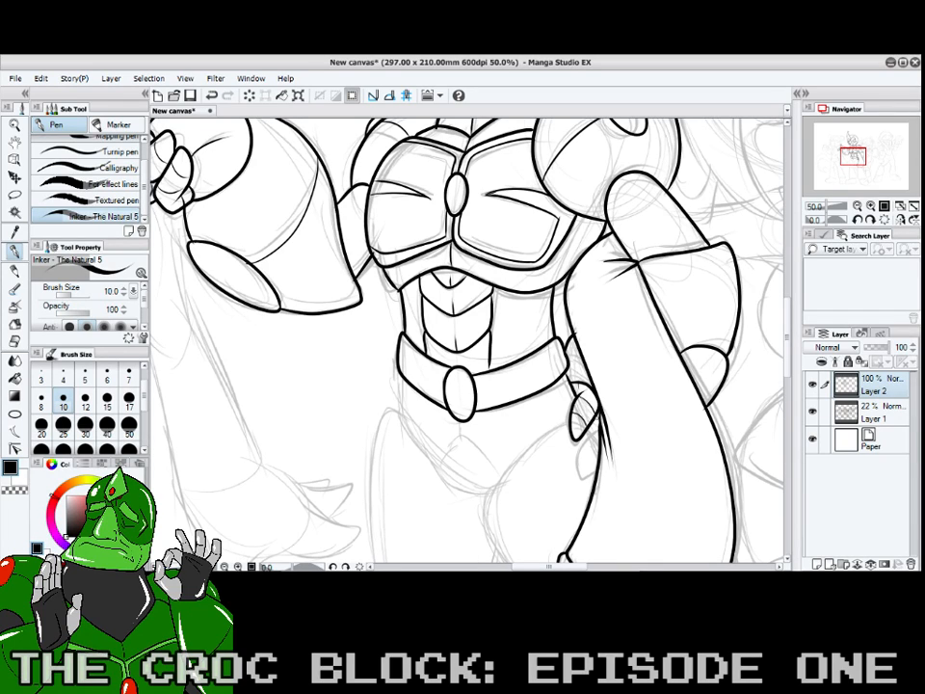
{"action": "mouse_move", "coordinate": [589, 427]}
{"action": "left_mouse_down"}
{"action": "mouse_move", "coordinate": [577, 448]}
{"action": "mouse_move", "coordinate": [583, 465]}
{"action": "mouse_move", "coordinate": [595, 452]}
{"action": "left_mouse_up"}
- Ink the pelvis outline below the belt, the rounded near thigh and the peaked plate at the crotch
{"action": "mouse_move", "coordinate": [786, 314]}
{"action": "left_mouse_down"}
{"action": "mouse_move", "coordinate": [785, 264]}
{"action": "mouse_move", "coordinate": [793, 341]}
{"action": "left_mouse_up"}
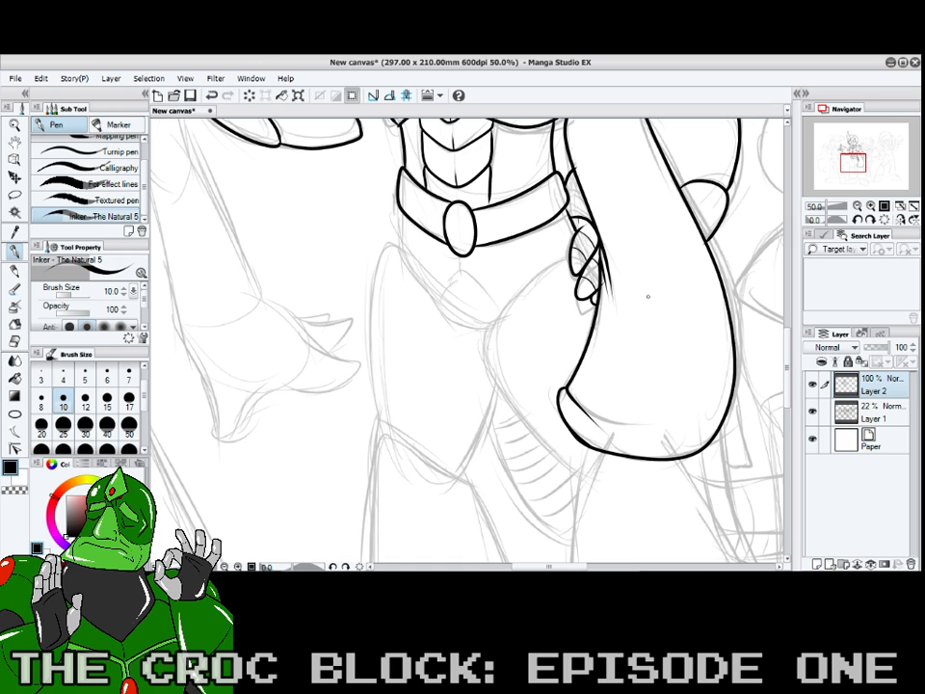
{"action": "left_click_drag", "start_coordinate": [786, 361], "coordinate": [787, 360]}
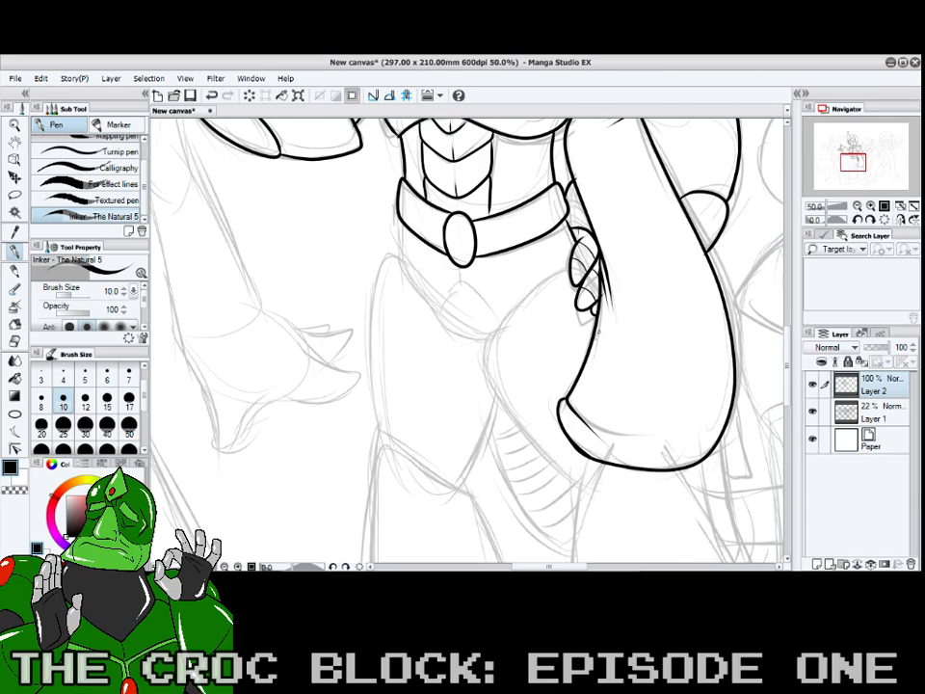
{"action": "mouse_move", "coordinate": [398, 214]}
{"action": "left_mouse_down"}
{"action": "mouse_move", "coordinate": [392, 254]}
{"action": "mouse_move", "coordinate": [440, 319]}
{"action": "mouse_move", "coordinate": [487, 328]}
{"action": "left_mouse_up"}
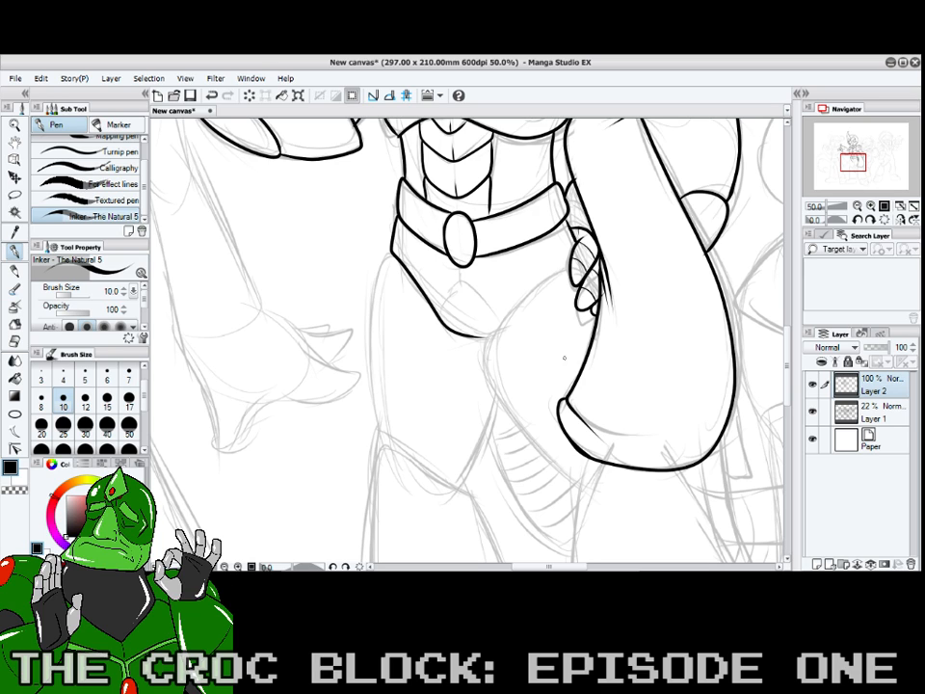
{"action": "mouse_move", "coordinate": [580, 484]}
{"action": "left_mouse_down"}
{"action": "mouse_move", "coordinate": [523, 426]}
{"action": "mouse_move", "coordinate": [496, 371]}
{"action": "mouse_move", "coordinate": [494, 338]}
{"action": "mouse_move", "coordinate": [537, 290]}
{"action": "mouse_move", "coordinate": [571, 274]}
{"action": "left_mouse_up"}
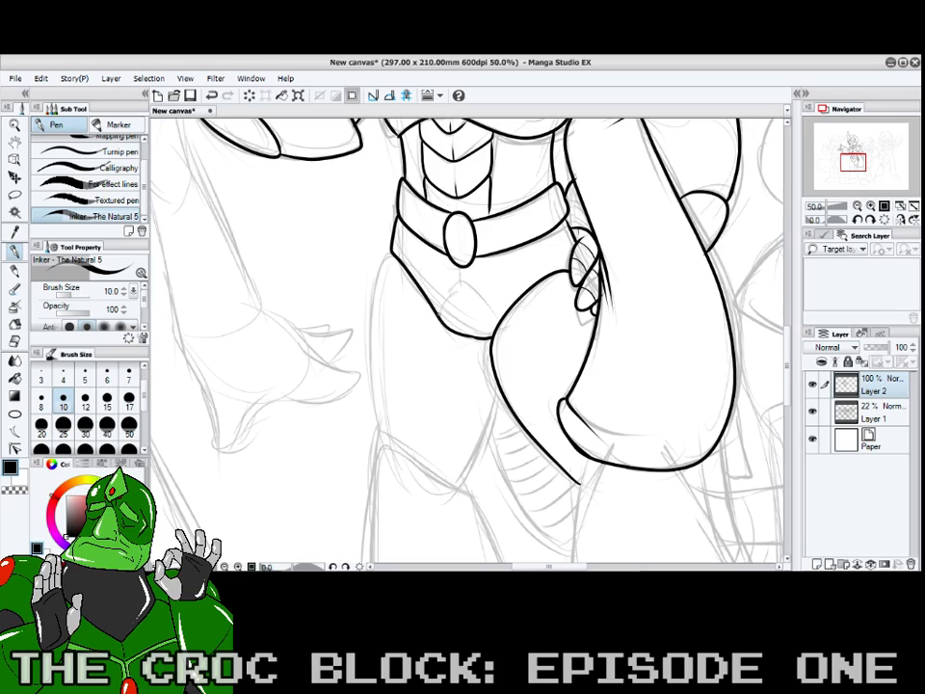
{"action": "mouse_move", "coordinate": [438, 316]}
{"action": "left_mouse_down"}
{"action": "mouse_move", "coordinate": [465, 281]}
{"action": "mouse_move", "coordinate": [499, 323]}
{"action": "left_mouse_up"}
- Ink the near lower leg with two long flaring sides from below the forearm and an arched lower edge between its corners
{"action": "mouse_move", "coordinate": [850, 166]}
{"action": "left_mouse_down"}
{"action": "mouse_move", "coordinate": [855, 160]}
{"action": "mouse_move", "coordinate": [856, 169]}
{"action": "left_mouse_up"}
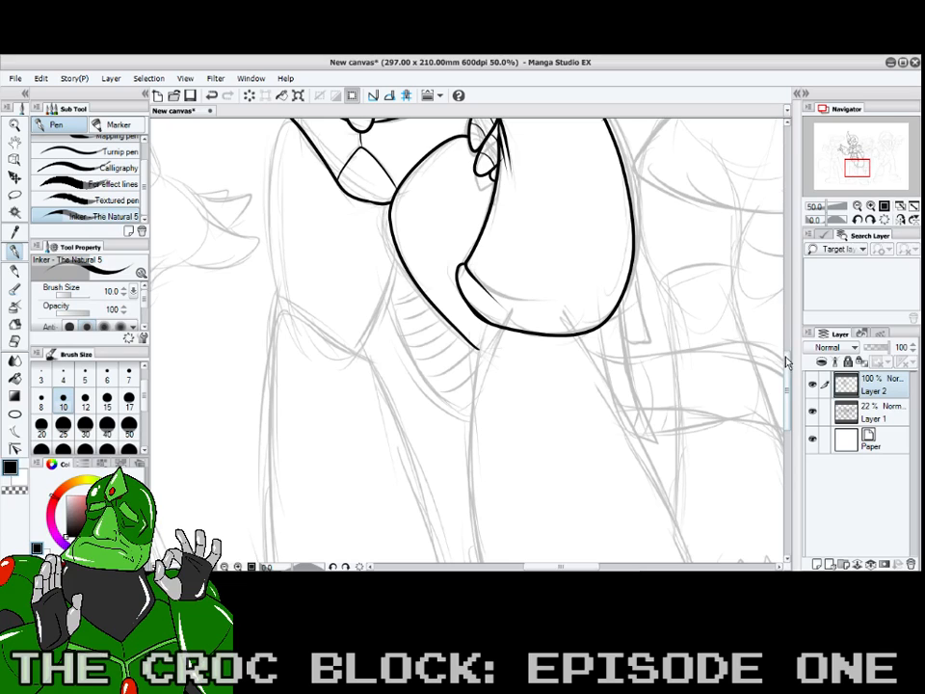
{"action": "left_click_drag", "start_coordinate": [786, 359], "coordinate": [789, 389]}
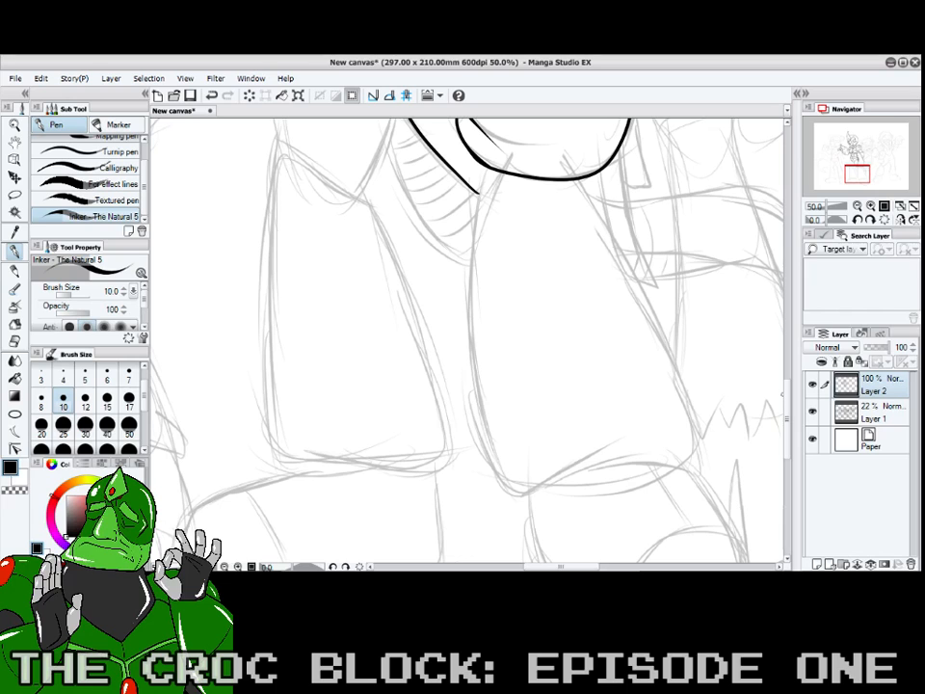
{"action": "left_click_drag", "start_coordinate": [853, 172], "coordinate": [855, 165]}
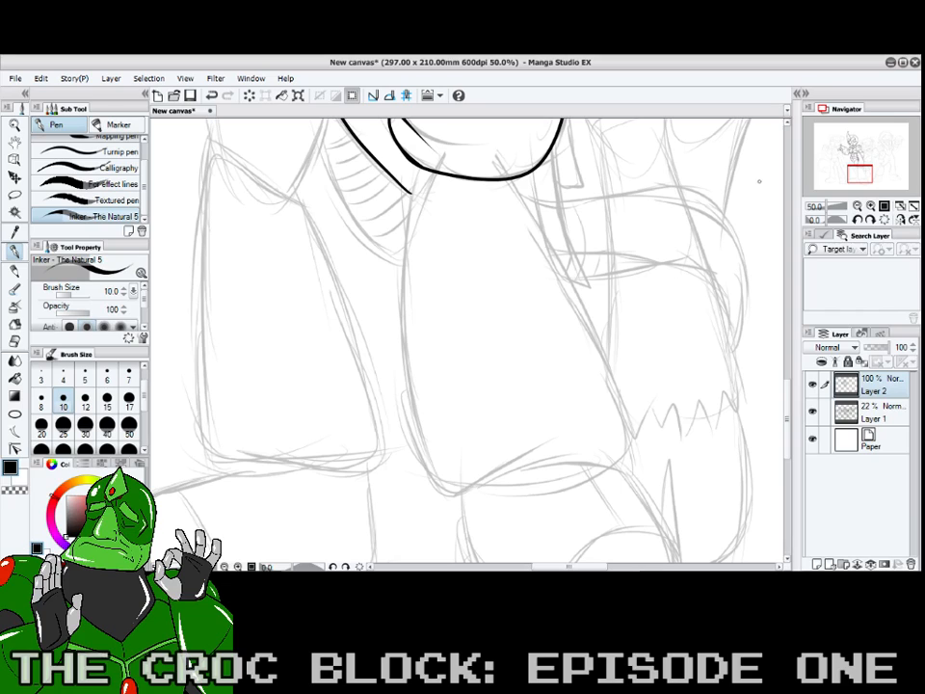
{"action": "mouse_move", "coordinate": [418, 166]}
{"action": "left_mouse_down"}
{"action": "mouse_move", "coordinate": [406, 249]}
{"action": "mouse_move", "coordinate": [414, 364]}
{"action": "mouse_move", "coordinate": [463, 508]}
{"action": "left_mouse_up"}
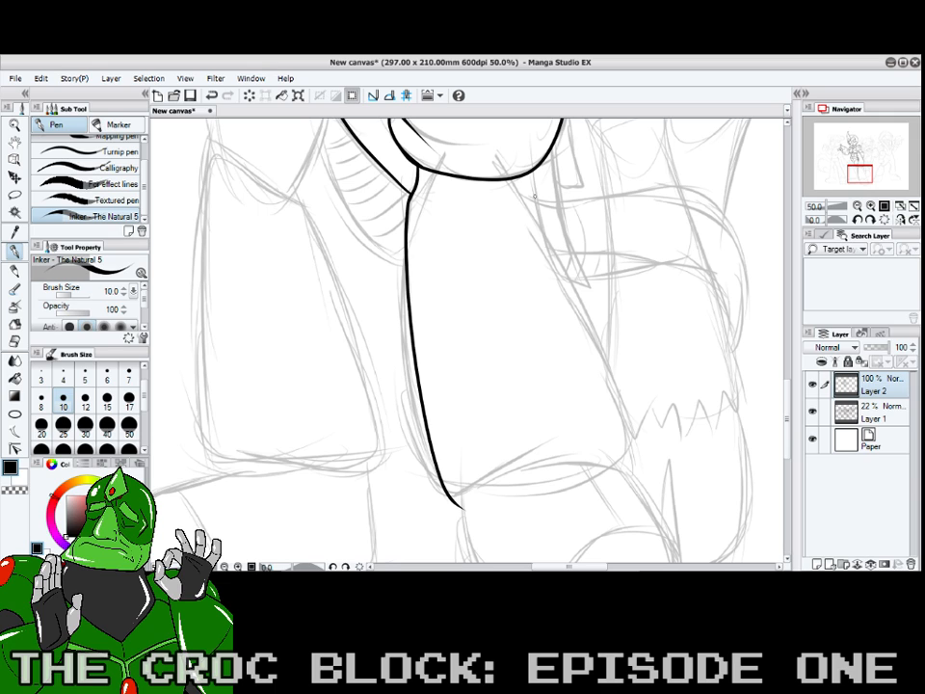
{"action": "mouse_move", "coordinate": [518, 176]}
{"action": "left_mouse_down"}
{"action": "mouse_move", "coordinate": [615, 377]}
{"action": "mouse_move", "coordinate": [632, 472]}
{"action": "left_mouse_up"}
{"action": "scroll", "coordinate": [792, 404], "scroll_direction": "down", "scroll_amount": 2}
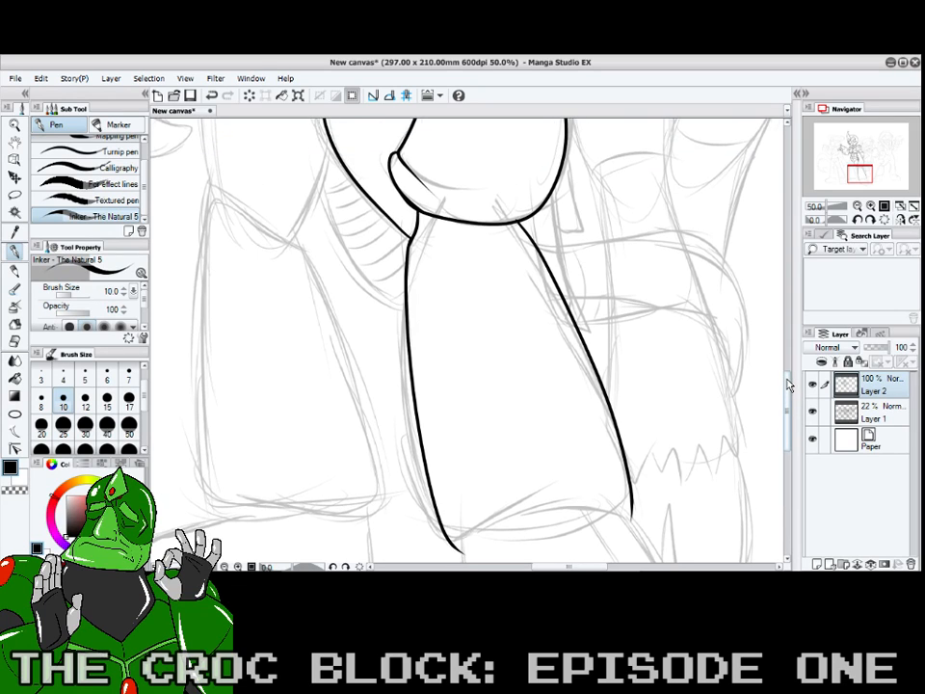
{"action": "mouse_move", "coordinate": [462, 436]}
{"action": "left_mouse_down"}
{"action": "mouse_move", "coordinate": [548, 363]}
{"action": "mouse_move", "coordinate": [597, 355]}
{"action": "mouse_move", "coordinate": [631, 400]}
{"action": "left_mouse_up"}
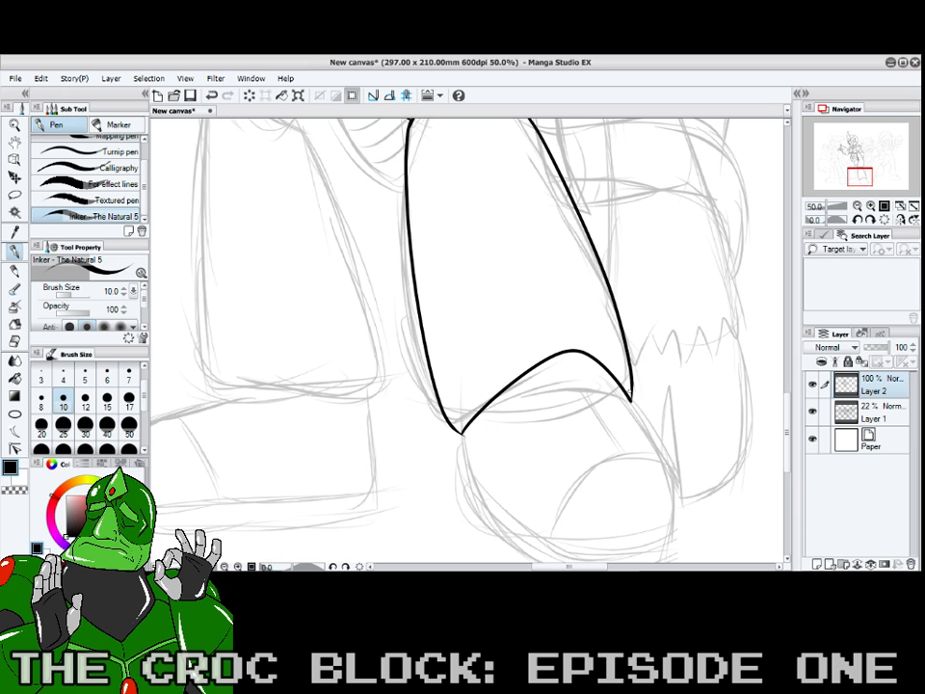
- Ink the far thigh with a curved outer side from the hip and a short inner edge down to the knee
{"action": "mouse_move", "coordinate": [787, 393]}
{"action": "left_mouse_down"}
{"action": "mouse_move", "coordinate": [788, 318]}
{"action": "mouse_move", "coordinate": [791, 365]}
{"action": "left_mouse_up"}
{"action": "left_click_drag", "start_coordinate": [849, 167], "coordinate": [841, 158]}
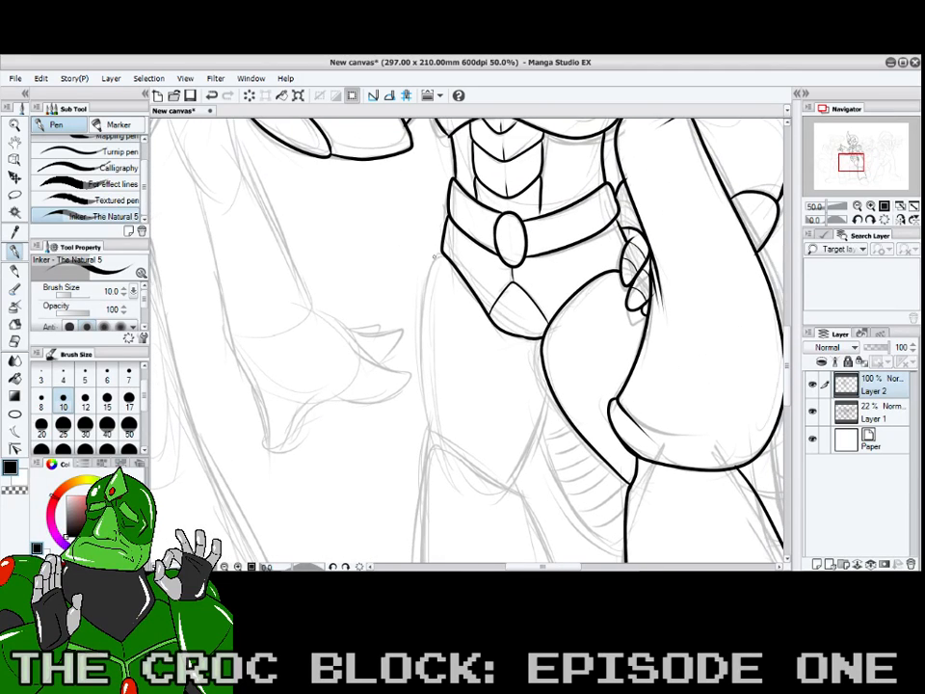
{"action": "mouse_move", "coordinate": [441, 253]}
{"action": "left_mouse_down"}
{"action": "mouse_move", "coordinate": [421, 332]}
{"action": "mouse_move", "coordinate": [443, 446]}
{"action": "left_mouse_up"}
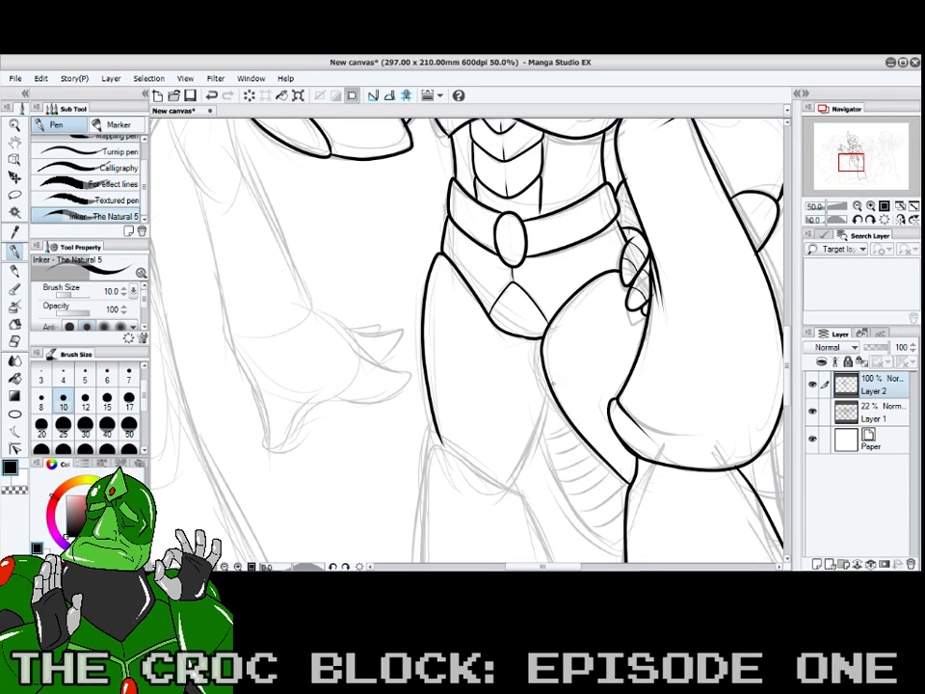
{"action": "left_click_drag", "start_coordinate": [552, 389], "coordinate": [522, 487]}
- Ink the far lower leg as a flared boot shaft with a slanted knee edge, two long sides and a gently curved hem
{"action": "mouse_move", "coordinate": [788, 362]}
{"action": "left_mouse_down"}
{"action": "mouse_move", "coordinate": [787, 399]}
{"action": "mouse_move", "coordinate": [788, 391]}
{"action": "left_mouse_up"}
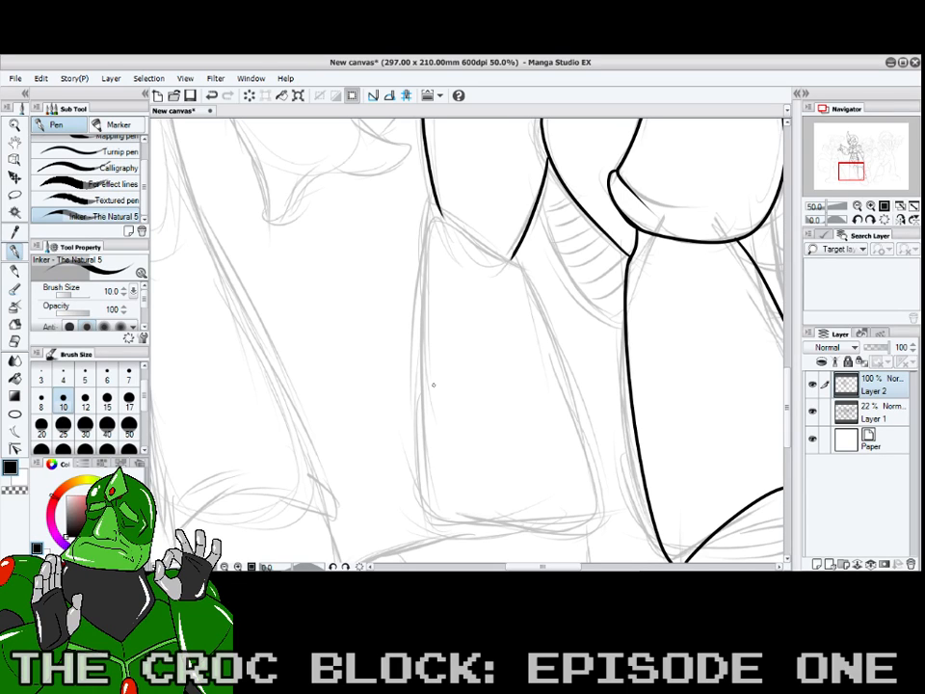
{"action": "scroll", "coordinate": [439, 400], "scroll_direction": "down", "scroll_amount": 1}
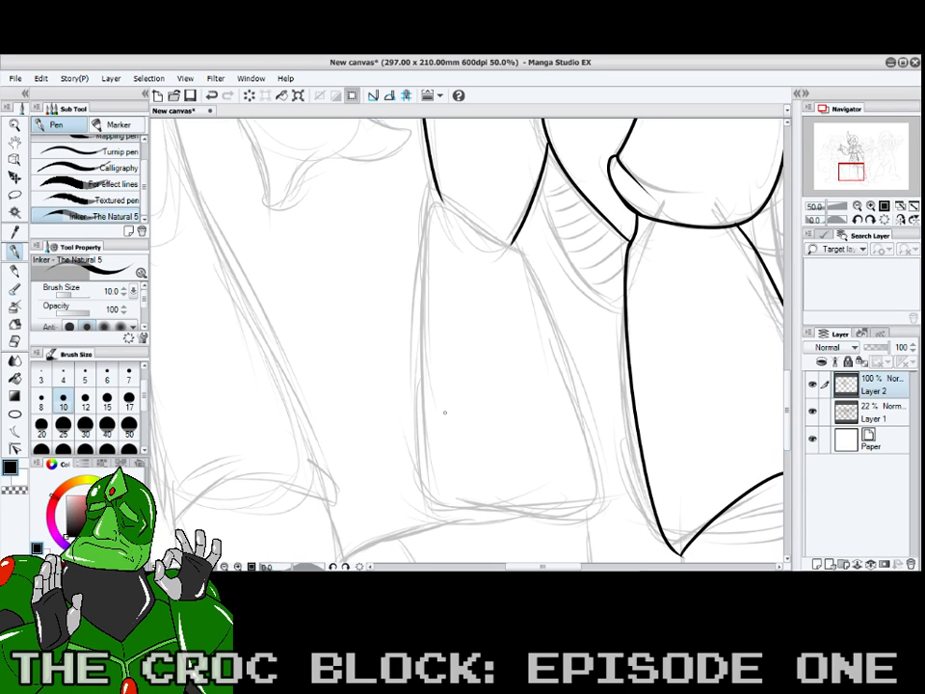
{"action": "mouse_move", "coordinate": [437, 518]}
{"action": "left_mouse_down"}
{"action": "mouse_move", "coordinate": [415, 387]}
{"action": "mouse_move", "coordinate": [429, 211]}
{"action": "mouse_move", "coordinate": [440, 200]}
{"action": "mouse_move", "coordinate": [512, 241]}
{"action": "left_mouse_up"}
{"action": "mouse_move", "coordinate": [516, 243]}
{"action": "left_mouse_down"}
{"action": "mouse_move", "coordinate": [549, 292]}
{"action": "mouse_move", "coordinate": [606, 480]}
{"action": "mouse_move", "coordinate": [607, 526]}
{"action": "mouse_move", "coordinate": [576, 536]}
{"action": "left_mouse_up"}
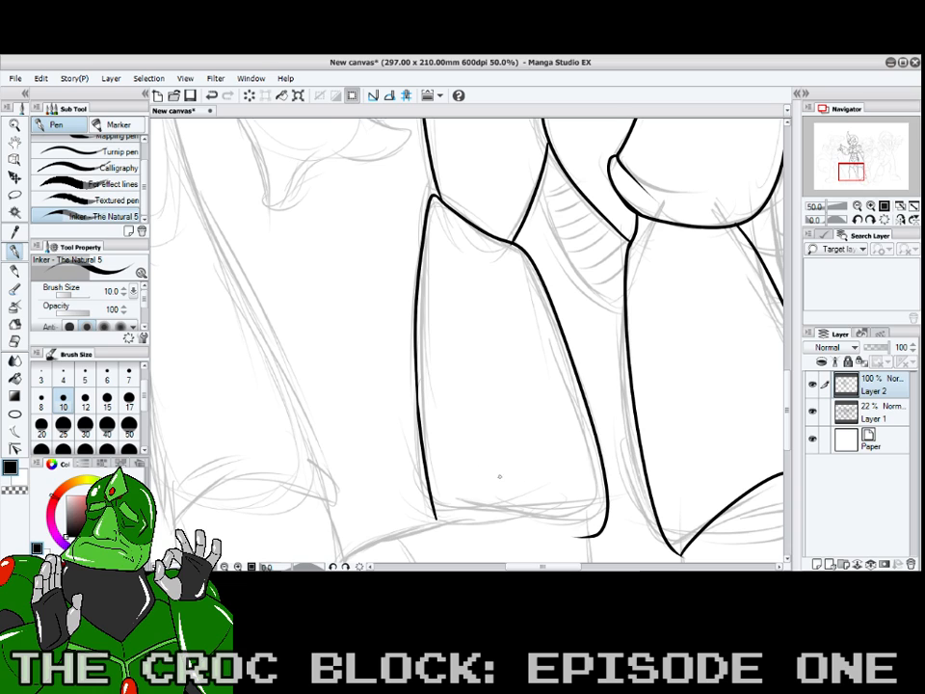
{"action": "left_click_drag", "start_coordinate": [437, 519], "coordinate": [591, 537]}
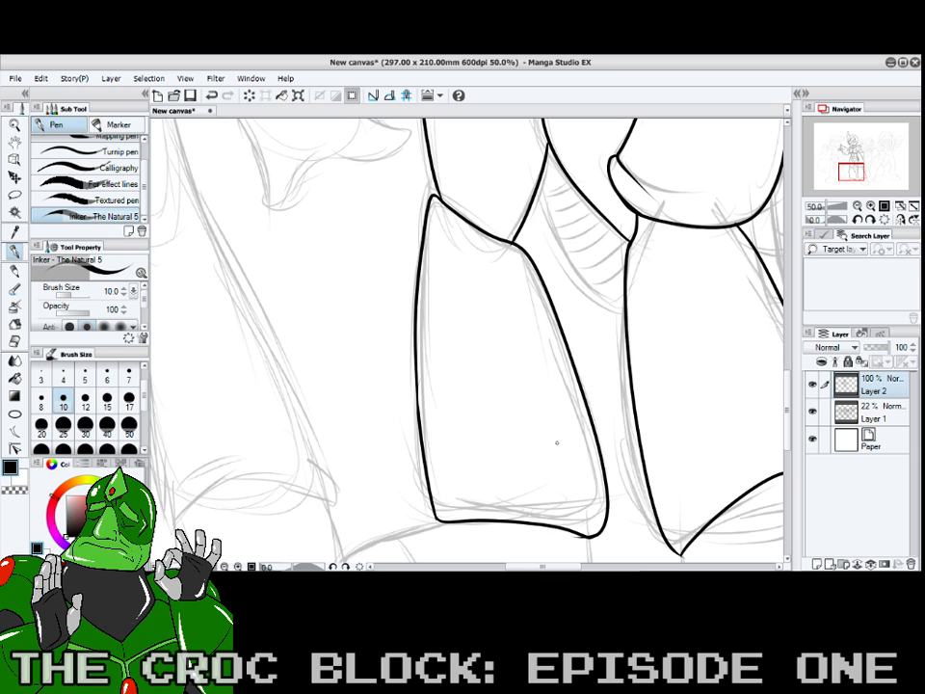
- Ink the far foot beneath the boot shaft with a rounded toe, straight heel and nearly flat sole
{"action": "left_click_drag", "start_coordinate": [786, 389], "coordinate": [789, 422]}
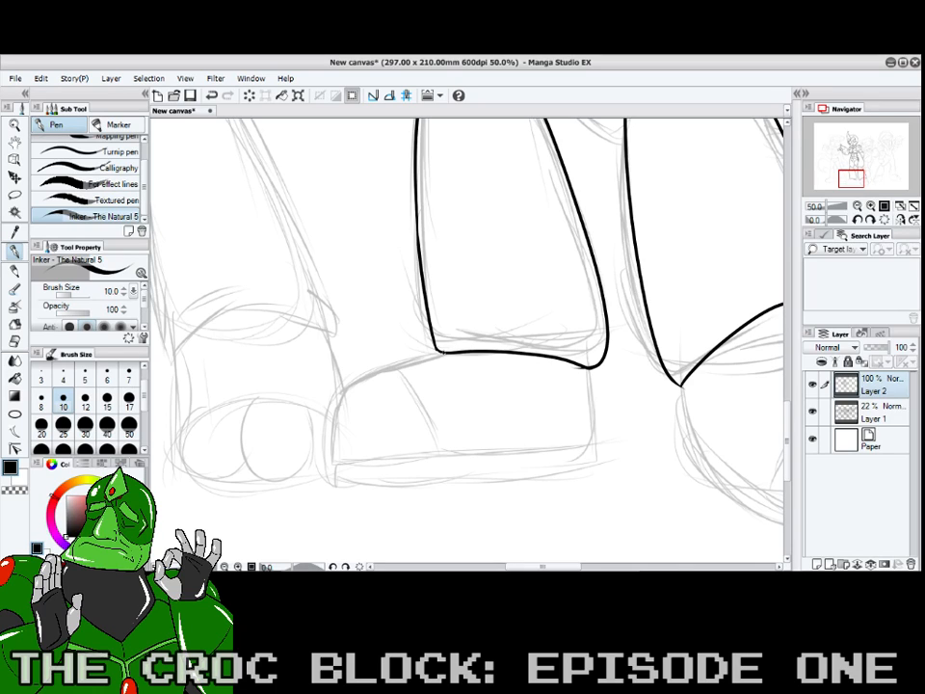
{"action": "mouse_move", "coordinate": [443, 352]}
{"action": "left_mouse_down"}
{"action": "mouse_move", "coordinate": [355, 380]}
{"action": "mouse_move", "coordinate": [341, 401]}
{"action": "mouse_move", "coordinate": [344, 469]}
{"action": "left_mouse_up"}
{"action": "mouse_move", "coordinate": [592, 373]}
{"action": "left_mouse_down"}
{"action": "mouse_move", "coordinate": [592, 445]}
{"action": "mouse_move", "coordinate": [518, 463]}
{"action": "mouse_move", "coordinate": [350, 467]}
{"action": "mouse_move", "coordinate": [410, 466]}
{"action": "left_mouse_up"}
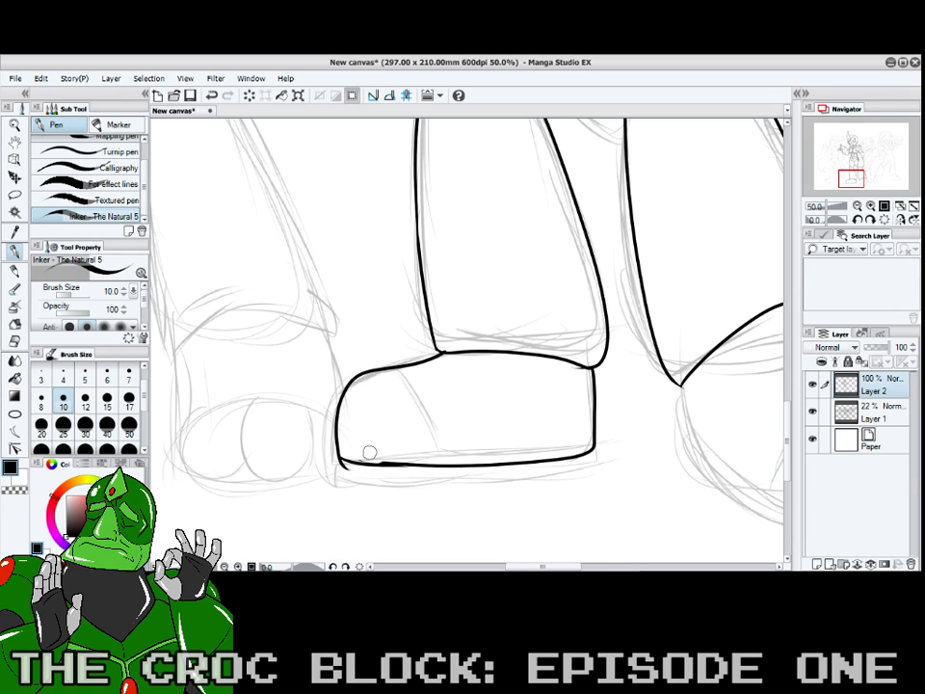
- Clean up the far foot's lower front edge with a smooth stroke from the toe corner into the nearly flat base line
{"action": "left_click_drag", "start_coordinate": [397, 459], "coordinate": [421, 460]}
{"action": "left_click_drag", "start_coordinate": [351, 471], "coordinate": [355, 474]}
{"action": "left_click_drag", "start_coordinate": [346, 459], "coordinate": [458, 469]}
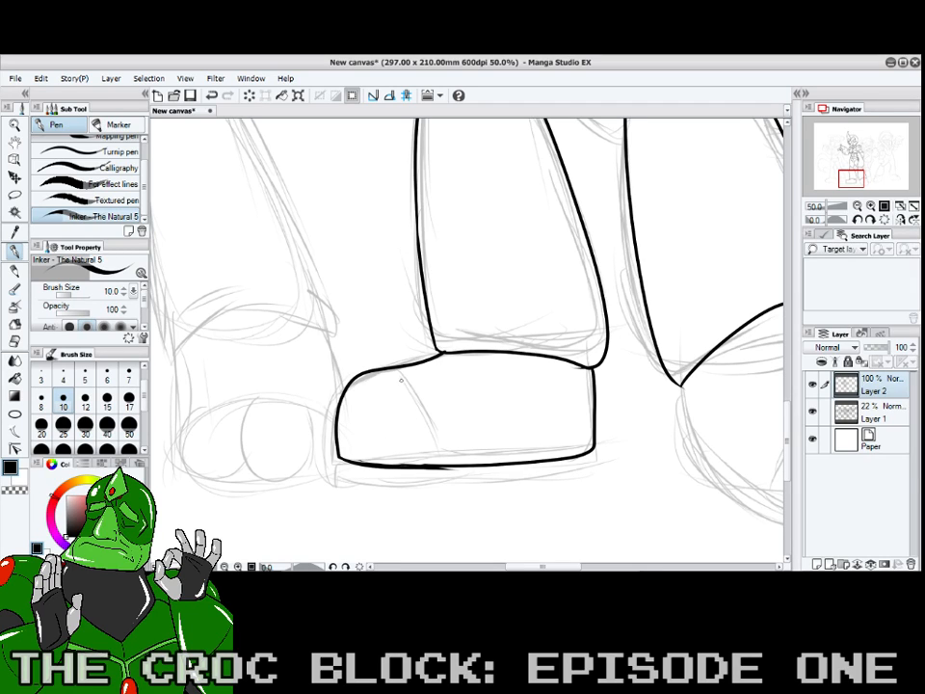
{"action": "key", "text": "ctrl+z"}
{"action": "left_click_drag", "start_coordinate": [344, 458], "coordinate": [426, 468]}
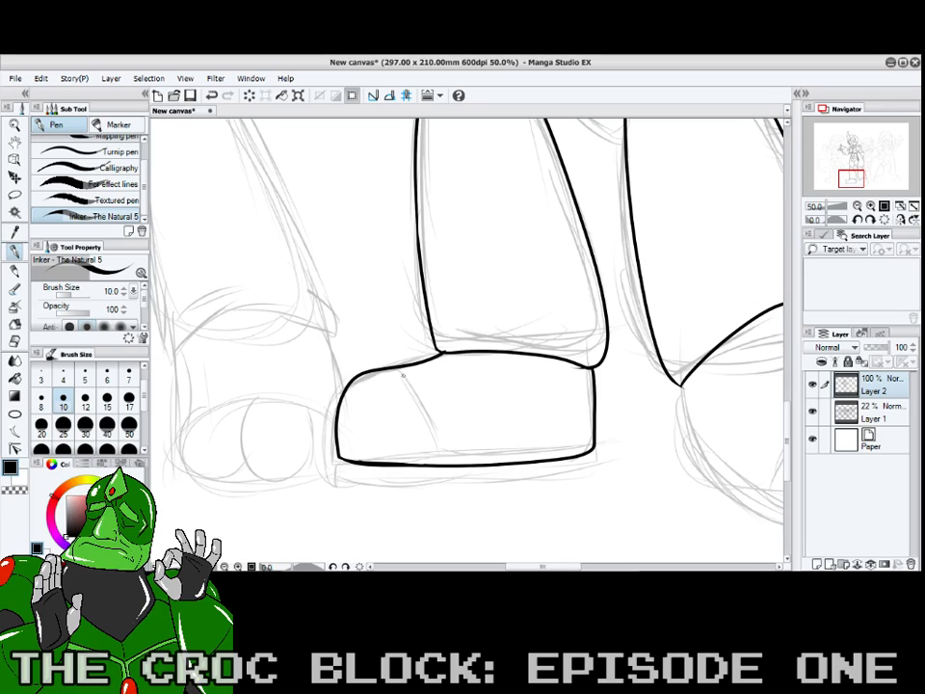
- Ink the far shoe's curved toe-cap seam and a thin sole beneath it with a small notch before the heel
{"action": "mouse_move", "coordinate": [403, 367]}
{"action": "left_mouse_down"}
{"action": "mouse_move", "coordinate": [439, 437]}
{"action": "mouse_move", "coordinate": [441, 460]}
{"action": "left_mouse_up"}
{"action": "mouse_move", "coordinate": [338, 458]}
{"action": "left_mouse_down"}
{"action": "mouse_move", "coordinate": [338, 466]}
{"action": "mouse_move", "coordinate": [363, 476]}
{"action": "left_mouse_up"}
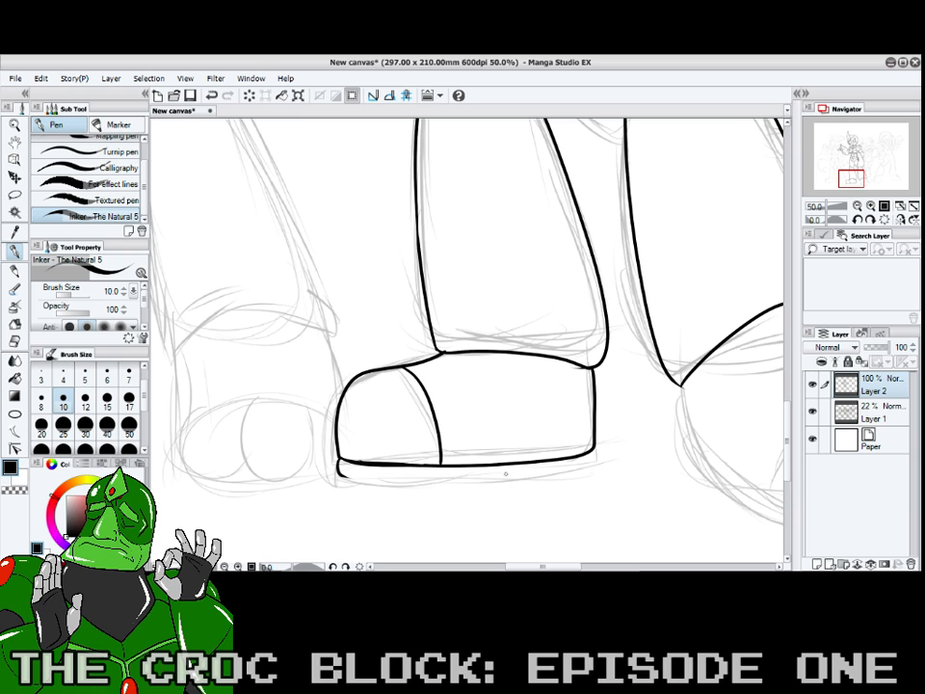
{"action": "left_click_drag", "start_coordinate": [509, 466], "coordinate": [506, 477]}
{"action": "mouse_move", "coordinate": [344, 473]}
{"action": "left_mouse_down"}
{"action": "mouse_move", "coordinate": [461, 487]}
{"action": "mouse_move", "coordinate": [541, 478]}
{"action": "left_mouse_up"}
{"action": "mouse_move", "coordinate": [593, 450]}
{"action": "left_mouse_down"}
{"action": "mouse_move", "coordinate": [585, 473]}
{"action": "mouse_move", "coordinate": [530, 479]}
{"action": "left_mouse_up"}
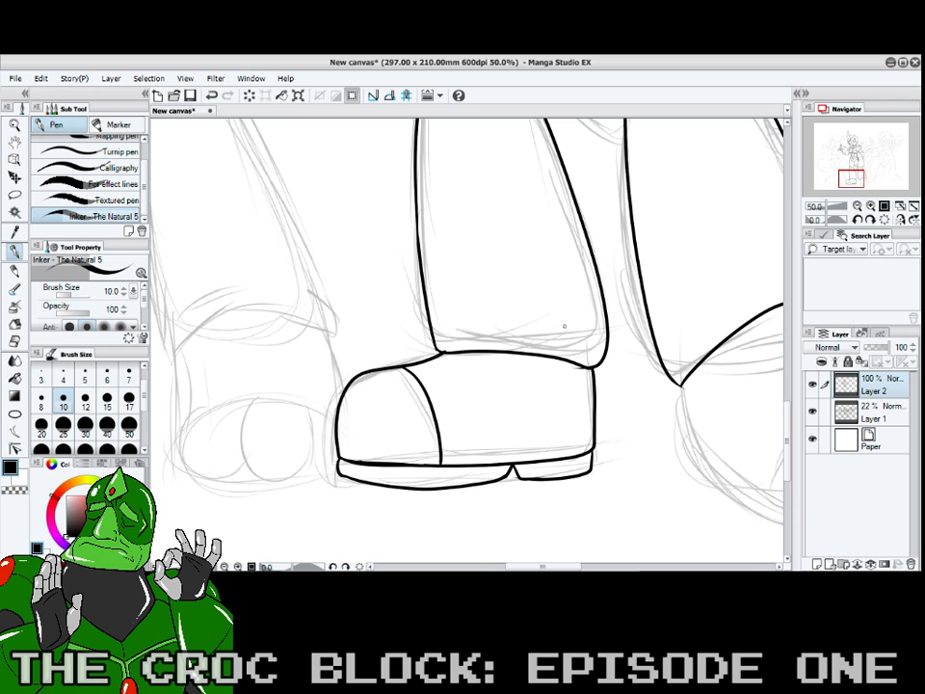
- Ink the near foot's outline below the arched boot hem, with sloping sides and a rounded lower edge at the toe
{"action": "left_click_drag", "start_coordinate": [851, 181], "coordinate": [851, 174]}
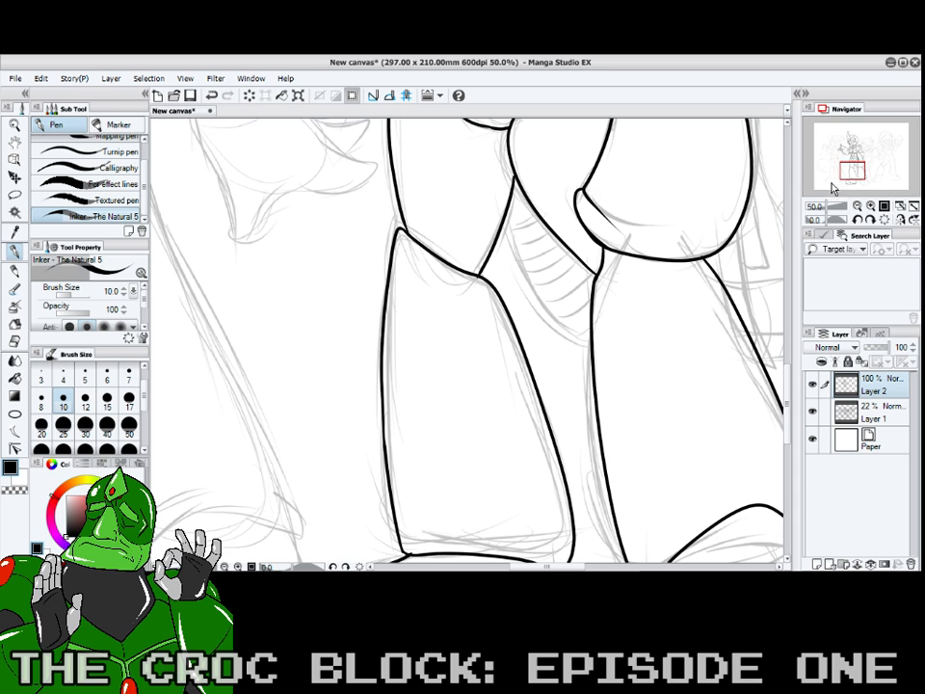
{"action": "left_click_drag", "start_coordinate": [835, 183], "coordinate": [850, 183]}
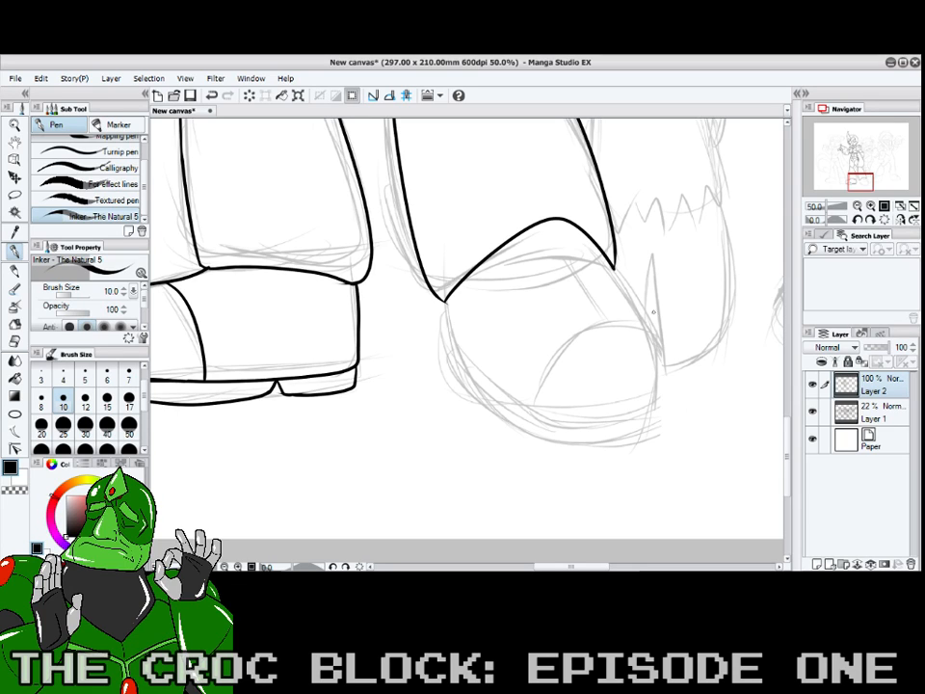
{"action": "mouse_move", "coordinate": [614, 267]}
{"action": "left_mouse_down"}
{"action": "mouse_move", "coordinate": [648, 324]}
{"action": "mouse_move", "coordinate": [653, 409]}
{"action": "left_mouse_up"}
{"action": "mouse_move", "coordinate": [449, 301]}
{"action": "left_mouse_down"}
{"action": "mouse_move", "coordinate": [456, 360]}
{"action": "mouse_move", "coordinate": [522, 406]}
{"action": "mouse_move", "coordinate": [591, 427]}
{"action": "mouse_move", "coordinate": [653, 410]}
{"action": "left_mouse_up"}
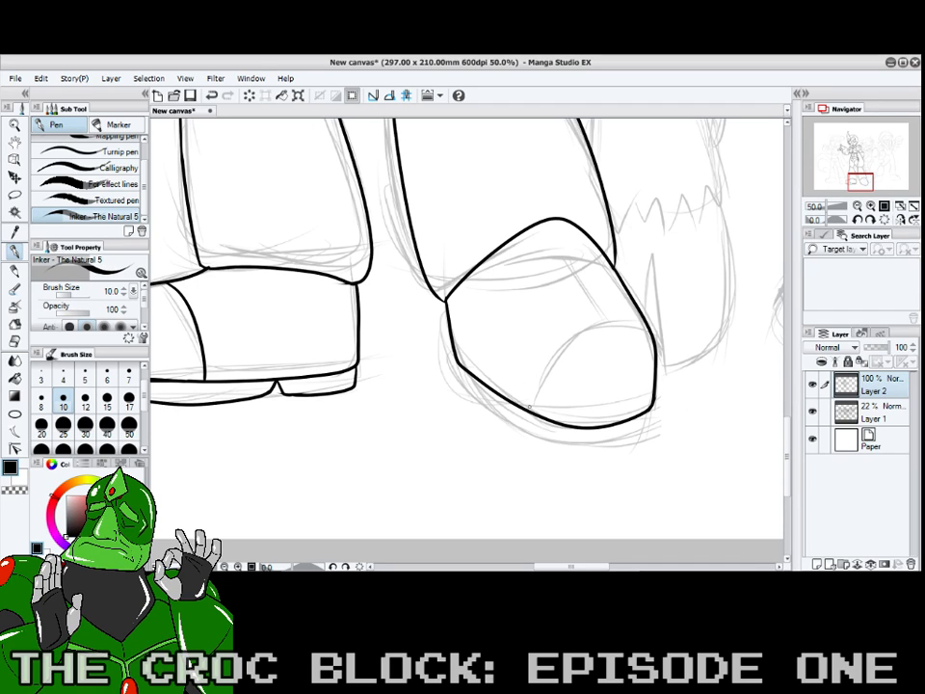
- Ink the near shoe's curved sole with a notched heel, an arched toe-cap seam and the detail line below the boot hem
{"action": "left_click_drag", "start_coordinate": [489, 394], "coordinate": [498, 411]}
{"action": "mouse_move", "coordinate": [655, 408]}
{"action": "left_mouse_down"}
{"action": "mouse_move", "coordinate": [608, 444]}
{"action": "mouse_move", "coordinate": [546, 436]}
{"action": "mouse_move", "coordinate": [516, 426]}
{"action": "mouse_move", "coordinate": [492, 402]}
{"action": "left_mouse_up"}
{"action": "left_click_drag", "start_coordinate": [486, 401], "coordinate": [494, 405]}
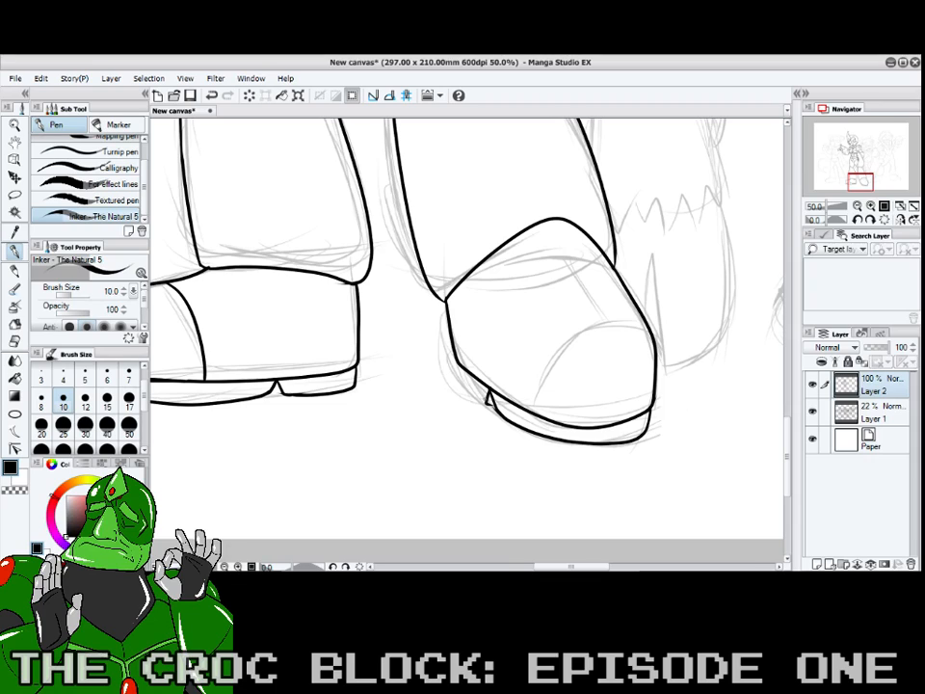
{"action": "mouse_move", "coordinate": [457, 363]}
{"action": "left_mouse_down"}
{"action": "mouse_move", "coordinate": [459, 379]}
{"action": "mouse_move", "coordinate": [489, 404]}
{"action": "left_mouse_up"}
{"action": "mouse_move", "coordinate": [532, 406]}
{"action": "left_mouse_down"}
{"action": "mouse_move", "coordinate": [578, 334]}
{"action": "mouse_move", "coordinate": [615, 314]}
{"action": "mouse_move", "coordinate": [653, 335]}
{"action": "left_mouse_up"}
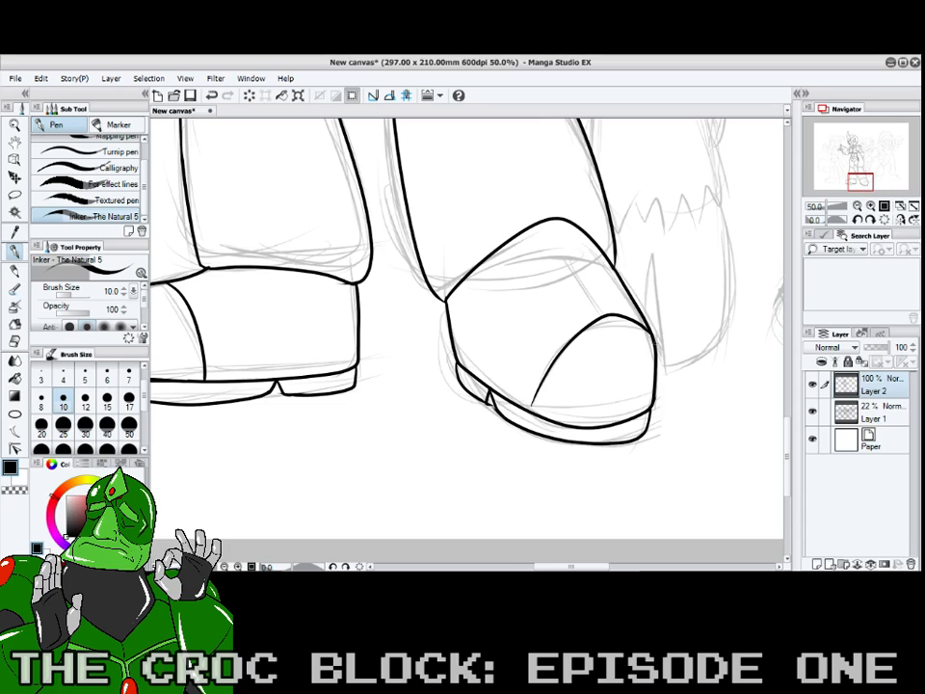
{"action": "mouse_move", "coordinate": [522, 232]}
{"action": "left_mouse_down"}
{"action": "mouse_move", "coordinate": [578, 236]}
{"action": "mouse_move", "coordinate": [575, 259]}
{"action": "mouse_move", "coordinate": [599, 306]}
{"action": "left_mouse_up"}
- Ink the tail section between the legs with a curved outer edge and a row of short curved cross stripes
{"action": "left_click_drag", "start_coordinate": [789, 433], "coordinate": [787, 370]}
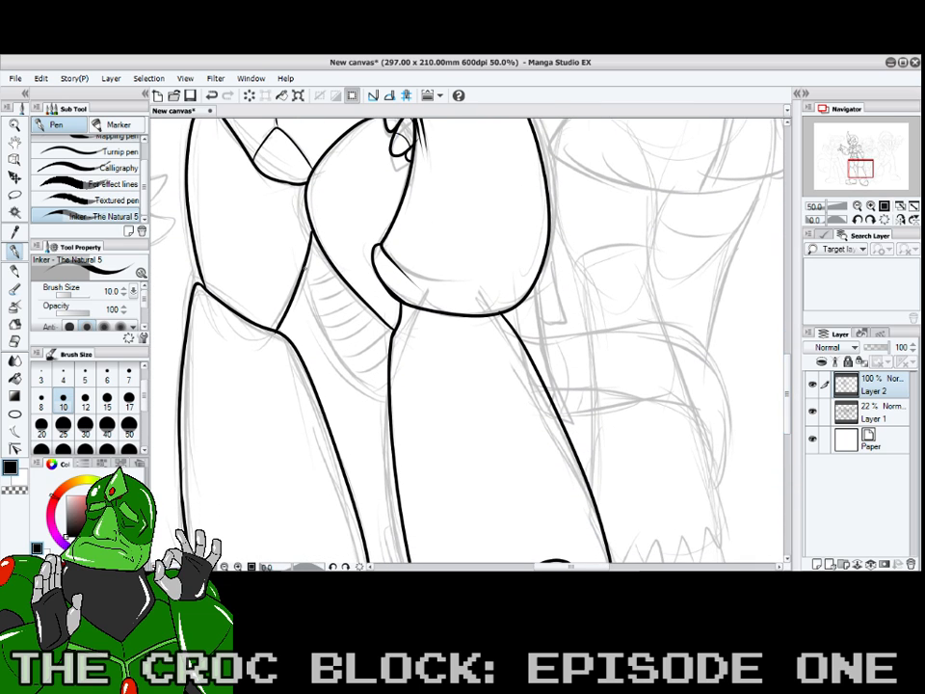
{"action": "mouse_move", "coordinate": [304, 268]}
{"action": "left_mouse_down"}
{"action": "mouse_move", "coordinate": [322, 324]}
{"action": "mouse_move", "coordinate": [381, 395]}
{"action": "left_mouse_up"}
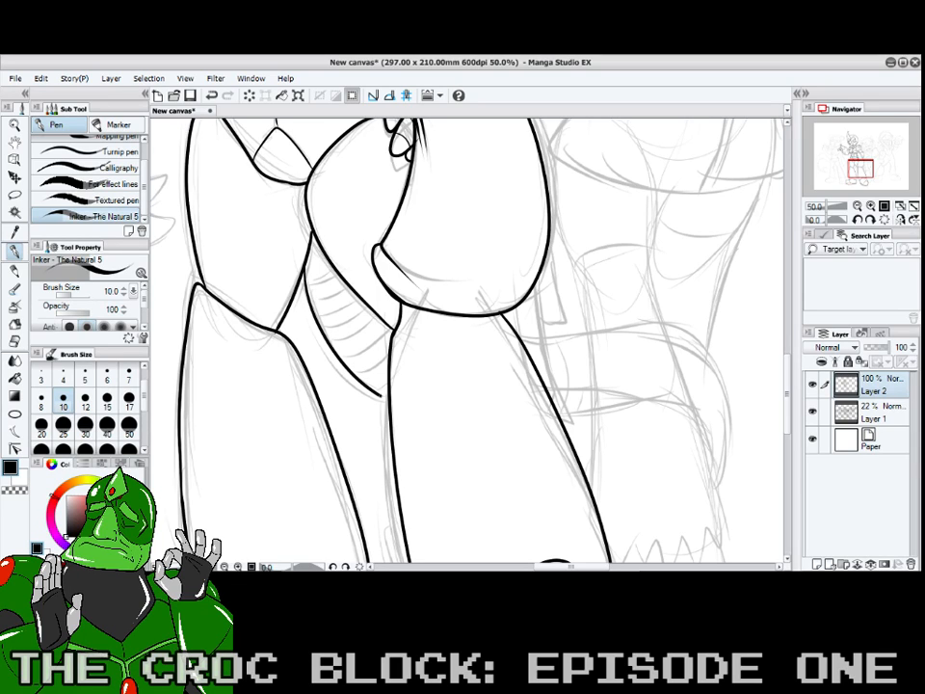
{"action": "mouse_move", "coordinate": [306, 264]}
{"action": "left_mouse_down"}
{"action": "mouse_move", "coordinate": [326, 258]}
{"action": "mouse_move", "coordinate": [344, 312]}
{"action": "mouse_move", "coordinate": [359, 326]}
{"action": "mouse_move", "coordinate": [389, 327]}
{"action": "left_mouse_up"}
{"action": "mouse_move", "coordinate": [356, 380]}
{"action": "left_mouse_down"}
{"action": "mouse_move", "coordinate": [389, 358]}
{"action": "mouse_move", "coordinate": [389, 383]}
{"action": "left_mouse_up"}
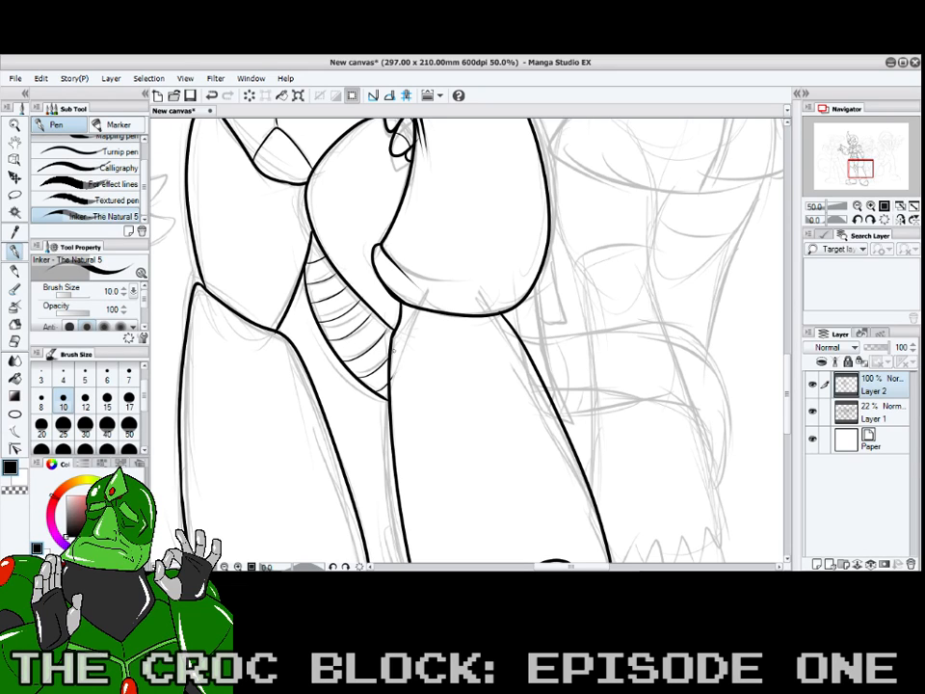
- Ink the tail emerging behind the near leg as two long curves that taper to a downward-pointing tip
{"action": "mouse_move", "coordinate": [864, 173]}
{"action": "left_mouse_down"}
{"action": "mouse_move", "coordinate": [857, 147]}
{"action": "mouse_move", "coordinate": [868, 151]}
{"action": "mouse_move", "coordinate": [845, 161]}
{"action": "mouse_move", "coordinate": [845, 148]}
{"action": "mouse_move", "coordinate": [853, 170]}
{"action": "mouse_move", "coordinate": [865, 171]}
{"action": "left_mouse_up"}
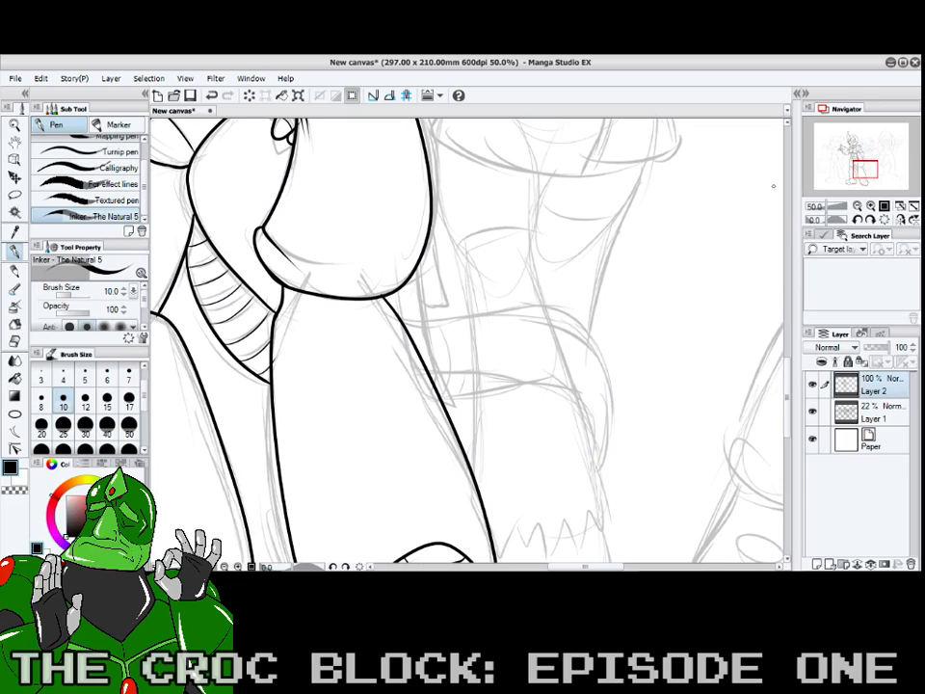
{"action": "mouse_move", "coordinate": [399, 318]}
{"action": "left_mouse_down"}
{"action": "mouse_move", "coordinate": [485, 320]}
{"action": "mouse_move", "coordinate": [588, 372]}
{"action": "mouse_move", "coordinate": [606, 461]}
{"action": "left_mouse_up"}
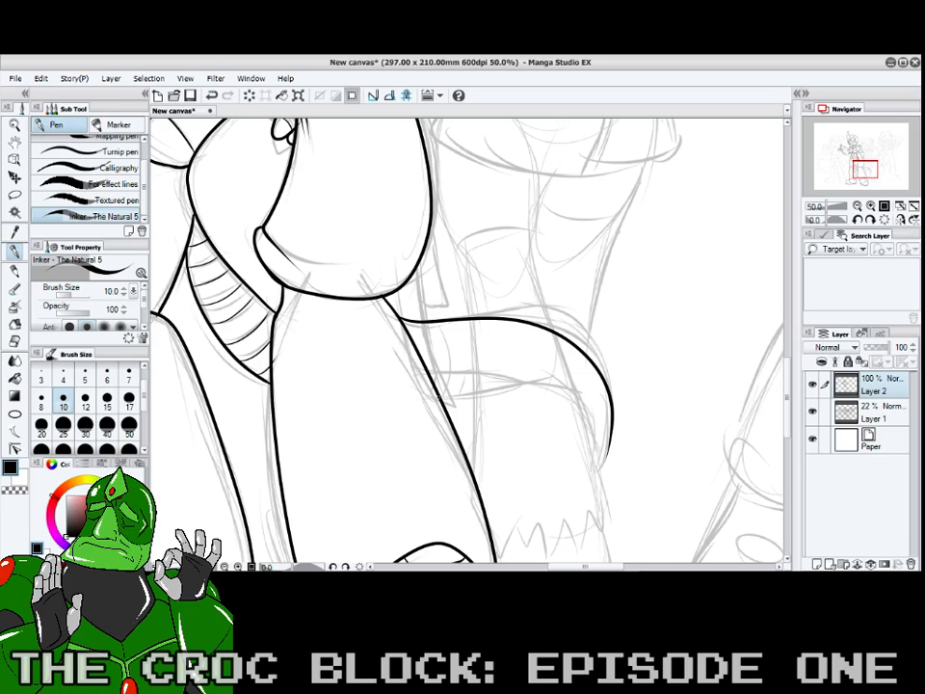
{"action": "mouse_move", "coordinate": [439, 398]}
{"action": "left_mouse_down"}
{"action": "mouse_move", "coordinate": [482, 387]}
{"action": "mouse_move", "coordinate": [564, 391]}
{"action": "mouse_move", "coordinate": [595, 420]}
{"action": "mouse_move", "coordinate": [606, 461]}
{"action": "left_mouse_up"}
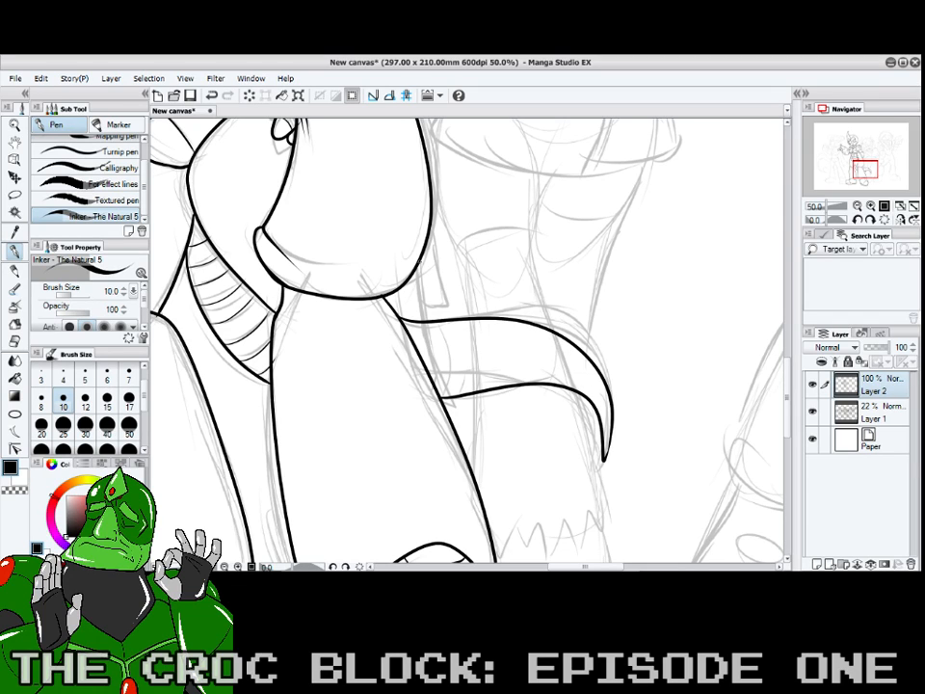
- Ink the pointed strip hanging below the forearm over the tail base and the short angular flap behind it
{"action": "left_click_drag", "start_coordinate": [418, 263], "coordinate": [453, 403]}
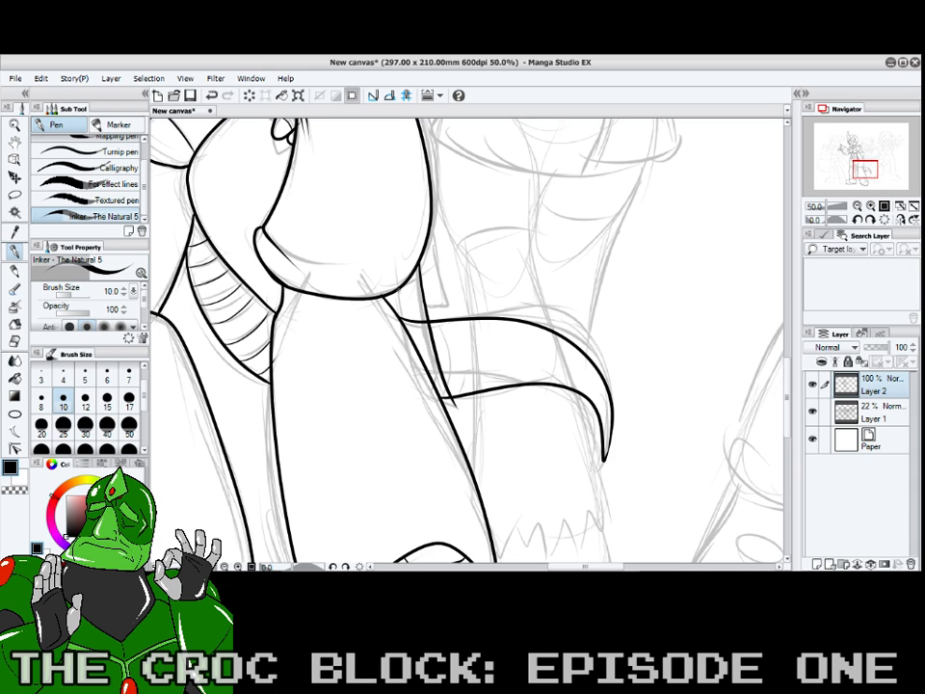
{"action": "mouse_move", "coordinate": [398, 291]}
{"action": "left_mouse_down"}
{"action": "mouse_move", "coordinate": [413, 370]}
{"action": "mouse_move", "coordinate": [437, 401]}
{"action": "mouse_move", "coordinate": [453, 406]}
{"action": "left_mouse_up"}
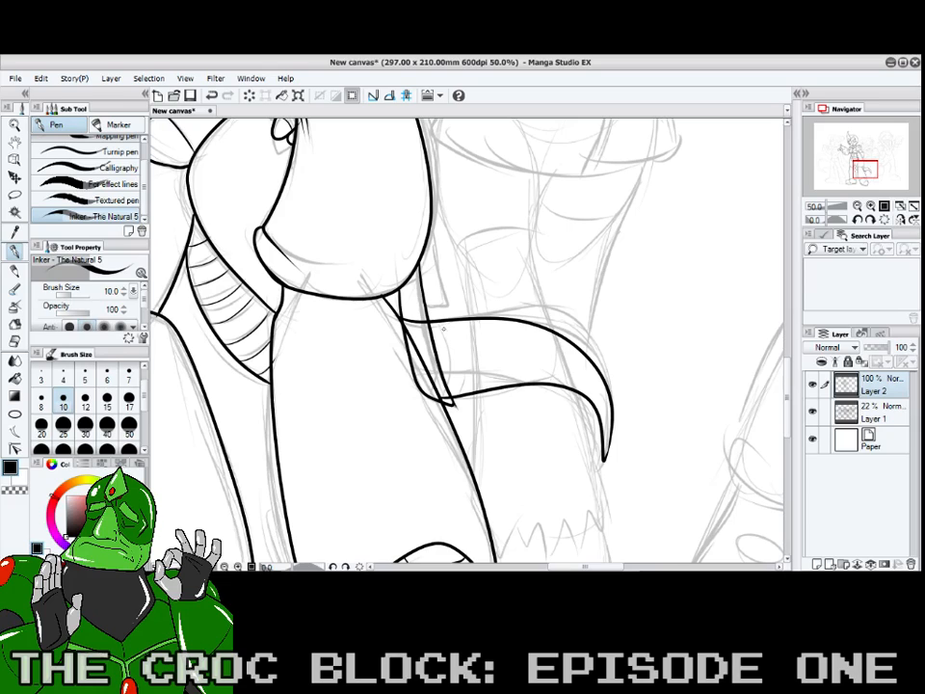
{"action": "left_click_drag", "start_coordinate": [429, 210], "coordinate": [450, 304]}
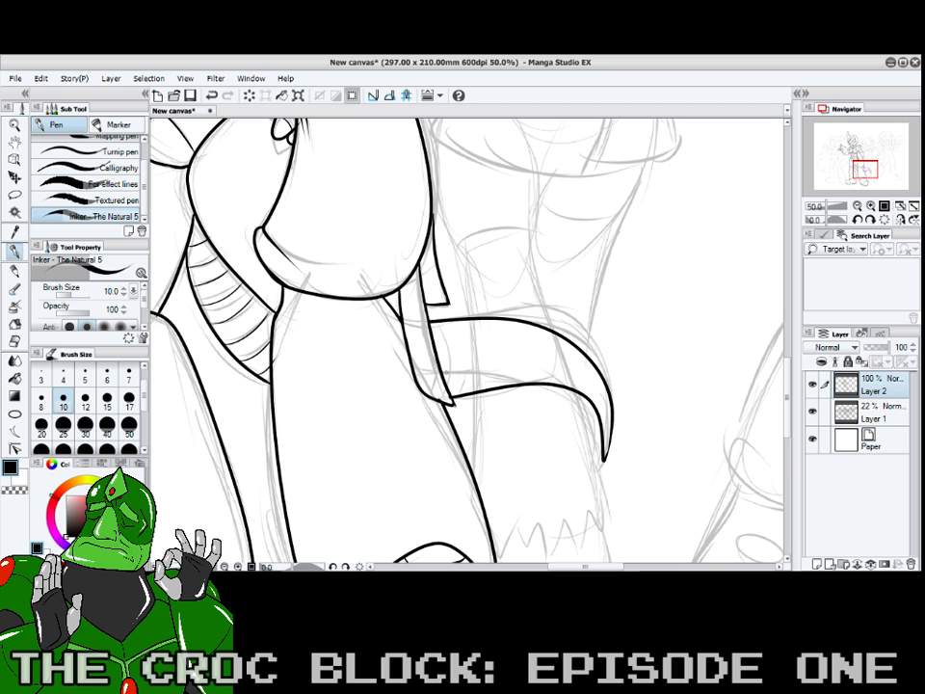
- Ink the tail's underside with a narrow striped strip near its base and curved bands across its width
{"action": "left_click_drag", "start_coordinate": [453, 394], "coordinate": [524, 383]}
{"action": "mouse_move", "coordinate": [450, 391]}
{"action": "left_mouse_down"}
{"action": "mouse_move", "coordinate": [456, 379]}
{"action": "mouse_move", "coordinate": [481, 380]}
{"action": "left_mouse_up"}
{"action": "left_click_drag", "start_coordinate": [468, 329], "coordinate": [470, 359]}
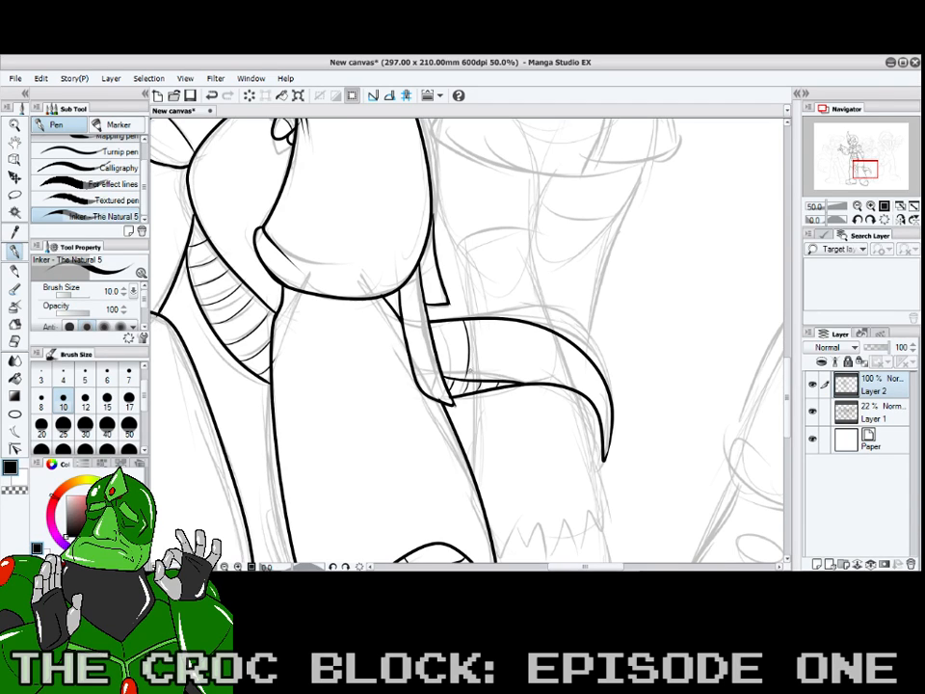
{"action": "mouse_move", "coordinate": [552, 383]}
{"action": "left_mouse_down"}
{"action": "mouse_move", "coordinate": [566, 364]}
{"action": "mouse_move", "coordinate": [564, 335]}
{"action": "left_mouse_up"}
- Ink the diamond-shaped pendant below the glasses-wearing character's chin, with a small oval in its centre
{"action": "left_click_drag", "start_coordinate": [846, 172], "coordinate": [850, 152]}
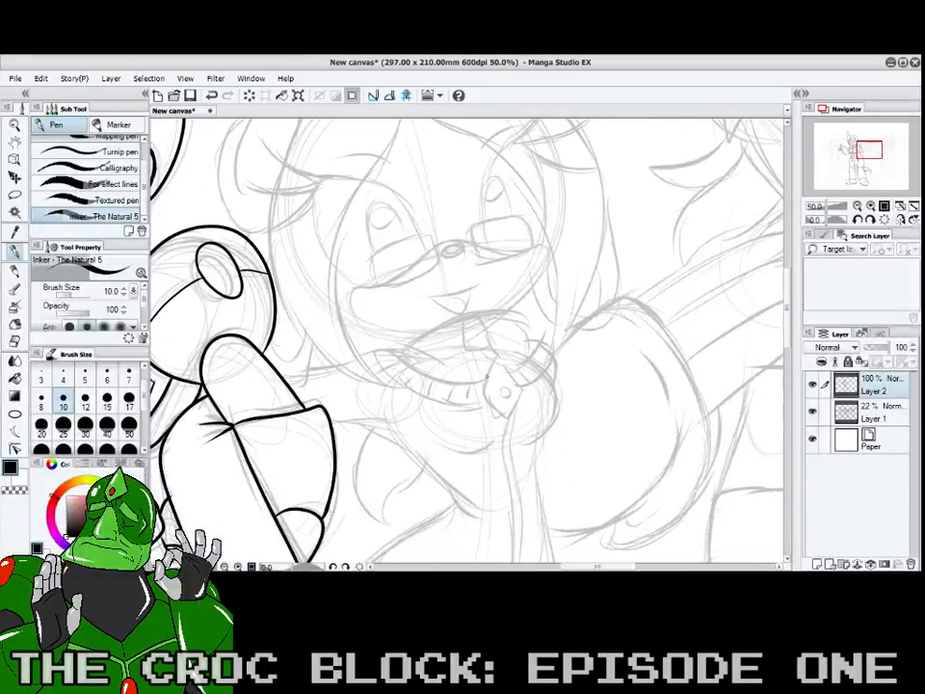
{"action": "left_click_drag", "start_coordinate": [501, 357], "coordinate": [508, 416]}
{"action": "mouse_move", "coordinate": [507, 370]}
{"action": "left_mouse_down"}
{"action": "mouse_move", "coordinate": [523, 394]}
{"action": "mouse_move", "coordinate": [506, 418]}
{"action": "mouse_move", "coordinate": [496, 414]}
{"action": "mouse_move", "coordinate": [518, 412]}
{"action": "mouse_move", "coordinate": [504, 387]}
{"action": "left_mouse_up"}
- Ink the glasses-wearing character's bobbed hair with inner edges parting at the forehead and a two-peaked outer contour ending in points
{"action": "left_click_drag", "start_coordinate": [869, 152], "coordinate": [869, 149]}
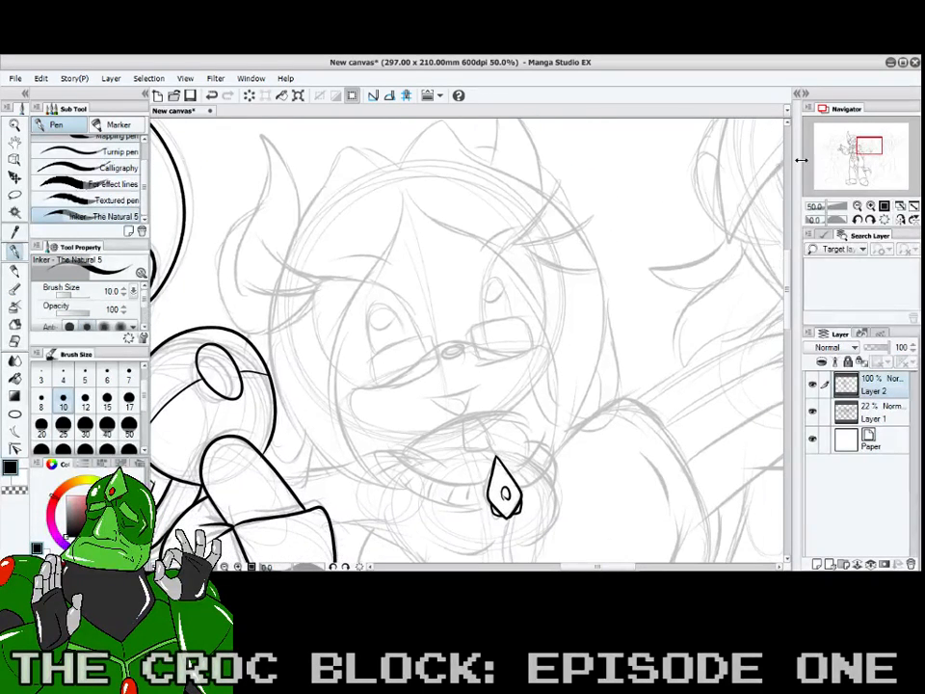
{"action": "mouse_move", "coordinate": [406, 189]}
{"action": "left_mouse_down"}
{"action": "mouse_move", "coordinate": [355, 317]}
{"action": "mouse_move", "coordinate": [342, 389]}
{"action": "mouse_move", "coordinate": [351, 431]}
{"action": "mouse_move", "coordinate": [401, 479]}
{"action": "left_mouse_up"}
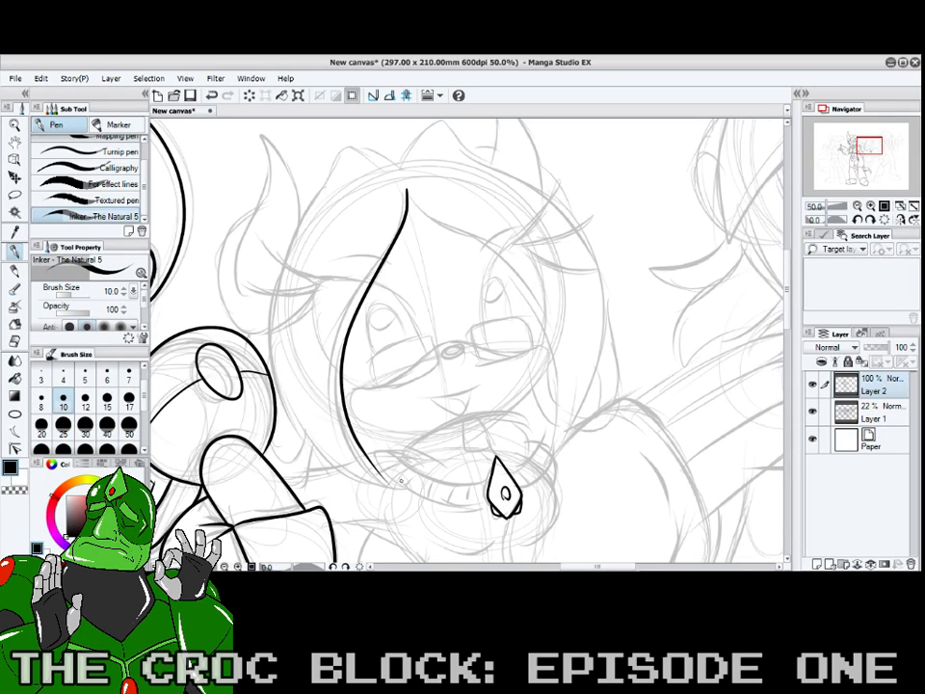
{"action": "mouse_move", "coordinate": [400, 163]}
{"action": "left_mouse_down"}
{"action": "mouse_move", "coordinate": [346, 147]}
{"action": "mouse_move", "coordinate": [335, 188]}
{"action": "mouse_move", "coordinate": [332, 172]}
{"action": "mouse_move", "coordinate": [286, 246]}
{"action": "mouse_move", "coordinate": [271, 301]}
{"action": "mouse_move", "coordinate": [290, 415]}
{"action": "mouse_move", "coordinate": [326, 455]}
{"action": "mouse_move", "coordinate": [394, 485]}
{"action": "left_mouse_up"}
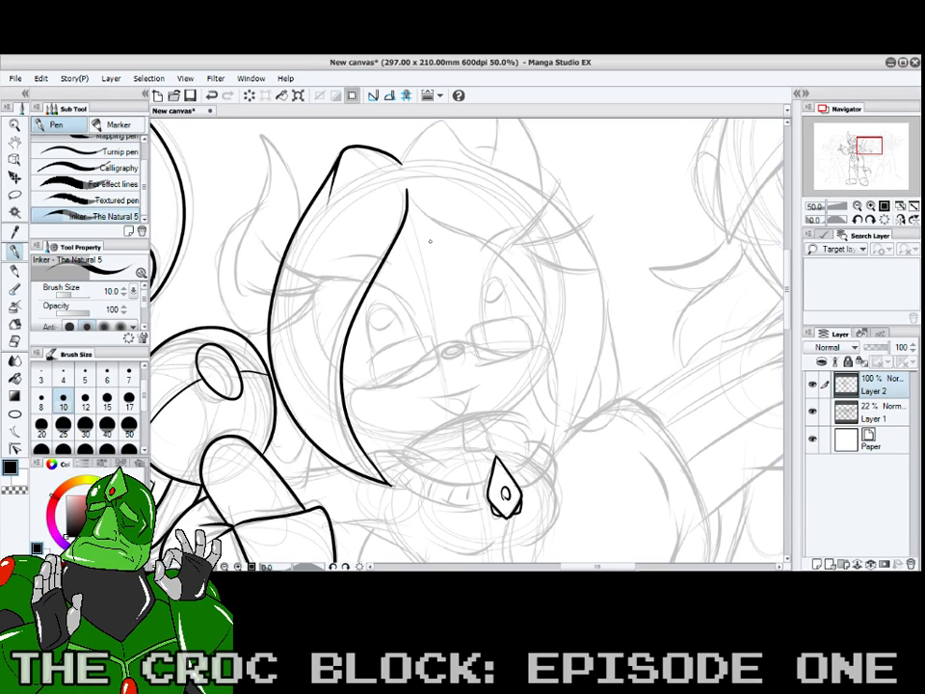
{"action": "mouse_move", "coordinate": [408, 193]}
{"action": "left_mouse_down"}
{"action": "mouse_move", "coordinate": [496, 259]}
{"action": "mouse_move", "coordinate": [530, 301]}
{"action": "mouse_move", "coordinate": [555, 431]}
{"action": "left_mouse_up"}
{"action": "mouse_move", "coordinate": [403, 160]}
{"action": "left_mouse_down"}
{"action": "mouse_move", "coordinate": [435, 123]}
{"action": "mouse_move", "coordinate": [574, 218]}
{"action": "mouse_move", "coordinate": [607, 294]}
{"action": "mouse_move", "coordinate": [589, 393]}
{"action": "mouse_move", "coordinate": [550, 457]}
{"action": "mouse_move", "coordinate": [558, 387]}
{"action": "left_mouse_up"}
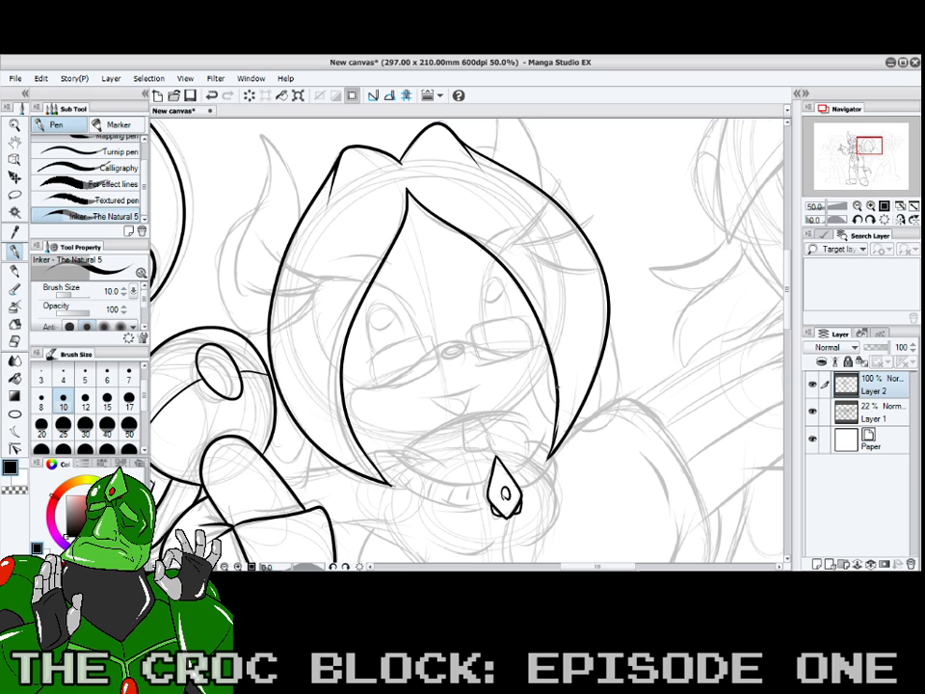
{"action": "key", "text": "c"}
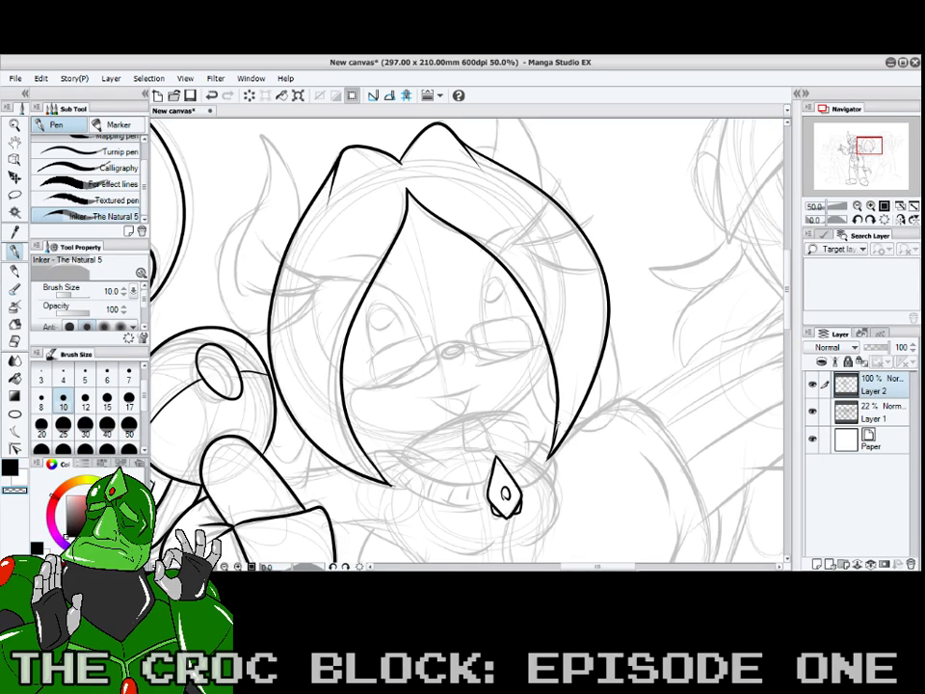
{"action": "key", "text": "c"}
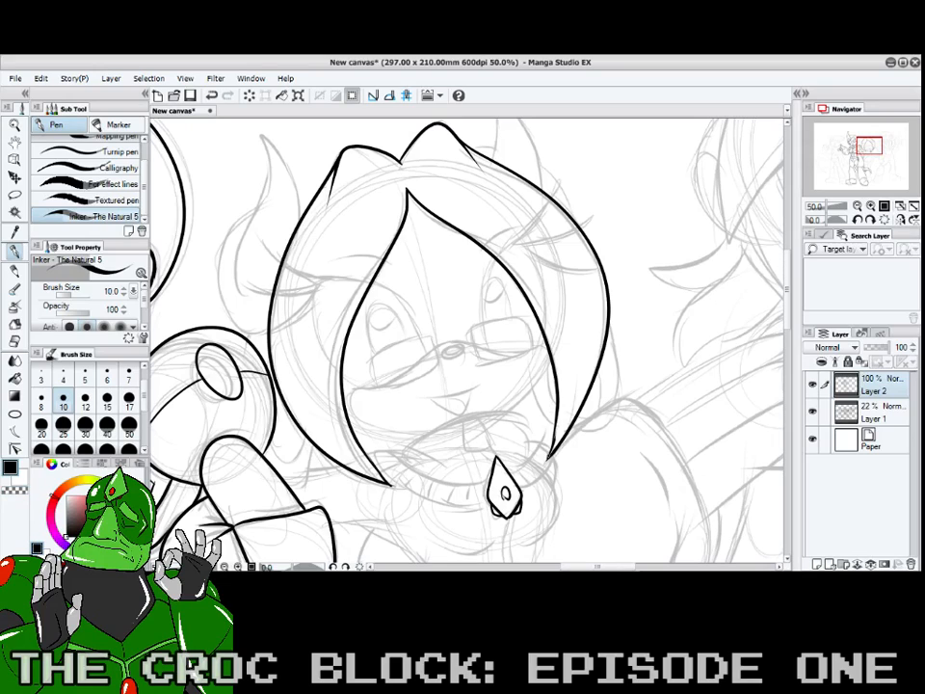
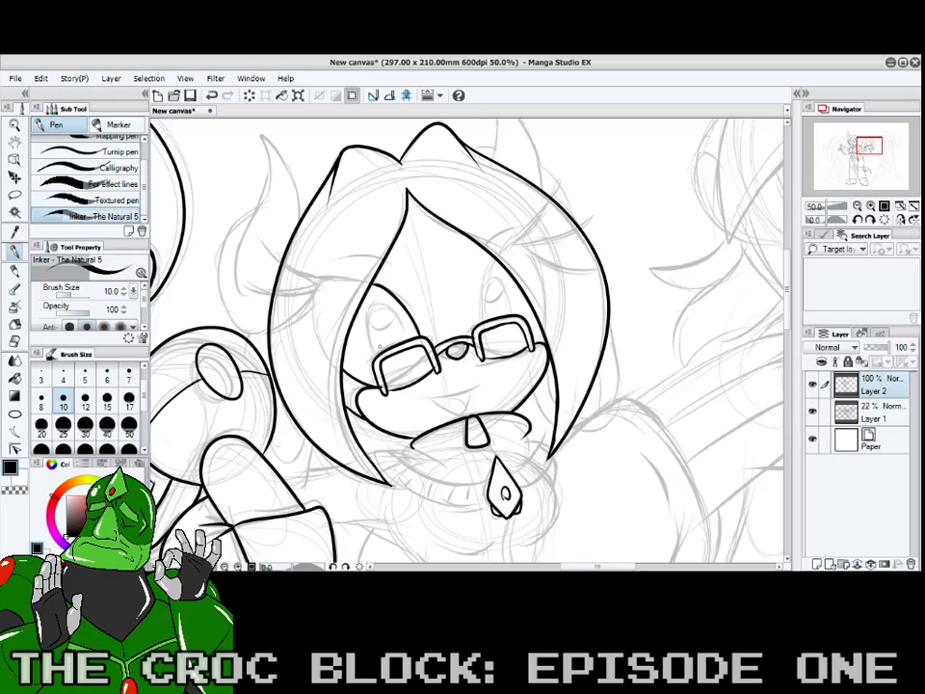
- Ink the oval pupil, pointed lashes and brow curve of the eye nearest the armoured character
{"action": "mouse_move", "coordinate": [380, 345]}
{"action": "left_mouse_down"}
{"action": "mouse_move", "coordinate": [371, 318]}
{"action": "mouse_move", "coordinate": [387, 305]}
{"action": "mouse_move", "coordinate": [410, 343]}
{"action": "mouse_move", "coordinate": [389, 328]}
{"action": "left_mouse_up"}
{"action": "key", "text": "ctrl+z"}
{"action": "mouse_move", "coordinate": [333, 278]}
{"action": "left_mouse_down"}
{"action": "mouse_move", "coordinate": [292, 258]}
{"action": "mouse_move", "coordinate": [317, 284]}
{"action": "mouse_move", "coordinate": [280, 296]}
{"action": "mouse_move", "coordinate": [319, 289]}
{"action": "mouse_move", "coordinate": [290, 316]}
{"action": "mouse_move", "coordinate": [313, 304]}
{"action": "left_mouse_up"}
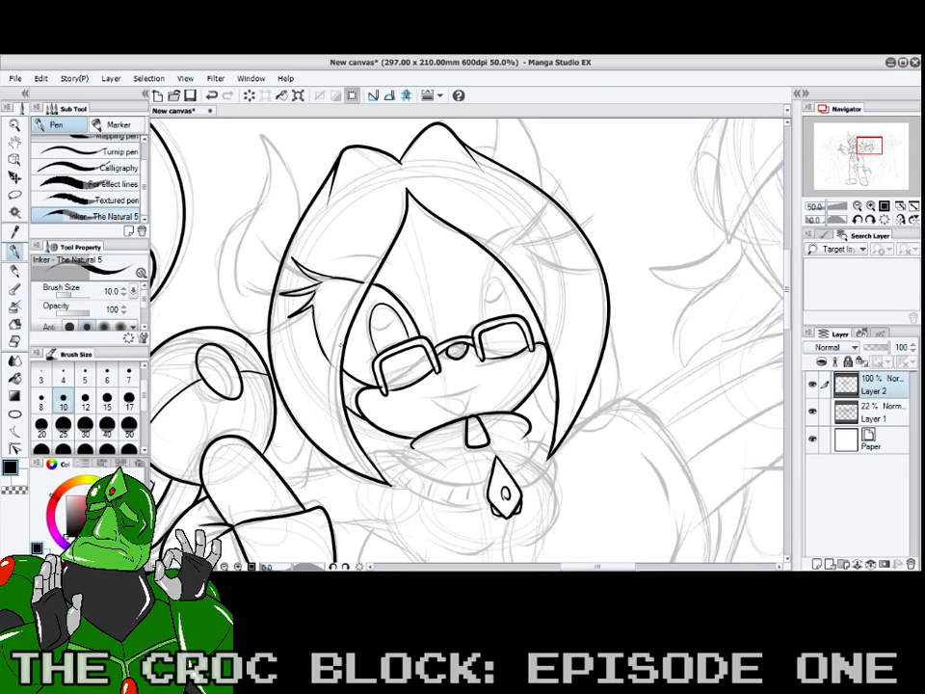
{"action": "mouse_move", "coordinate": [239, 249]}
{"action": "left_mouse_down"}
{"action": "mouse_move", "coordinate": [249, 213]}
{"action": "mouse_move", "coordinate": [276, 213]}
{"action": "left_mouse_up"}
{"action": "mouse_move", "coordinate": [396, 277]}
{"action": "left_mouse_down"}
{"action": "mouse_move", "coordinate": [380, 259]}
{"action": "mouse_move", "coordinate": [343, 260]}
{"action": "left_mouse_up"}
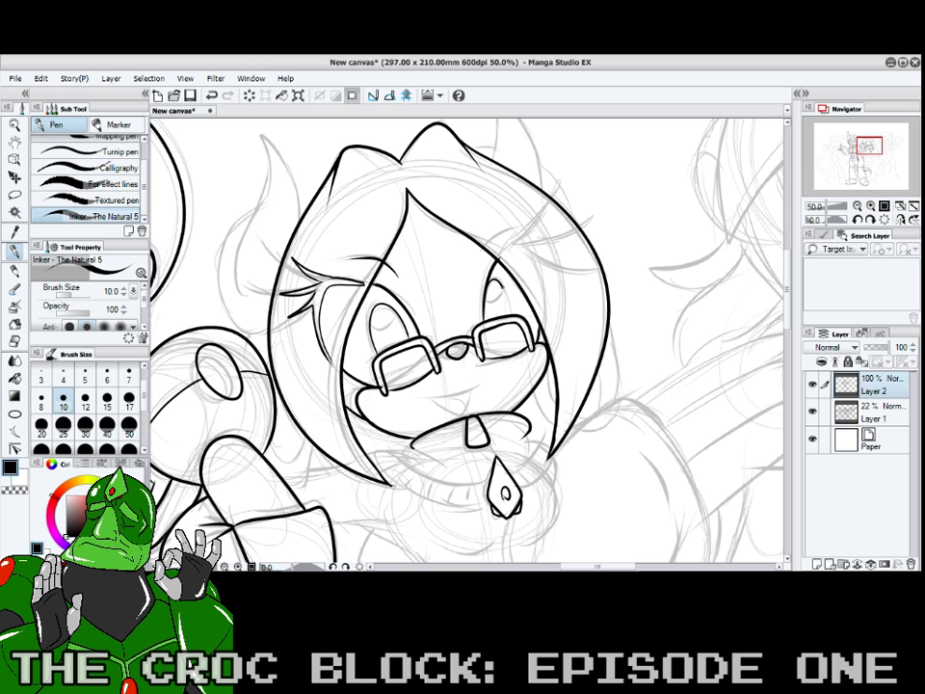
- Ink the other eye's pointed lashes and brow, and a small open mouth with a tongue below the nose
{"action": "mouse_move", "coordinate": [499, 257]}
{"action": "left_mouse_down"}
{"action": "mouse_move", "coordinate": [542, 204]}
{"action": "mouse_move", "coordinate": [519, 245]}
{"action": "mouse_move", "coordinate": [565, 224]}
{"action": "mouse_move", "coordinate": [521, 248]}
{"action": "mouse_move", "coordinate": [574, 265]}
{"action": "left_mouse_up"}
{"action": "mouse_move", "coordinate": [574, 265]}
{"action": "left_mouse_down"}
{"action": "mouse_move", "coordinate": [525, 252]}
{"action": "mouse_move", "coordinate": [543, 317]}
{"action": "left_mouse_up"}
{"action": "mouse_move", "coordinate": [376, 190]}
{"action": "left_mouse_down"}
{"action": "mouse_move", "coordinate": [392, 192]}
{"action": "mouse_move", "coordinate": [406, 237]}
{"action": "left_mouse_up"}
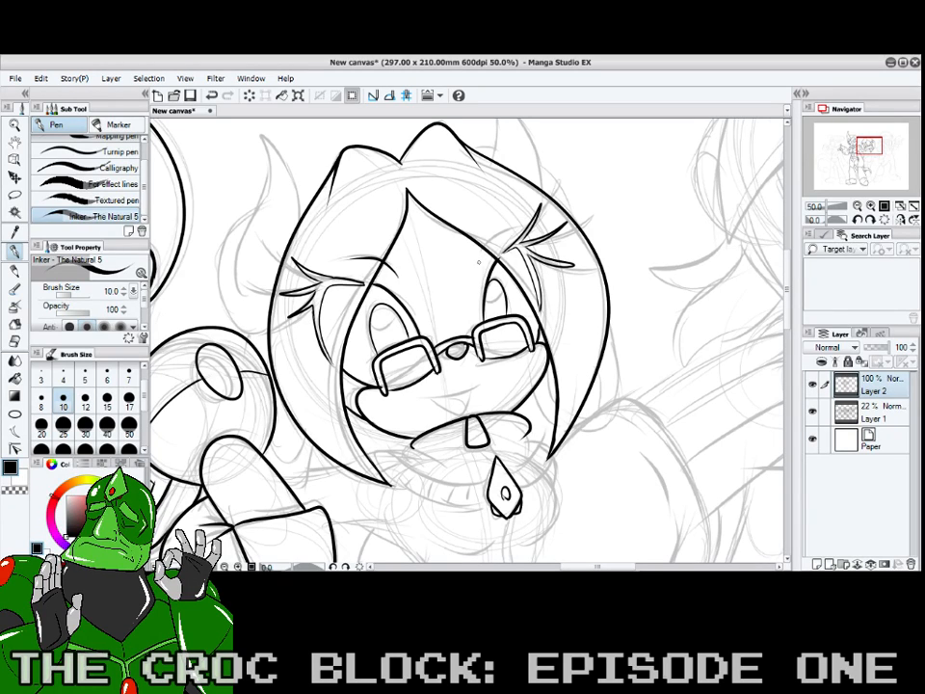
{"action": "left_click_drag", "start_coordinate": [480, 261], "coordinate": [519, 228]}
{"action": "mouse_move", "coordinate": [483, 373]}
{"action": "left_mouse_down"}
{"action": "mouse_move", "coordinate": [431, 392]}
{"action": "mouse_move", "coordinate": [476, 396]}
{"action": "mouse_move", "coordinate": [469, 411]}
{"action": "mouse_move", "coordinate": [446, 407]}
{"action": "mouse_move", "coordinate": [437, 393]}
{"action": "mouse_move", "coordinate": [472, 404]}
{"action": "left_mouse_up"}
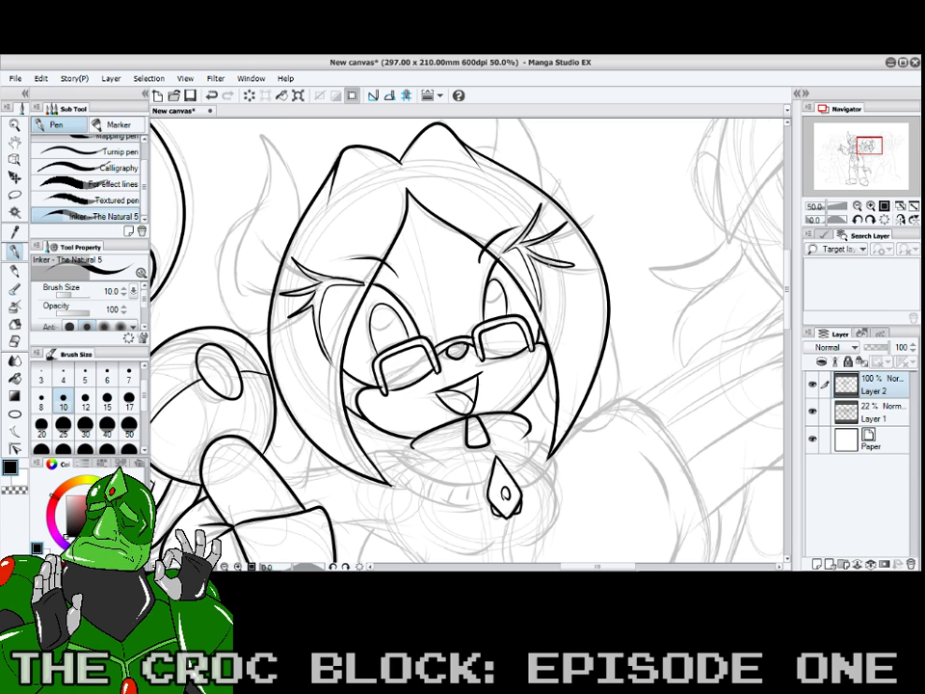
- Ink the banded, curved horn rising beside the hair on the side nearest the armoured character
{"action": "mouse_move", "coordinate": [246, 275]}
{"action": "left_mouse_down"}
{"action": "mouse_move", "coordinate": [260, 162]}
{"action": "mouse_move", "coordinate": [255, 133]}
{"action": "mouse_move", "coordinate": [280, 156]}
{"action": "mouse_move", "coordinate": [294, 203]}
{"action": "left_mouse_up"}
{"action": "mouse_move", "coordinate": [255, 141]}
{"action": "left_mouse_down"}
{"action": "mouse_move", "coordinate": [223, 227]}
{"action": "mouse_move", "coordinate": [225, 294]}
{"action": "mouse_move", "coordinate": [241, 321]}
{"action": "mouse_move", "coordinate": [233, 357]}
{"action": "mouse_move", "coordinate": [218, 366]}
{"action": "mouse_move", "coordinate": [203, 347]}
{"action": "left_mouse_up"}
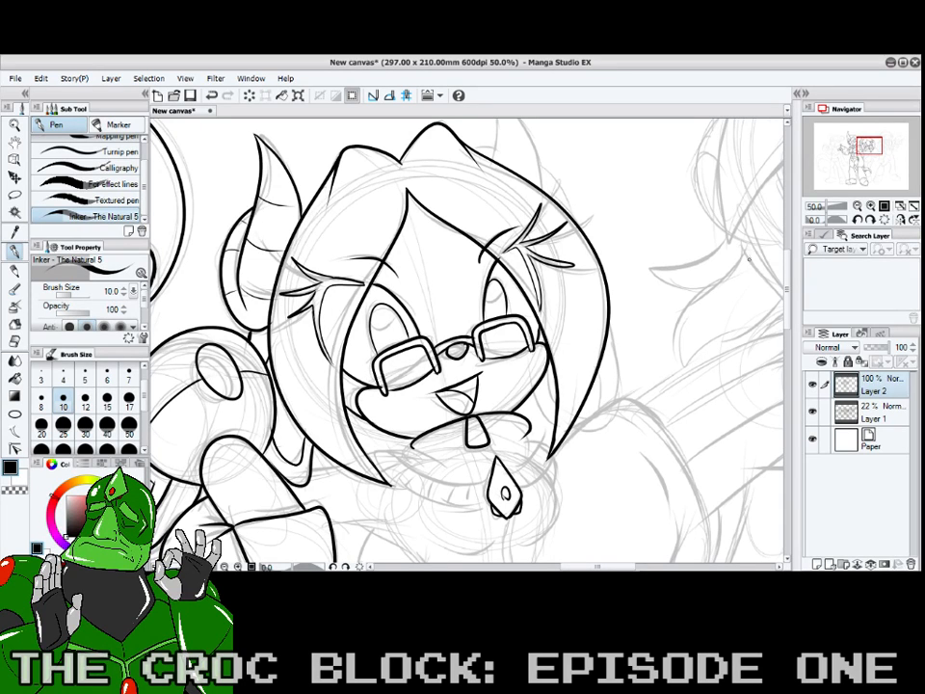
- Ink the open collar under the chin as a curved double band with short cross ribs meeting at the pendant
{"action": "scroll", "coordinate": [590, 237], "scroll_direction": "down", "scroll_amount": 4}
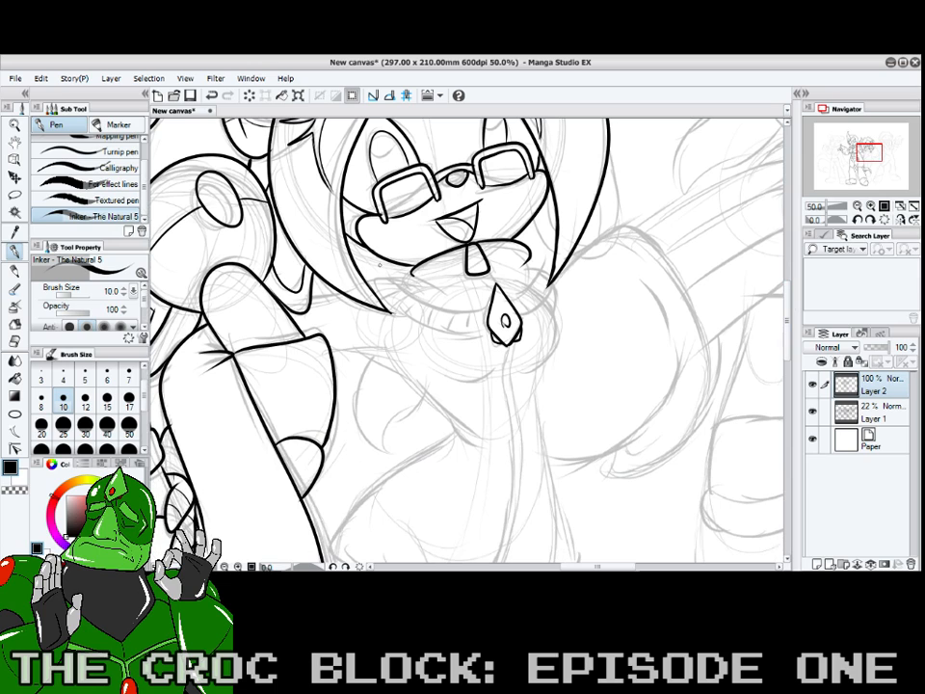
{"action": "mouse_move", "coordinate": [492, 305]}
{"action": "left_mouse_down"}
{"action": "mouse_move", "coordinate": [444, 313]}
{"action": "mouse_move", "coordinate": [356, 247]}
{"action": "mouse_move", "coordinate": [309, 239]}
{"action": "left_mouse_up"}
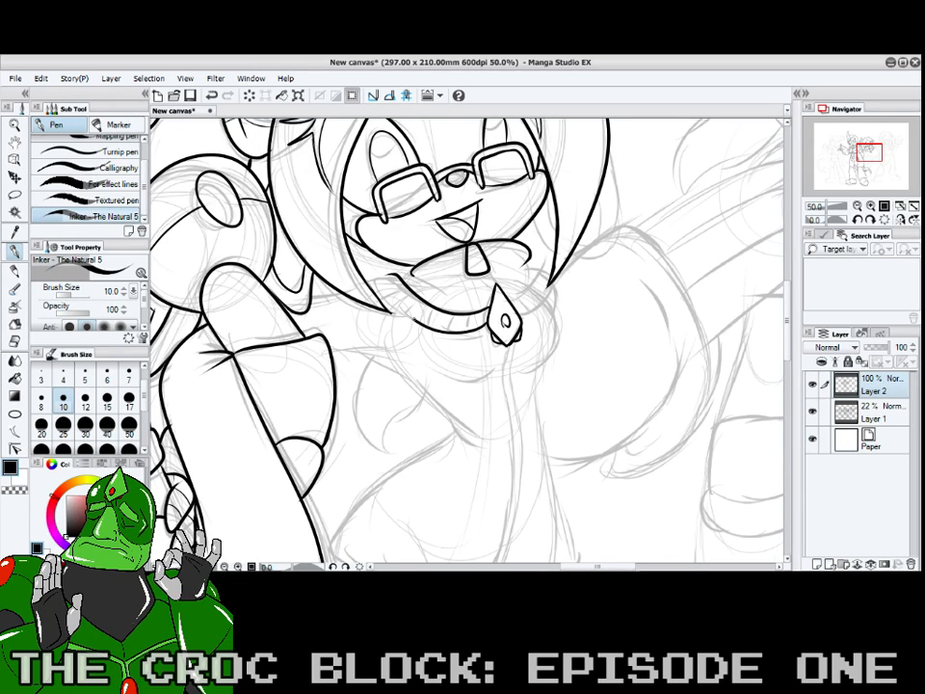
{"action": "mouse_move", "coordinate": [414, 319]}
{"action": "left_mouse_down"}
{"action": "mouse_move", "coordinate": [375, 276]}
{"action": "mouse_move", "coordinate": [394, 276]}
{"action": "mouse_move", "coordinate": [392, 283]}
{"action": "mouse_move", "coordinate": [439, 311]}
{"action": "mouse_move", "coordinate": [483, 315]}
{"action": "left_mouse_up"}
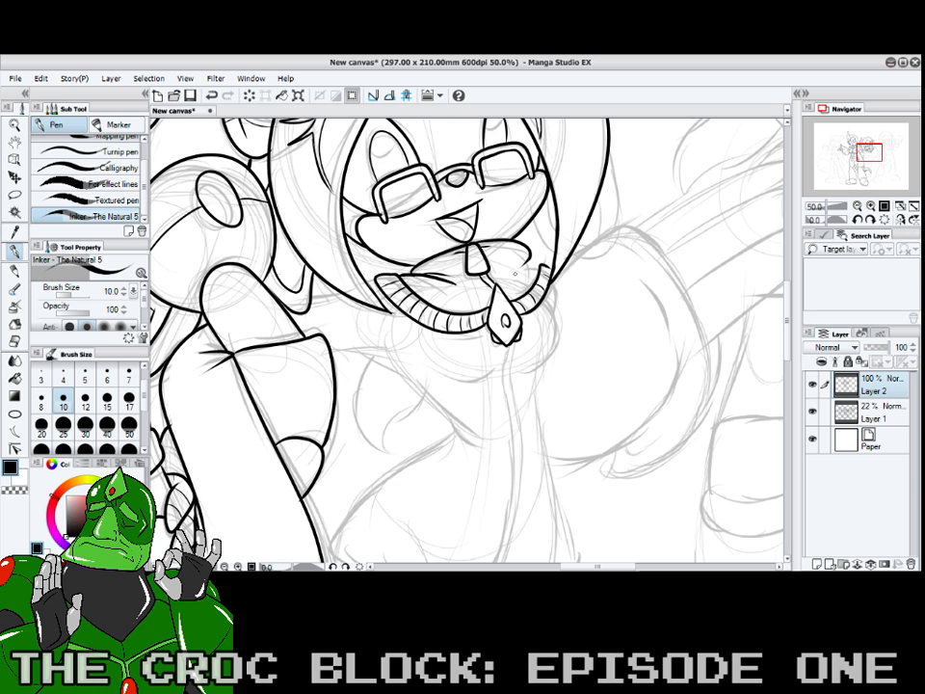
- Ink the rounded chest contour beneath the collar and pendant, and close the gap between the collar and the far hair edge
{"action": "left_click_drag", "start_coordinate": [384, 207], "coordinate": [409, 198]}
{"action": "mouse_move", "coordinate": [547, 300]}
{"action": "left_mouse_down"}
{"action": "mouse_move", "coordinate": [555, 333]}
{"action": "mouse_move", "coordinate": [540, 365]}
{"action": "mouse_move", "coordinate": [469, 379]}
{"action": "mouse_move", "coordinate": [431, 356]}
{"action": "left_mouse_up"}
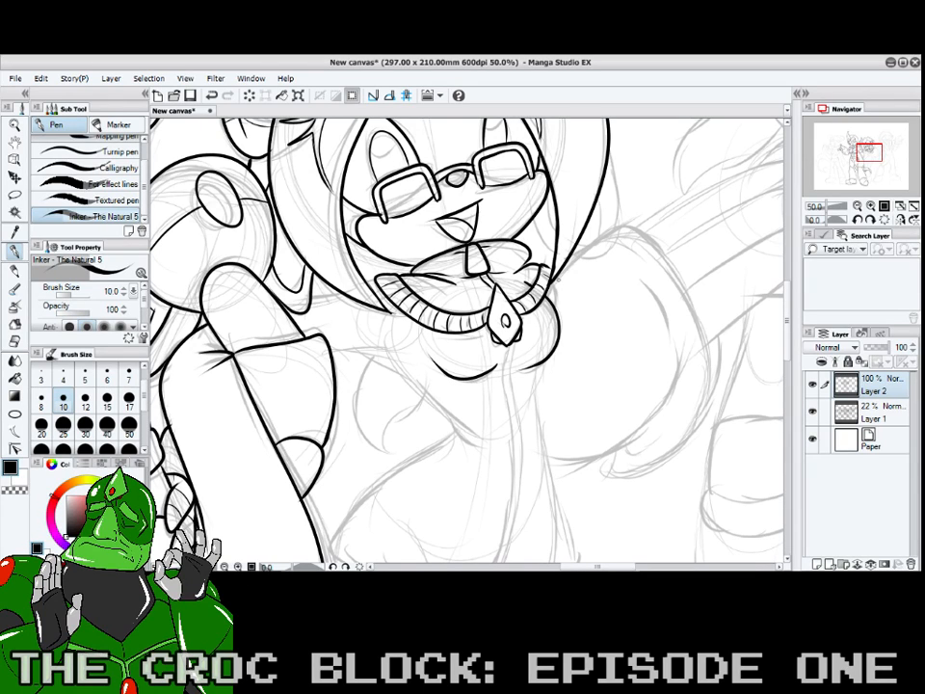
{"action": "left_click_drag", "start_coordinate": [554, 277], "coordinate": [553, 306]}
- Ink the shoulder and underarm lines running from the armoured character's arm to the torso, with short fold marks and the collar clasp's small hole
{"action": "left_click_drag", "start_coordinate": [399, 353], "coordinate": [330, 349]}
{"action": "left_click_drag", "start_coordinate": [378, 274], "coordinate": [366, 278]}
{"action": "left_click_drag", "start_coordinate": [257, 215], "coordinate": [235, 220]}
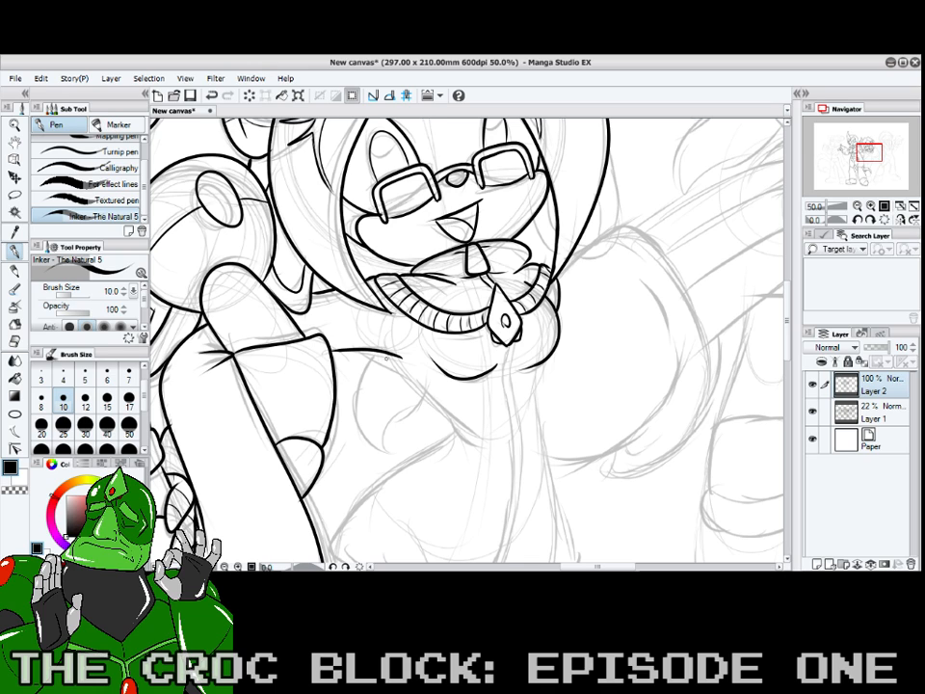
{"action": "mouse_move", "coordinate": [374, 350]}
{"action": "left_mouse_down"}
{"action": "mouse_move", "coordinate": [413, 369]}
{"action": "mouse_move", "coordinate": [443, 405]}
{"action": "left_mouse_up"}
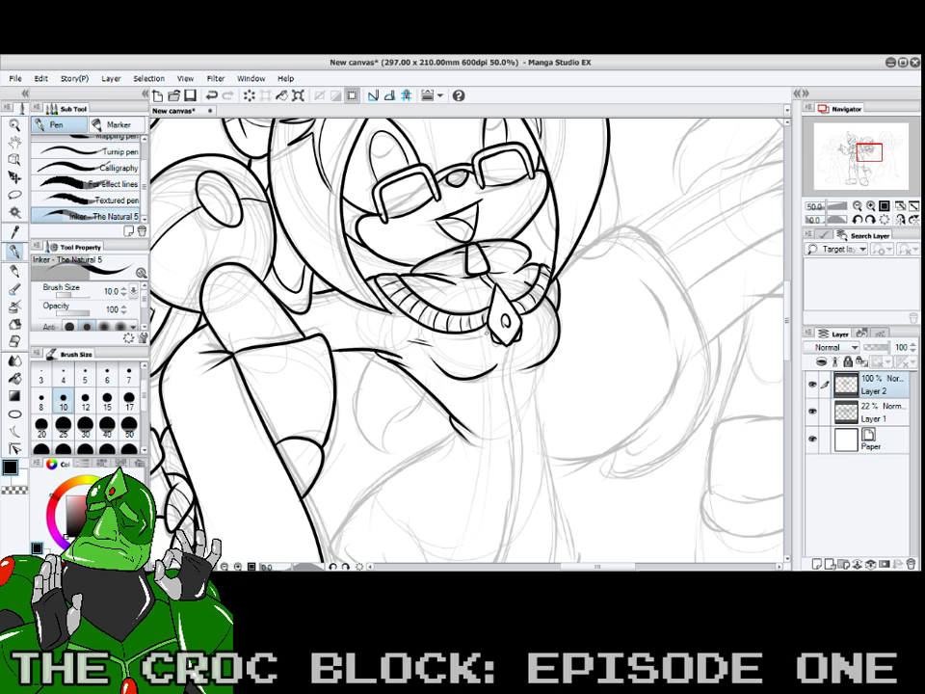
{"action": "left_click_drag", "start_coordinate": [476, 264], "coordinate": [482, 266]}
- Ink the flared garment below the chest with its sloping sides and curved hem, and a narrow double zip line down the front
{"action": "left_click_drag", "start_coordinate": [785, 328], "coordinate": [781, 369]}
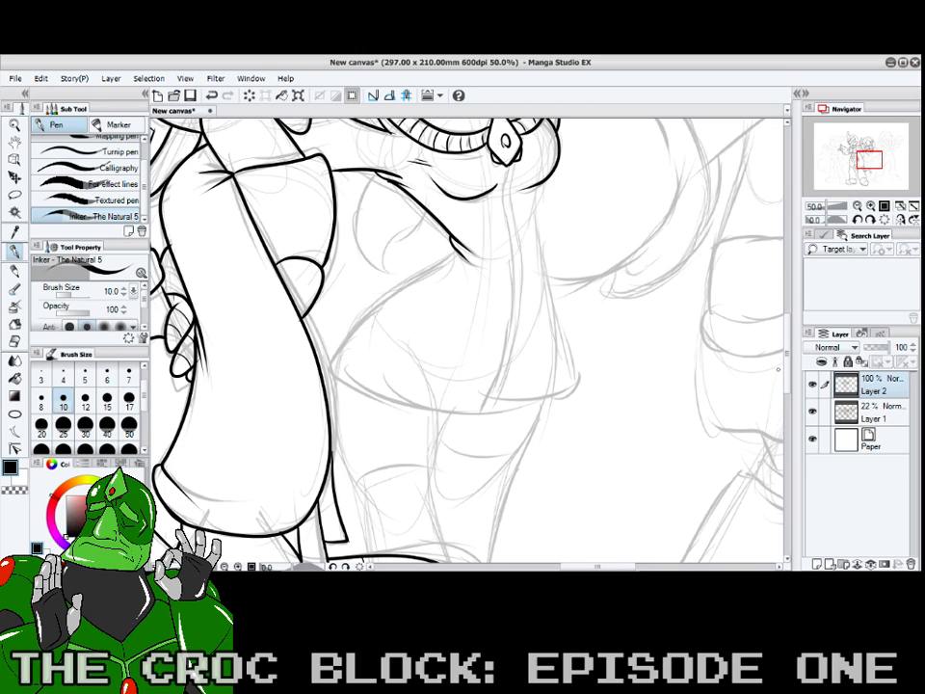
{"action": "scroll", "coordinate": [659, 364], "scroll_direction": "down", "scroll_amount": 2}
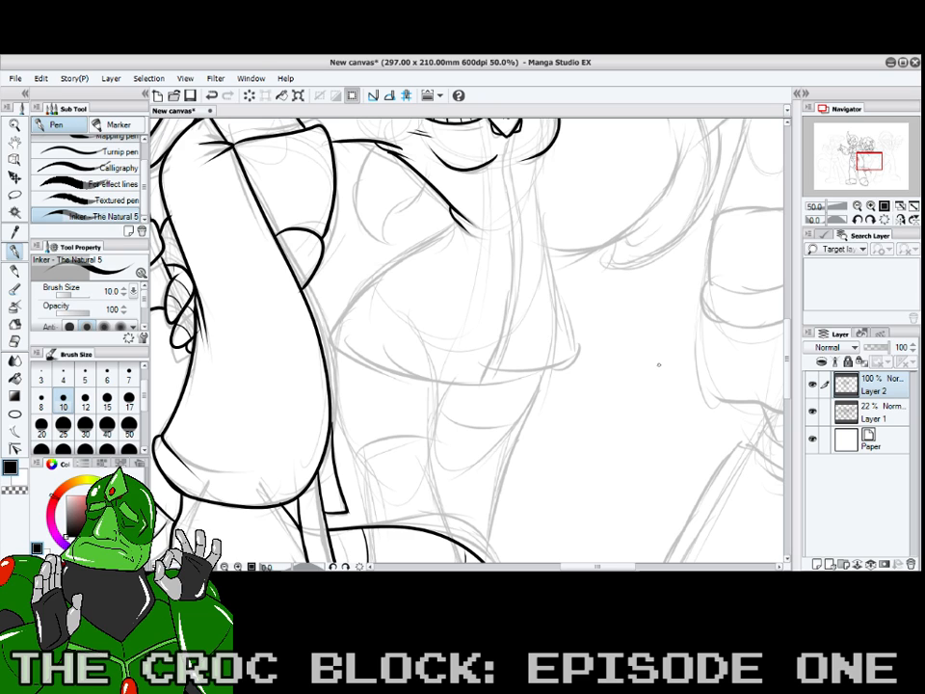
{"action": "scroll", "coordinate": [598, 269], "scroll_direction": "up", "scroll_amount": 2}
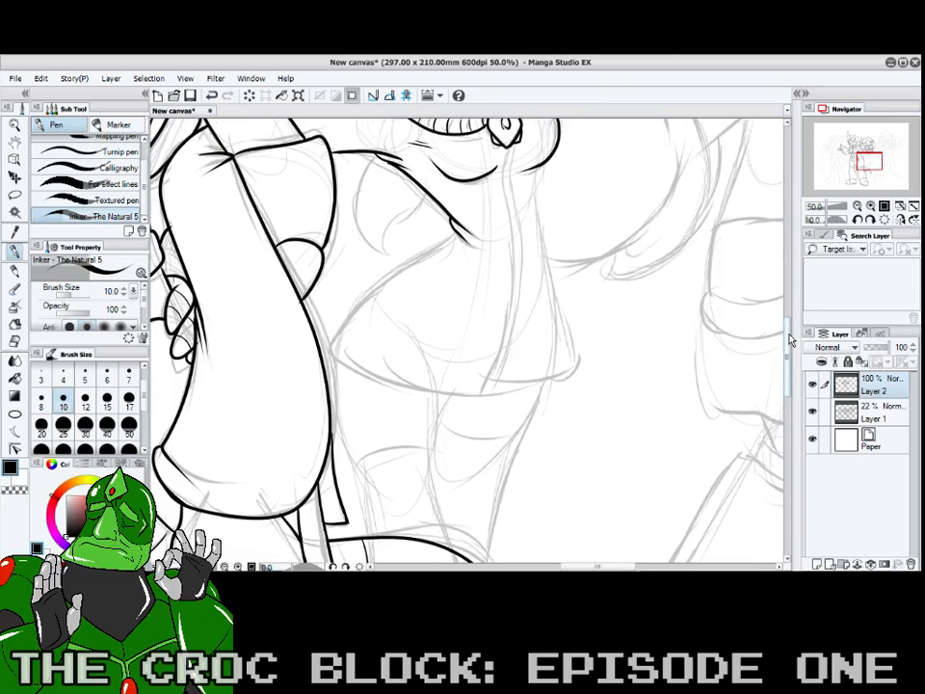
{"action": "mouse_move", "coordinate": [539, 168]}
{"action": "left_mouse_down"}
{"action": "mouse_move", "coordinate": [537, 227]}
{"action": "mouse_move", "coordinate": [578, 357]}
{"action": "left_mouse_up"}
{"action": "left_click_drag", "start_coordinate": [455, 227], "coordinate": [332, 332]}
{"action": "mouse_move", "coordinate": [333, 334]}
{"action": "left_mouse_down"}
{"action": "mouse_move", "coordinate": [326, 343]}
{"action": "mouse_move", "coordinate": [342, 357]}
{"action": "mouse_move", "coordinate": [391, 382]}
{"action": "mouse_move", "coordinate": [489, 395]}
{"action": "mouse_move", "coordinate": [564, 376]}
{"action": "mouse_move", "coordinate": [569, 338]}
{"action": "left_mouse_up"}
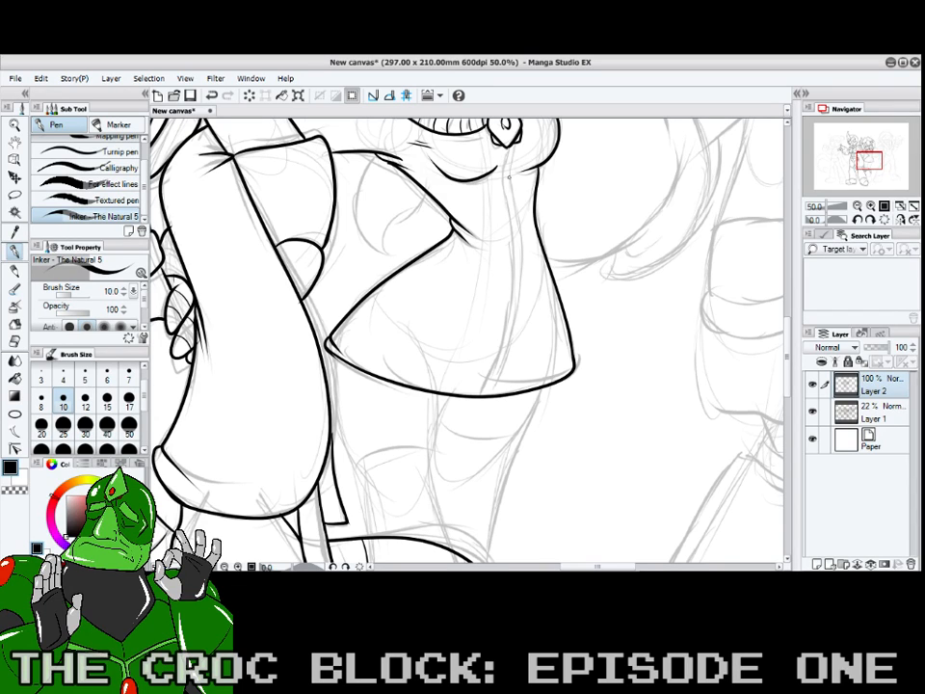
{"action": "mouse_move", "coordinate": [503, 139]}
{"action": "left_mouse_down"}
{"action": "mouse_move", "coordinate": [513, 287]}
{"action": "mouse_move", "coordinate": [485, 396]}
{"action": "left_mouse_up"}
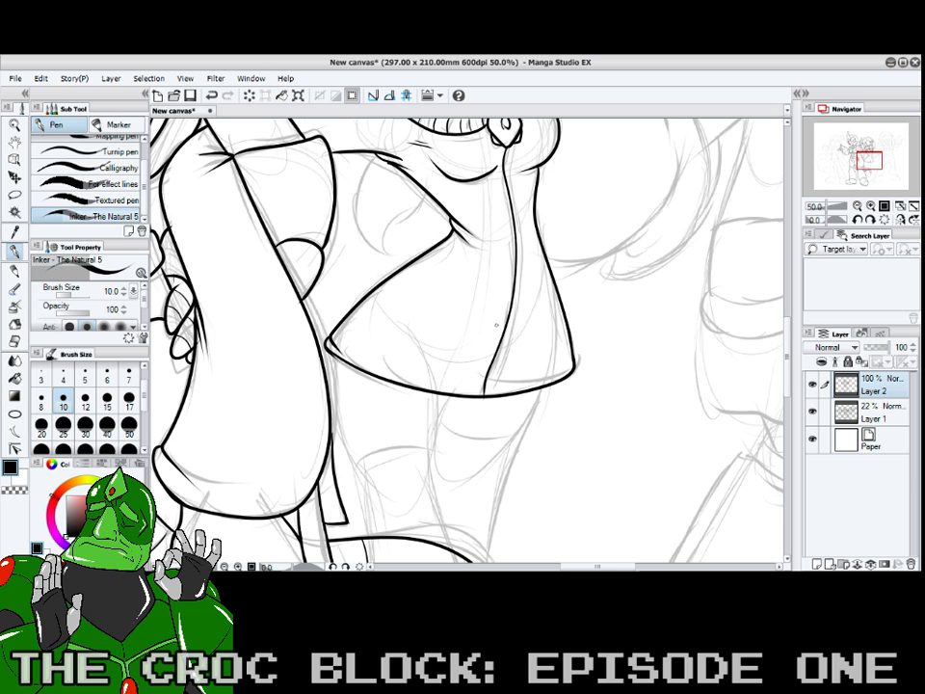
{"action": "mouse_move", "coordinate": [511, 146]}
{"action": "left_mouse_down"}
{"action": "mouse_move", "coordinate": [523, 272]}
{"action": "mouse_move", "coordinate": [490, 389]}
{"action": "left_mouse_up"}
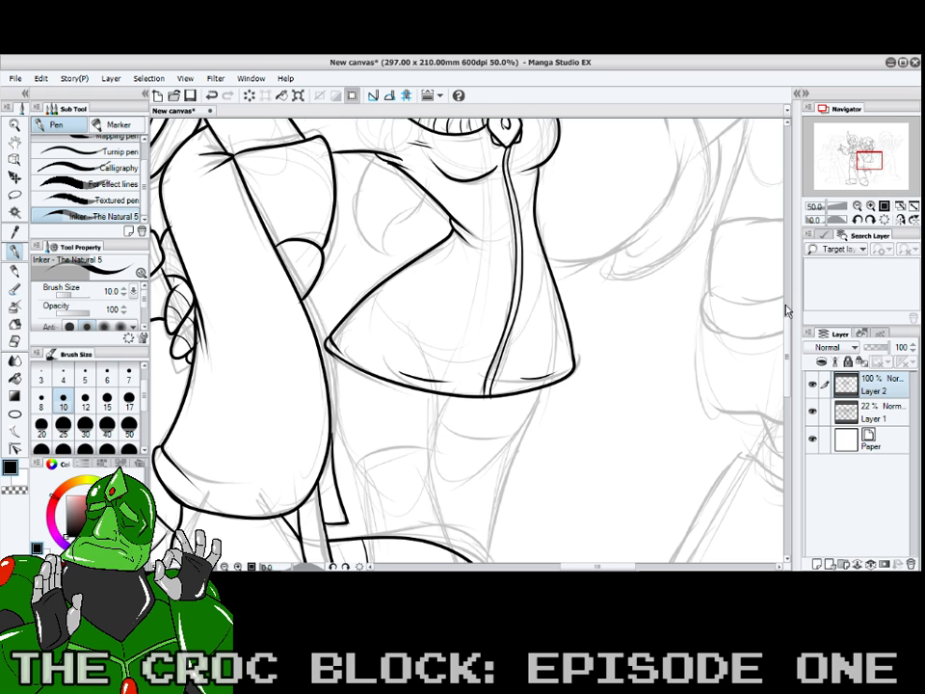
- Ink the curved, pointed shape beneath the near shoulder and the hanging hair lock behind the far side of the face
{"action": "scroll", "coordinate": [786, 310], "scroll_direction": "up", "scroll_amount": 5}
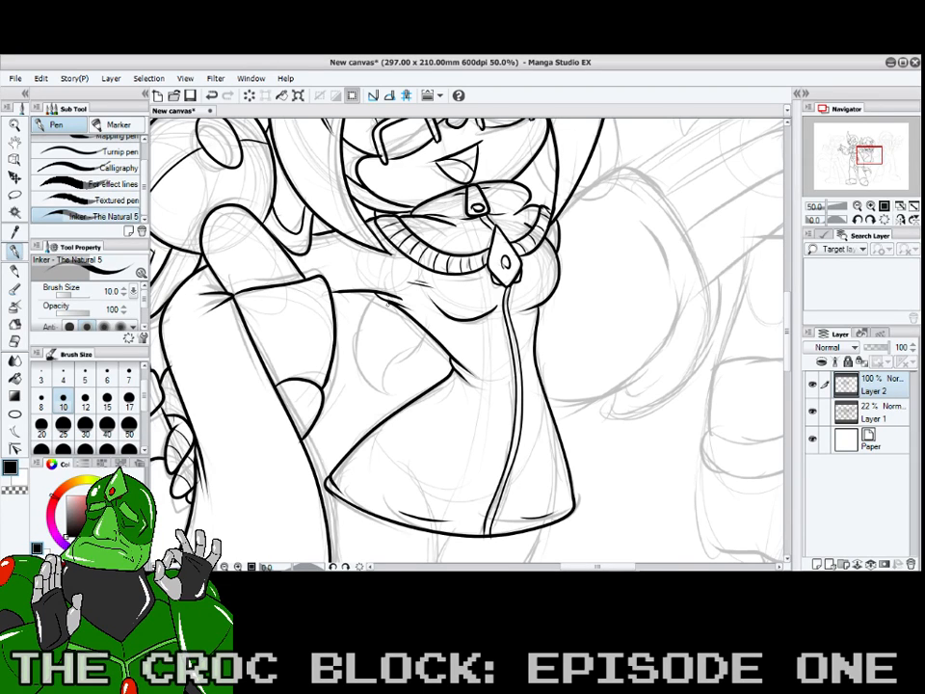
{"action": "mouse_move", "coordinate": [378, 294]}
{"action": "left_mouse_down"}
{"action": "mouse_move", "coordinate": [352, 322]}
{"action": "mouse_move", "coordinate": [395, 391]}
{"action": "mouse_move", "coordinate": [387, 355]}
{"action": "mouse_move", "coordinate": [396, 359]}
{"action": "mouse_move", "coordinate": [425, 331]}
{"action": "left_mouse_up"}
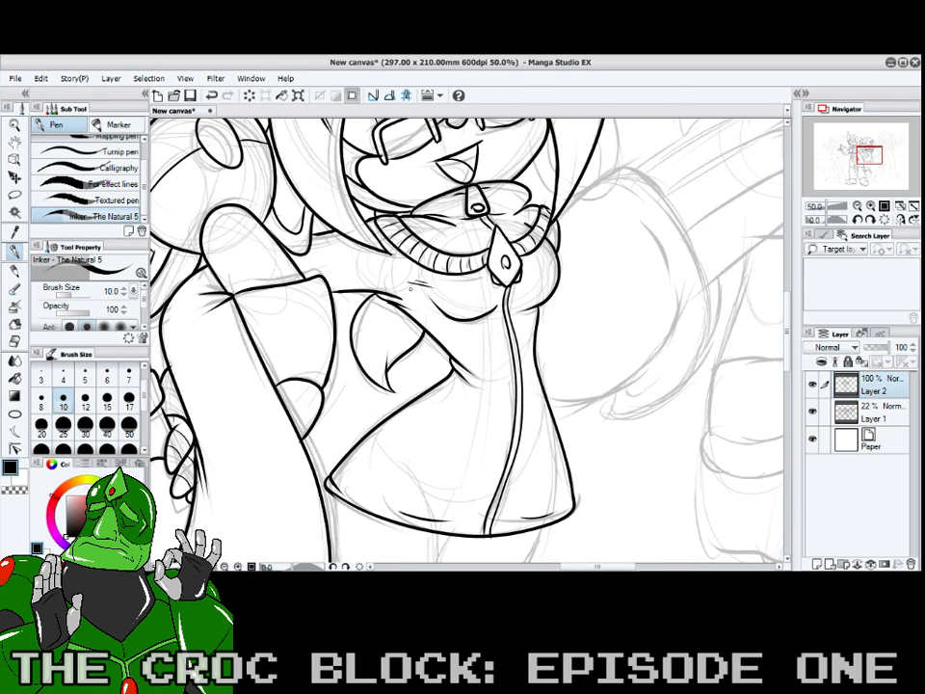
{"action": "scroll", "coordinate": [598, 235], "scroll_direction": "up", "scroll_amount": 5}
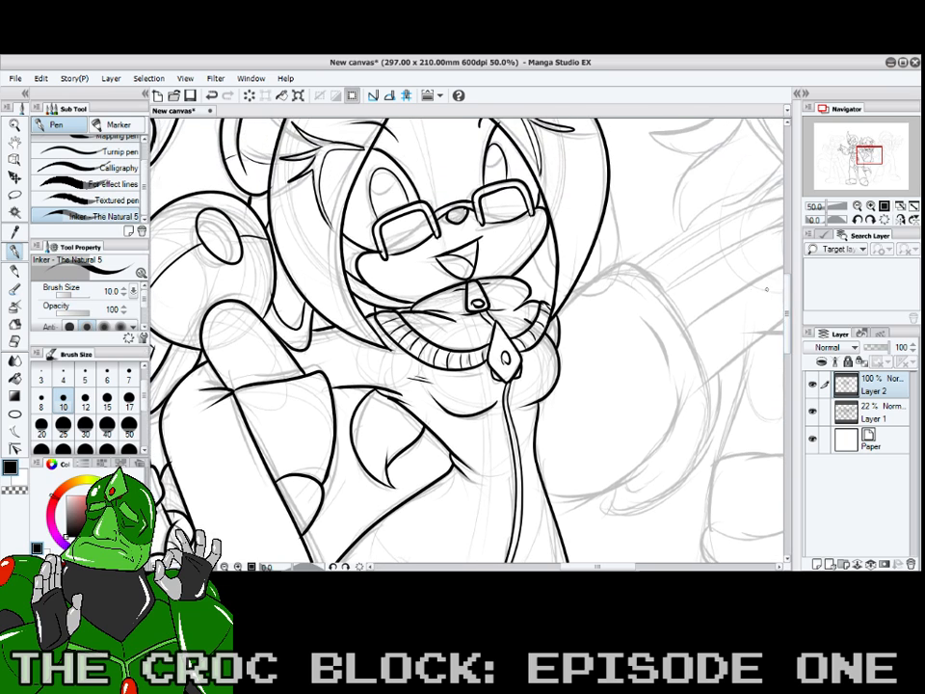
{"action": "mouse_move", "coordinate": [609, 264]}
{"action": "left_mouse_down"}
{"action": "mouse_move", "coordinate": [620, 296]}
{"action": "mouse_move", "coordinate": [587, 308]}
{"action": "mouse_move", "coordinate": [573, 291]}
{"action": "left_mouse_up"}
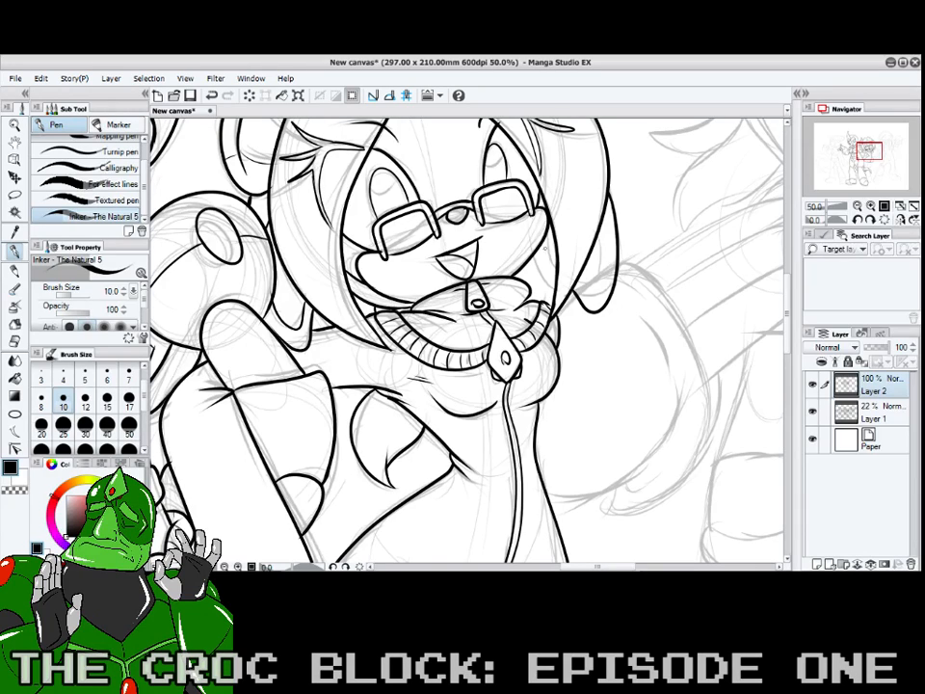
{"action": "mouse_move", "coordinate": [539, 240]}
{"action": "left_mouse_down"}
{"action": "mouse_move", "coordinate": [556, 274]}
{"action": "mouse_move", "coordinate": [562, 279]}
{"action": "mouse_move", "coordinate": [558, 262]}
{"action": "mouse_move", "coordinate": [586, 294]}
{"action": "mouse_move", "coordinate": [600, 238]}
{"action": "left_mouse_up"}
- Ink the large rounded sleeve on the far side of the torso, including its outer curve, underside and inner fold lines
{"action": "mouse_move", "coordinate": [792, 277]}
{"action": "left_mouse_down"}
{"action": "mouse_move", "coordinate": [790, 314]}
{"action": "mouse_move", "coordinate": [787, 298]}
{"action": "left_mouse_up"}
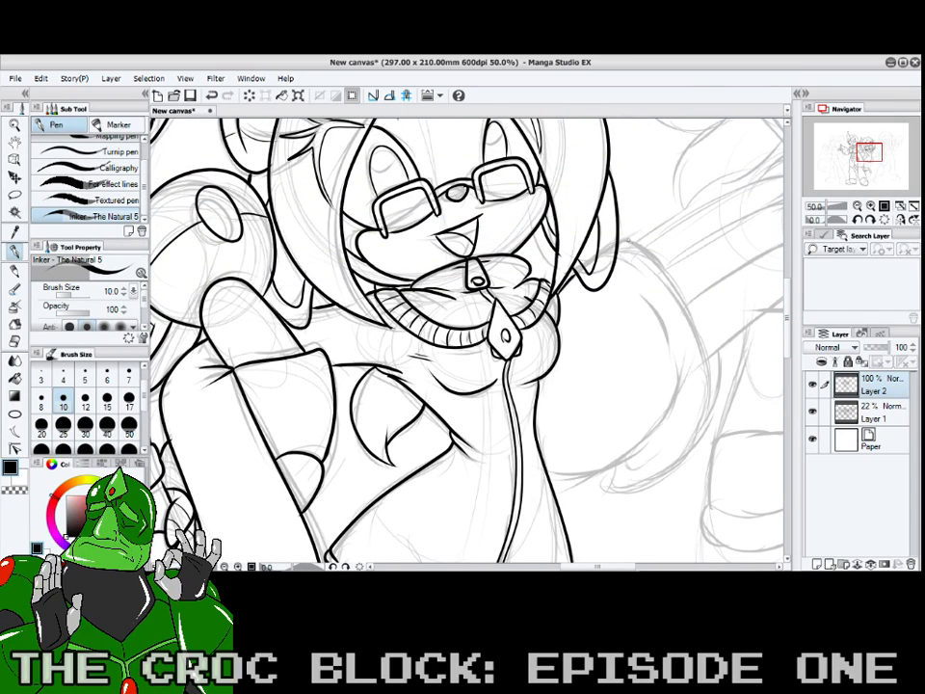
{"action": "mouse_move", "coordinate": [617, 243]}
{"action": "left_mouse_down"}
{"action": "mouse_move", "coordinate": [683, 302]}
{"action": "mouse_move", "coordinate": [707, 389]}
{"action": "left_mouse_up"}
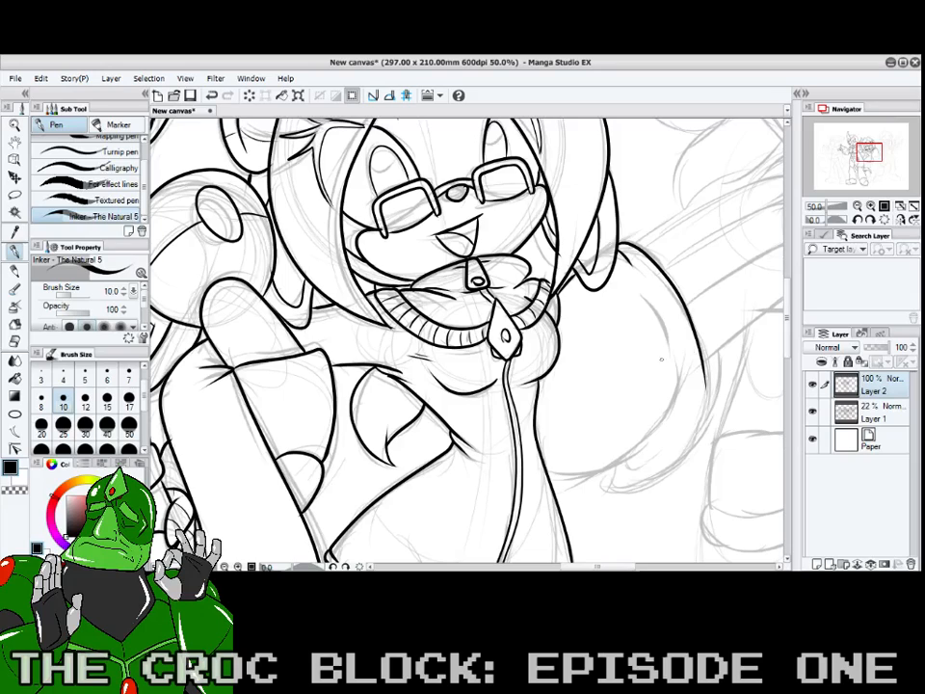
{"action": "mouse_move", "coordinate": [704, 391]}
{"action": "left_mouse_down"}
{"action": "mouse_move", "coordinate": [625, 447]}
{"action": "mouse_move", "coordinate": [567, 471]}
{"action": "left_mouse_up"}
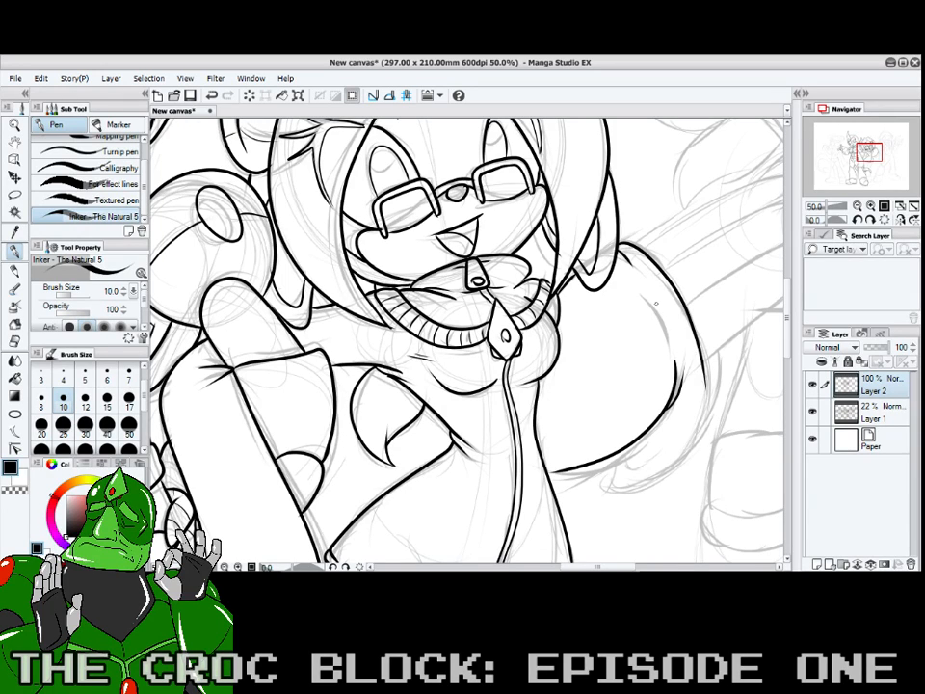
{"action": "left_click_drag", "start_coordinate": [637, 284], "coordinate": [670, 347]}
- Ink the long parallel shapes with hooked tips extending from the far sleeve, and the curved cuff edge hanging beneath it
{"action": "left_click_drag", "start_coordinate": [856, 166], "coordinate": [848, 160]}
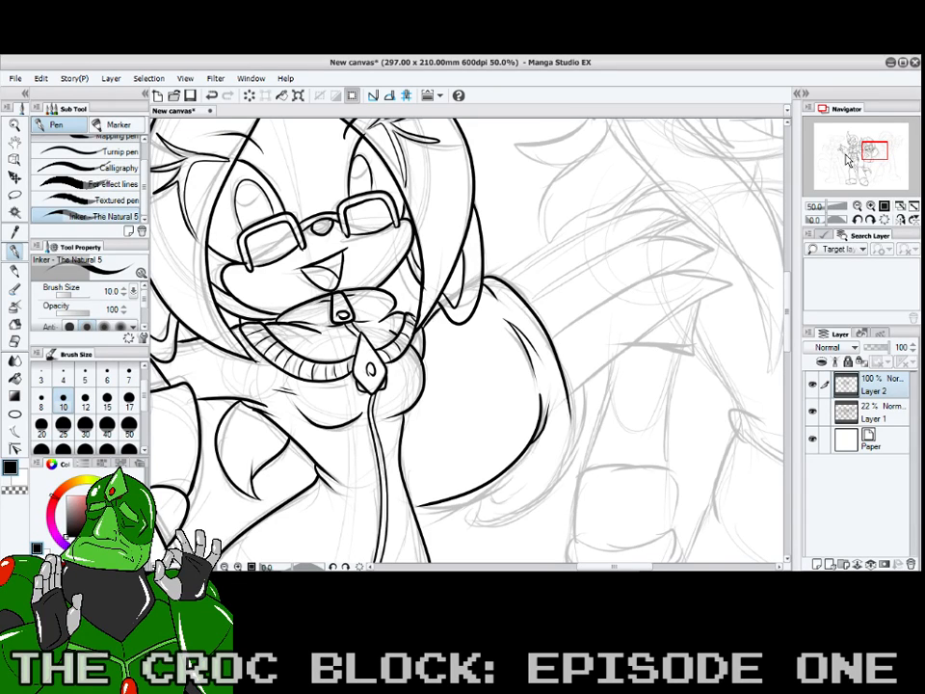
{"action": "left_click_drag", "start_coordinate": [872, 149], "coordinate": [875, 147]}
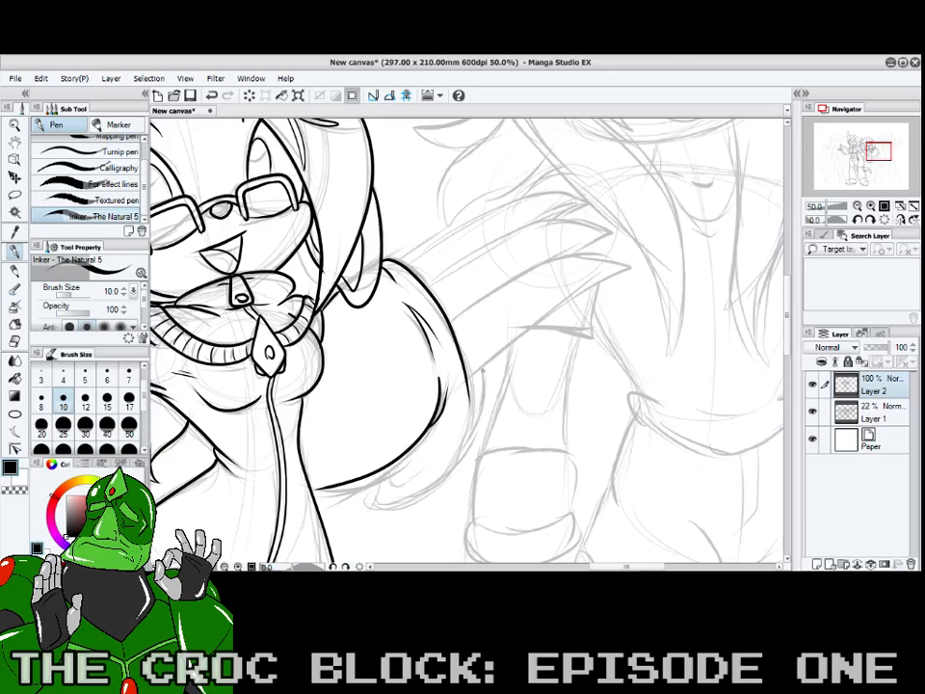
{"action": "mouse_move", "coordinate": [463, 378]}
{"action": "left_mouse_down"}
{"action": "mouse_move", "coordinate": [603, 271]}
{"action": "mouse_move", "coordinate": [618, 227]}
{"action": "mouse_move", "coordinate": [612, 207]}
{"action": "mouse_move", "coordinate": [583, 247]}
{"action": "mouse_move", "coordinate": [454, 332]}
{"action": "left_mouse_up"}
{"action": "mouse_move", "coordinate": [595, 238]}
{"action": "left_mouse_down"}
{"action": "mouse_move", "coordinate": [587, 184]}
{"action": "mouse_move", "coordinate": [566, 221]}
{"action": "mouse_move", "coordinate": [447, 272]}
{"action": "left_mouse_up"}
{"action": "mouse_move", "coordinate": [578, 214]}
{"action": "left_mouse_down"}
{"action": "mouse_move", "coordinate": [571, 177]}
{"action": "mouse_move", "coordinate": [559, 170]}
{"action": "mouse_move", "coordinate": [562, 187]}
{"action": "mouse_move", "coordinate": [546, 179]}
{"action": "mouse_move", "coordinate": [439, 242]}
{"action": "left_mouse_up"}
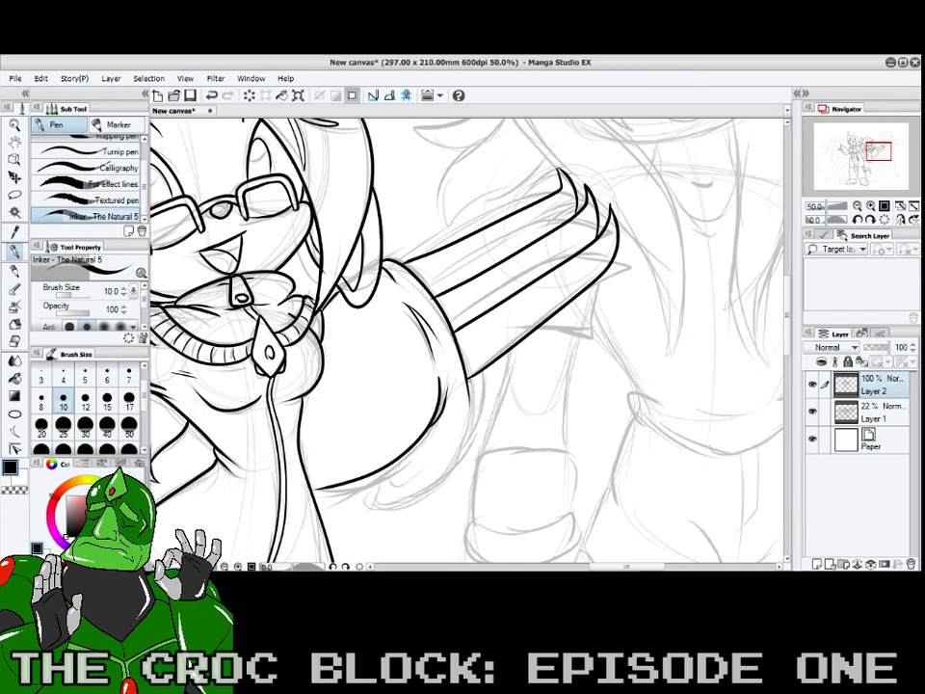
{"action": "scroll", "coordinate": [790, 330], "scroll_direction": "down", "scroll_amount": 1}
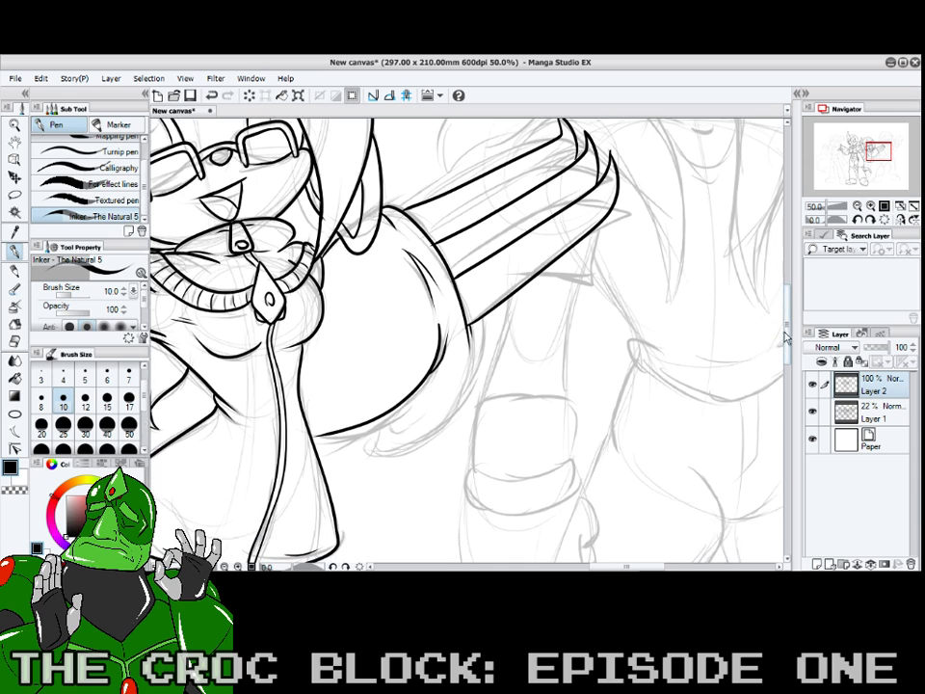
{"action": "mouse_move", "coordinate": [483, 322]}
{"action": "left_mouse_down"}
{"action": "mouse_move", "coordinate": [480, 355]}
{"action": "mouse_move", "coordinate": [439, 423]}
{"action": "mouse_move", "coordinate": [386, 451]}
{"action": "mouse_move", "coordinate": [372, 421]}
{"action": "mouse_move", "coordinate": [392, 437]}
{"action": "left_mouse_up"}
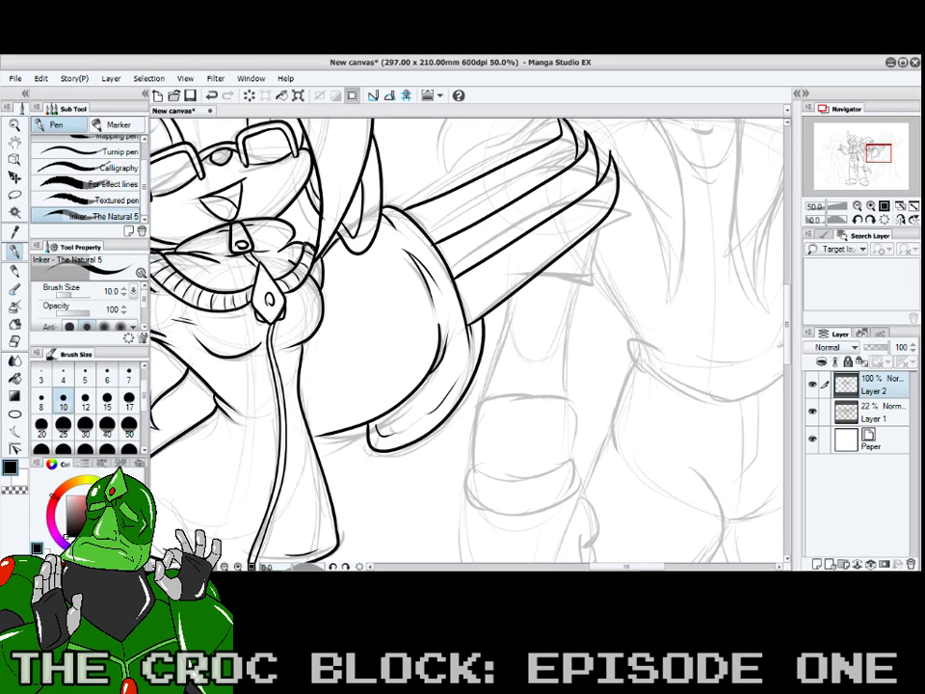
- Ink both sides of the near leg from the hem to the armoured character's tail, with a curved double band across the thigh
{"action": "left_click_drag", "start_coordinate": [869, 153], "coordinate": [865, 165]}
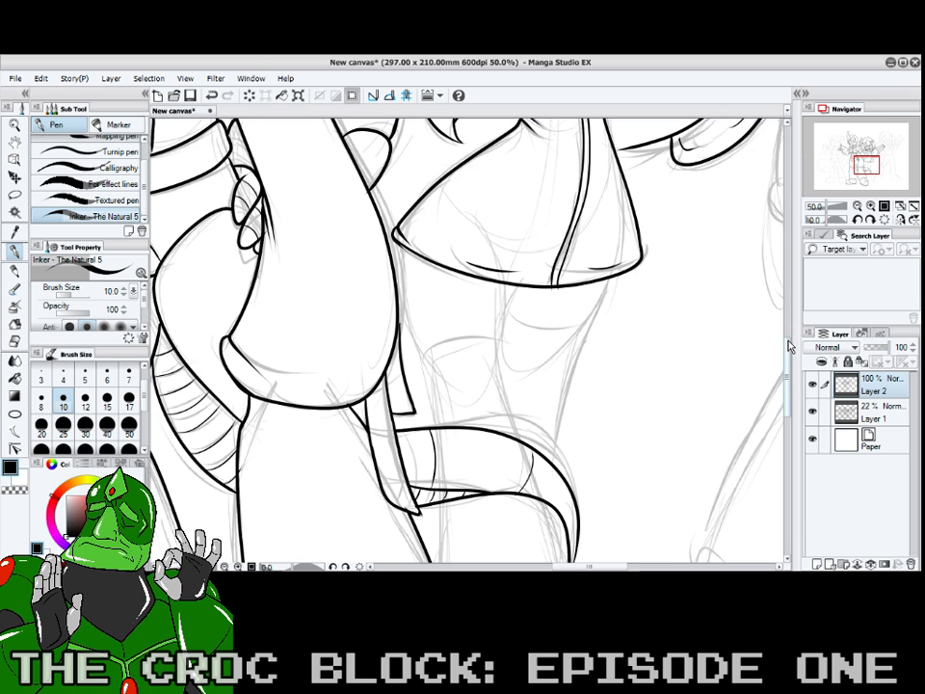
{"action": "scroll", "coordinate": [788, 354], "scroll_direction": "down", "scroll_amount": 1}
{"action": "left_click_drag", "start_coordinate": [789, 354], "coordinate": [789, 358]}
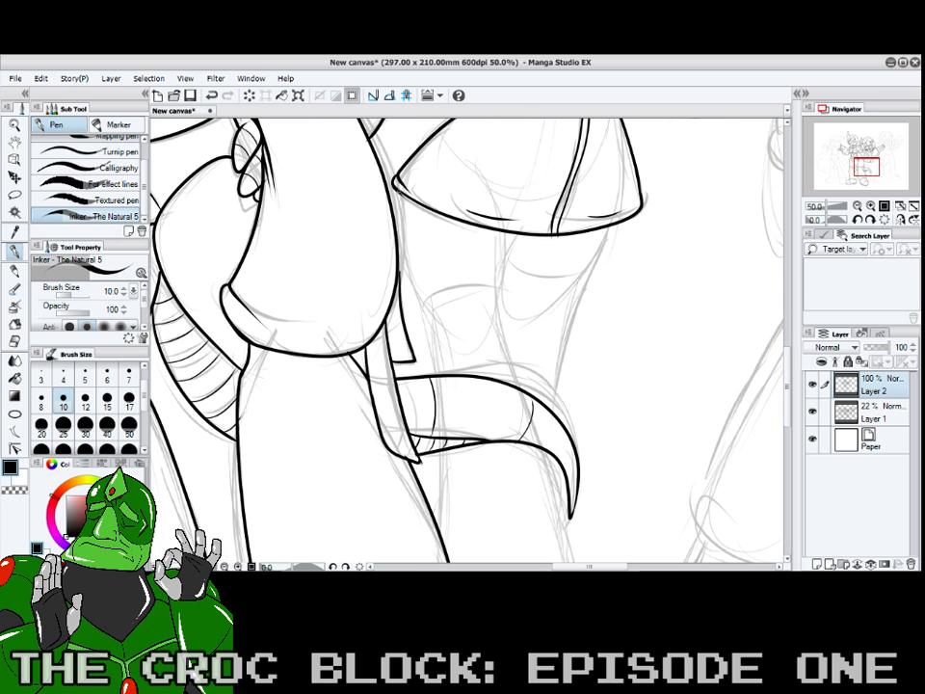
{"action": "mouse_move", "coordinate": [397, 189]}
{"action": "left_mouse_down"}
{"action": "mouse_move", "coordinate": [405, 243]}
{"action": "mouse_move", "coordinate": [452, 362]}
{"action": "left_mouse_up"}
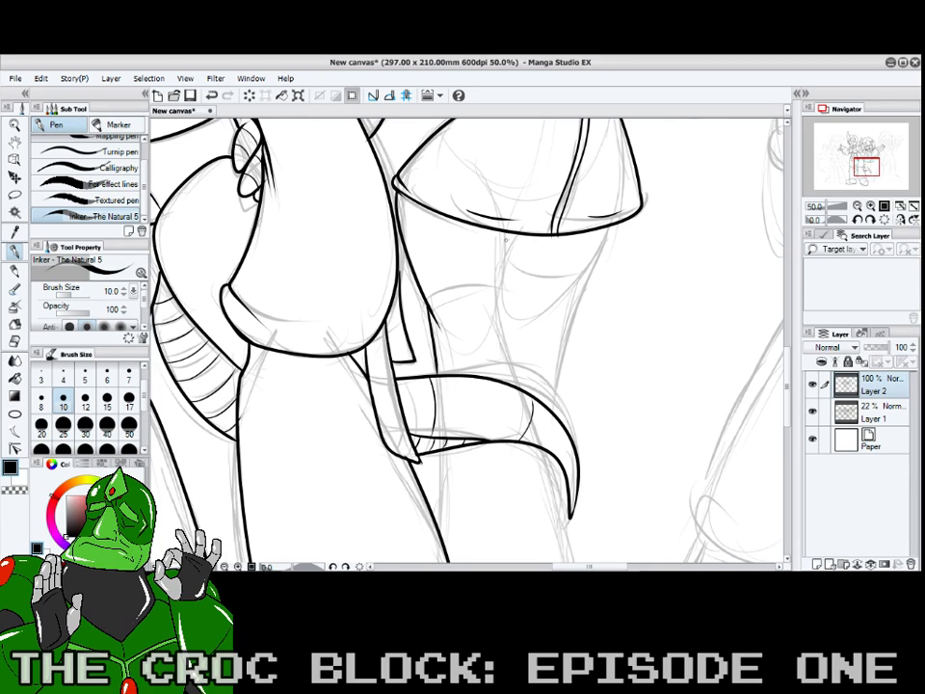
{"action": "left_click_drag", "start_coordinate": [504, 235], "coordinate": [524, 389]}
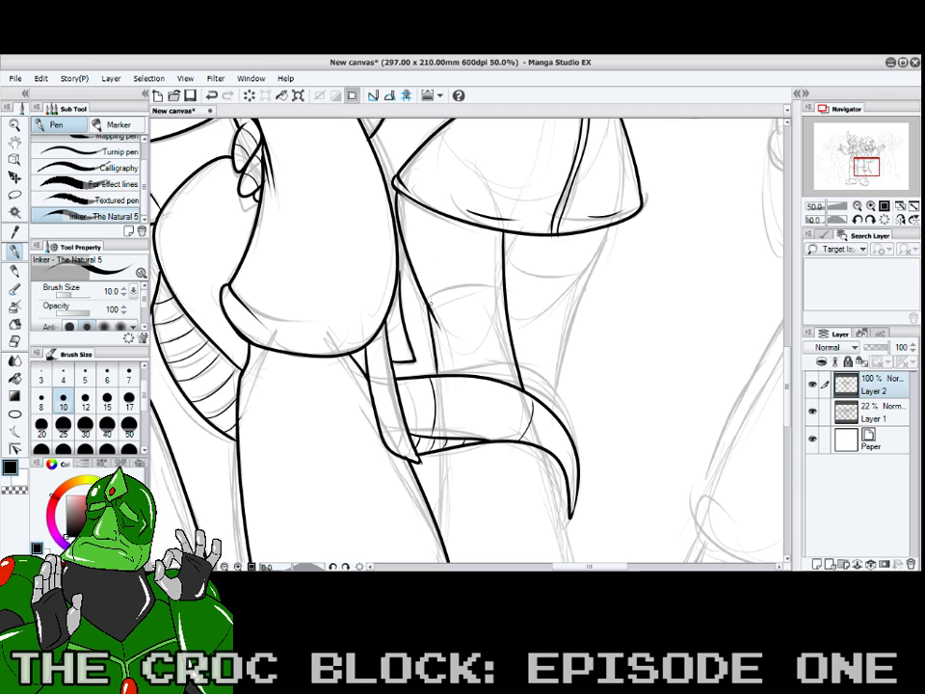
{"action": "mouse_move", "coordinate": [428, 307]}
{"action": "left_mouse_down"}
{"action": "mouse_move", "coordinate": [437, 291]}
{"action": "mouse_move", "coordinate": [502, 277]}
{"action": "left_mouse_up"}
{"action": "left_click_drag", "start_coordinate": [431, 285], "coordinate": [501, 271]}
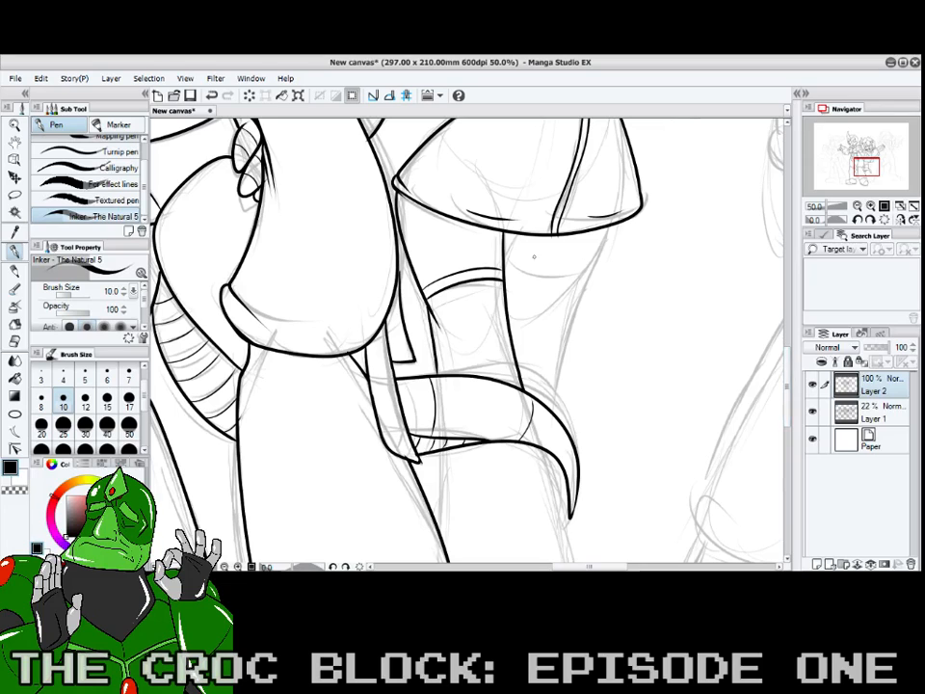
- Ink the near lower leg below the tail with a jagged trim, and the split foot shape beside the armoured character's boot
{"action": "scroll", "coordinate": [589, 270], "scroll_direction": "down", "scroll_amount": 5}
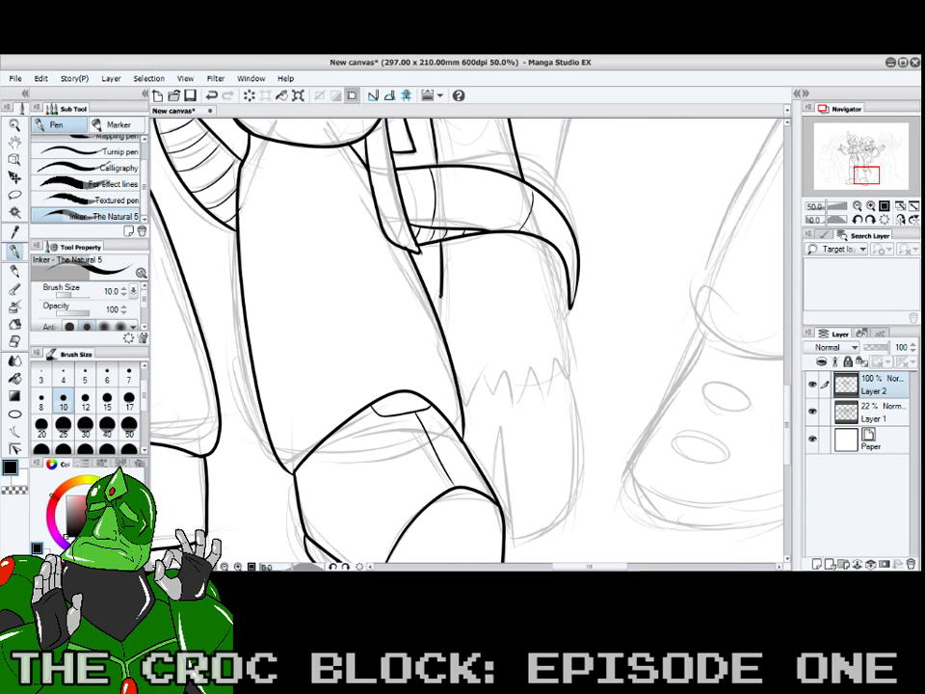
{"action": "mouse_move", "coordinate": [543, 238]}
{"action": "left_mouse_down"}
{"action": "mouse_move", "coordinate": [568, 327]}
{"action": "mouse_move", "coordinate": [568, 389]}
{"action": "mouse_move", "coordinate": [572, 383]}
{"action": "mouse_move", "coordinate": [560, 363]}
{"action": "mouse_move", "coordinate": [556, 397]}
{"action": "mouse_move", "coordinate": [546, 365]}
{"action": "mouse_move", "coordinate": [531, 365]}
{"action": "mouse_move", "coordinate": [529, 377]}
{"action": "mouse_move", "coordinate": [518, 365]}
{"action": "mouse_move", "coordinate": [512, 402]}
{"action": "mouse_move", "coordinate": [500, 398]}
{"action": "mouse_move", "coordinate": [493, 370]}
{"action": "mouse_move", "coordinate": [461, 403]}
{"action": "left_mouse_up"}
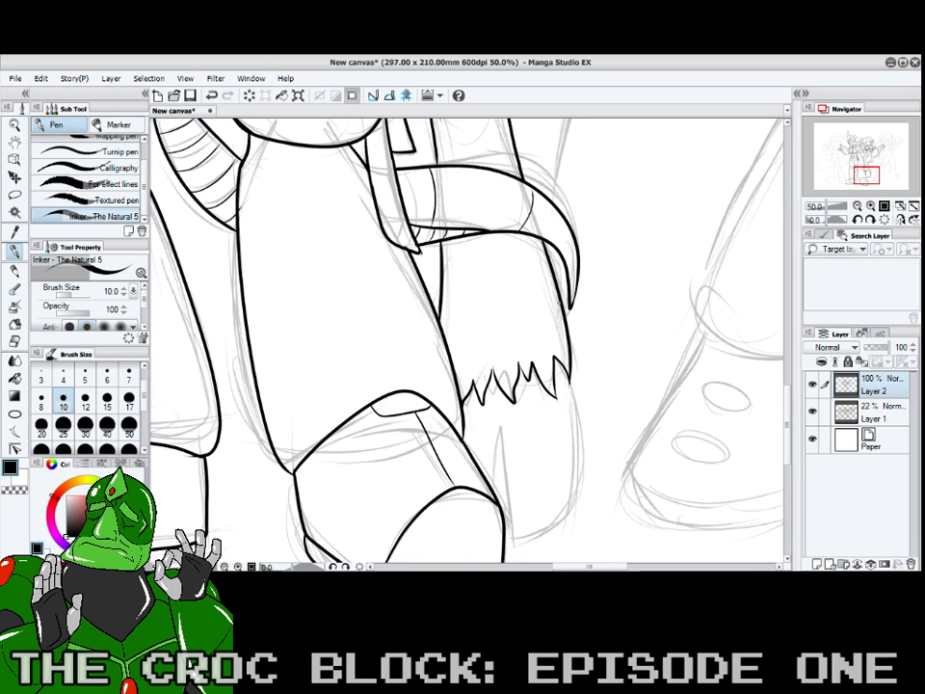
{"action": "scroll", "coordinate": [467, 337], "scroll_direction": "down", "scroll_amount": 3}
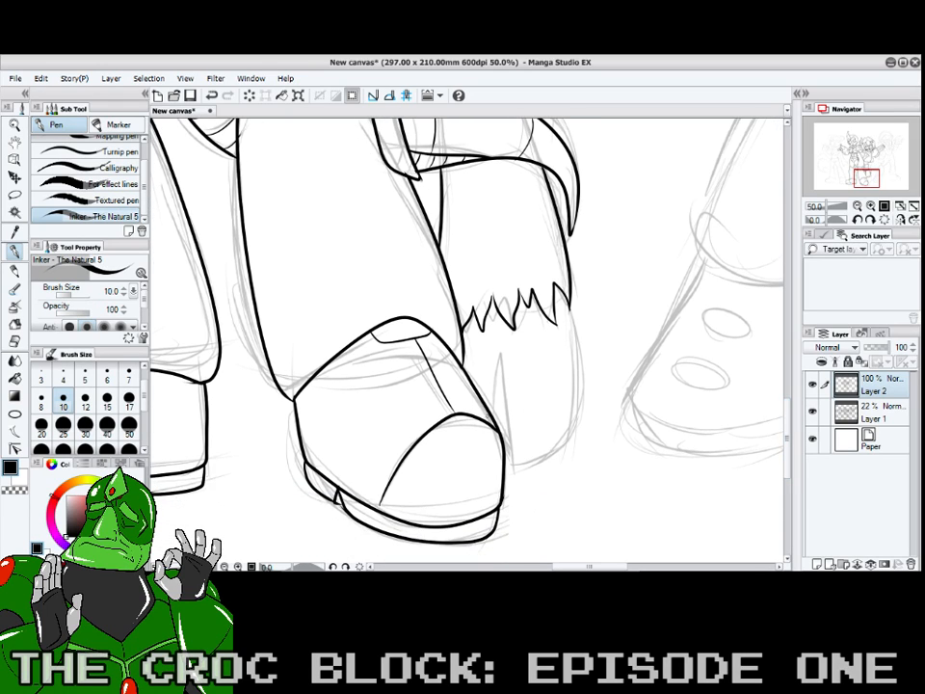
{"action": "mouse_move", "coordinate": [492, 417]}
{"action": "left_mouse_down"}
{"action": "mouse_move", "coordinate": [499, 352]}
{"action": "mouse_move", "coordinate": [514, 463]}
{"action": "left_mouse_up"}
{"action": "mouse_move", "coordinate": [569, 307]}
{"action": "left_mouse_down"}
{"action": "mouse_move", "coordinate": [581, 414]}
{"action": "mouse_move", "coordinate": [564, 438]}
{"action": "mouse_move", "coordinate": [516, 461]}
{"action": "mouse_move", "coordinate": [515, 453]}
{"action": "left_mouse_up"}
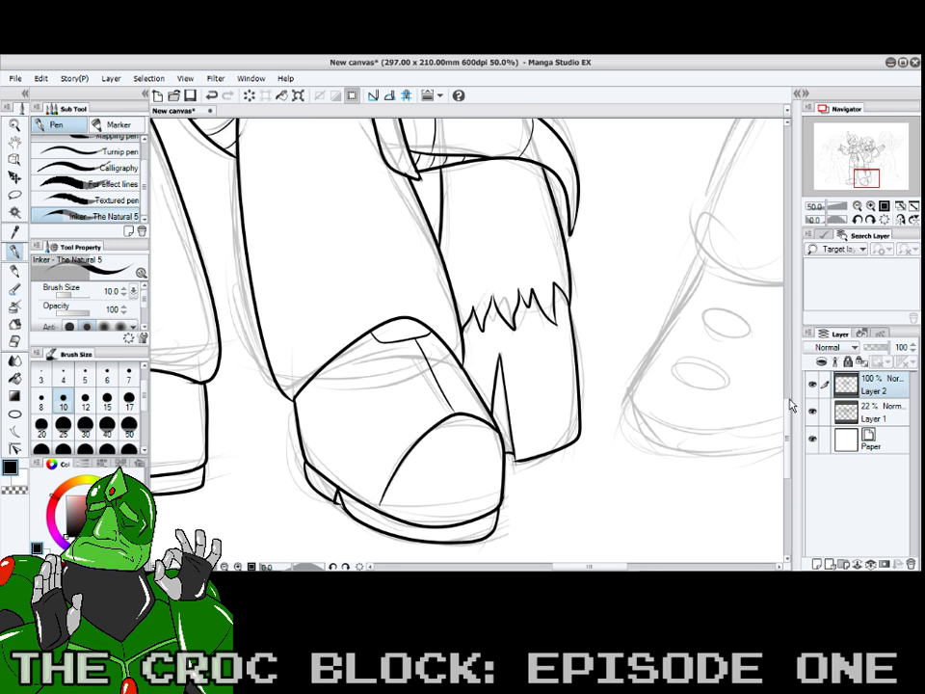
- Ink the outer edge of the far leg from the hem to the tail, with a curved double band across the thigh
{"action": "scroll", "coordinate": [593, 327], "scroll_direction": "up", "scroll_amount": 5}
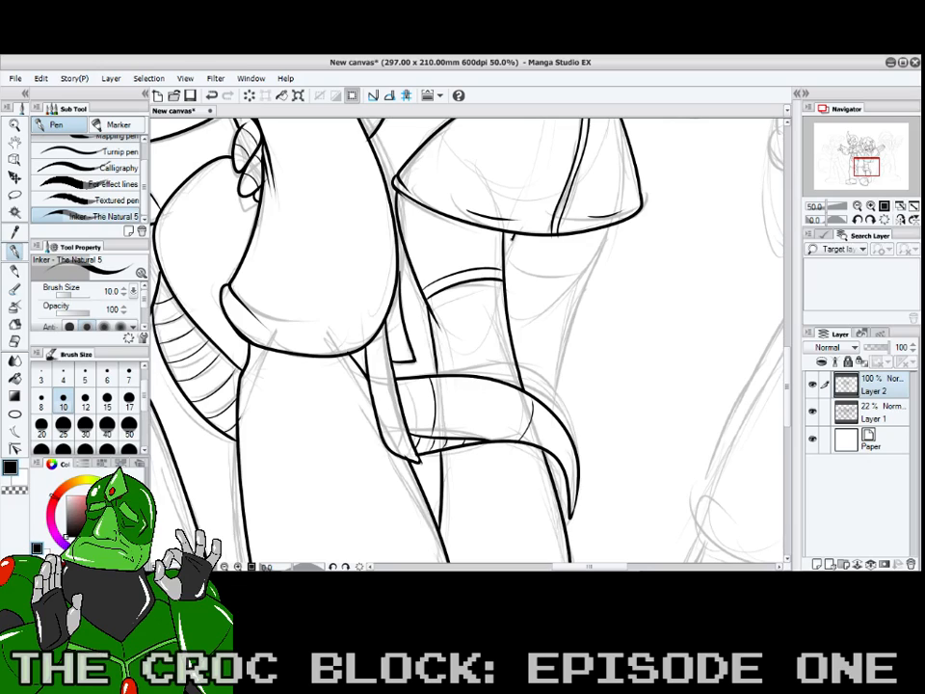
{"action": "left_click_drag", "start_coordinate": [611, 229], "coordinate": [561, 368]}
{"action": "mouse_move", "coordinate": [509, 280]}
{"action": "left_mouse_down"}
{"action": "mouse_move", "coordinate": [548, 295]}
{"action": "mouse_move", "coordinate": [582, 289]}
{"action": "left_mouse_up"}
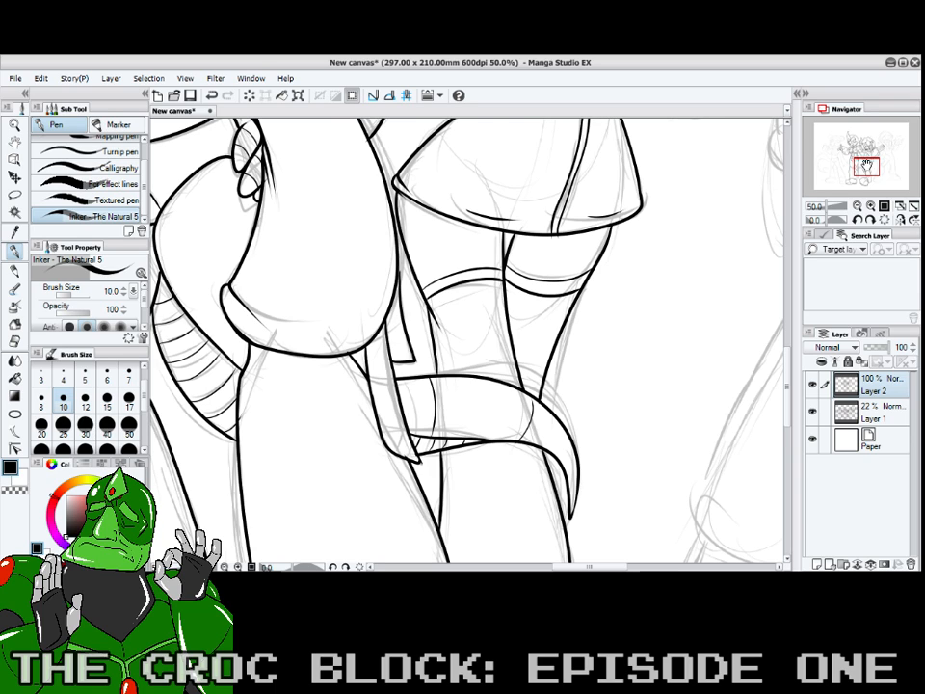
- Ink the pointed horn outline on the far side of the head and the curved shape at its base behind the hair
{"action": "left_click_drag", "start_coordinate": [866, 167], "coordinate": [883, 141]}
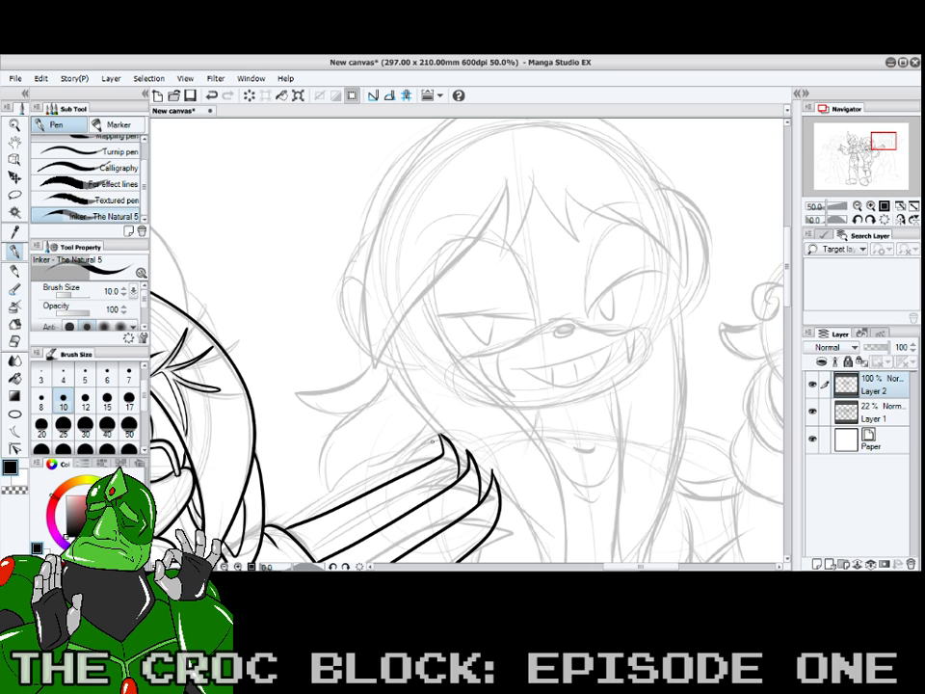
{"action": "left_click_drag", "start_coordinate": [884, 138], "coordinate": [874, 140]}
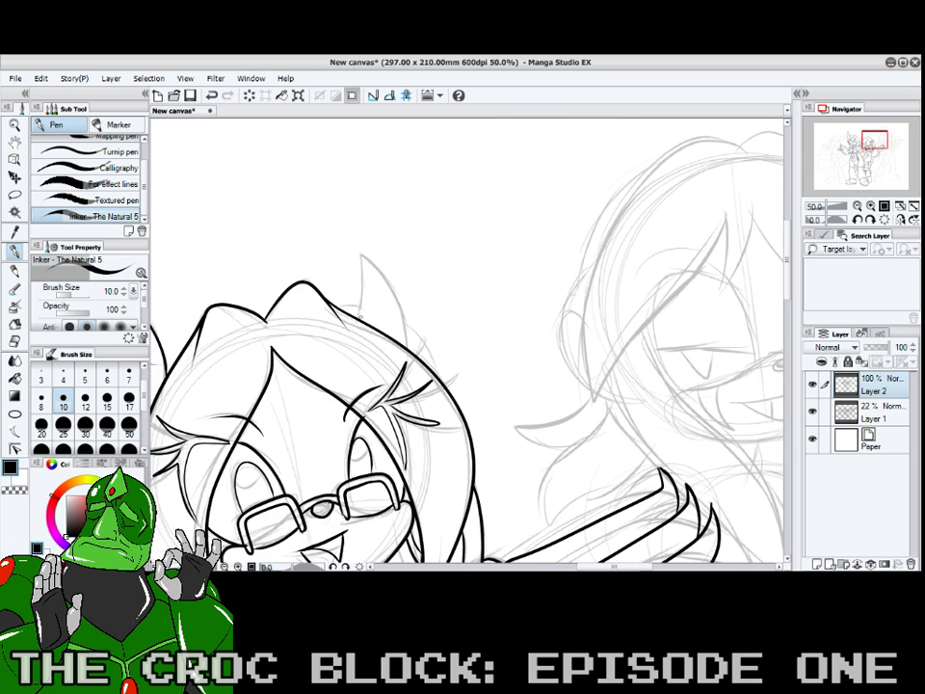
{"action": "mouse_move", "coordinate": [360, 316]}
{"action": "left_mouse_down"}
{"action": "mouse_move", "coordinate": [362, 253]}
{"action": "mouse_move", "coordinate": [394, 286]}
{"action": "mouse_move", "coordinate": [402, 330]}
{"action": "left_mouse_up"}
{"action": "mouse_move", "coordinate": [341, 308]}
{"action": "left_mouse_down"}
{"action": "mouse_move", "coordinate": [413, 327]}
{"action": "mouse_move", "coordinate": [439, 374]}
{"action": "left_mouse_up"}
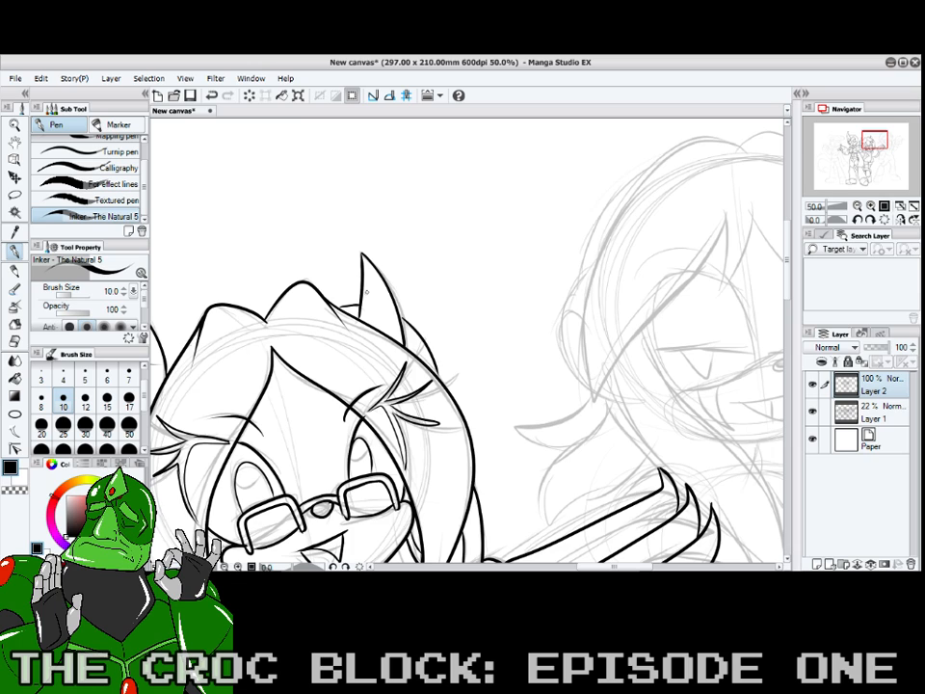
- Ink curved ridge lines across the glasses-wearing character's far horn
{"action": "mouse_move", "coordinate": [363, 292]}
{"action": "left_mouse_down"}
{"action": "mouse_move", "coordinate": [387, 298]}
{"action": "mouse_move", "coordinate": [396, 325]}
{"action": "left_mouse_up"}
- Ink the grinning long-haired character's jagged fringe and the two-lobed hair outline over the crown of the head
{"action": "left_click_drag", "start_coordinate": [862, 135], "coordinate": [870, 130]}
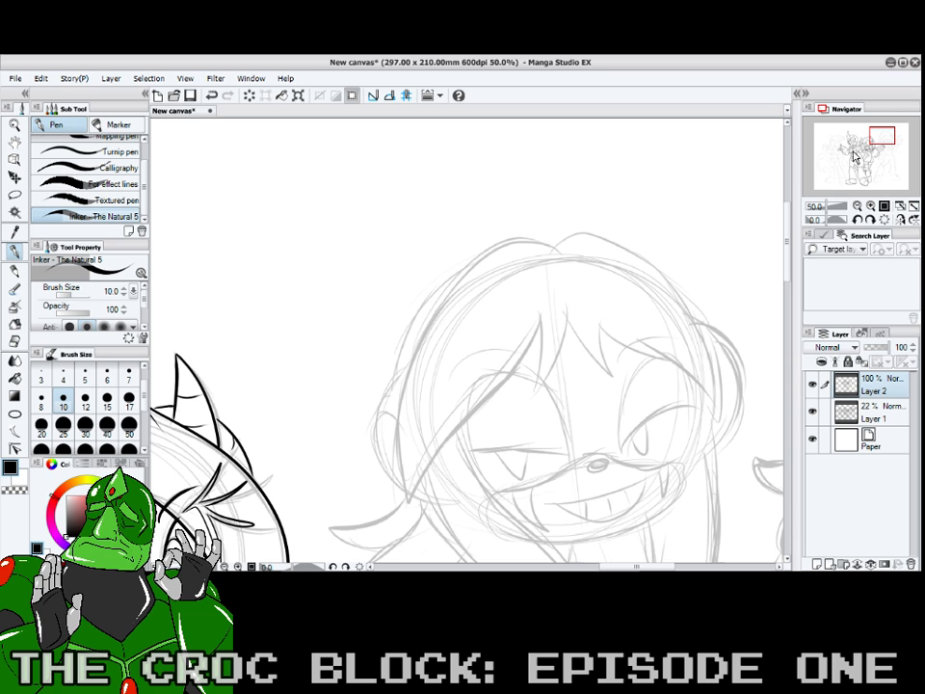
{"action": "left_click_drag", "start_coordinate": [876, 135], "coordinate": [880, 141]}
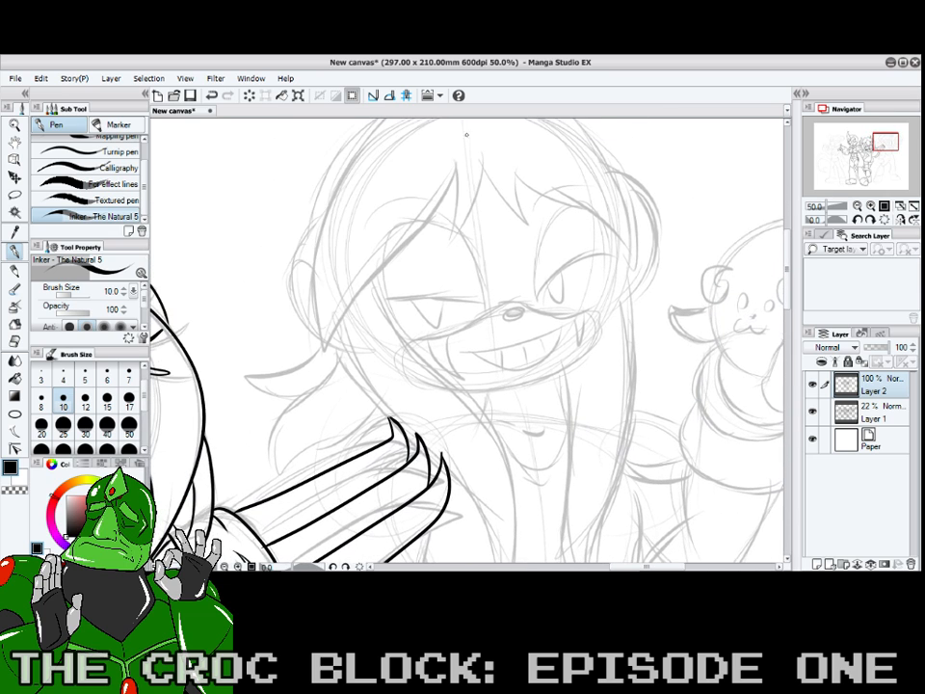
{"action": "mouse_move", "coordinate": [479, 154]}
{"action": "left_mouse_down"}
{"action": "mouse_move", "coordinate": [453, 228]}
{"action": "mouse_move", "coordinate": [458, 167]}
{"action": "mouse_move", "coordinate": [433, 214]}
{"action": "mouse_move", "coordinate": [362, 287]}
{"action": "mouse_move", "coordinate": [325, 350]}
{"action": "left_mouse_up"}
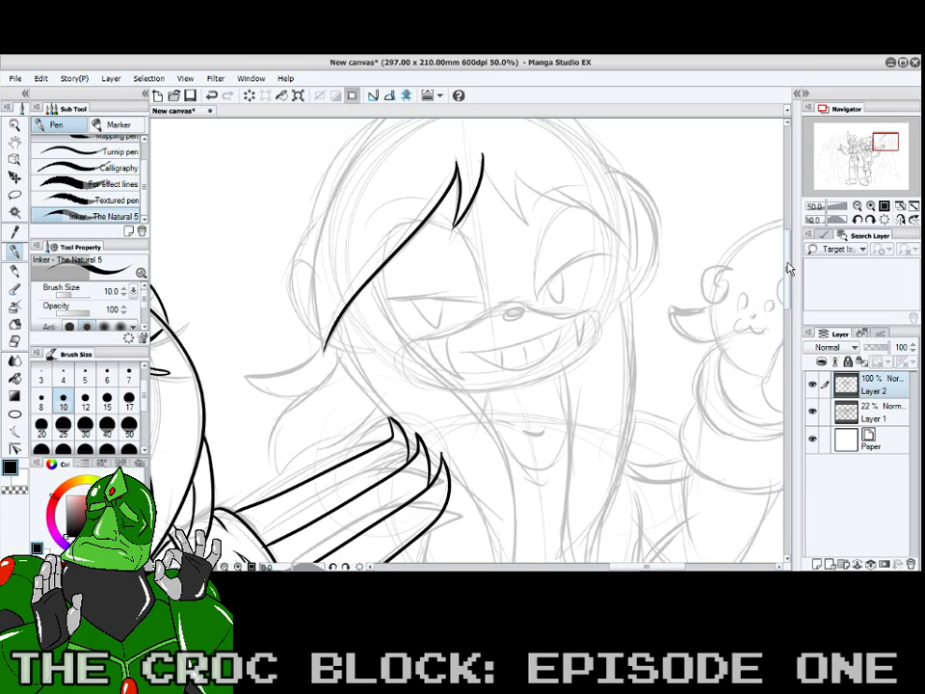
{"action": "left_click_drag", "start_coordinate": [789, 289], "coordinate": [788, 277]}
{"action": "mouse_move", "coordinate": [465, 166]}
{"action": "left_mouse_down"}
{"action": "mouse_move", "coordinate": [400, 155]}
{"action": "mouse_move", "coordinate": [337, 244]}
{"action": "mouse_move", "coordinate": [313, 316]}
{"action": "mouse_move", "coordinate": [310, 370]}
{"action": "mouse_move", "coordinate": [324, 418]}
{"action": "left_mouse_up"}
{"action": "left_click_drag", "start_coordinate": [488, 233], "coordinate": [527, 286]}
{"action": "mouse_move", "coordinate": [512, 234]}
{"action": "left_mouse_down"}
{"action": "mouse_move", "coordinate": [573, 268]}
{"action": "mouse_move", "coordinate": [632, 325]}
{"action": "left_mouse_up"}
{"action": "mouse_move", "coordinate": [467, 162]}
{"action": "left_mouse_down"}
{"action": "mouse_move", "coordinate": [523, 146]}
{"action": "mouse_move", "coordinate": [564, 169]}
{"action": "mouse_move", "coordinate": [598, 205]}
{"action": "mouse_move", "coordinate": [634, 325]}
{"action": "left_mouse_up"}
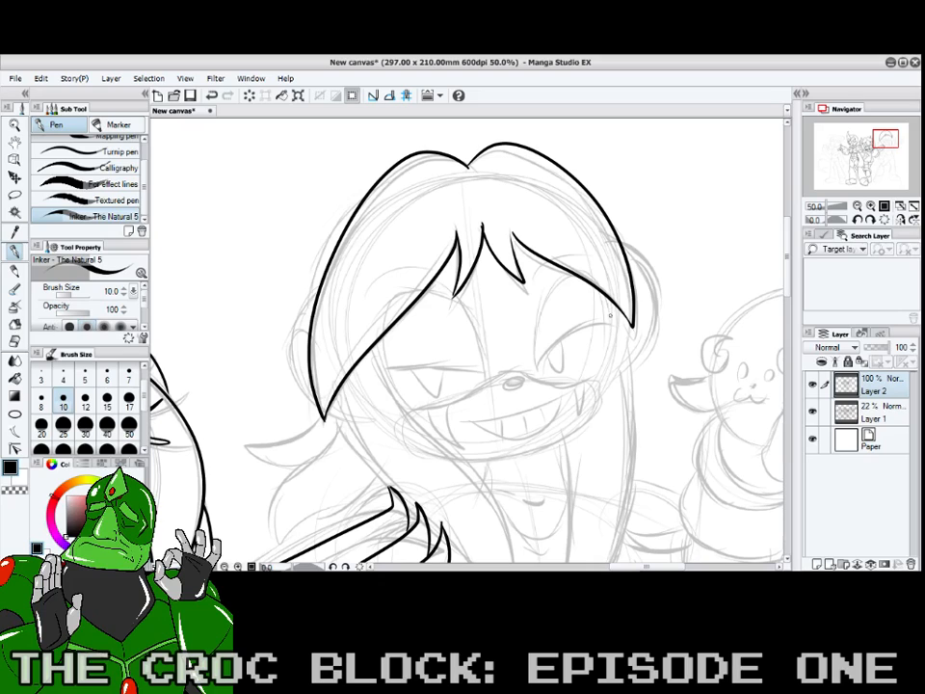
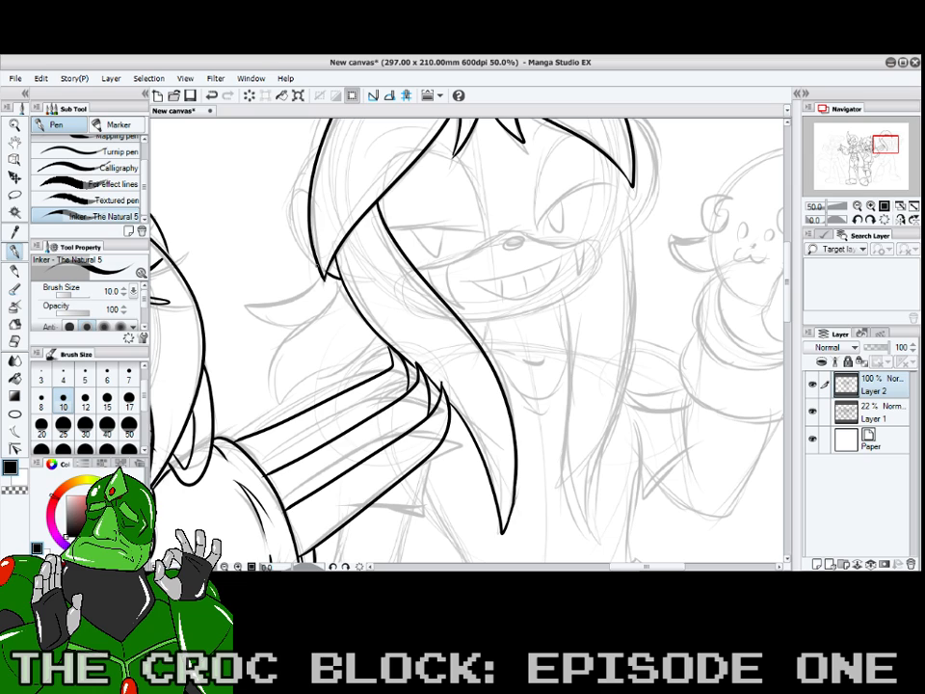
- Ink the rounded ear piece and the striped band running up the outer left edge of the long-haired character's hair
{"action": "mouse_move", "coordinate": [322, 275]}
{"action": "left_mouse_down"}
{"action": "mouse_move", "coordinate": [298, 240]}
{"action": "mouse_move", "coordinate": [288, 196]}
{"action": "mouse_move", "coordinate": [310, 200]}
{"action": "mouse_move", "coordinate": [296, 180]}
{"action": "mouse_move", "coordinate": [311, 187]}
{"action": "mouse_move", "coordinate": [303, 175]}
{"action": "mouse_move", "coordinate": [320, 143]}
{"action": "left_mouse_up"}
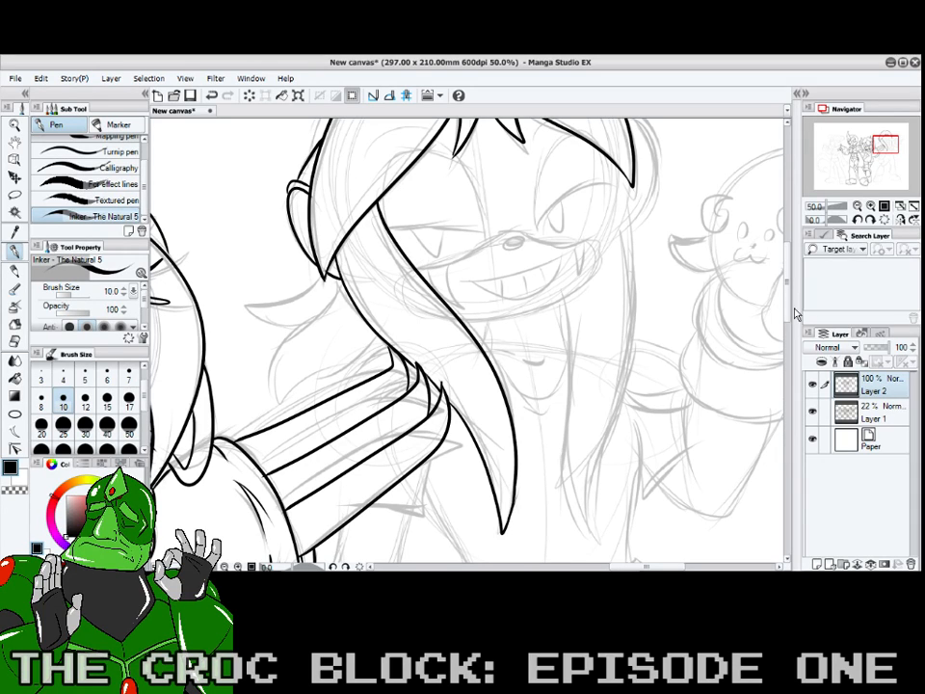
{"action": "scroll", "coordinate": [590, 218], "scroll_direction": "up", "scroll_amount": 5}
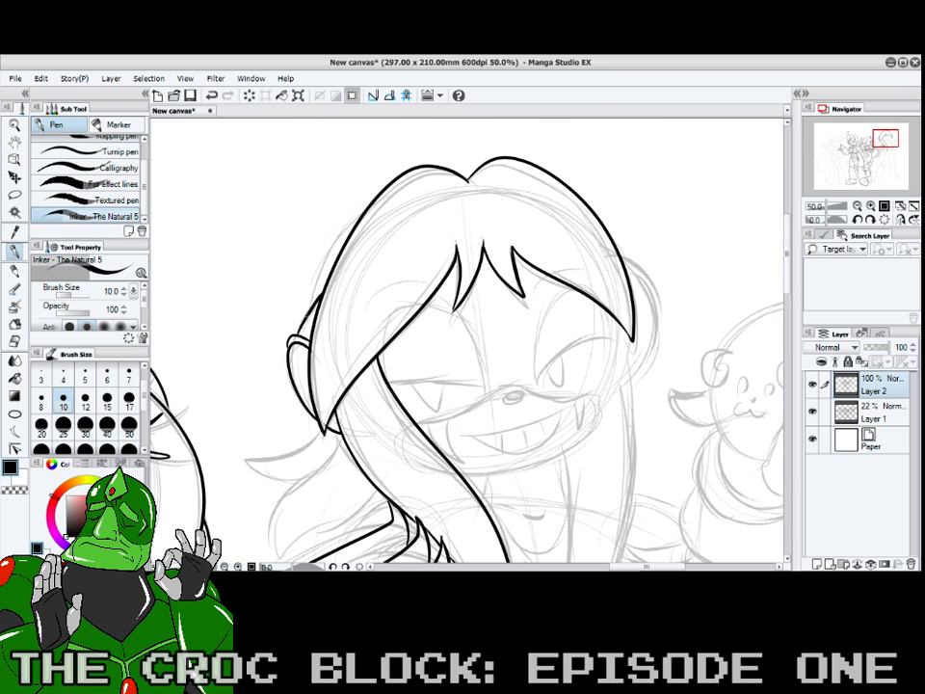
{"action": "mouse_move", "coordinate": [308, 308]}
{"action": "left_mouse_down"}
{"action": "mouse_move", "coordinate": [326, 249]}
{"action": "mouse_move", "coordinate": [377, 193]}
{"action": "left_mouse_up"}
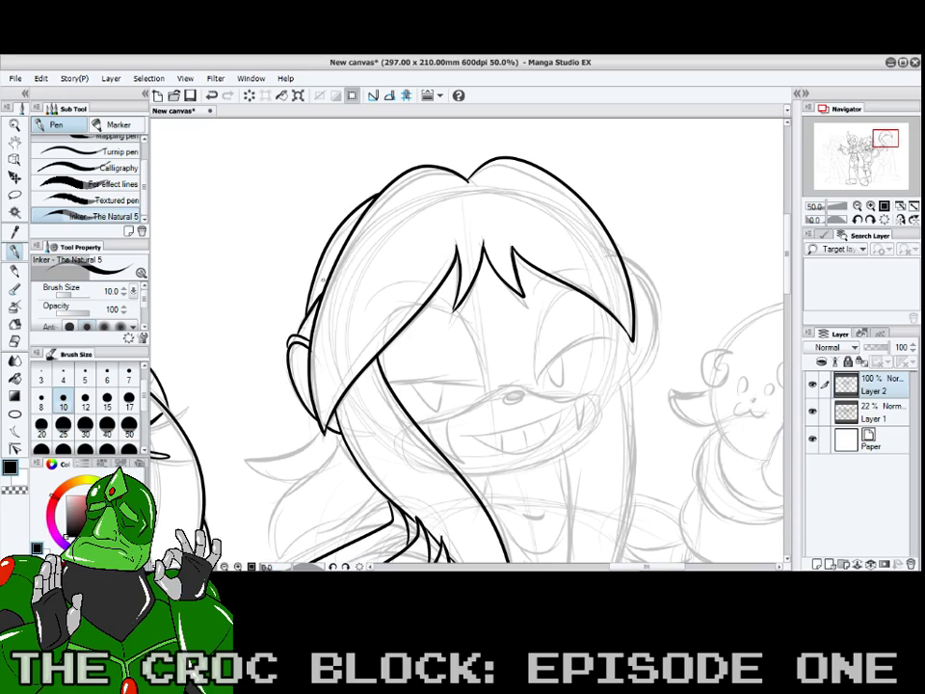
{"action": "mouse_move", "coordinate": [323, 280]}
{"action": "left_mouse_down"}
{"action": "mouse_move", "coordinate": [340, 239]}
{"action": "mouse_move", "coordinate": [330, 248]}
{"action": "mouse_move", "coordinate": [360, 214]}
{"action": "left_mouse_up"}
- Ink the long-haired character's oval nose, the curved top of the muzzle, and the cheek and jaw outline
{"action": "left_click_drag", "start_coordinate": [787, 263], "coordinate": [788, 275]}
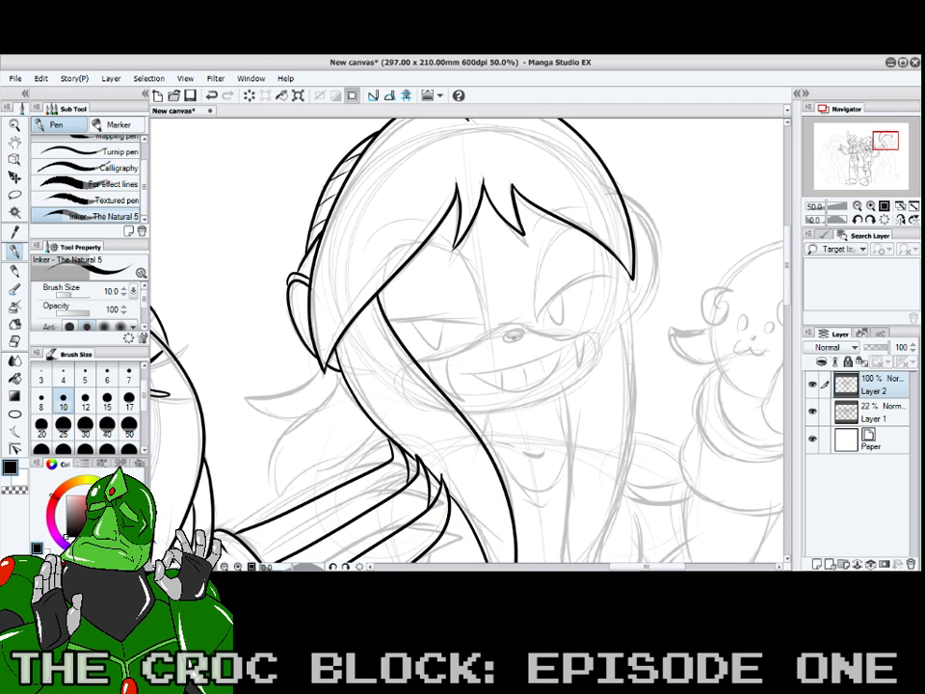
{"action": "mouse_move", "coordinate": [509, 340]}
{"action": "left_mouse_down"}
{"action": "mouse_move", "coordinate": [509, 330]}
{"action": "mouse_move", "coordinate": [528, 331]}
{"action": "left_mouse_up"}
{"action": "mouse_move", "coordinate": [528, 330]}
{"action": "left_mouse_down"}
{"action": "mouse_move", "coordinate": [510, 322]}
{"action": "mouse_move", "coordinate": [425, 355]}
{"action": "left_mouse_up"}
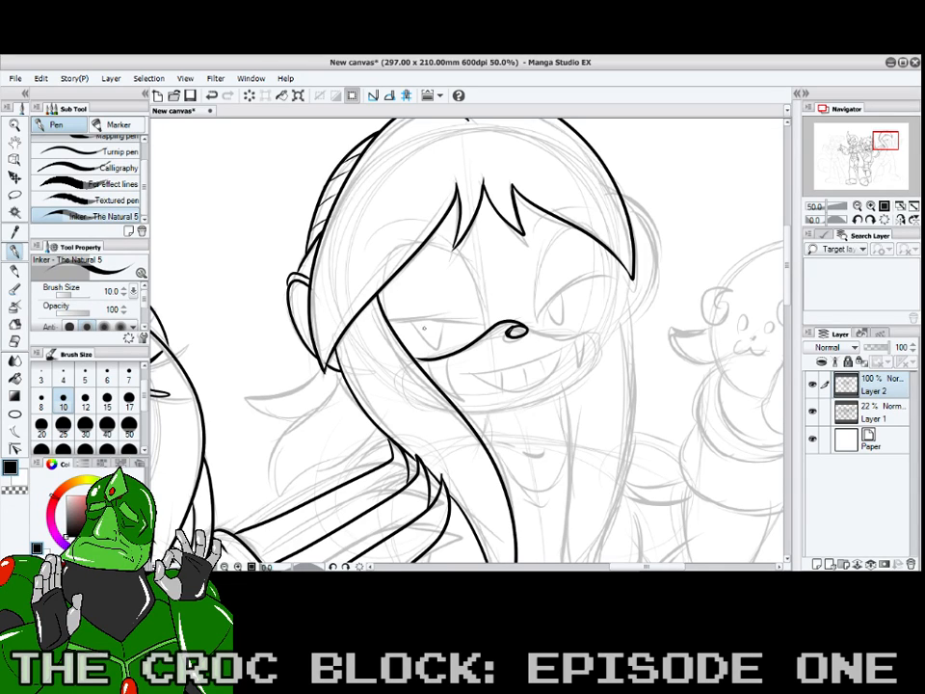
{"action": "mouse_move", "coordinate": [526, 334]}
{"action": "left_mouse_down"}
{"action": "mouse_move", "coordinate": [559, 344]}
{"action": "mouse_move", "coordinate": [603, 331]}
{"action": "left_mouse_up"}
{"action": "mouse_move", "coordinate": [453, 246]}
{"action": "left_mouse_down"}
{"action": "mouse_move", "coordinate": [427, 291]}
{"action": "mouse_move", "coordinate": [401, 304]}
{"action": "mouse_move", "coordinate": [341, 308]}
{"action": "left_mouse_up"}
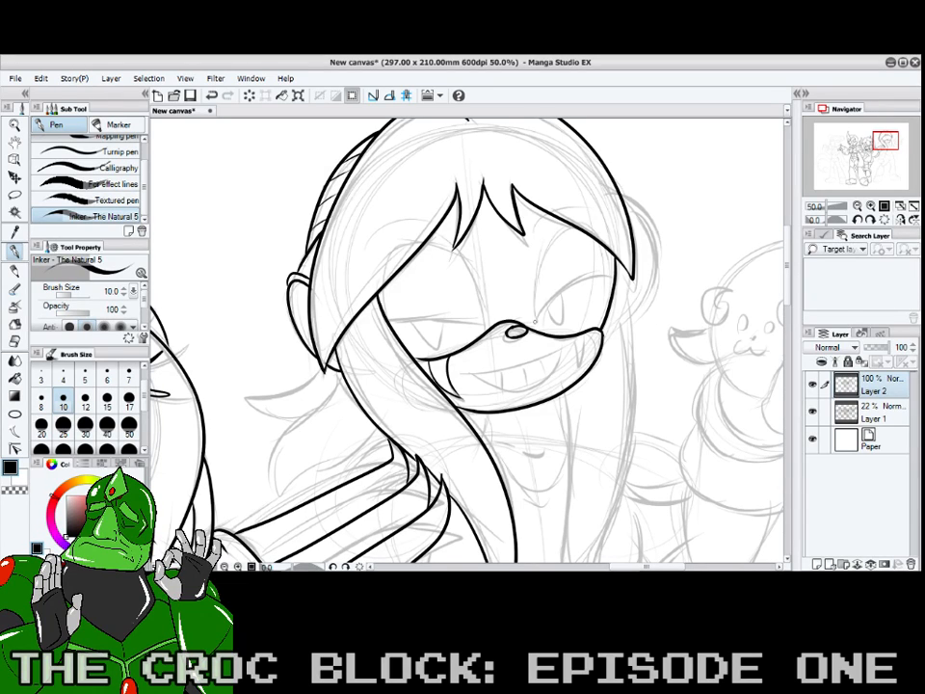
- Ink the eye on the right side of the long-haired character's face with its slanted lid, narrow pupil and eyebrow
{"action": "mouse_move", "coordinate": [536, 331]}
{"action": "left_mouse_down"}
{"action": "mouse_move", "coordinate": [549, 245]}
{"action": "mouse_move", "coordinate": [575, 227]}
{"action": "left_mouse_up"}
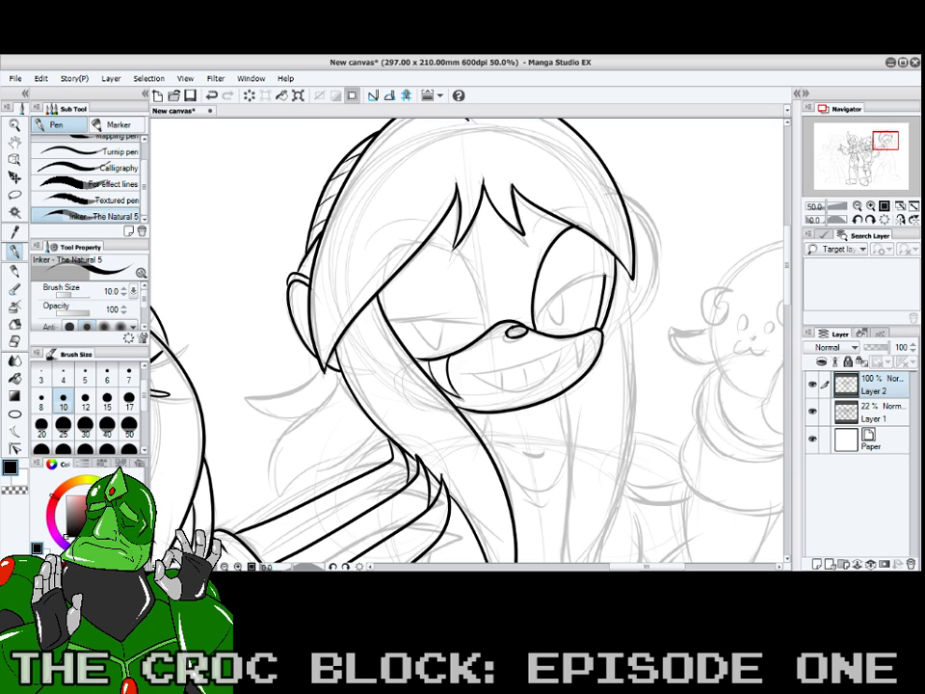
{"action": "mouse_move", "coordinate": [535, 324]}
{"action": "left_mouse_down"}
{"action": "mouse_move", "coordinate": [575, 282]}
{"action": "mouse_move", "coordinate": [604, 272]}
{"action": "left_mouse_up"}
{"action": "mouse_move", "coordinate": [549, 304]}
{"action": "left_mouse_down"}
{"action": "mouse_move", "coordinate": [555, 318]}
{"action": "mouse_move", "coordinate": [567, 279]}
{"action": "left_mouse_up"}
{"action": "left_click_drag", "start_coordinate": [553, 209], "coordinate": [584, 214]}
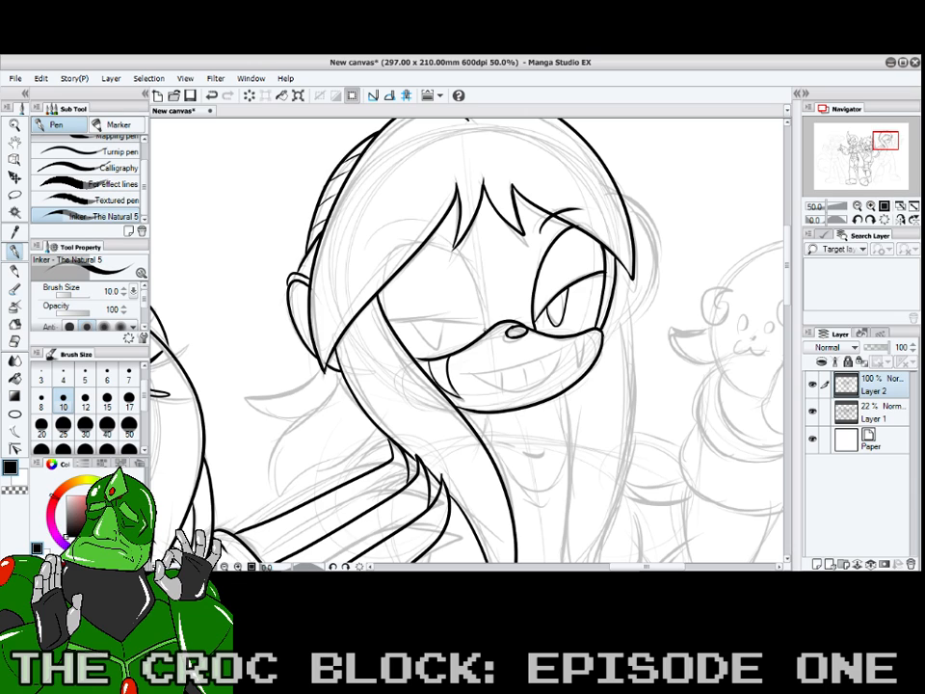
- Ink the left eye with its half-closed lid, pupil and eyebrow, and the toothy grin with a fang at the muzzle corner
{"action": "mouse_move", "coordinate": [486, 331]}
{"action": "left_mouse_down"}
{"action": "mouse_move", "coordinate": [482, 291]}
{"action": "mouse_move", "coordinate": [464, 260]}
{"action": "mouse_move", "coordinate": [428, 241]}
{"action": "left_mouse_up"}
{"action": "mouse_move", "coordinate": [382, 287]}
{"action": "left_mouse_down"}
{"action": "mouse_move", "coordinate": [411, 343]}
{"action": "mouse_move", "coordinate": [434, 360]}
{"action": "left_mouse_up"}
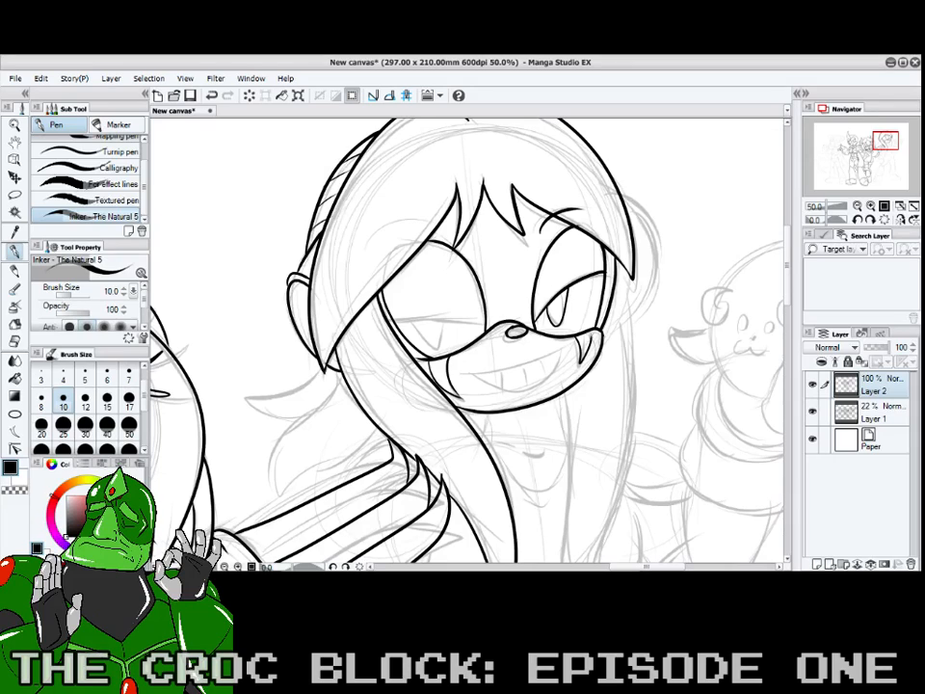
{"action": "mouse_move", "coordinate": [572, 343]}
{"action": "left_mouse_down"}
{"action": "mouse_move", "coordinate": [483, 376]}
{"action": "mouse_move", "coordinate": [556, 374]}
{"action": "mouse_move", "coordinate": [566, 349]}
{"action": "left_mouse_up"}
{"action": "mouse_move", "coordinate": [501, 371]}
{"action": "left_mouse_down"}
{"action": "mouse_move", "coordinate": [519, 345]}
{"action": "mouse_move", "coordinate": [527, 389]}
{"action": "left_mouse_up"}
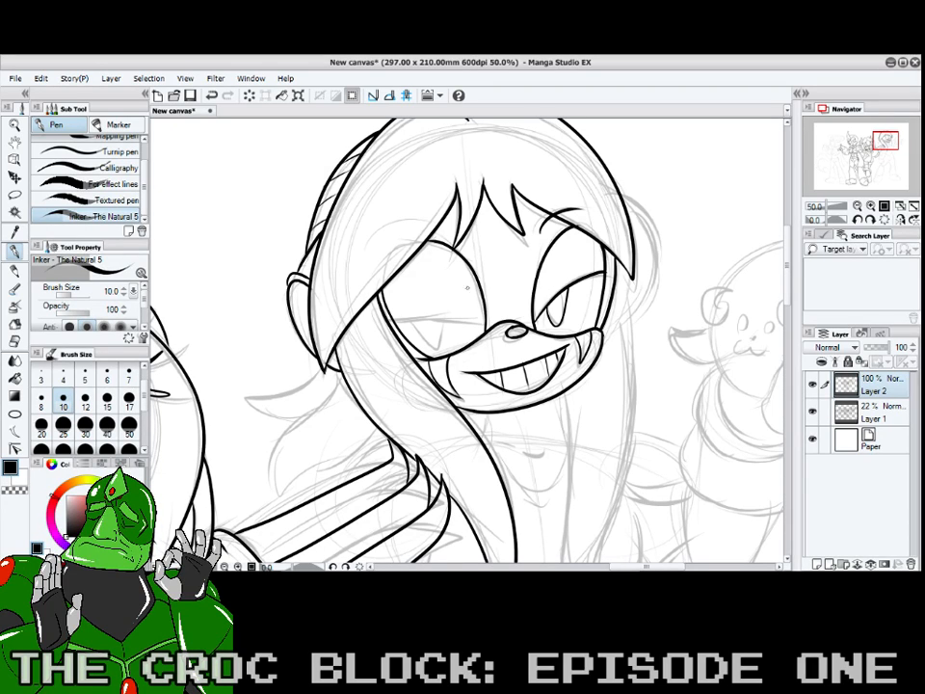
{"action": "mouse_move", "coordinate": [488, 327]}
{"action": "left_mouse_down"}
{"action": "mouse_move", "coordinate": [397, 327]}
{"action": "mouse_move", "coordinate": [441, 345]}
{"action": "mouse_move", "coordinate": [443, 323]}
{"action": "left_mouse_up"}
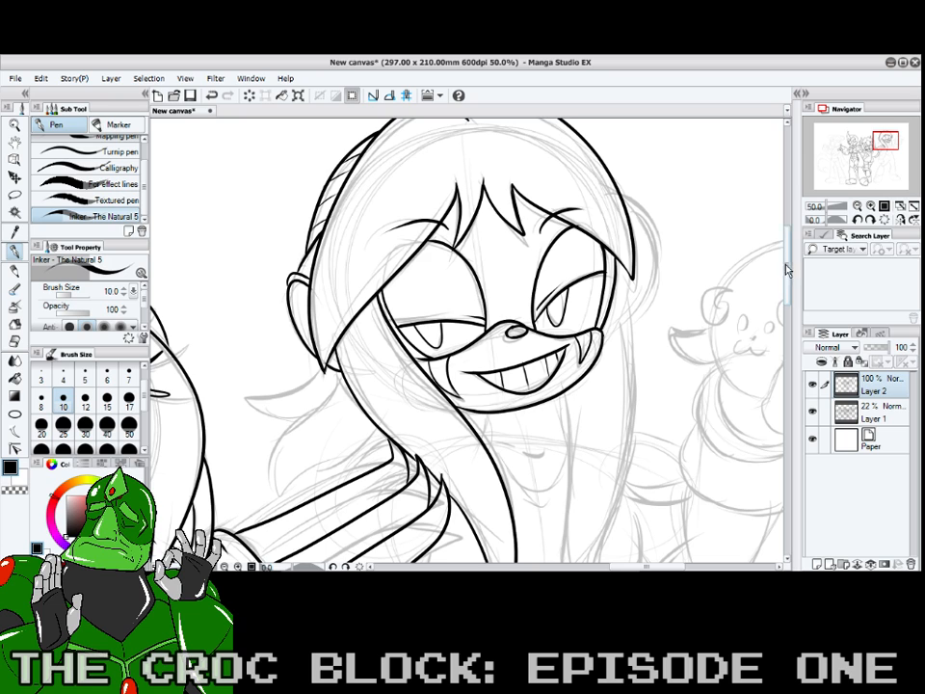
- Ink both edges of the long pointed hair lock hanging from the right side of the head down over the chest
{"action": "scroll", "coordinate": [789, 271], "scroll_direction": "down", "scroll_amount": 3}
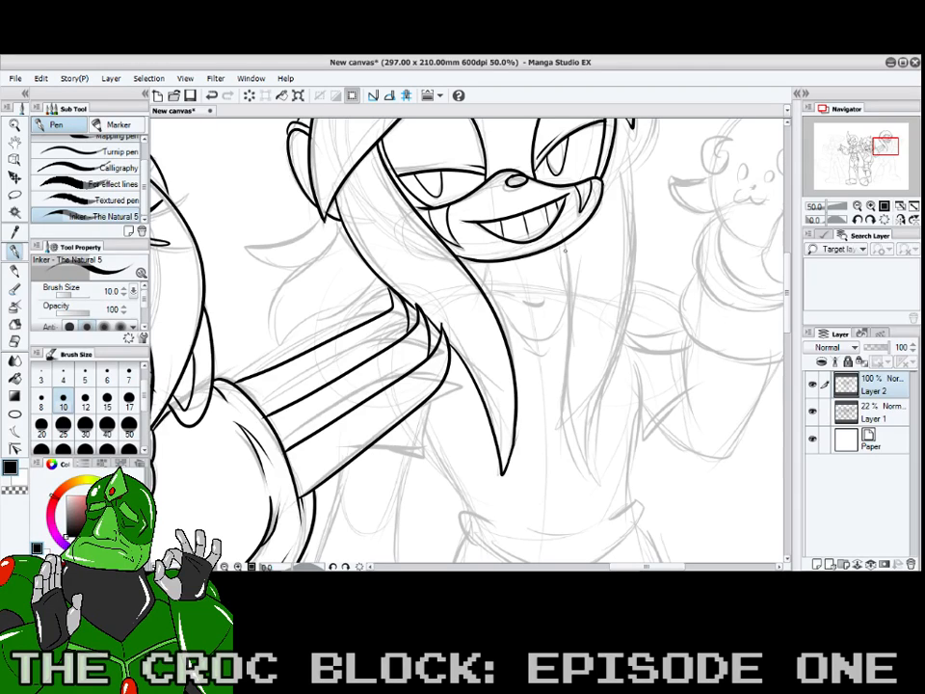
{"action": "left_click_drag", "start_coordinate": [565, 252], "coordinate": [569, 424]}
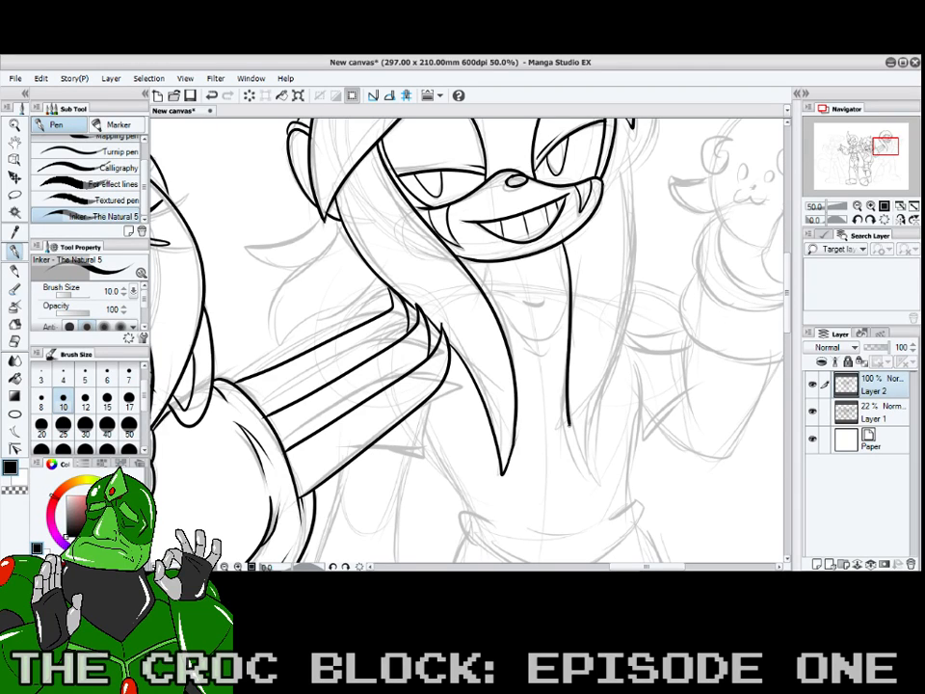
{"action": "scroll", "coordinate": [652, 193], "scroll_direction": "up", "scroll_amount": 1}
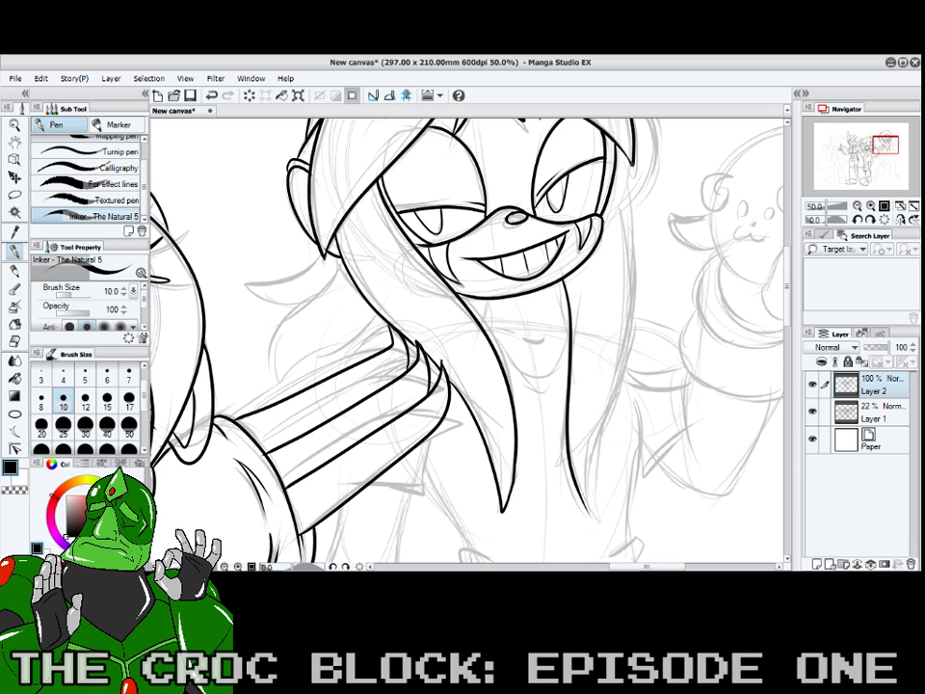
{"action": "left_click_drag", "start_coordinate": [634, 230], "coordinate": [598, 521]}
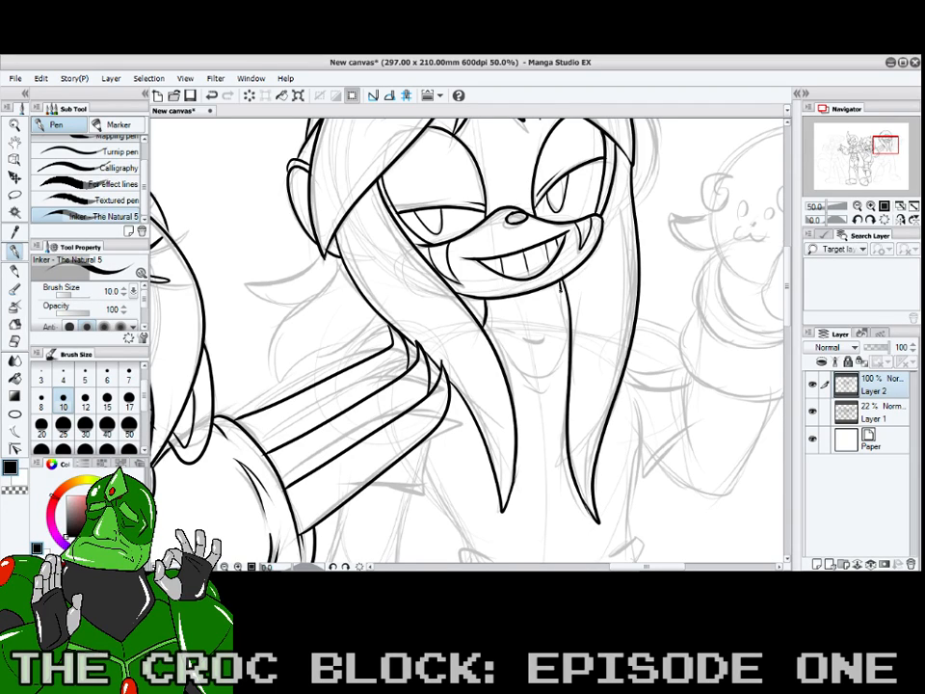
- Ink the long-haired character's U-shaped neckline with small curves beneath it and the collarbone marks inside it
{"action": "mouse_move", "coordinate": [489, 333]}
{"action": "left_mouse_down"}
{"action": "mouse_move", "coordinate": [528, 373]}
{"action": "mouse_move", "coordinate": [563, 357]}
{"action": "mouse_move", "coordinate": [569, 337]}
{"action": "left_mouse_up"}
{"action": "left_click_drag", "start_coordinate": [522, 379], "coordinate": [548, 380]}
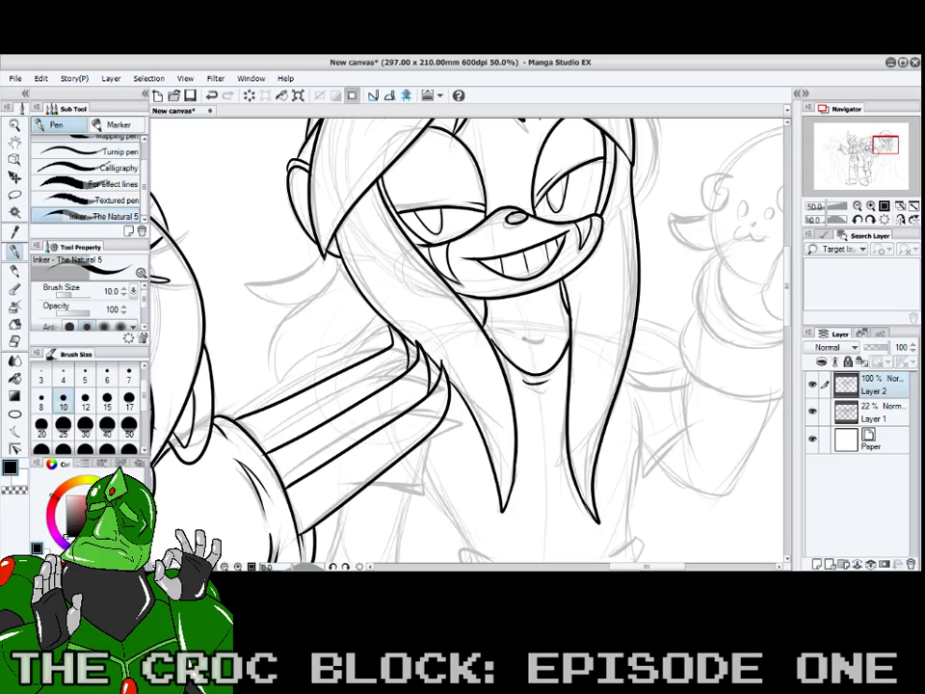
{"action": "mouse_move", "coordinate": [522, 336]}
{"action": "left_mouse_down"}
{"action": "mouse_move", "coordinate": [554, 333]}
{"action": "mouse_move", "coordinate": [495, 329]}
{"action": "left_mouse_up"}
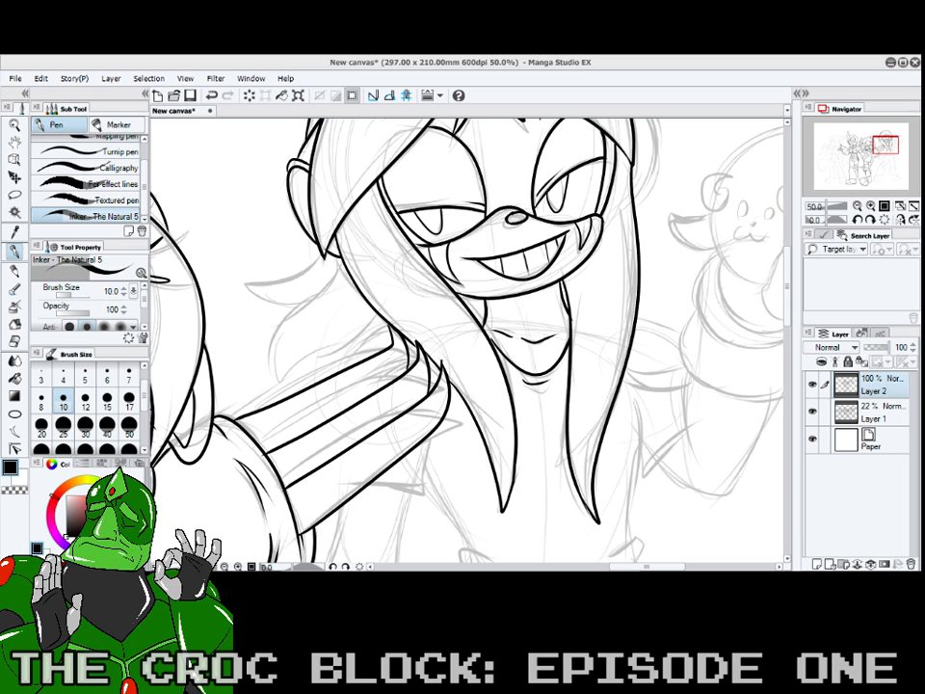
- Zoom out and centre the canvas to review the inked line art of all the characters
{"action": "left_click", "coordinate": [15, 125]}
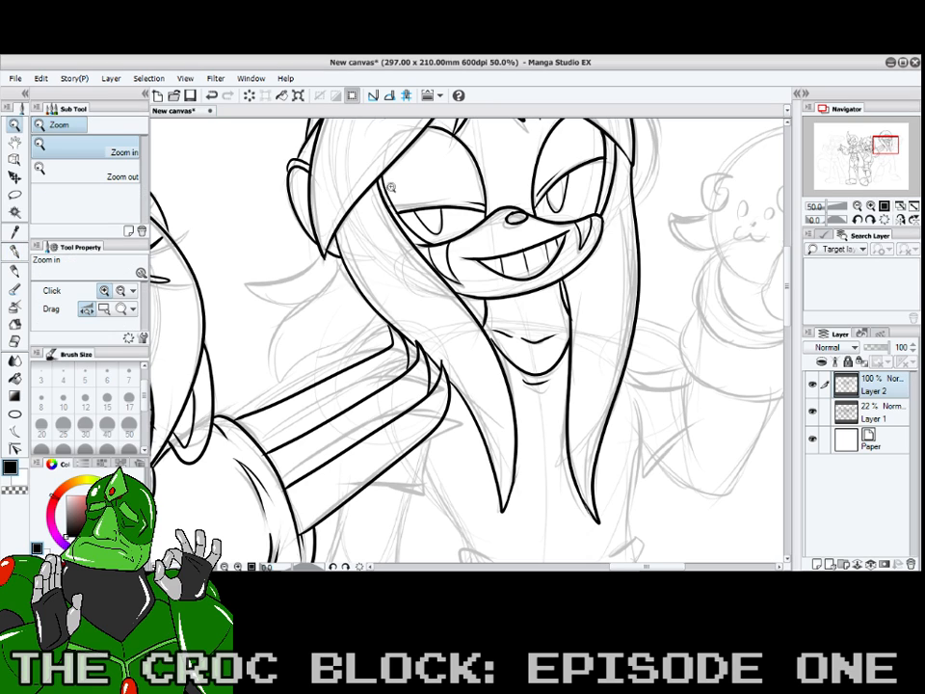
{"action": "scroll", "coordinate": [569, 149], "scroll_direction": "down", "scroll_amount": 4}
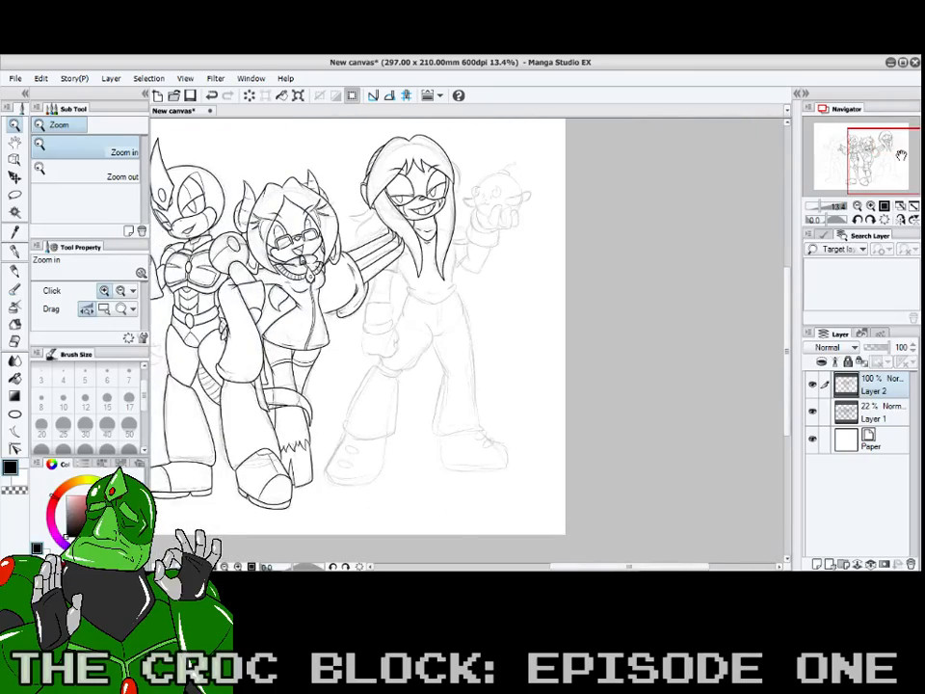
{"action": "left_click_drag", "start_coordinate": [902, 155], "coordinate": [871, 153]}
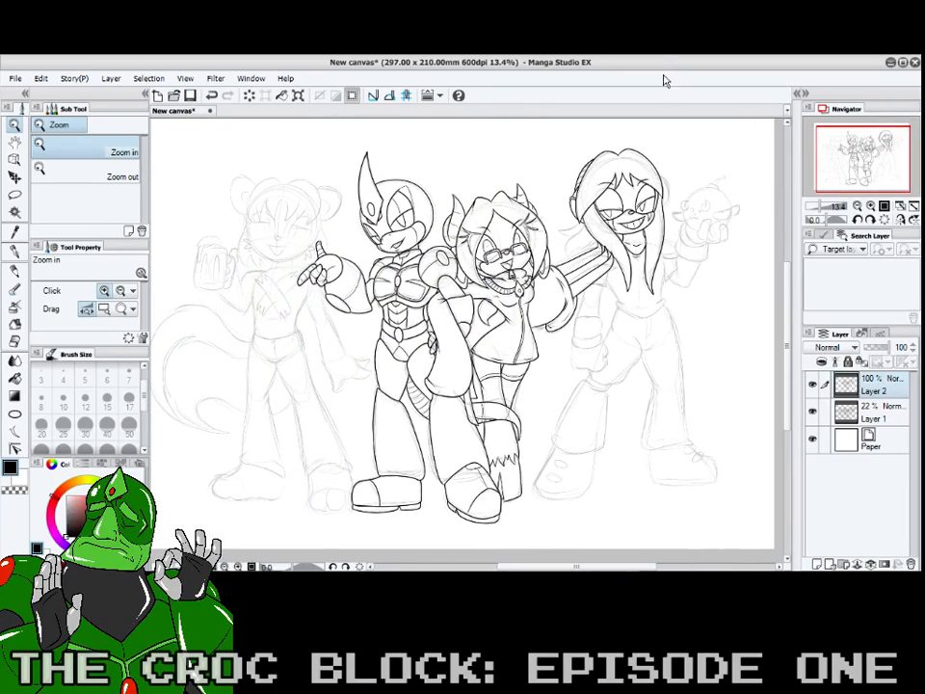